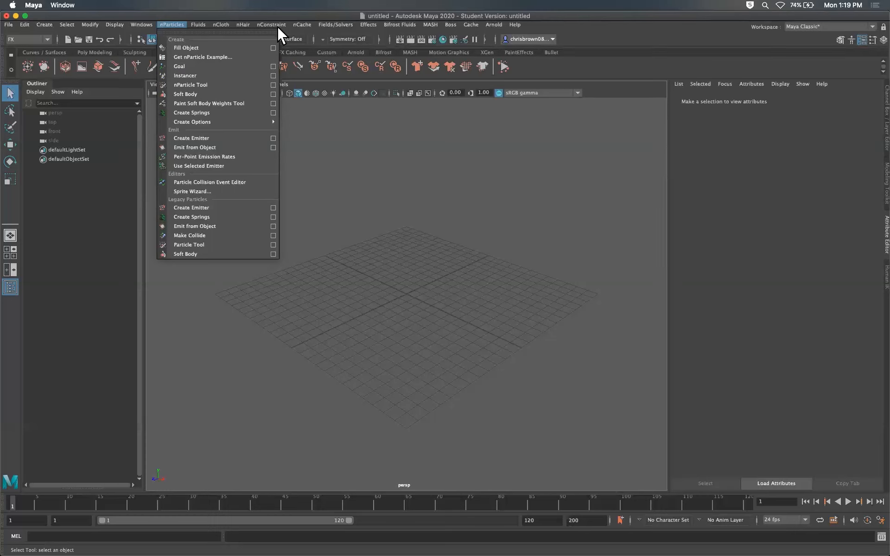
Step: Create an nParticle emitter of type Omni with a rate of 100 particles per second and a new solver
left_click(174, 27)
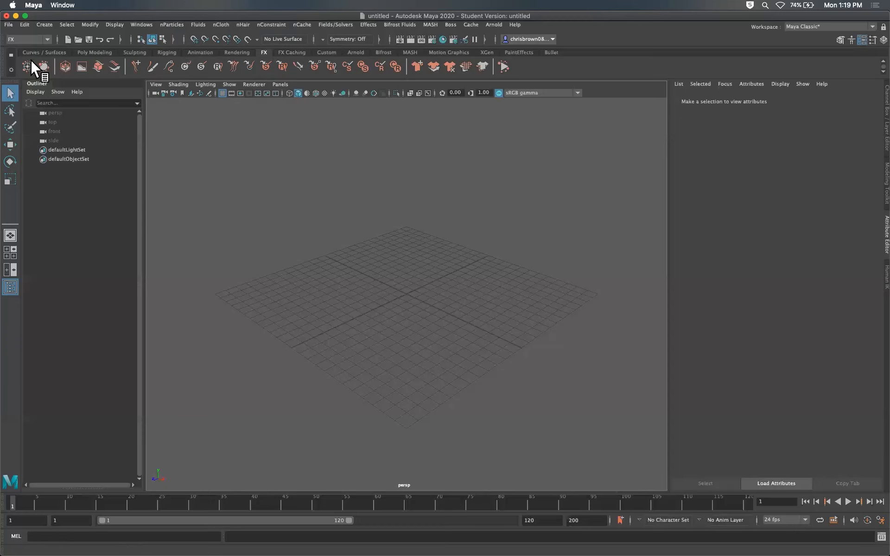
left_click(171, 24)
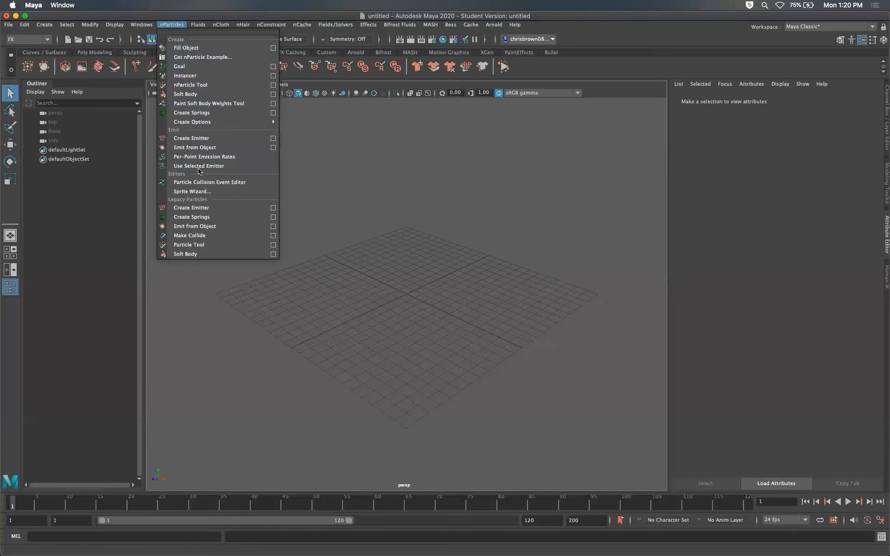
left_click(273, 139)
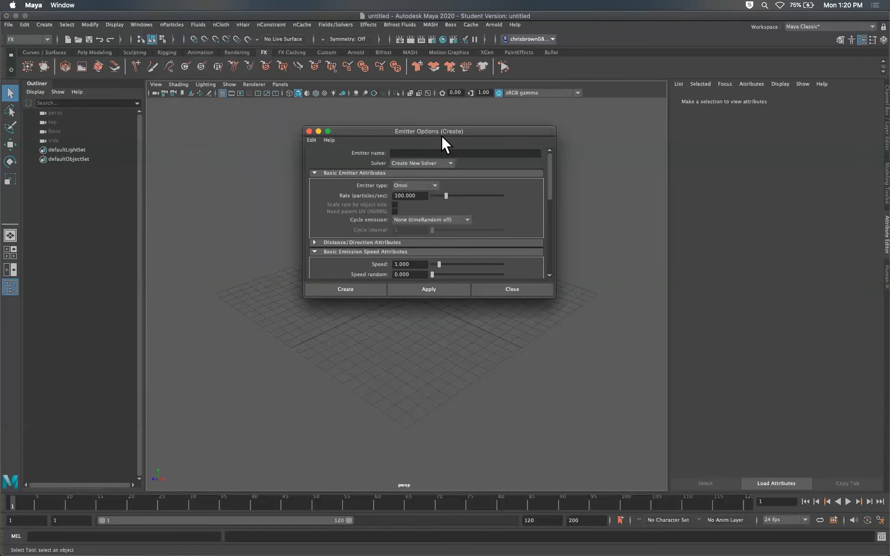
left_click_drag(442, 137, 410, 138)
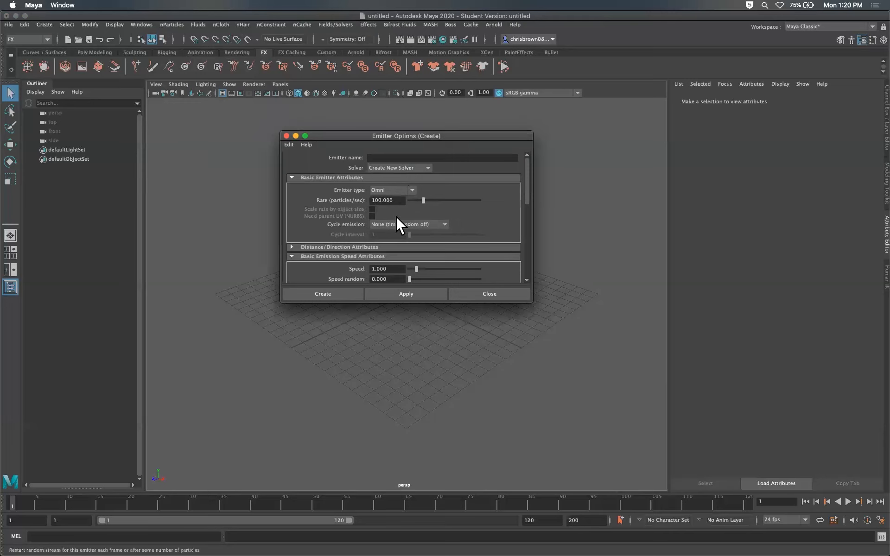
scroll(523, 204, "down", 10)
scroll(515, 259, "up", 10)
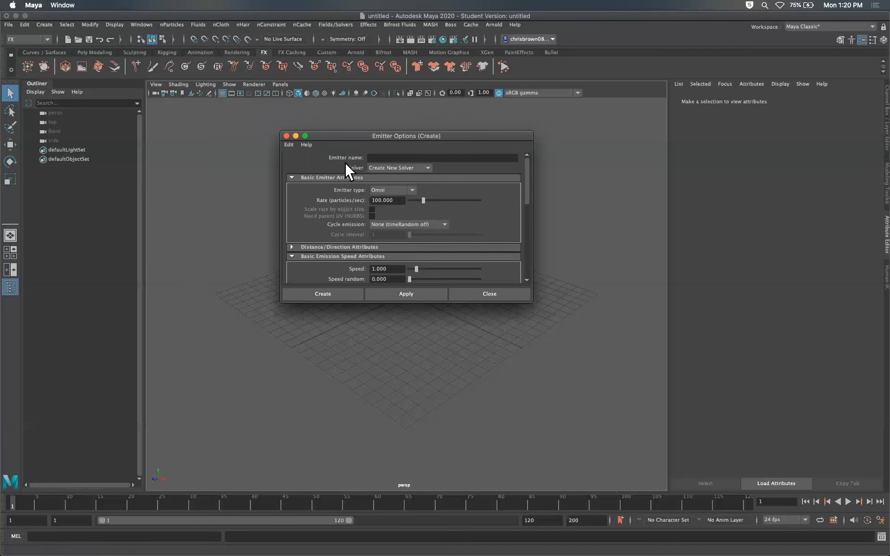
left_click(325, 294)
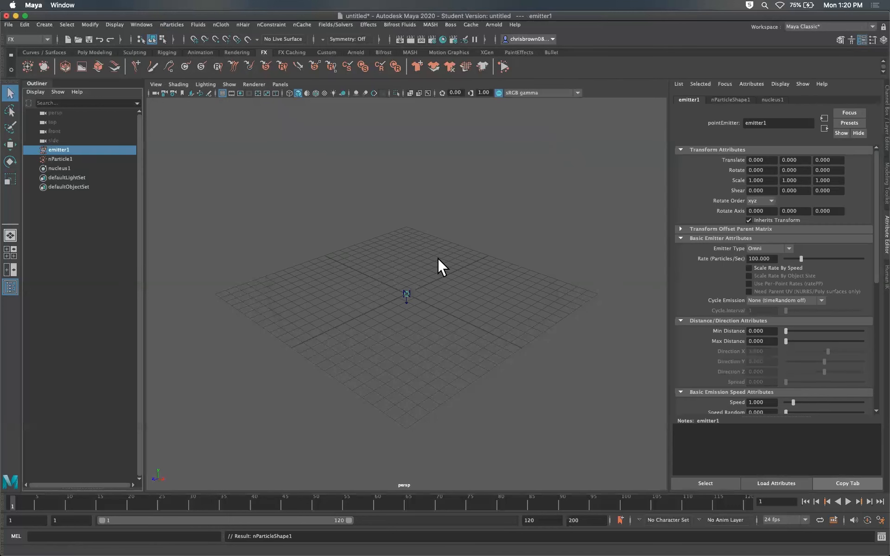
Step: Examine the attributes of the nParticle object and the emitter, and frame the emitter in the perspective view
left_click(61, 157)
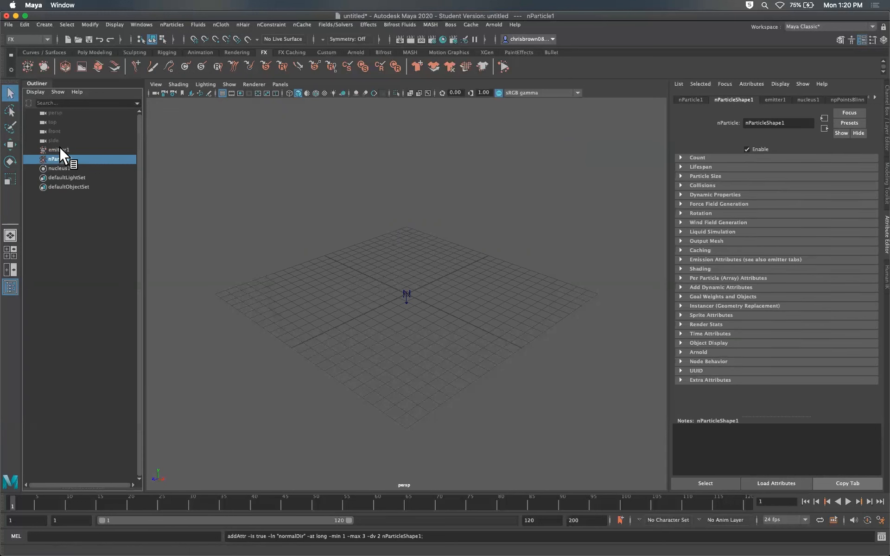
left_click(60, 149)
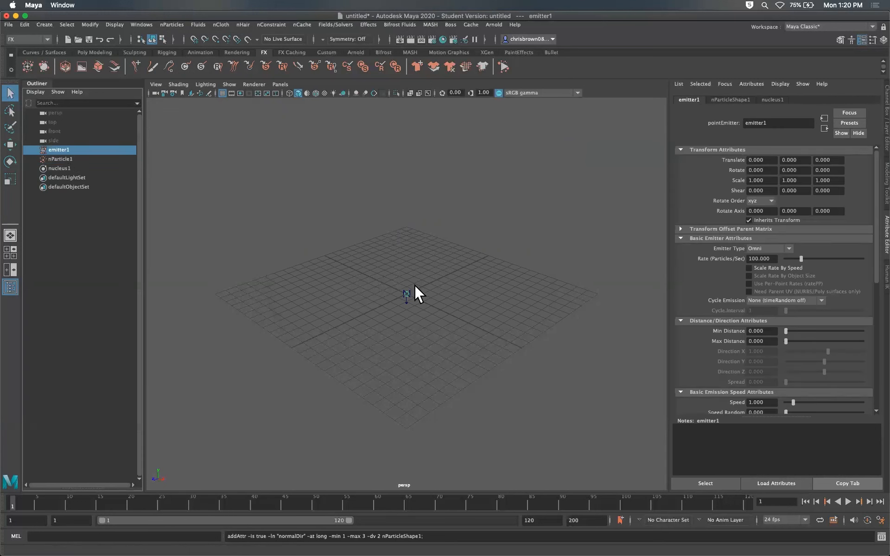
key("f")
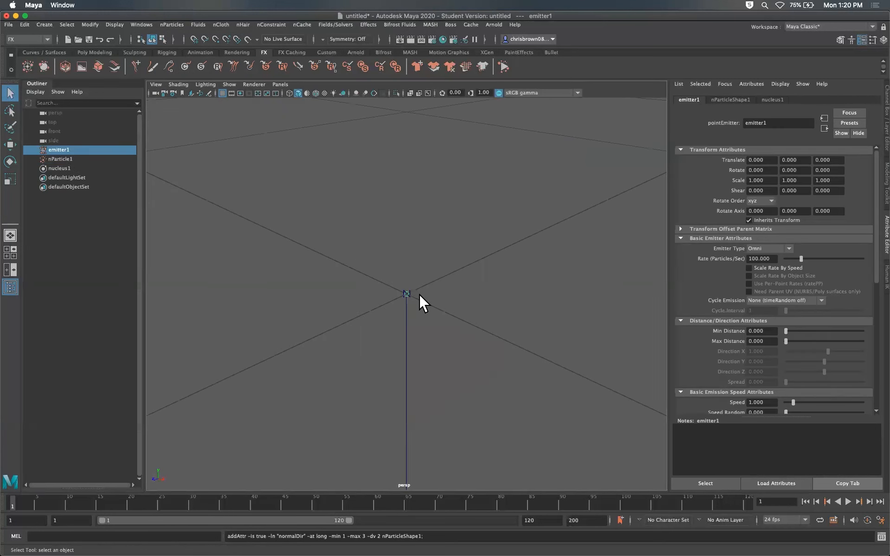
left_click_drag(419, 291, 230, 279, "alt")
left_click_drag(433, 308, 533, 360, "alt")
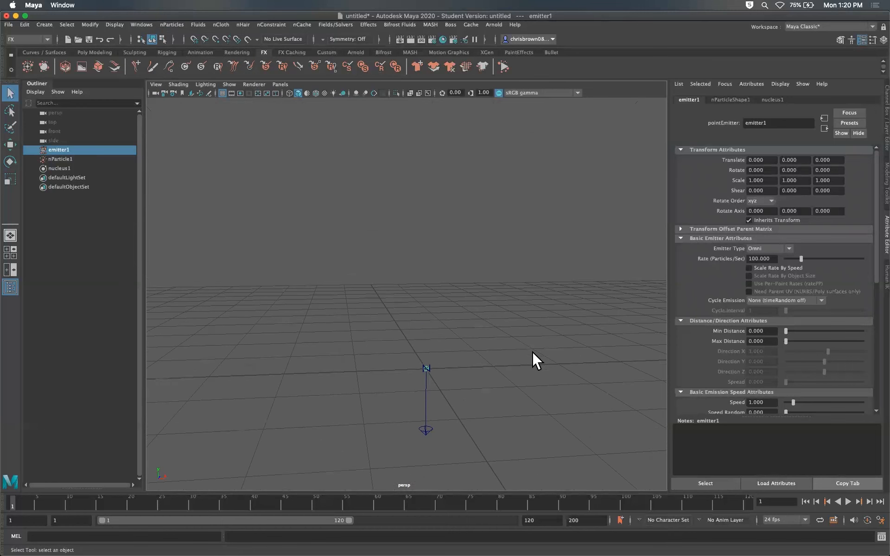
left_click_drag(468, 383, 477, 237, "alt")
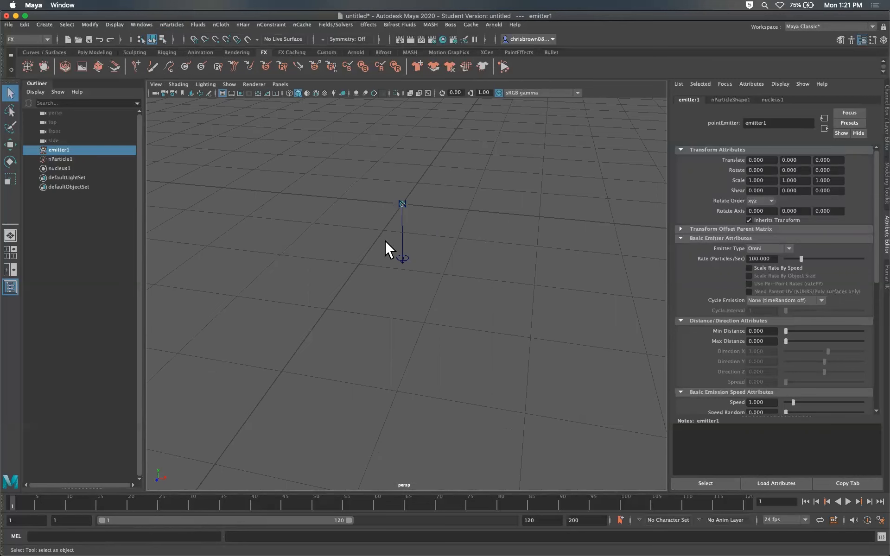
Step: Extend the playback range to end at frame 198 and play the particle simulation from frame 1
left_click(19, 504)
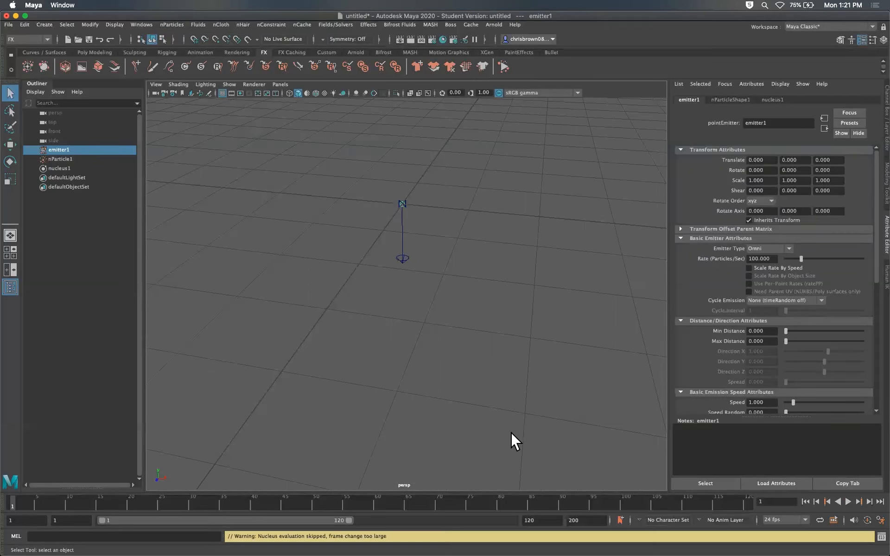
left_click_drag(346, 520, 508, 520)
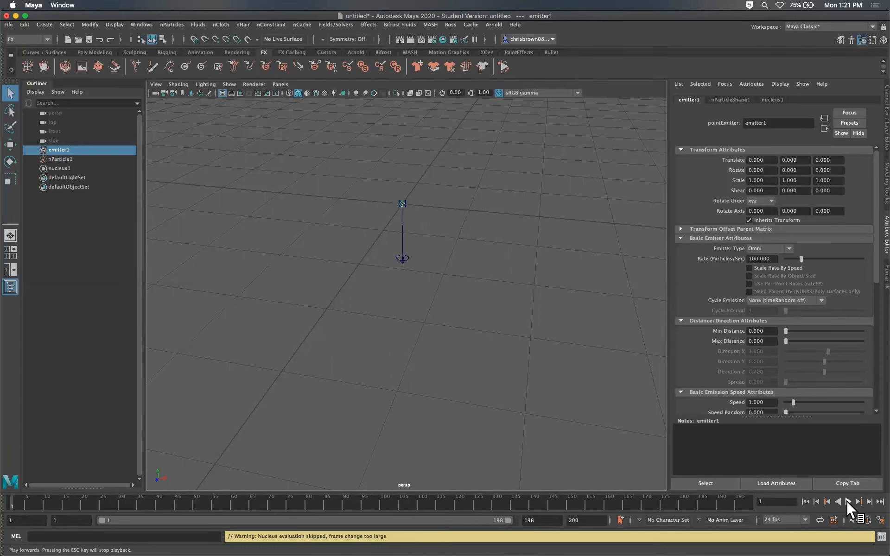
left_click(506, 65)
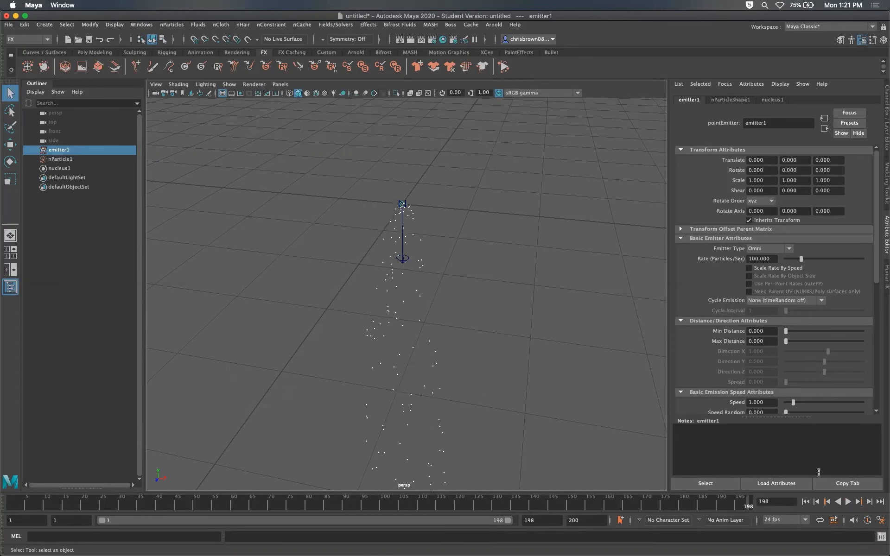
Step: Set the scene's framerate to 30 fps and the playback speed to 30 fps x 1, and save the preferences
left_click(868, 520)
left_click(440, 310)
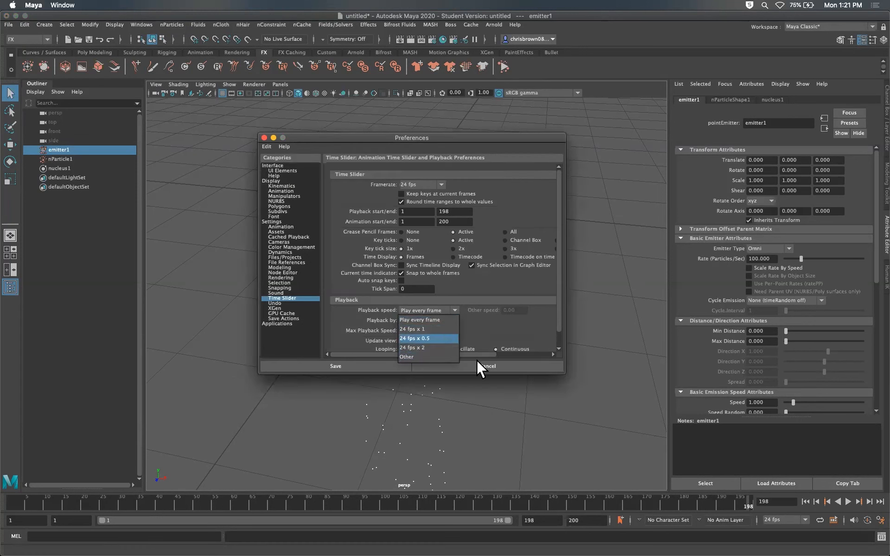
left_click(442, 183)
left_click(443, 183)
scroll(430, 249, "down", 3)
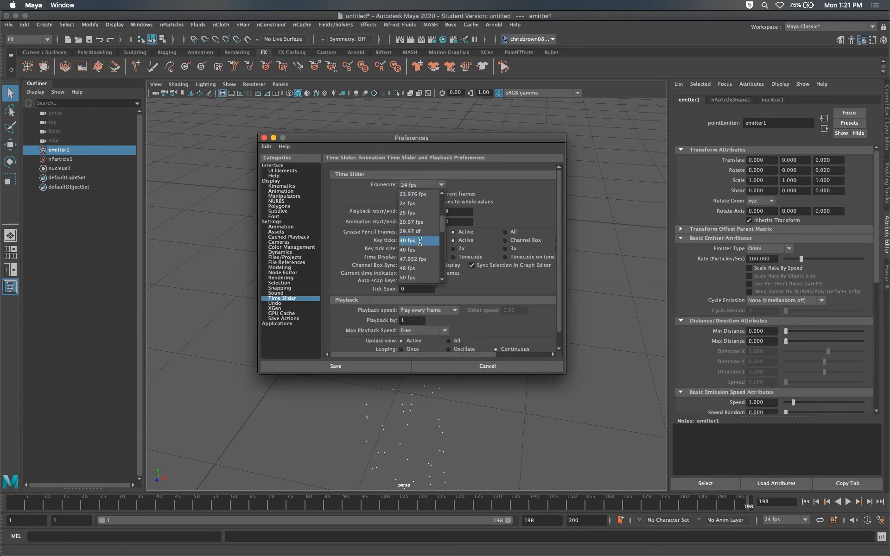
left_click(420, 241)
left_click(445, 307)
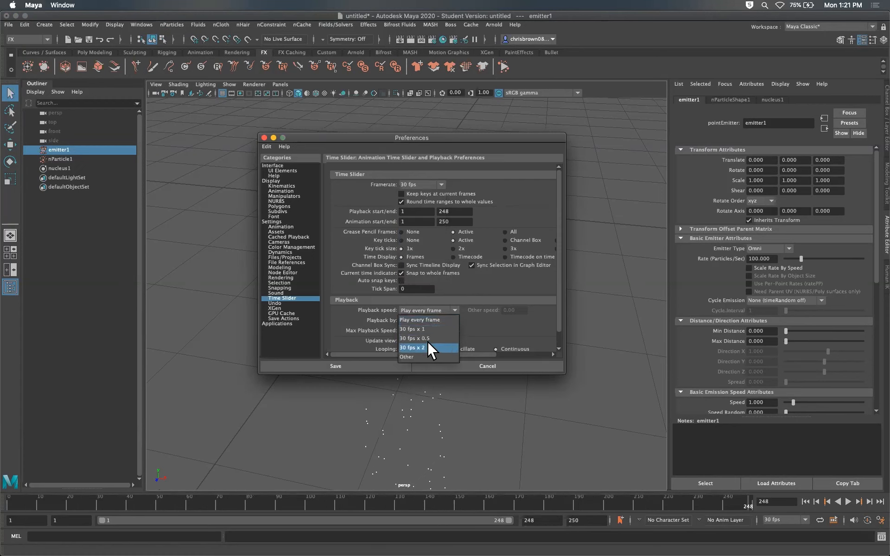
left_click(428, 328)
left_click(398, 364)
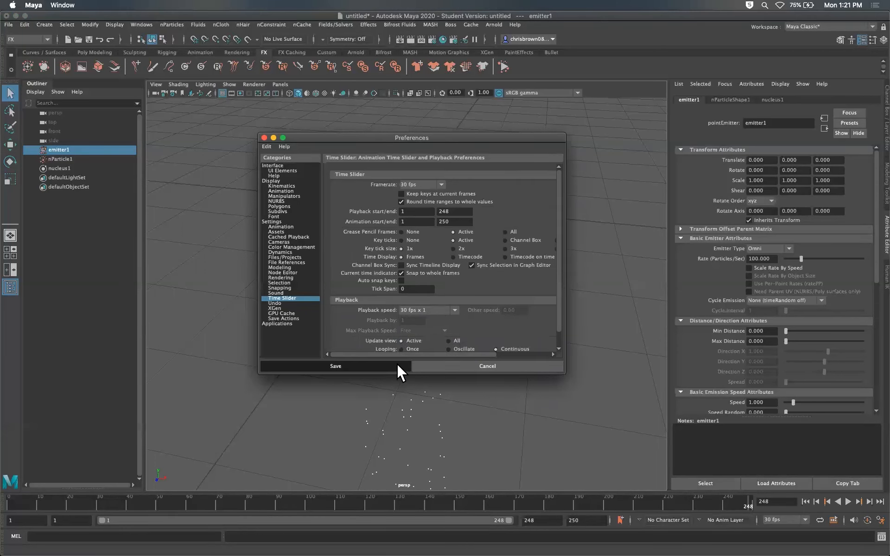
Step: Play the particle simulation twice from frame 1 to check it at the 30 fps x 1 playback speed
left_click(10, 502)
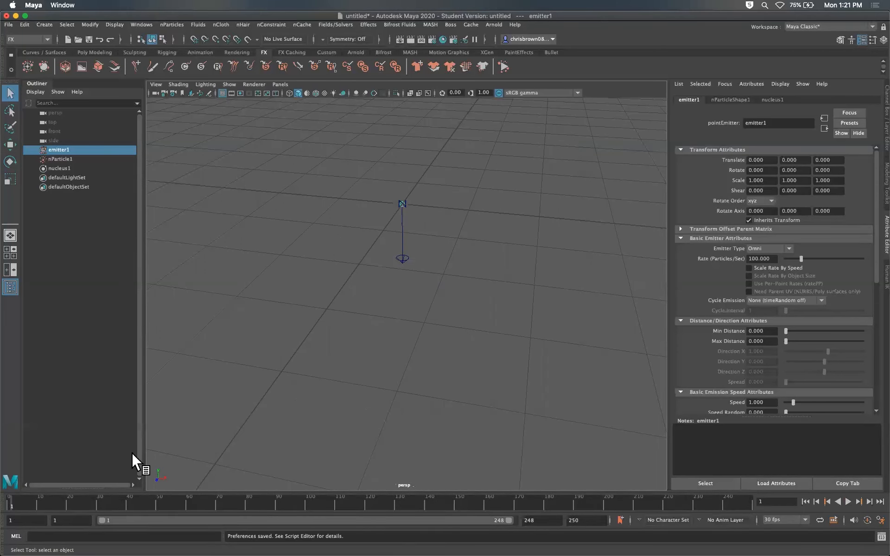
left_click(847, 501)
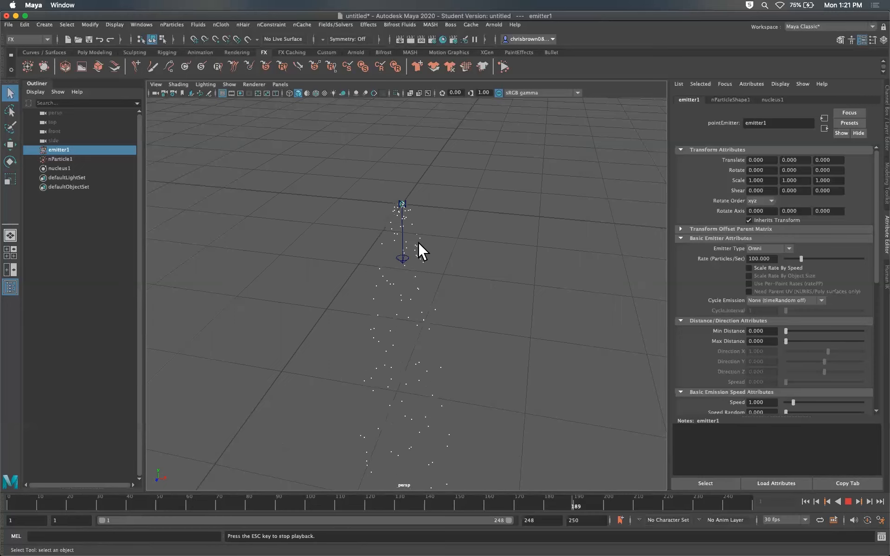
left_click(848, 500)
left_click_drag(704, 502, 9, 501)
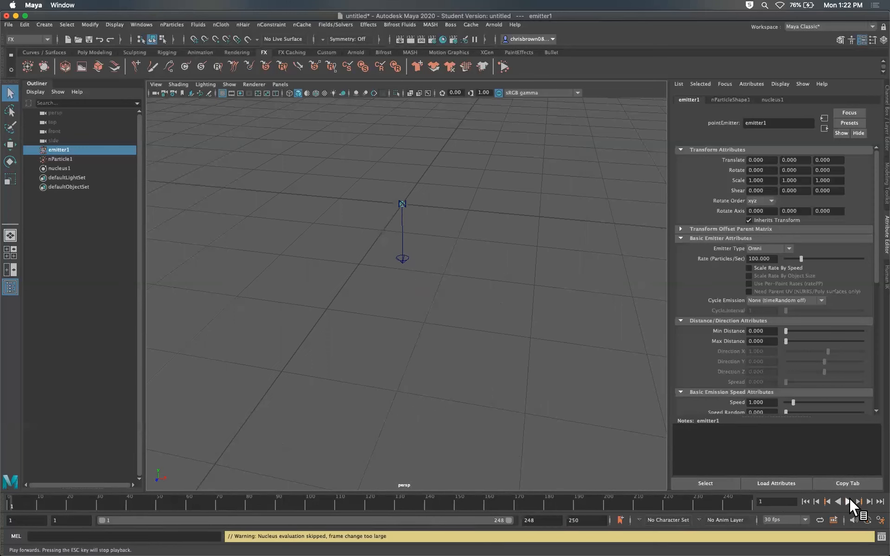
left_click(849, 501)
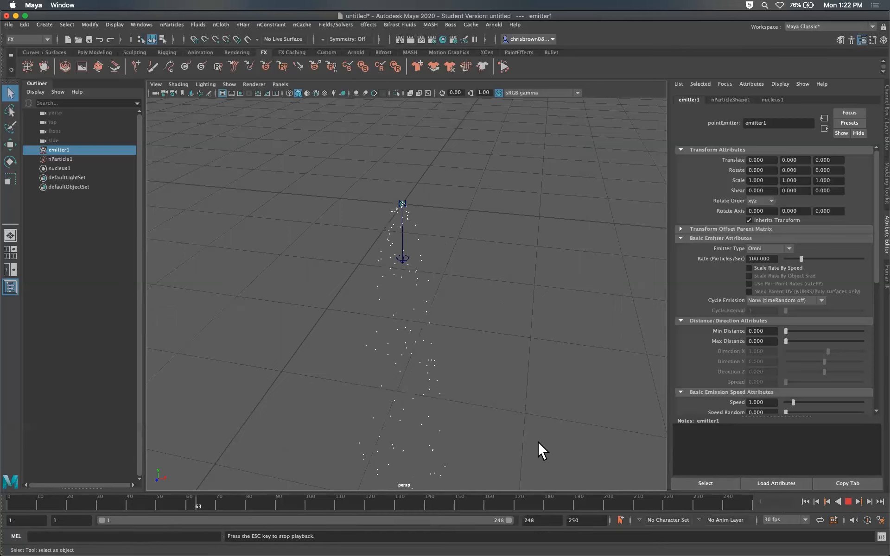
left_click(848, 501)
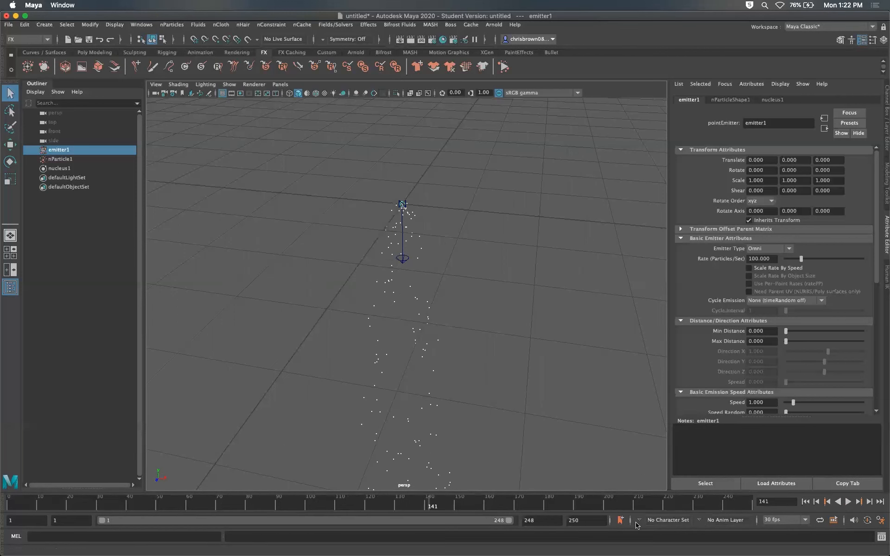
Step: Change the playback speed to Play every frame in the Time Slider preferences and save them
left_click(868, 519)
left_click_drag(477, 139, 451, 135)
scroll(530, 314, "down", 1)
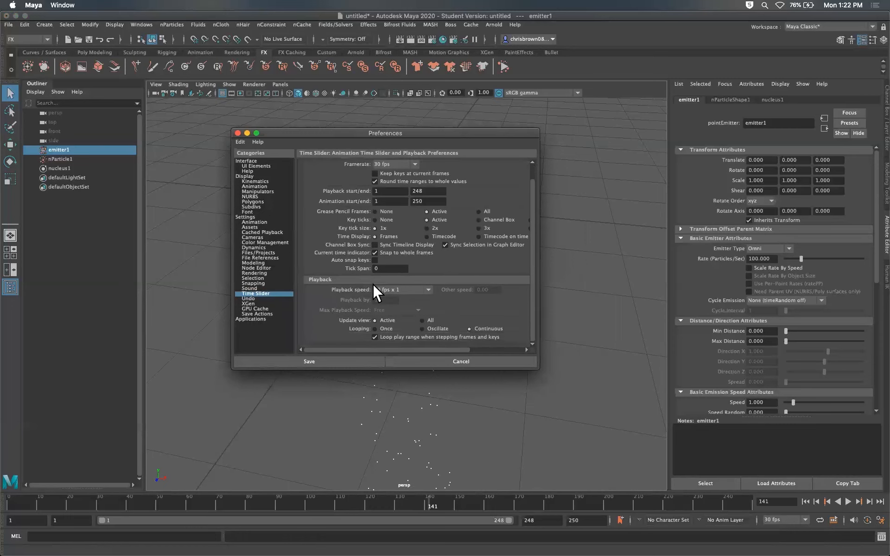
left_click(398, 288)
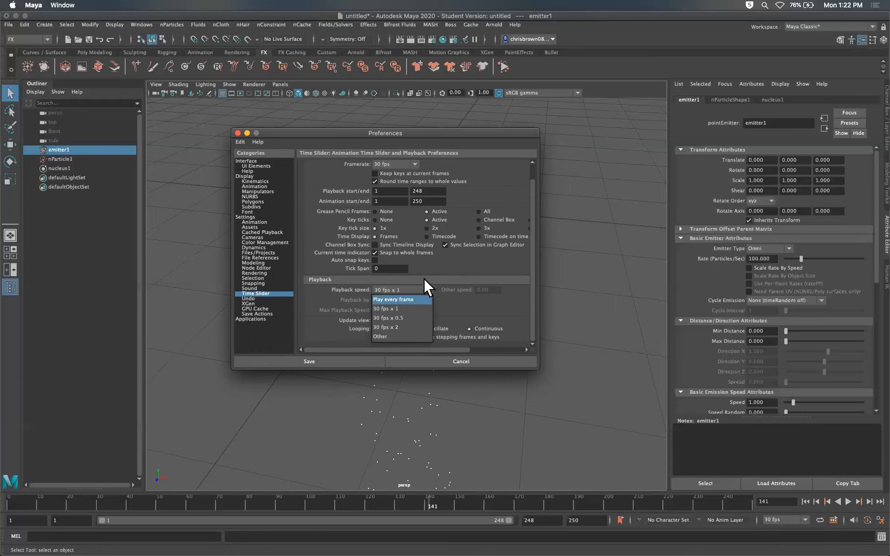
left_click(405, 299)
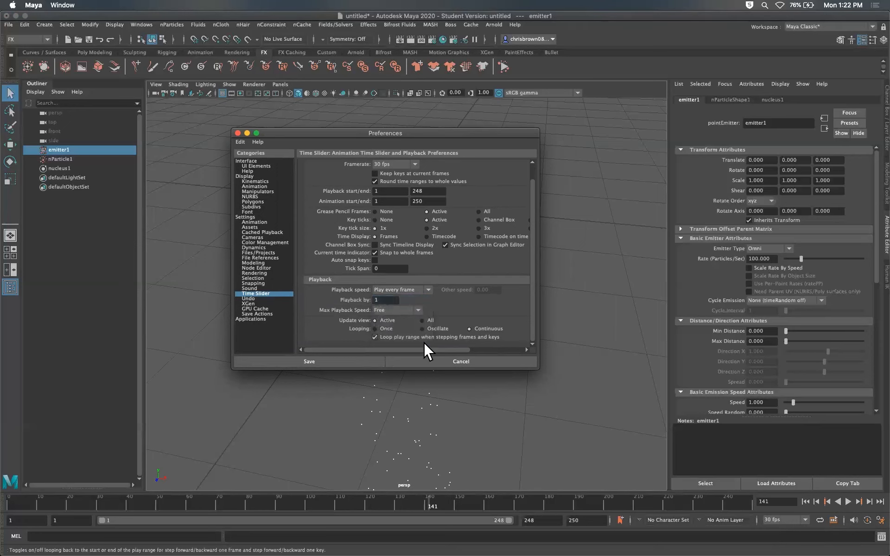
left_click(339, 361)
Step: Return to frame 1 and replay the particle simulation with every frame evaluated
left_click_drag(48, 504, 10, 505)
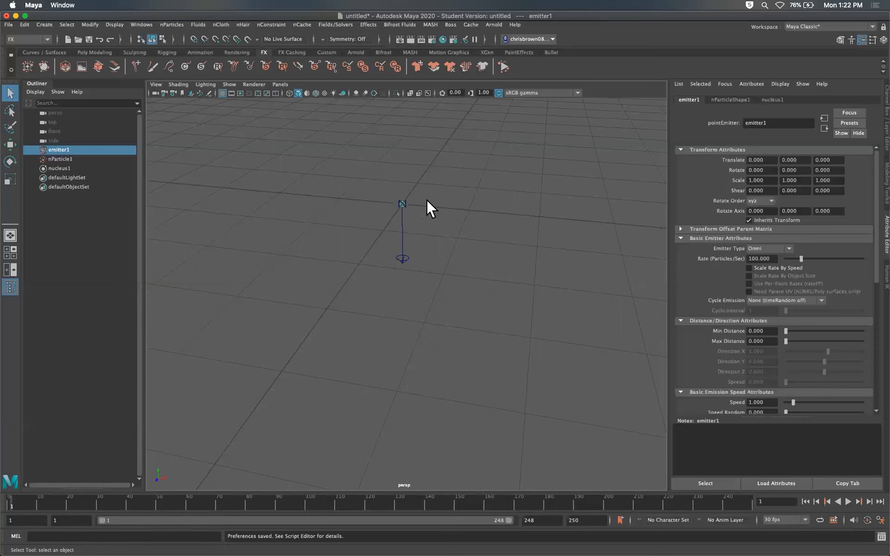
left_click(847, 502)
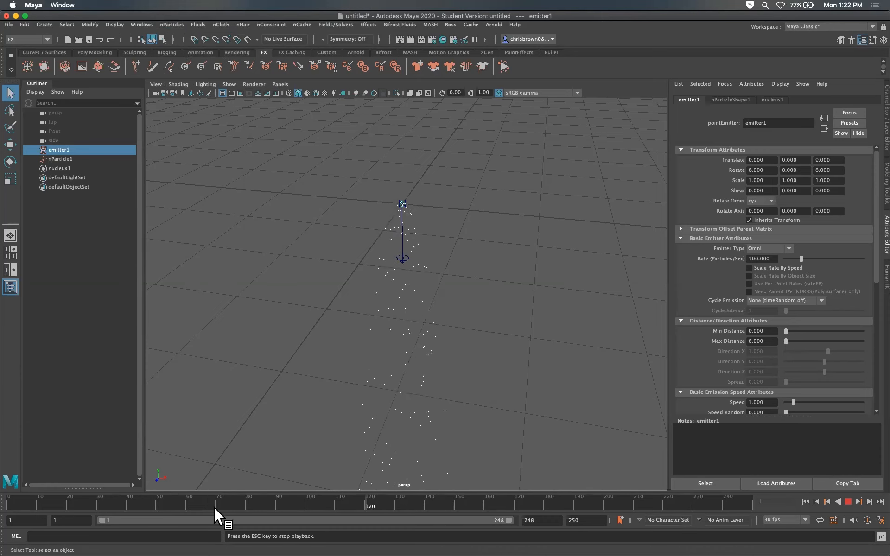
left_click_drag(215, 509, 12, 503)
left_click(848, 501)
Step: Scrub and jump between distant frames on the timeline to examine how the particles respond
left_click_drag(396, 499, 82, 502)
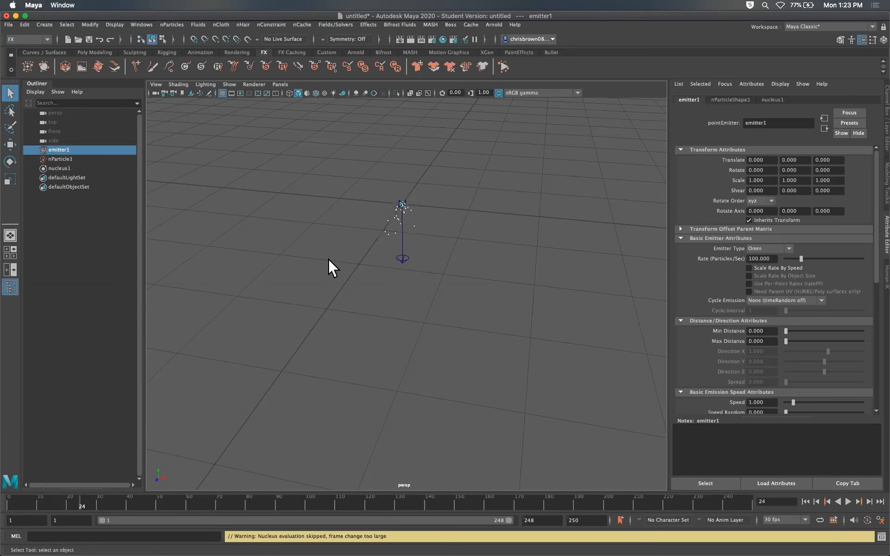
left_click(424, 496)
left_click(587, 501)
left_click(343, 501)
left_click_drag(257, 501, 322, 502)
left_click_drag(439, 501, 608, 502)
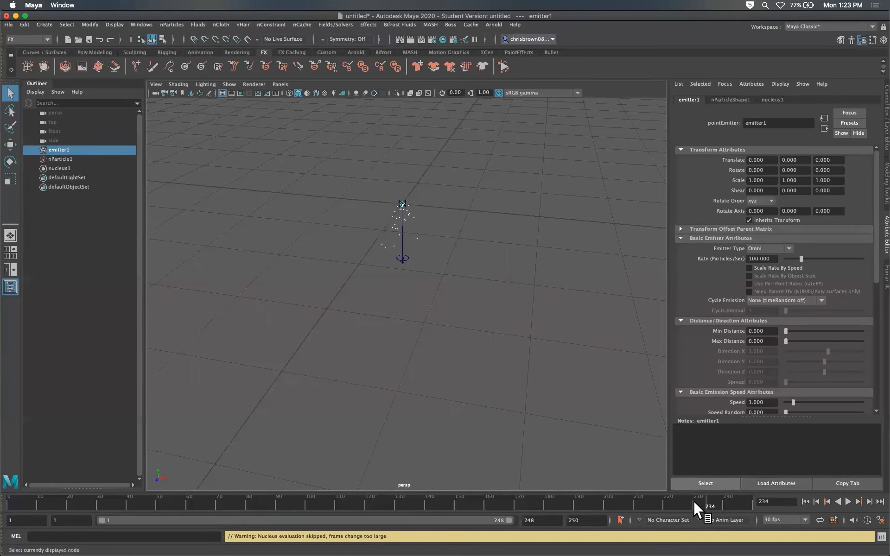
left_click(390, 498)
Step: Replay the simulation from frame 1, jump to another frame during playback, and stop it
left_click_drag(75, 500, 11, 501)
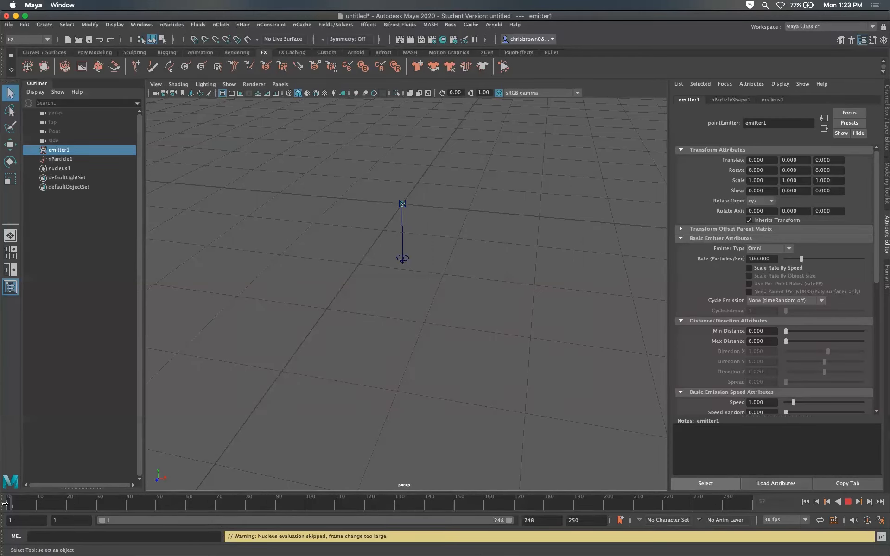
left_click(847, 499)
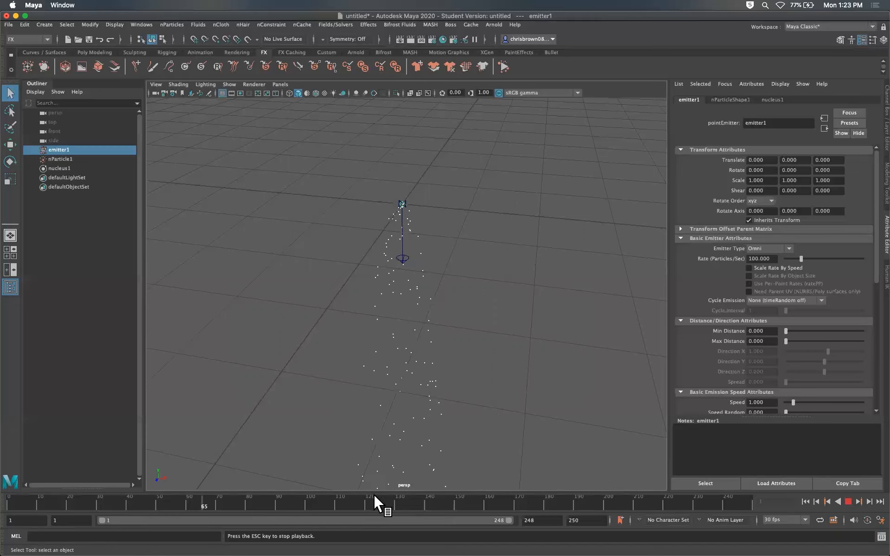
left_click(413, 501)
left_click(847, 500)
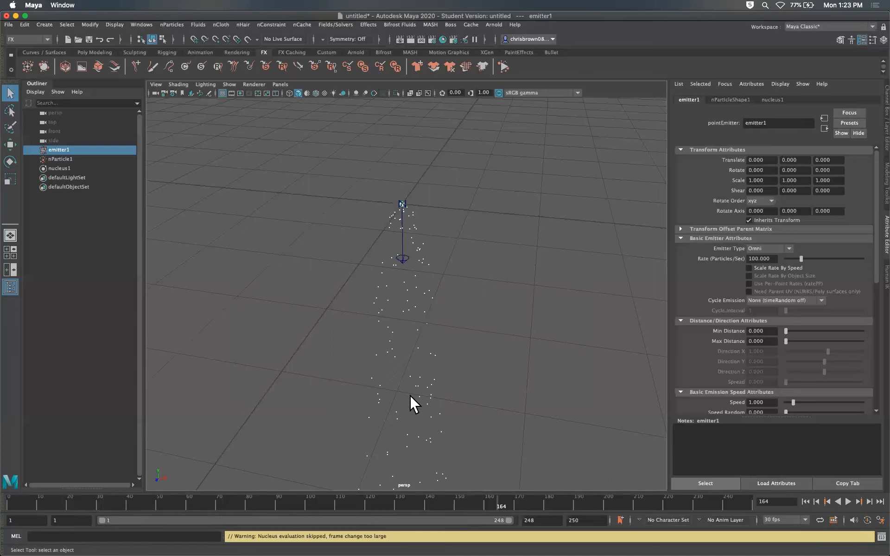
Step: Return to frame 1, turn on Cached Playback, and play the particle simulation
left_click_drag(407, 503, 14, 489)
left_click(833, 519)
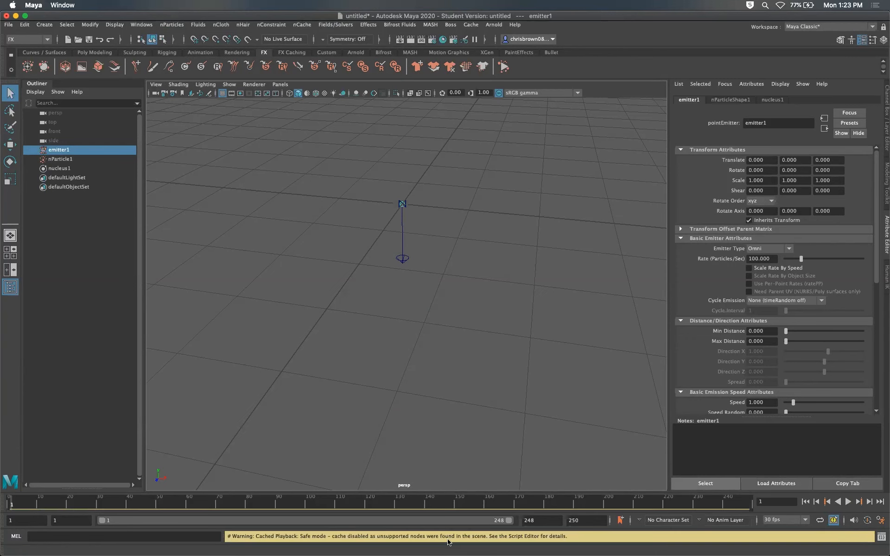
left_click(847, 501)
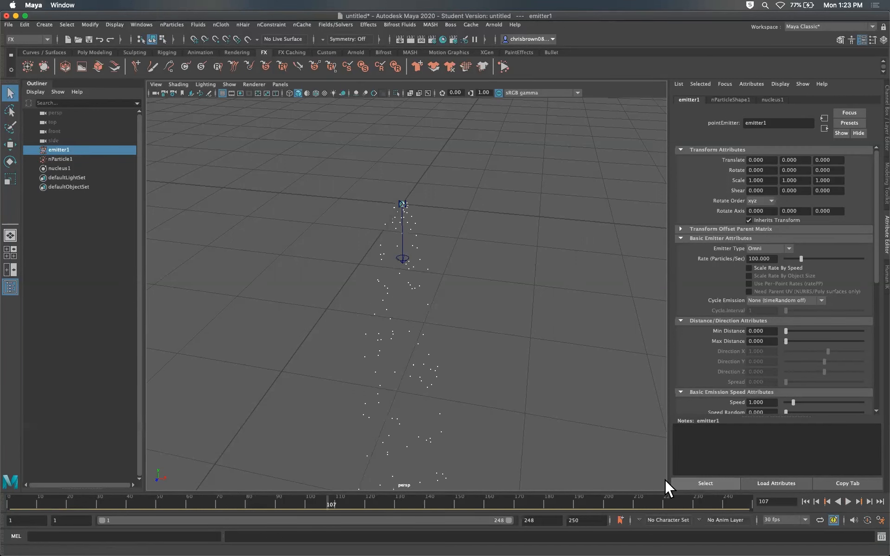
Step: Return to frame 1 and turn off Cached Playback
left_click_drag(217, 496, 10, 496)
left_click(832, 520)
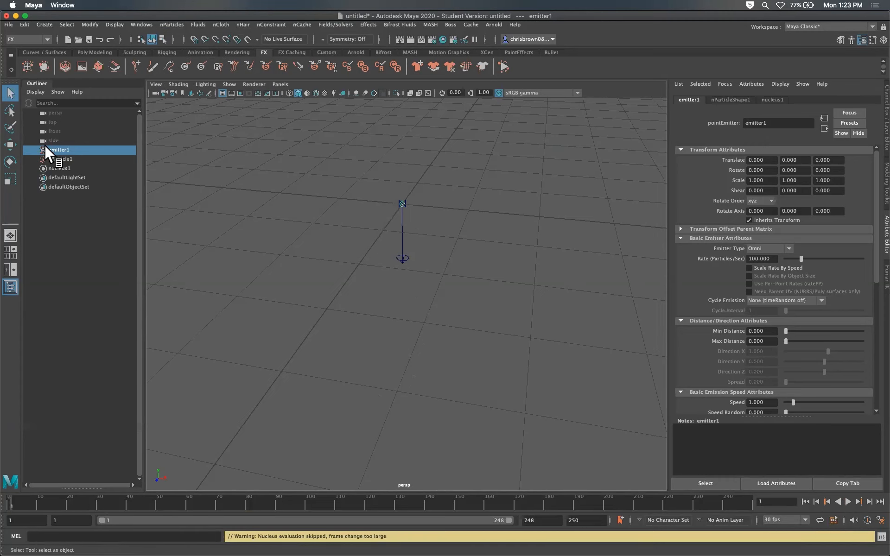
Step: Select emitter1, set its Emitter Type to Directional, and play the simulation
left_click(71, 156)
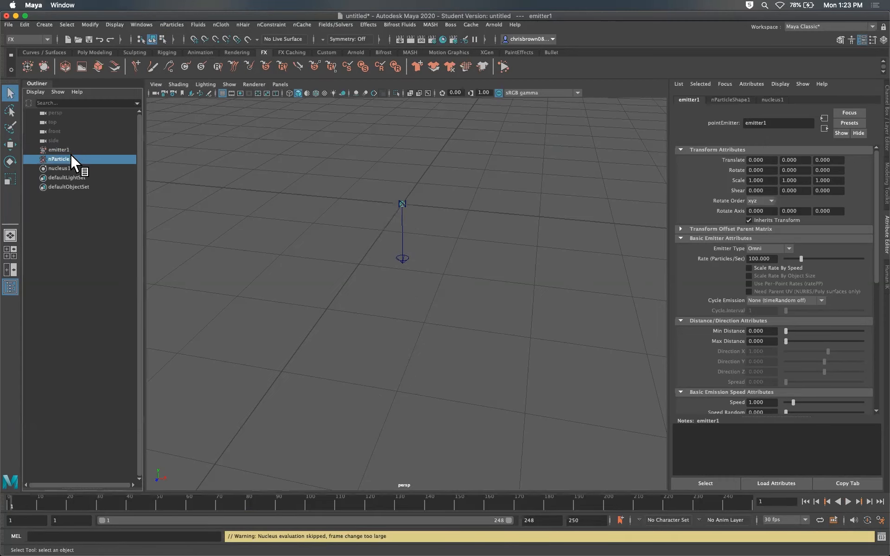
left_click(67, 147)
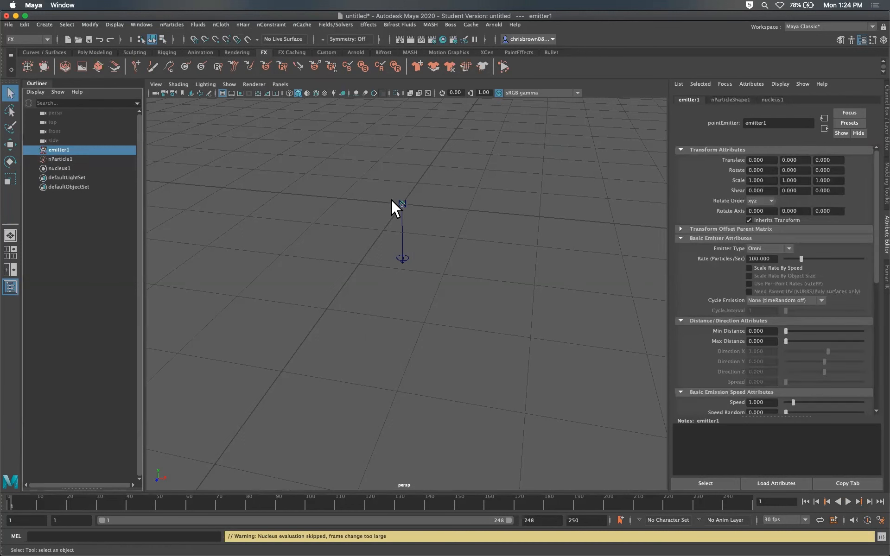
left_click(66, 159)
left_click(66, 149)
left_click(678, 228)
left_click(677, 227)
left_click(787, 249)
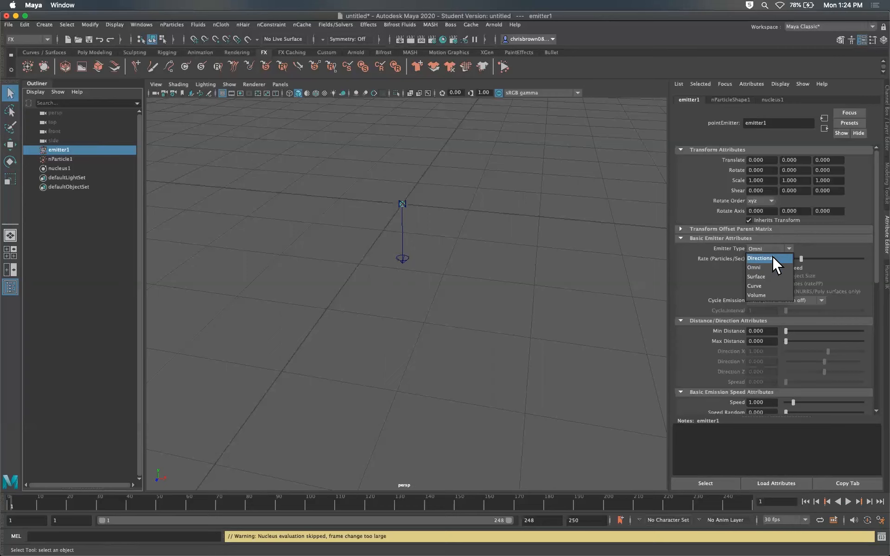
left_click(771, 258)
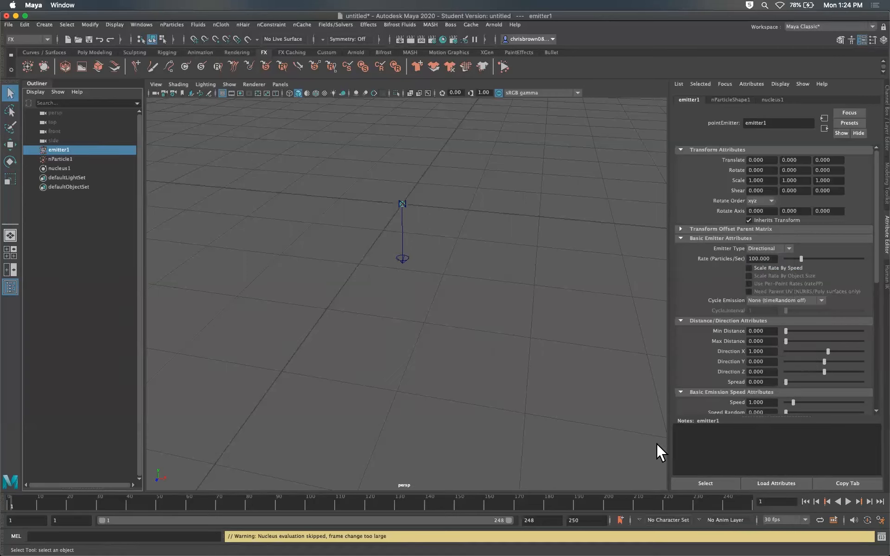
left_click(847, 500)
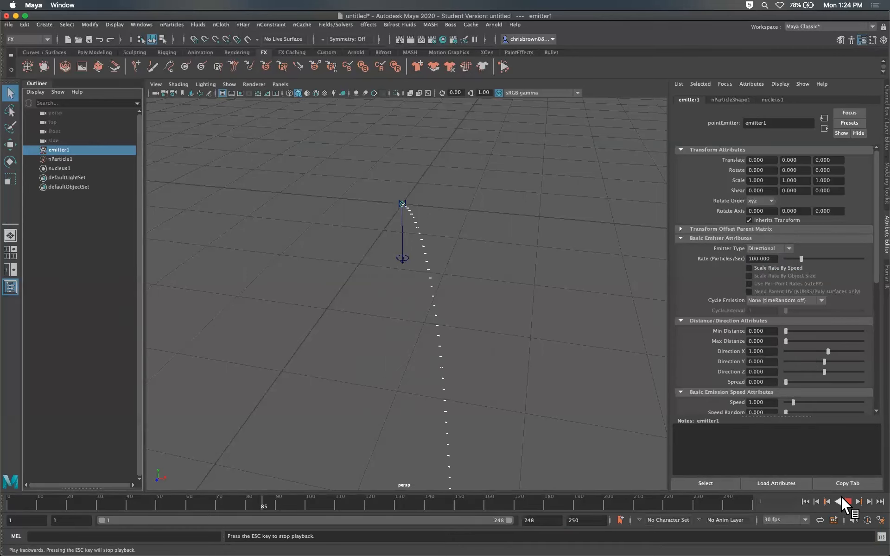
left_click(848, 501)
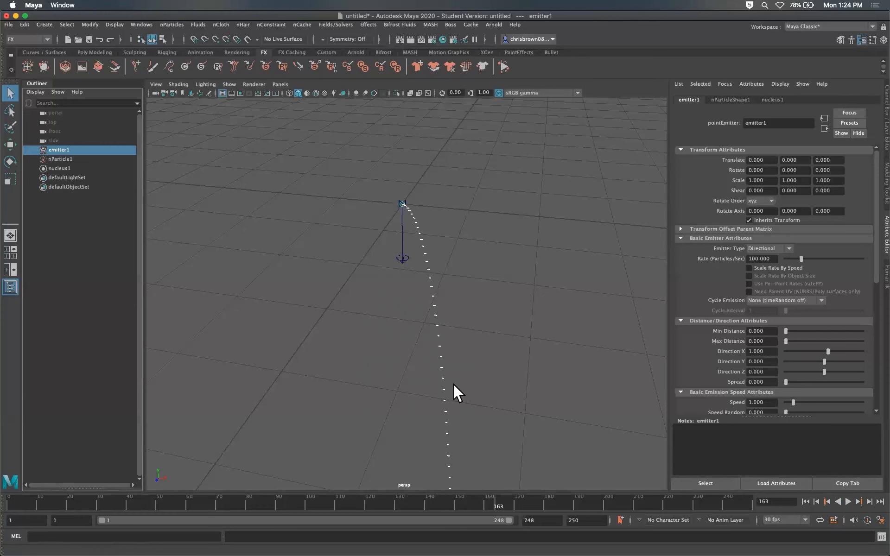
left_click_drag(459, 380, 791, 259, "alt")
Step: Set emitter1's Emitter Type back to Omni and replay the simulation
left_click(788, 248)
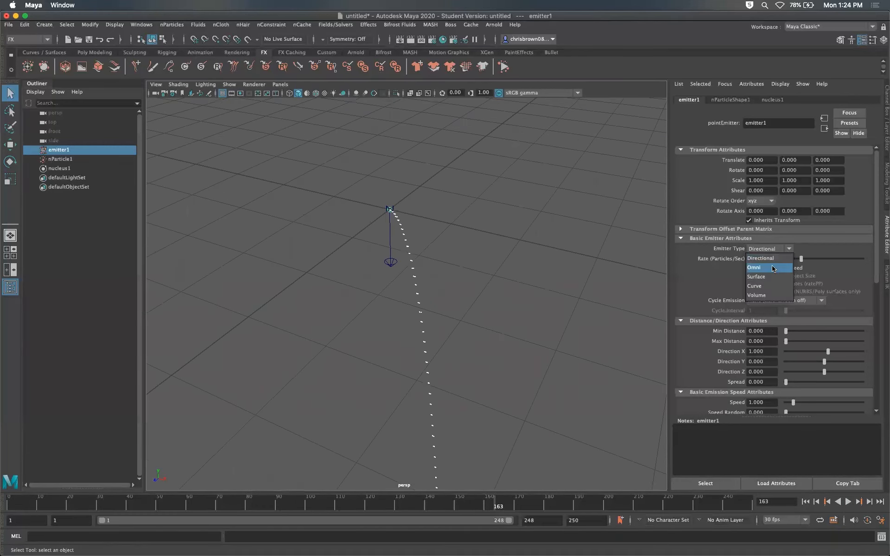
left_click(768, 270)
left_click(846, 501)
left_click(848, 501)
left_click(780, 248)
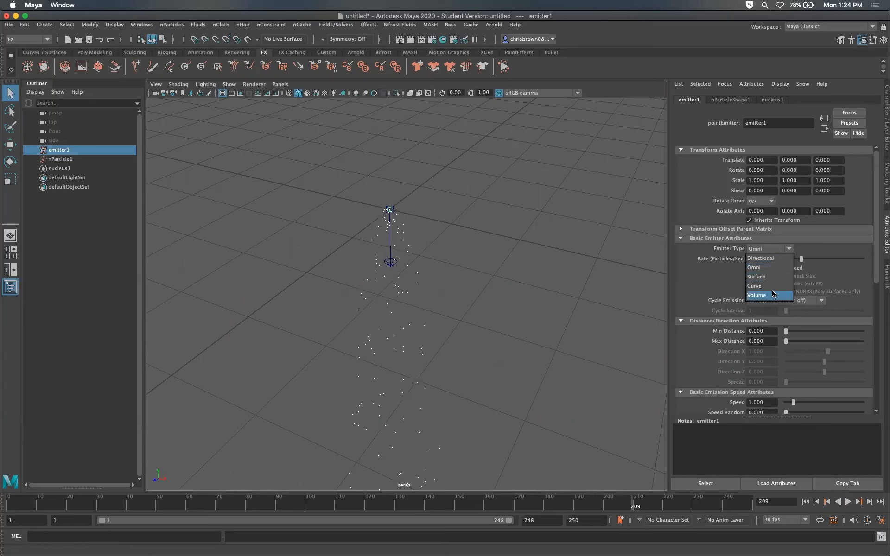
left_click(701, 279)
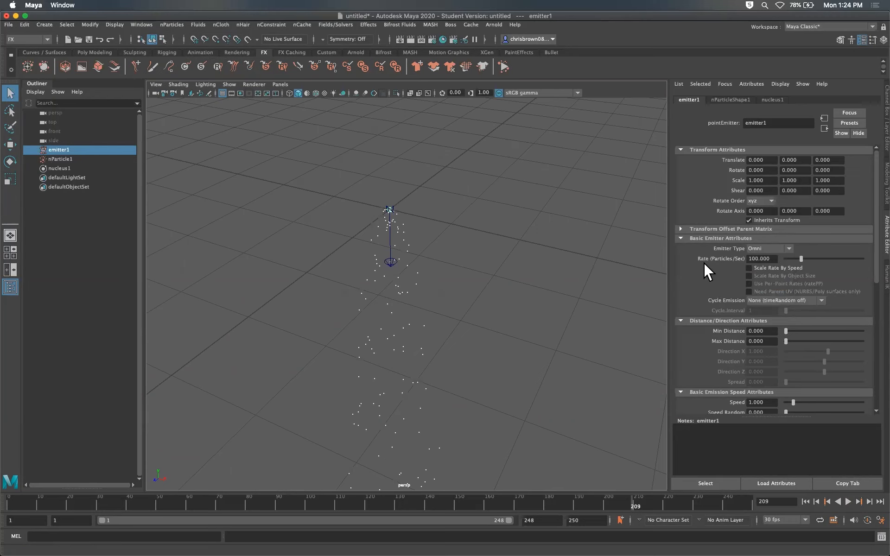
Step: Lower the emitter's Rate (Particles/Sec) to about 9 and play the simulation from frame 1
left_click_drag(798, 258, 786, 259)
left_click_drag(40, 502, 5, 501)
left_click(848, 500)
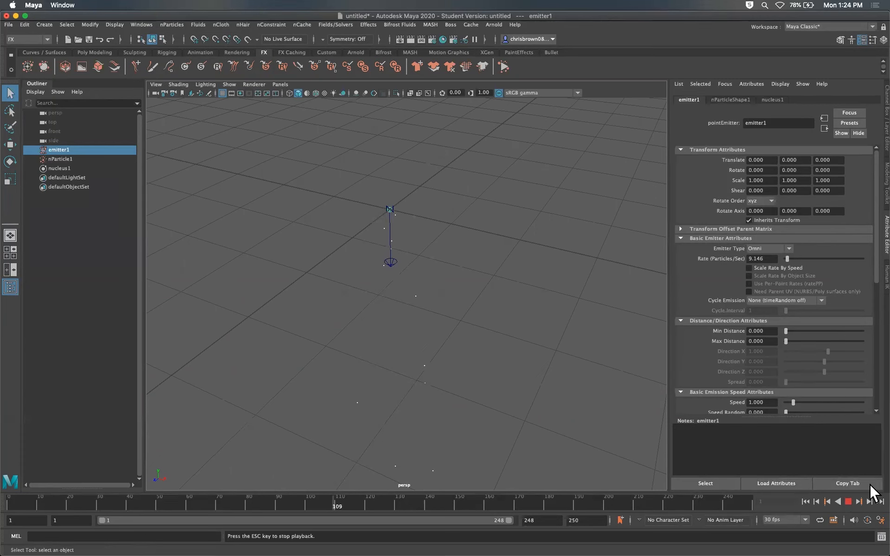
left_click(848, 502)
Step: Raise the emitter's Rate (Particles/Sec) to 500 and play the simulation from frame 1
left_click_drag(376, 505, 10, 503)
left_click_drag(787, 257, 868, 259)
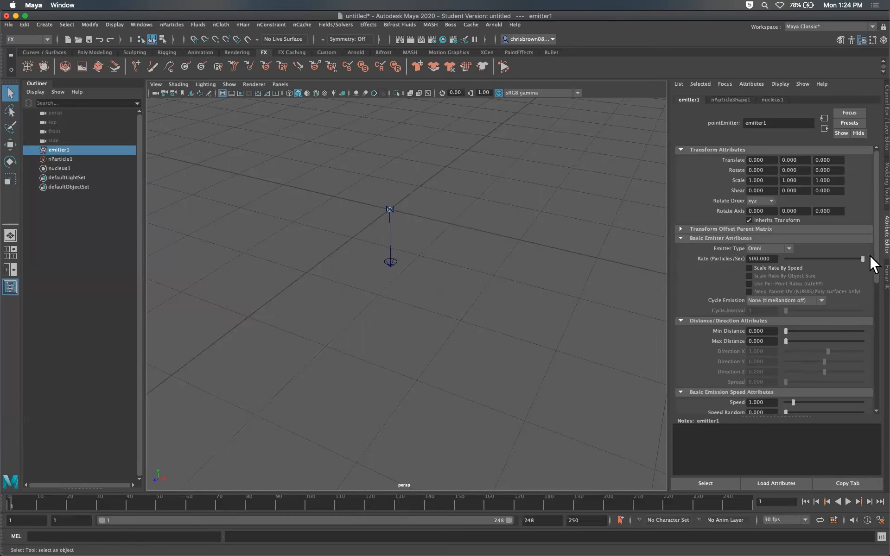
left_click(848, 502)
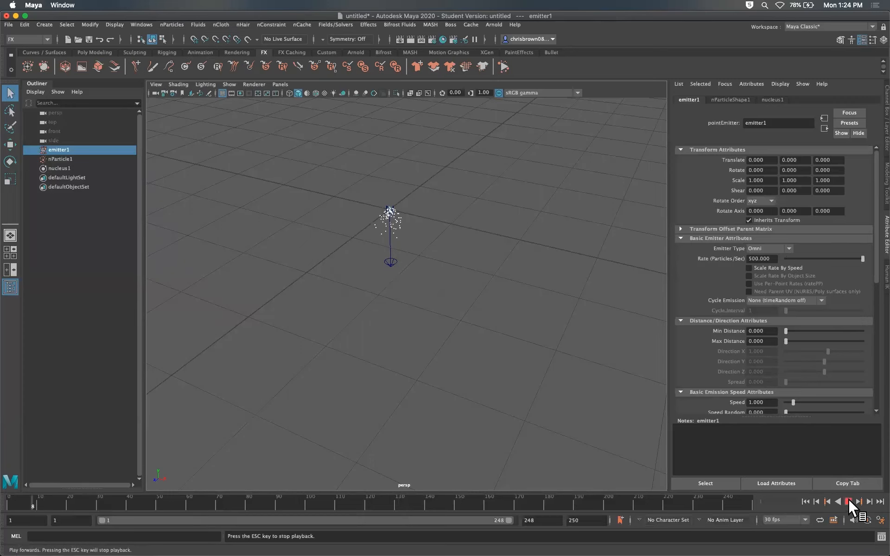
left_click(848, 500)
Step: Set the emitter's Rate (Particles/Sec) to 5000, then play the simulation from frame 1 and examine the stream from another angle
left_click(756, 260)
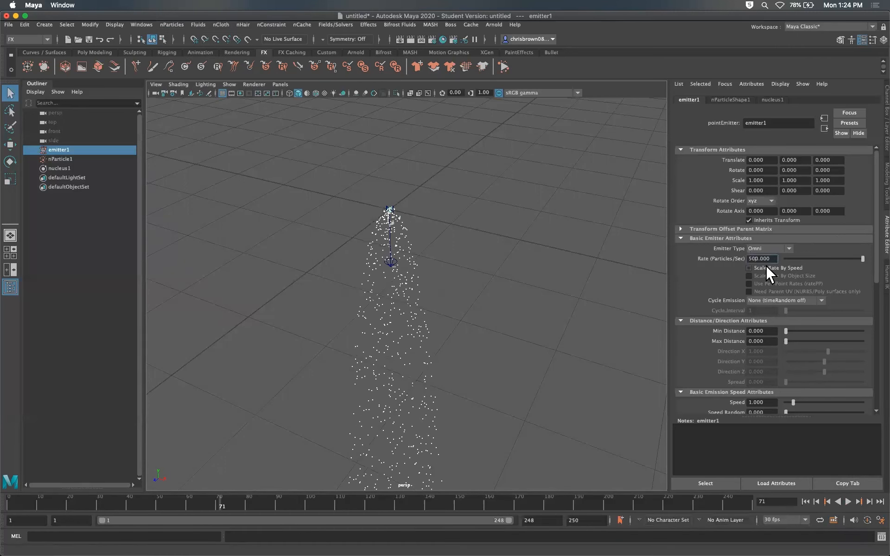
key("Return")
left_click_drag(38, 504, 18, 504)
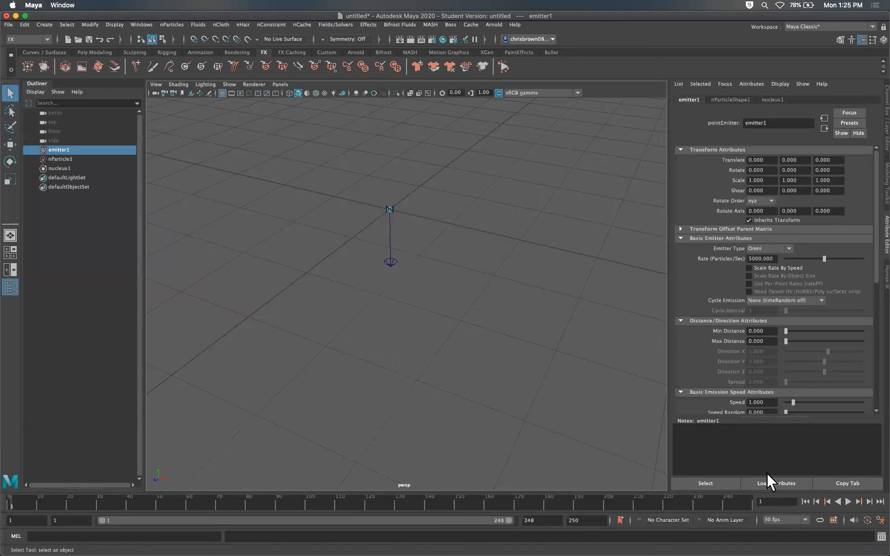
left_click(847, 500)
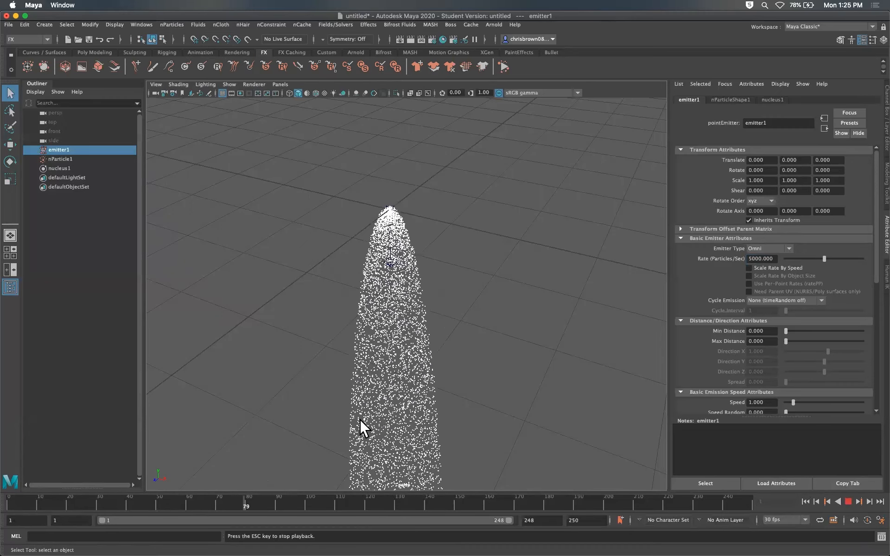
left_click_drag(447, 303, 538, 307, "alt")
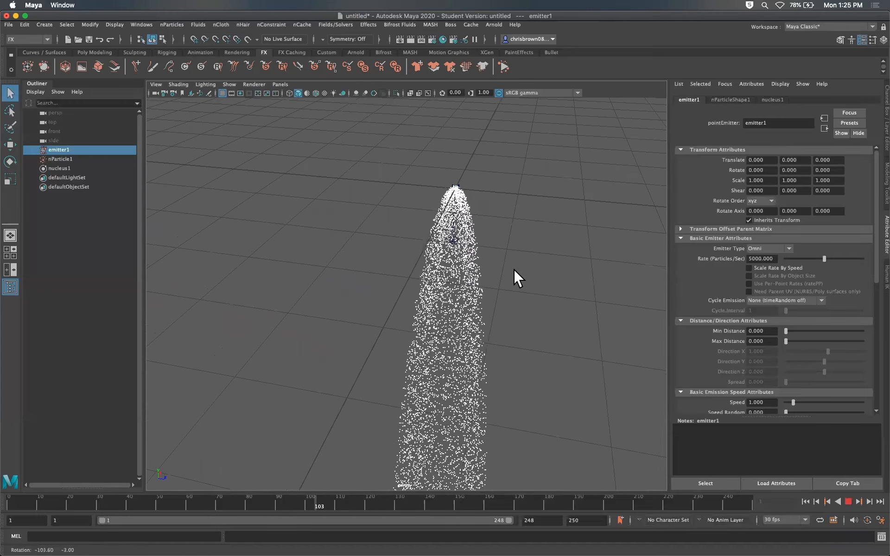
left_click(848, 501)
left_click_drag(473, 254, 460, 235, "alt")
Step: Set the emitter's Rate (Particles/Sec) to 100 and replay the simulation from frame 1
left_click_drag(822, 257, 710, 262)
type("100")
key("Return")
left_click(848, 501)
left_click_drag(309, 508, 14, 504)
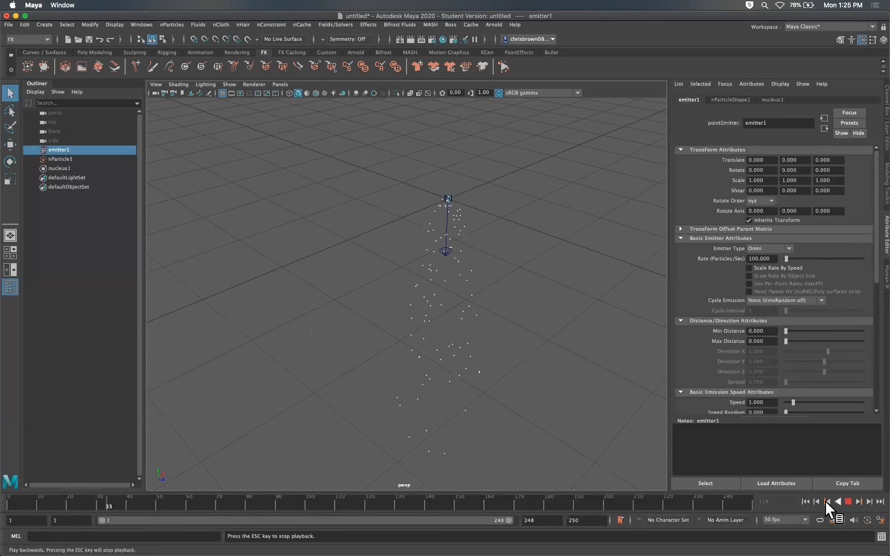
left_click(847, 501)
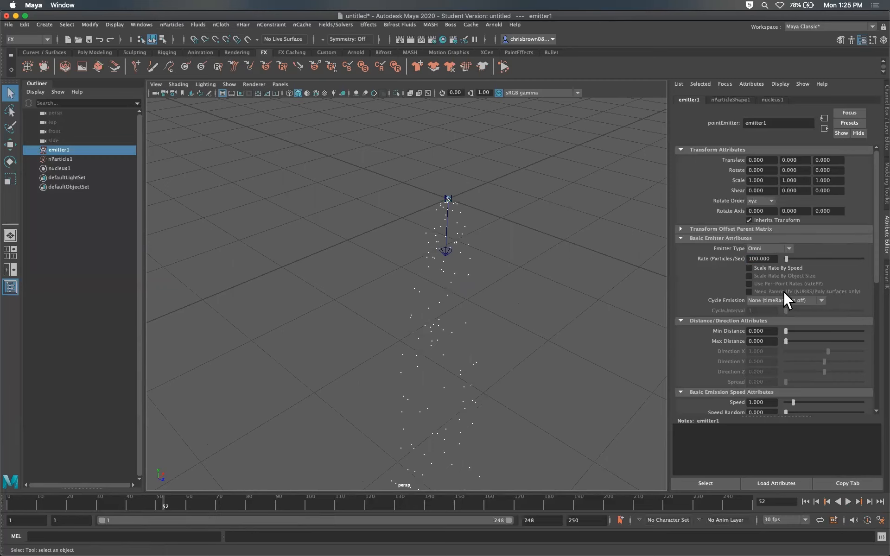
Step: Set the emitter's Min Distance to about 2.5 and Max Distance to about 5.73, and play the simulation
scroll(870, 292, "down", 5)
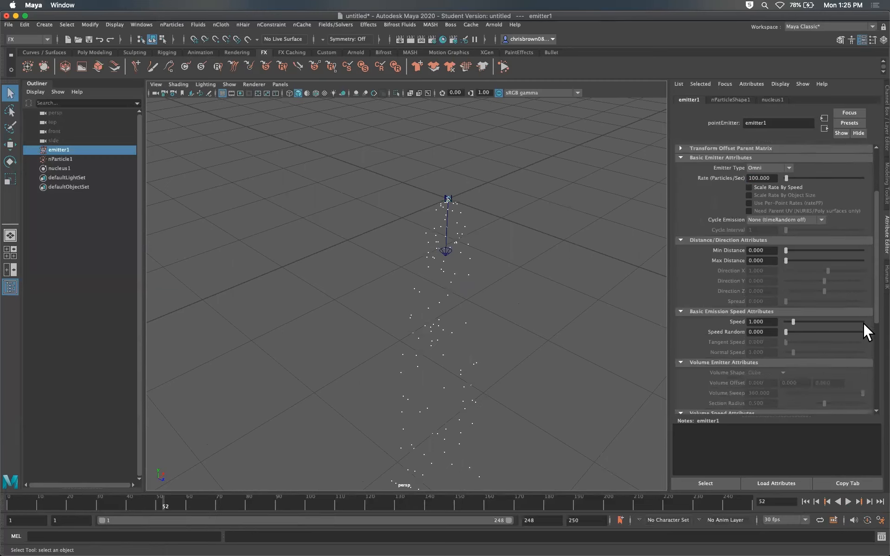
left_click_drag(786, 230, 805, 230)
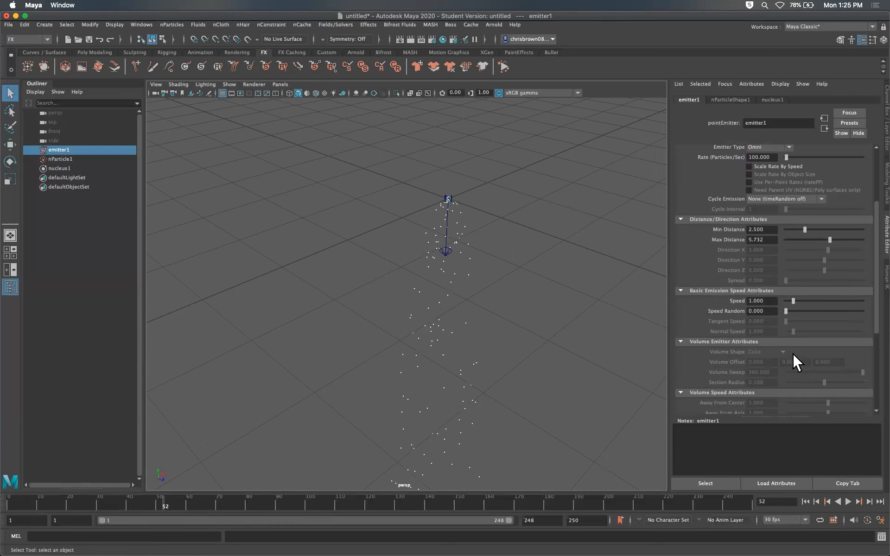
left_click(848, 502)
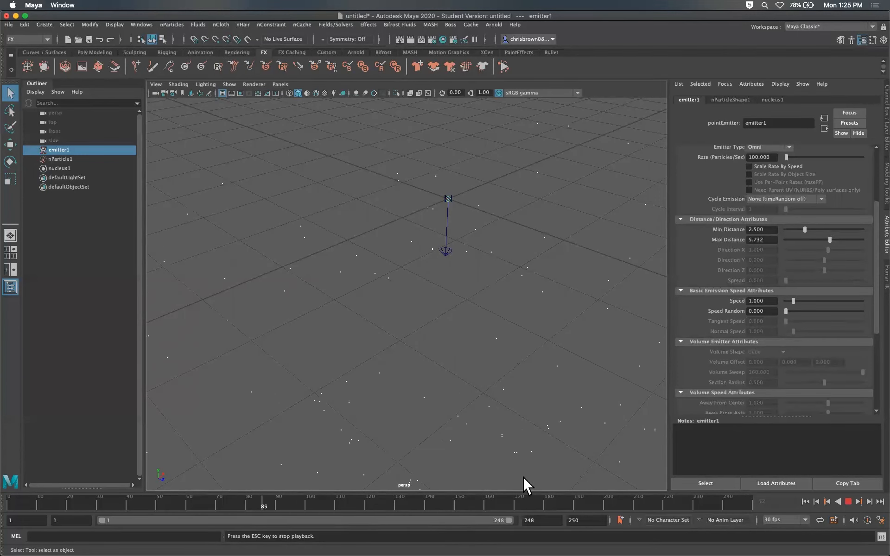
Step: Reduce the emitter's Min Distance to about 0.12 and Max Distance to about 0.3, and stop playback
left_click_drag(830, 239, 784, 229)
mouse_move(786, 227)
left_mouse_down()
mouse_move(800, 229)
mouse_move(795, 238)
mouse_move(785, 230)
mouse_move(787, 239)
left_mouse_up()
left_click(848, 502)
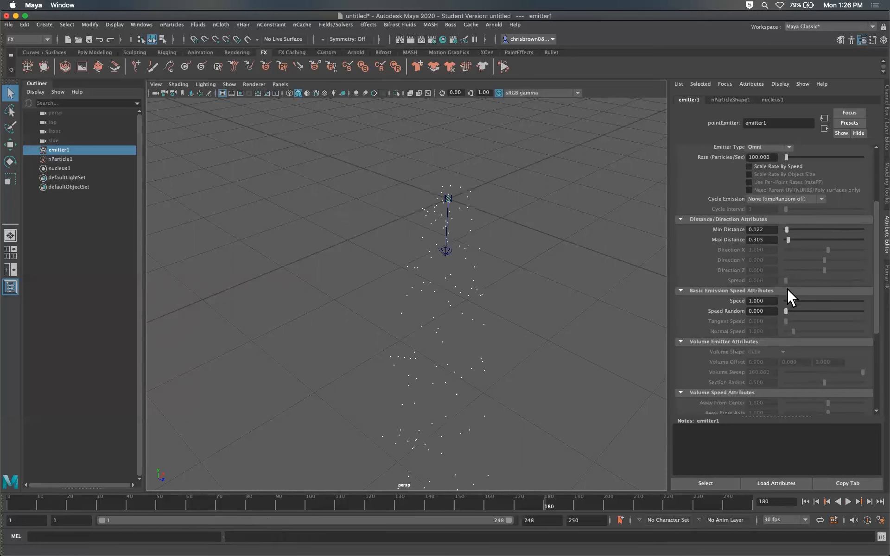
Step: Set the emission Speed to 5 and play the simulation from frame 1
double_click(763, 301)
type("5")
key("Return")
left_click(51, 503)
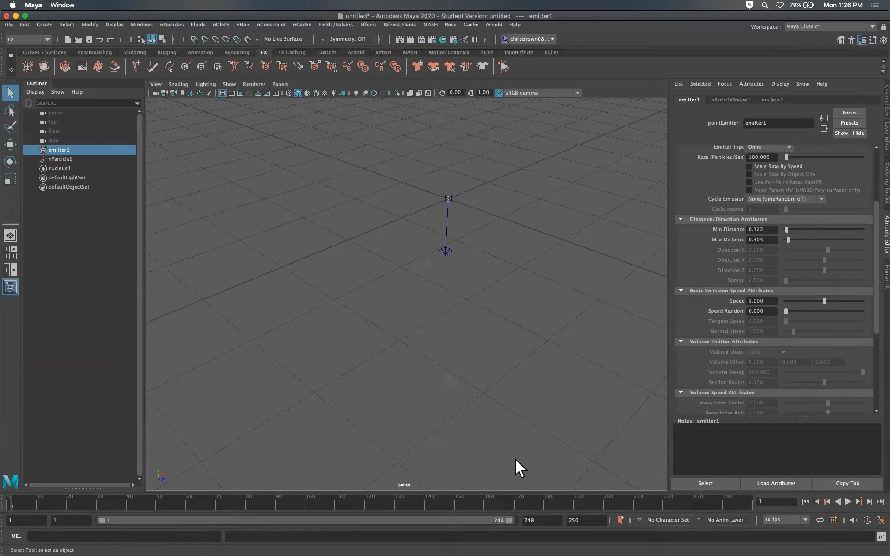
left_click(847, 501)
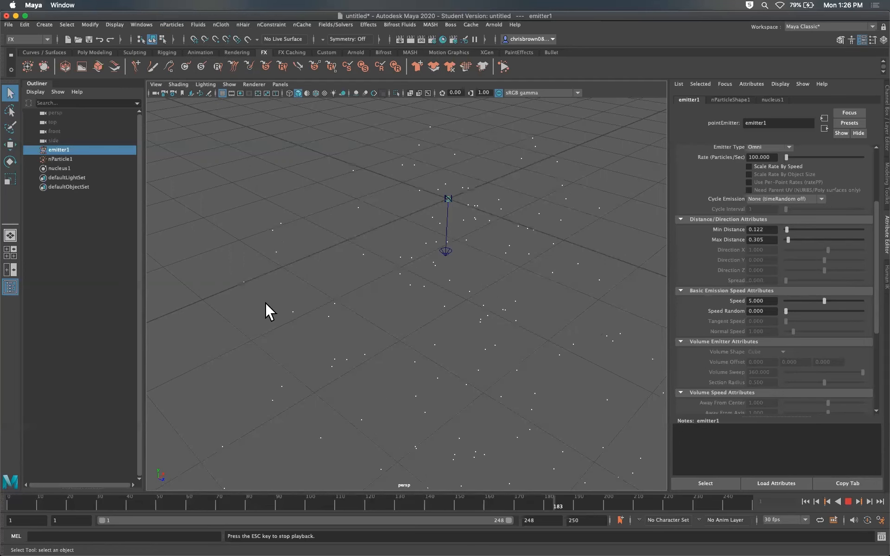
Step: Set Speed Random to about 6.46 and replay the simulation from frame 1
left_click(847, 500)
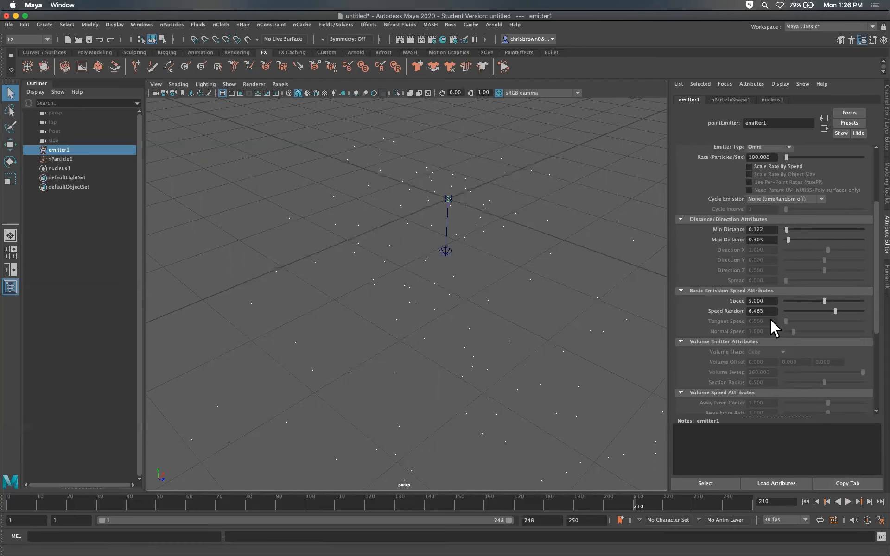
left_click(12, 503)
left_click(847, 501)
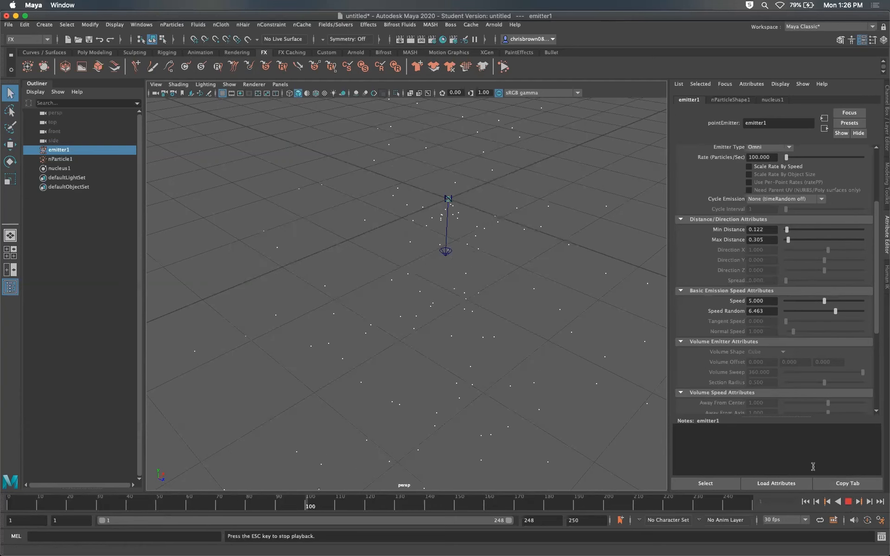
left_click(848, 502)
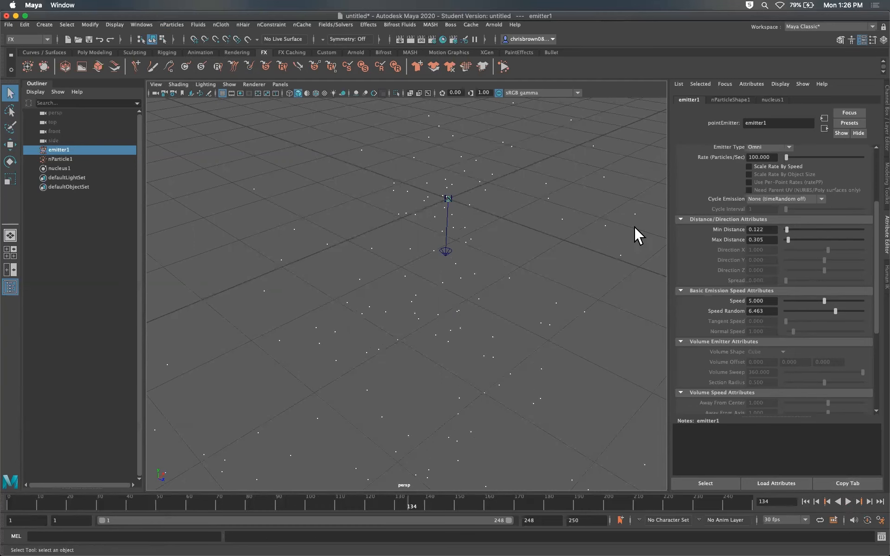
Step: Examine emitter1's volume and texture emission attributes, and display the nParticleShape1 attributes
left_click_drag(871, 302, 867, 394)
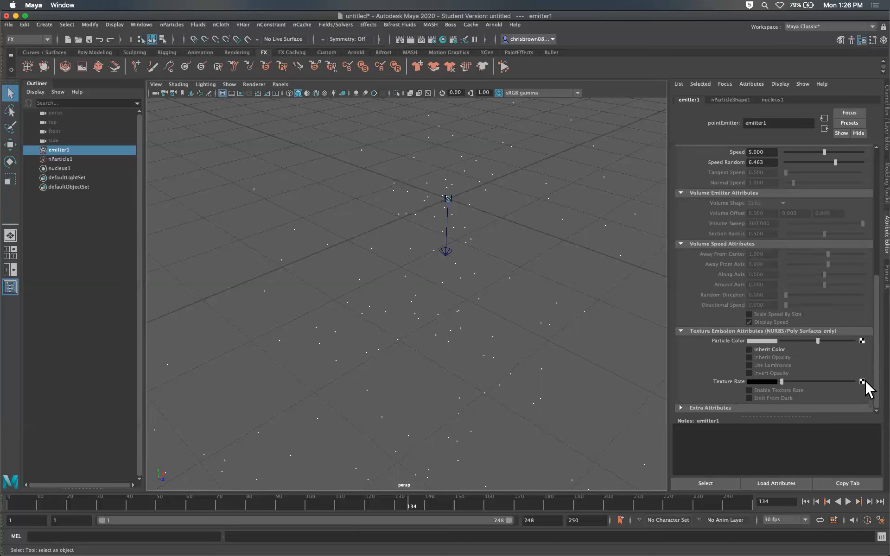
scroll(868, 367, "up", 10)
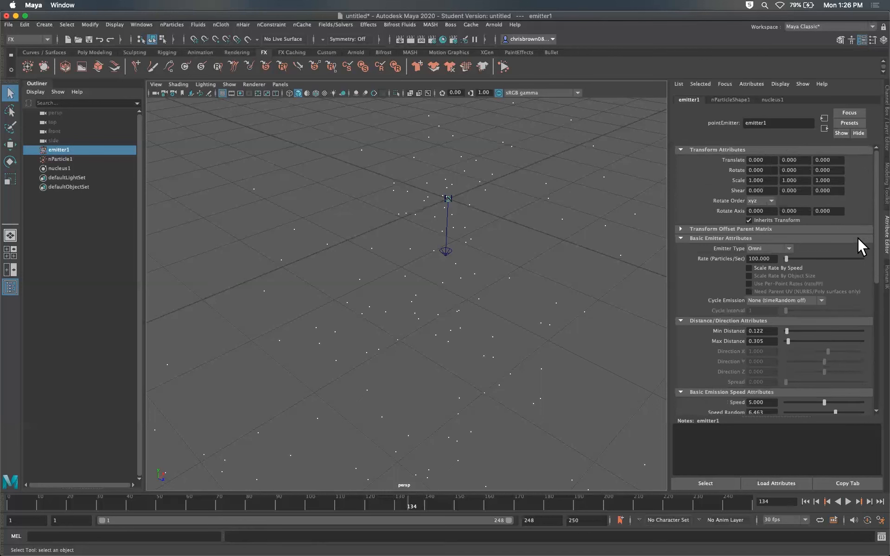
left_click(727, 99)
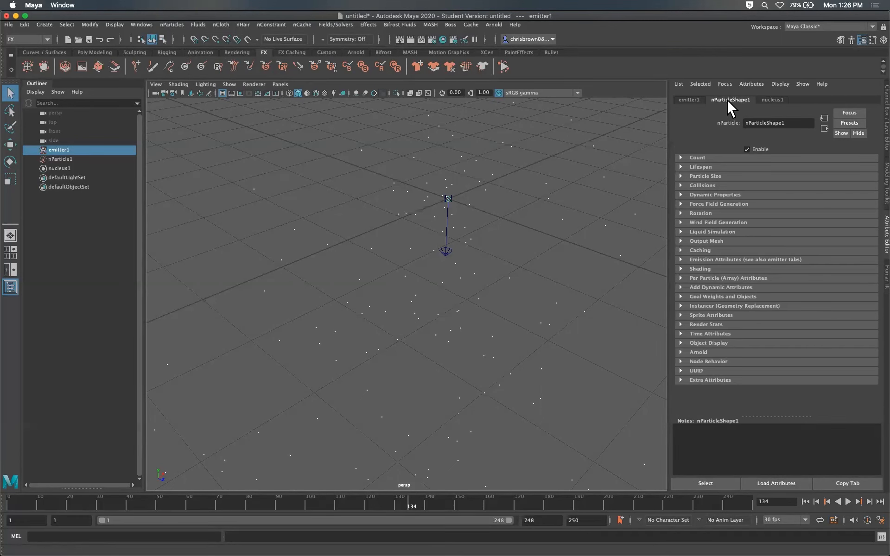
left_click(687, 97)
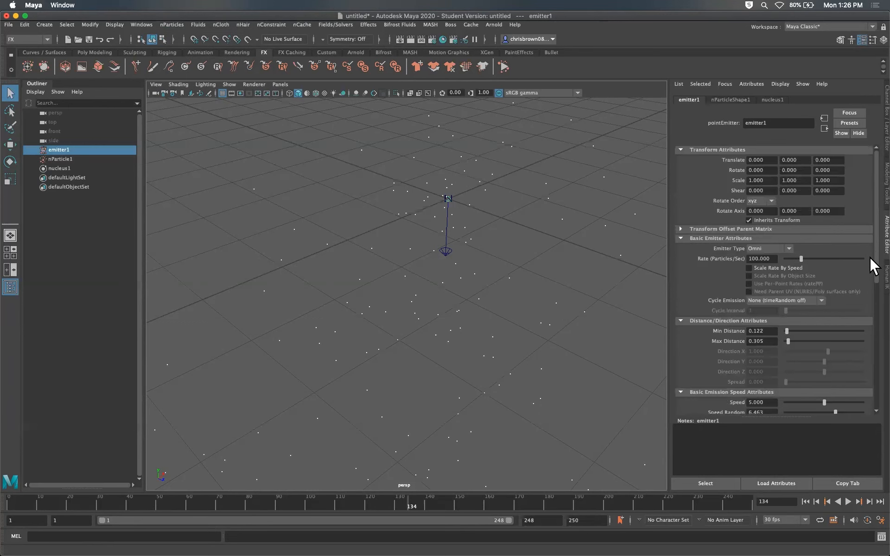
scroll(870, 263, "down", 10)
key("alt+v")
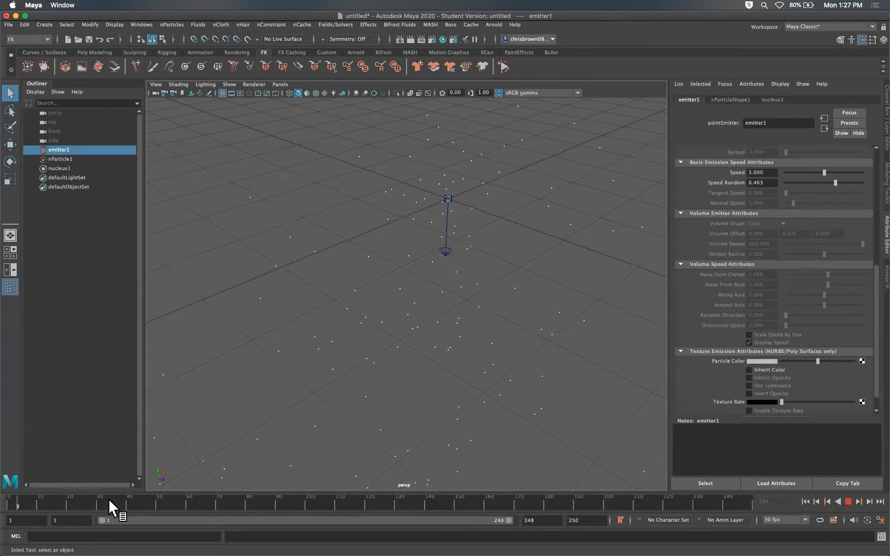
key("alt+v")
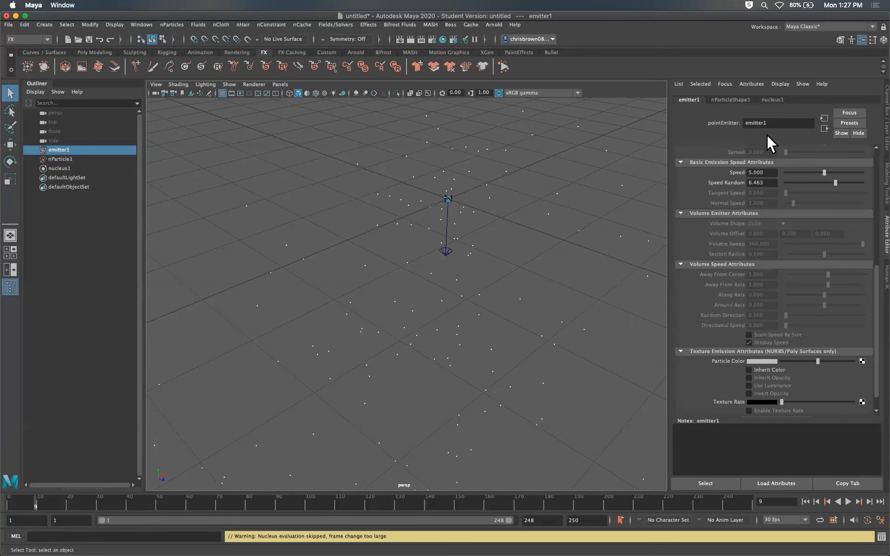
left_click(730, 99)
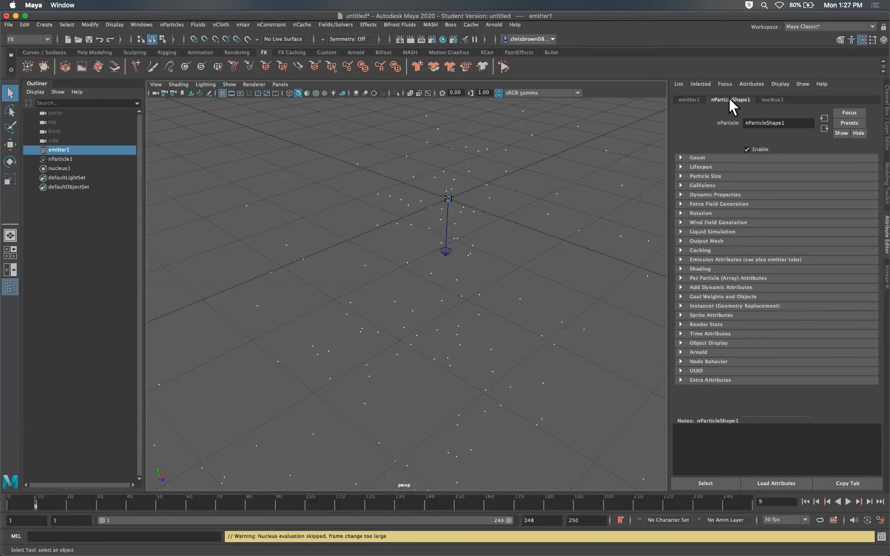
Step: Show the Count, Lifespan, Particle Size and Collisions attributes of nParticleShape1
left_click(680, 157)
left_click(680, 188)
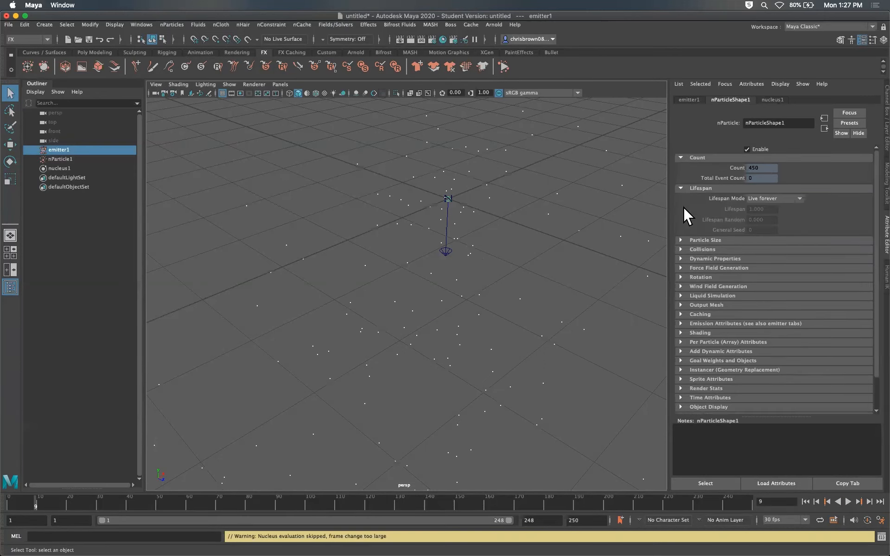
left_click(679, 237)
left_click(677, 339)
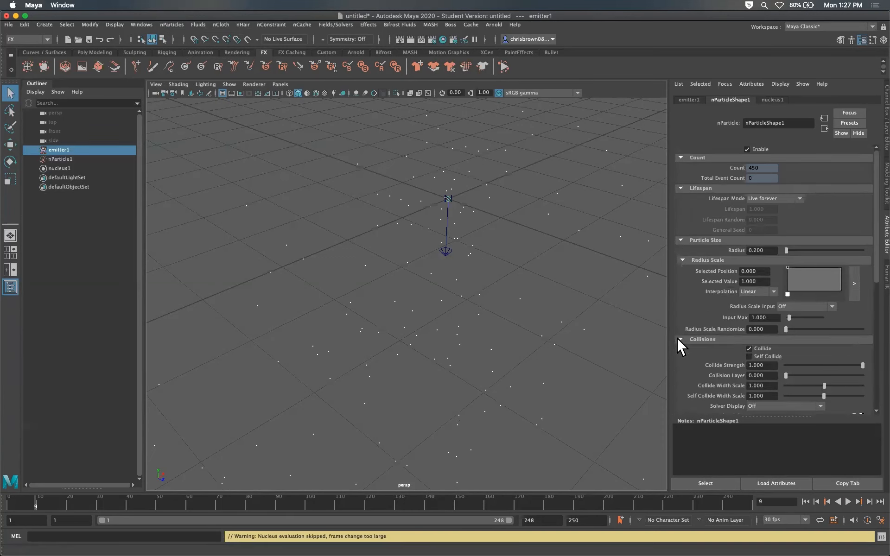
left_click_drag(870, 278, 871, 255)
Step: Set nParticleShape1's Lifespan Mode to Random range, play the simulation and stop it
left_click(777, 198)
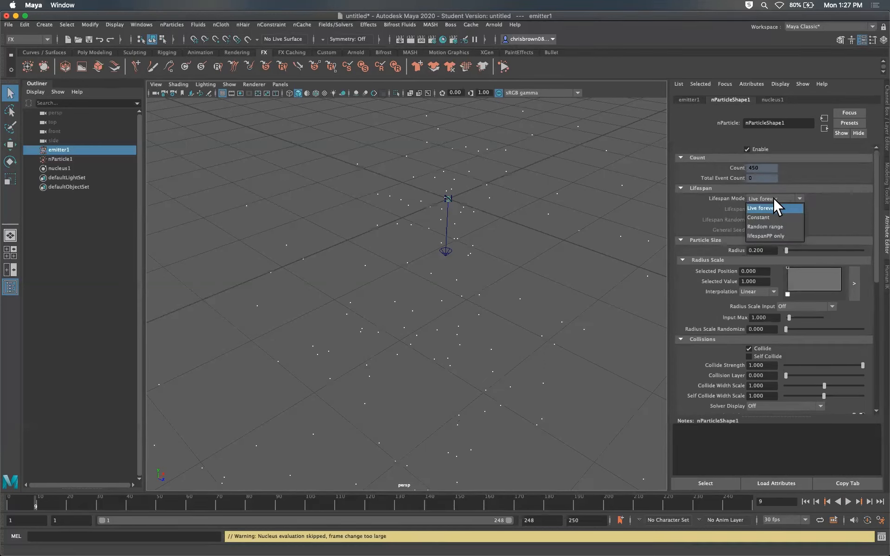
left_click(779, 226)
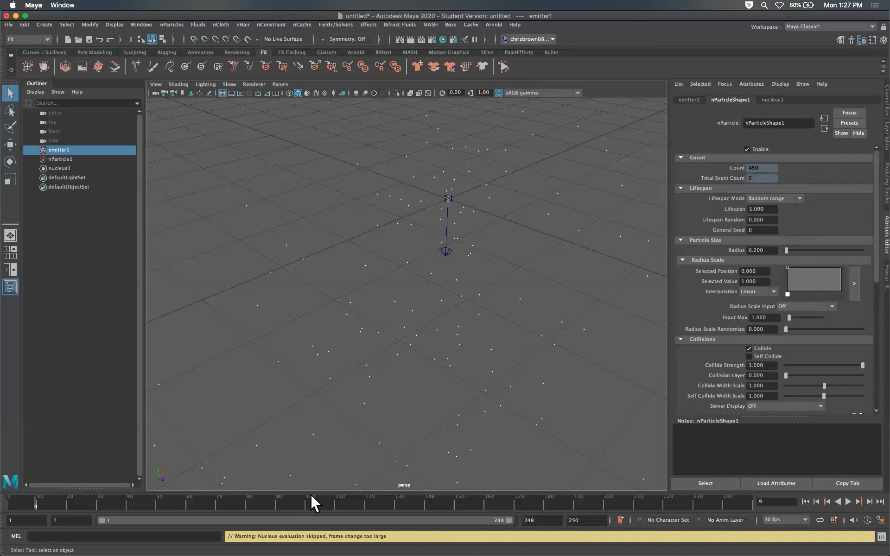
left_click(847, 501)
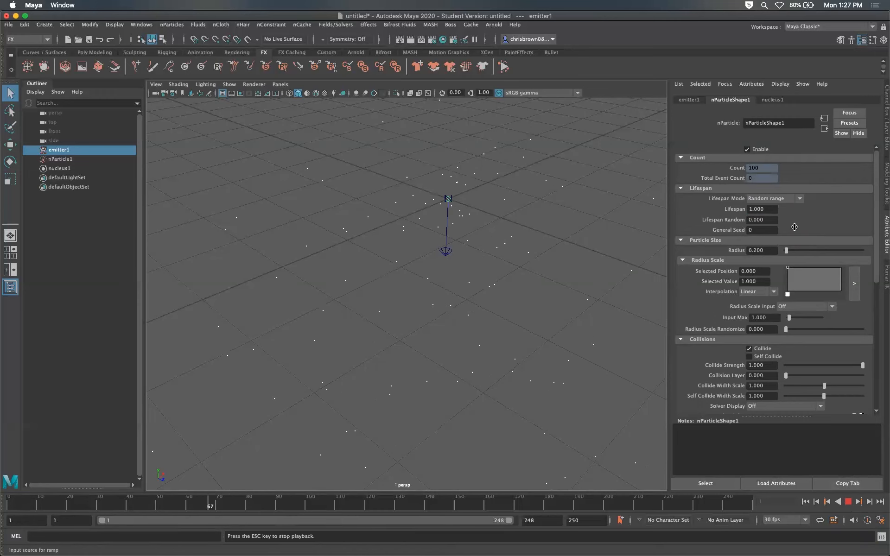
left_click(848, 502)
Step: Increase the particle Radius to about 8.17, play the simulation briefly and stop it
left_click_drag(785, 249, 816, 249)
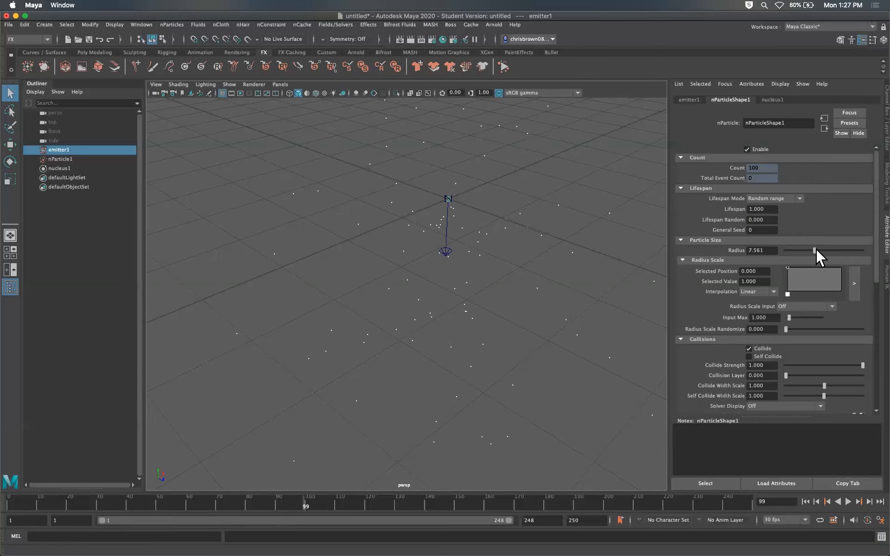
left_click(849, 501)
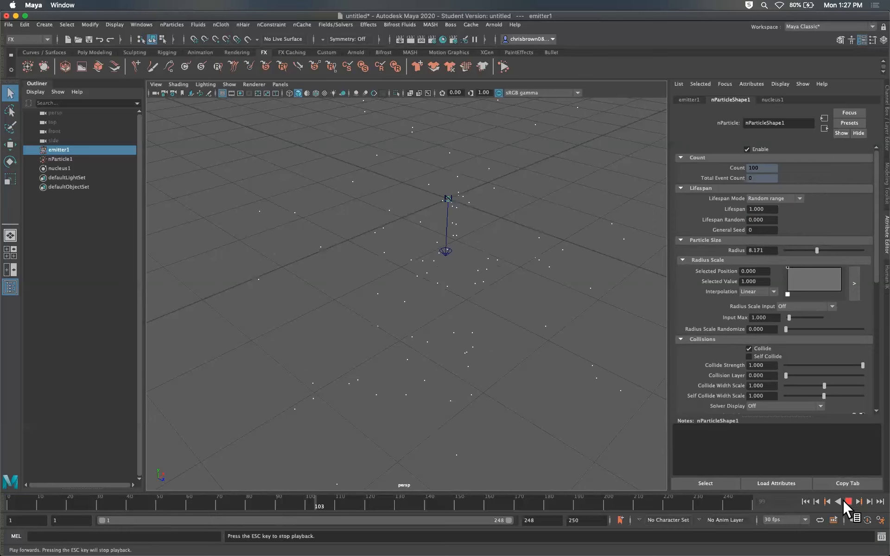
left_click(848, 501)
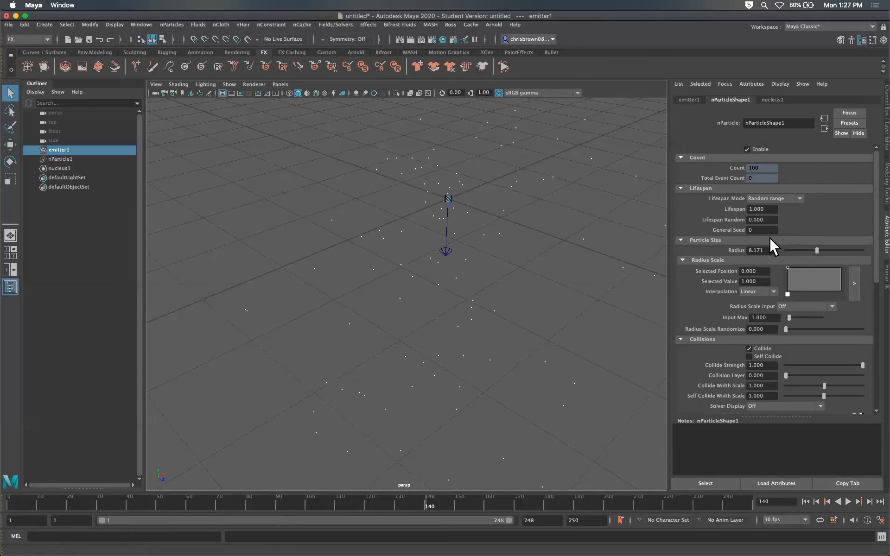
Step: Examine nParticleShape1's collision, force field, dynamic, per-particle and Add Dynamic Attributes settings, and return to its Count settings
left_click_drag(875, 281, 874, 340)
scroll(868, 353, "down", 5)
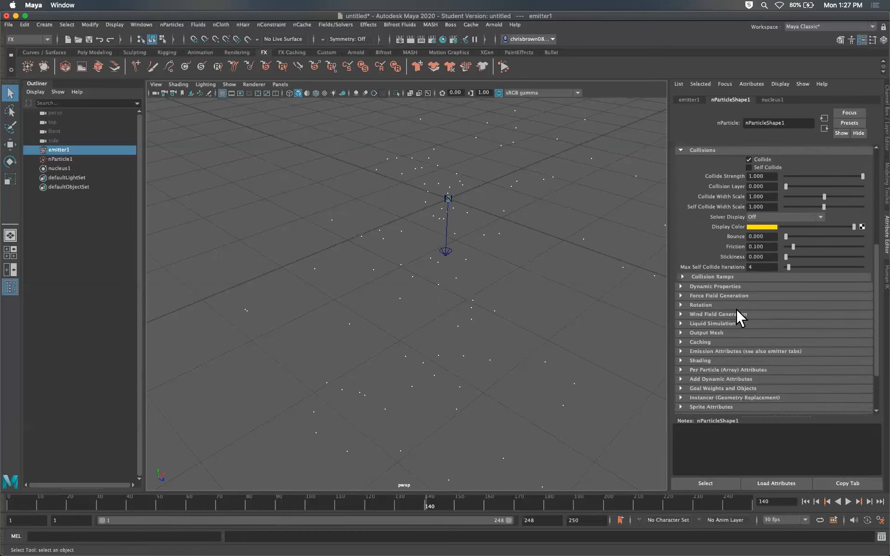
left_click(680, 276)
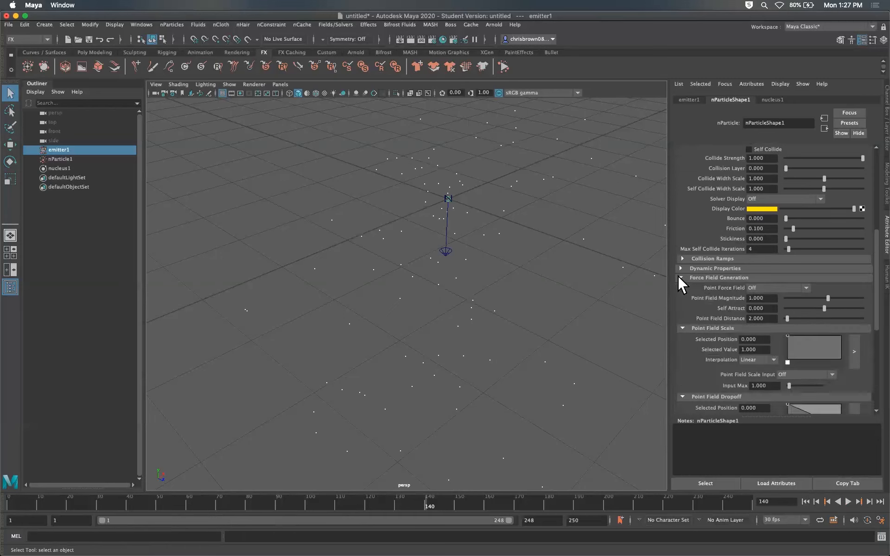
left_click(679, 267)
left_click(682, 257)
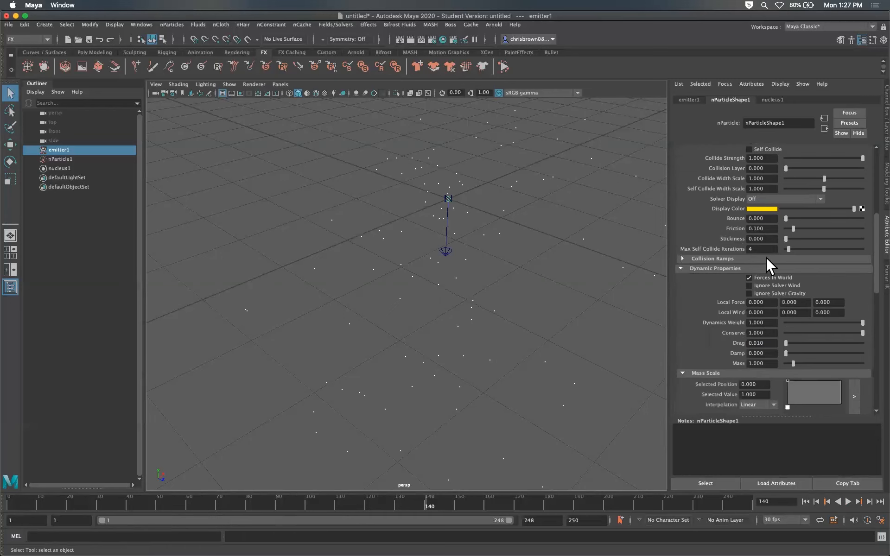
left_click_drag(873, 231, 831, 388)
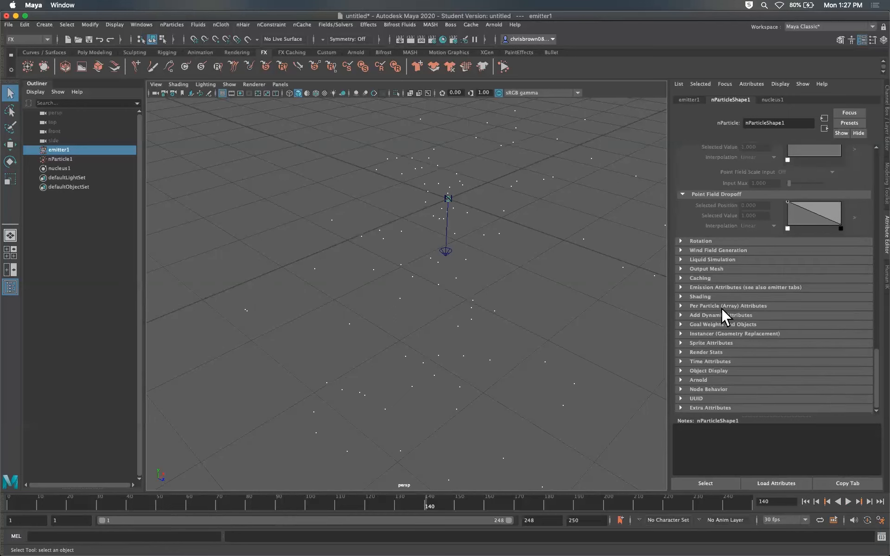
left_click(680, 312)
left_click(680, 307)
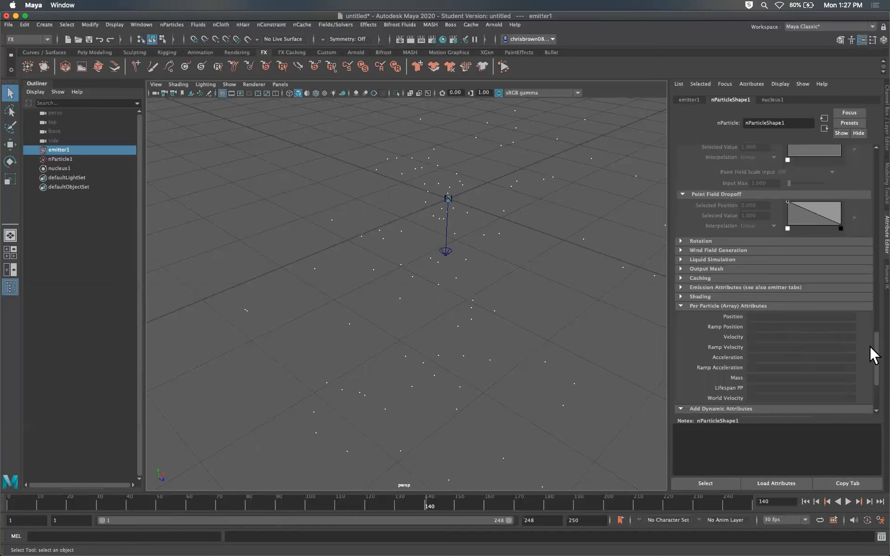
scroll(870, 354, "down", 5)
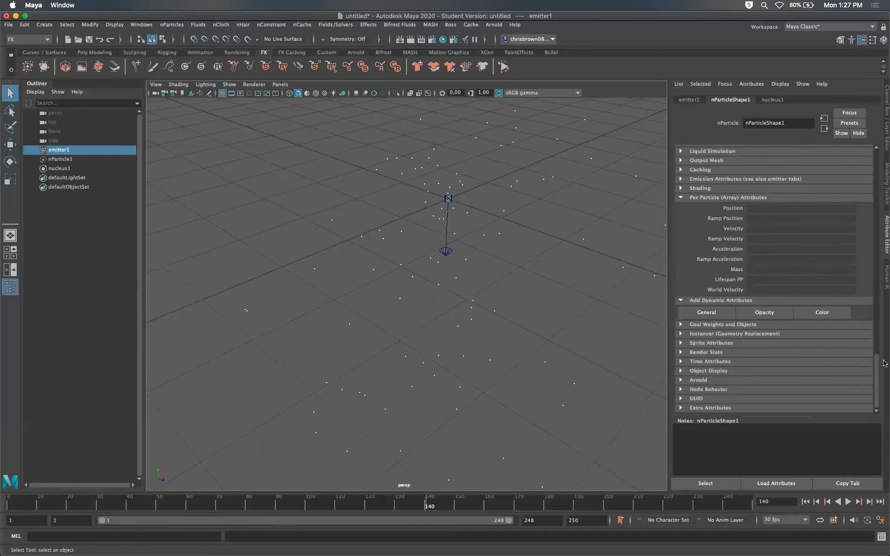
left_click_drag(874, 369, 838, 156)
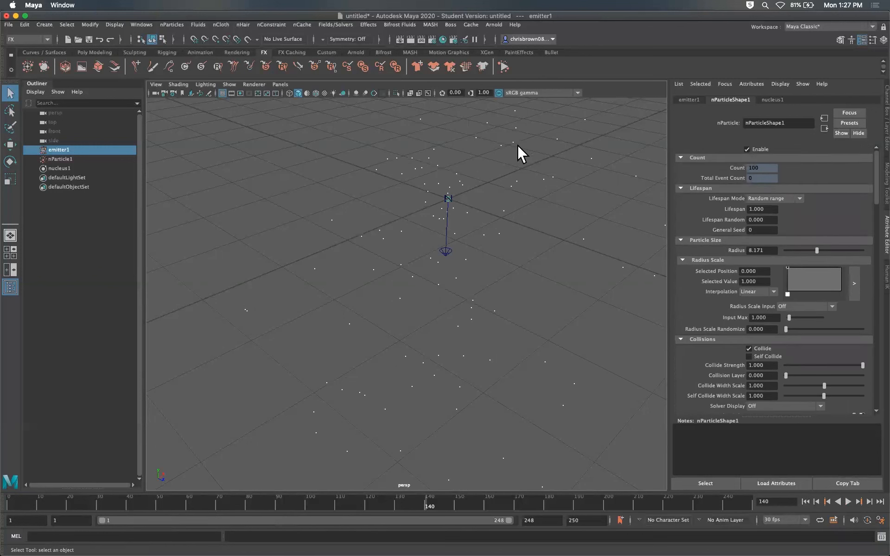
Step: Compare the attributes of emitter1, nParticle1 and nucleus1 by selecting each node, ending on nucleus1
left_click(379, 161)
left_click(58, 150)
left_click(64, 168)
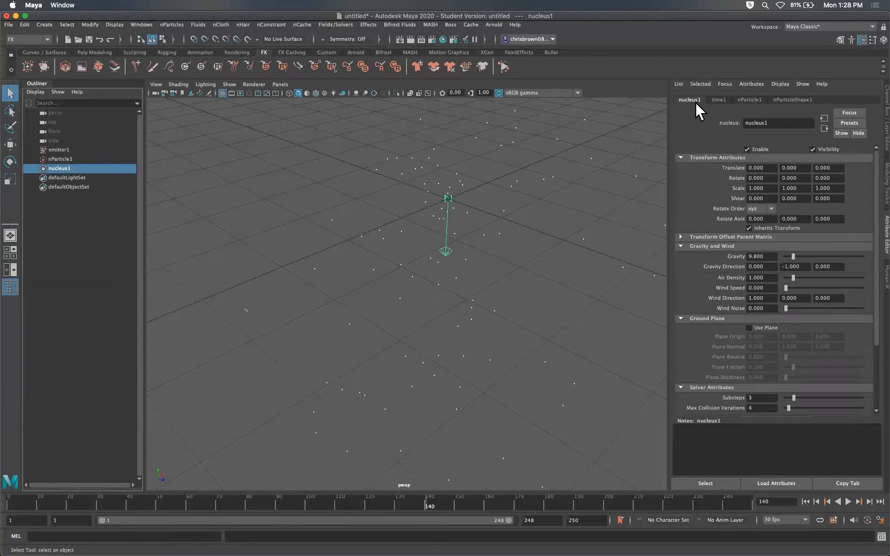
left_click(69, 152)
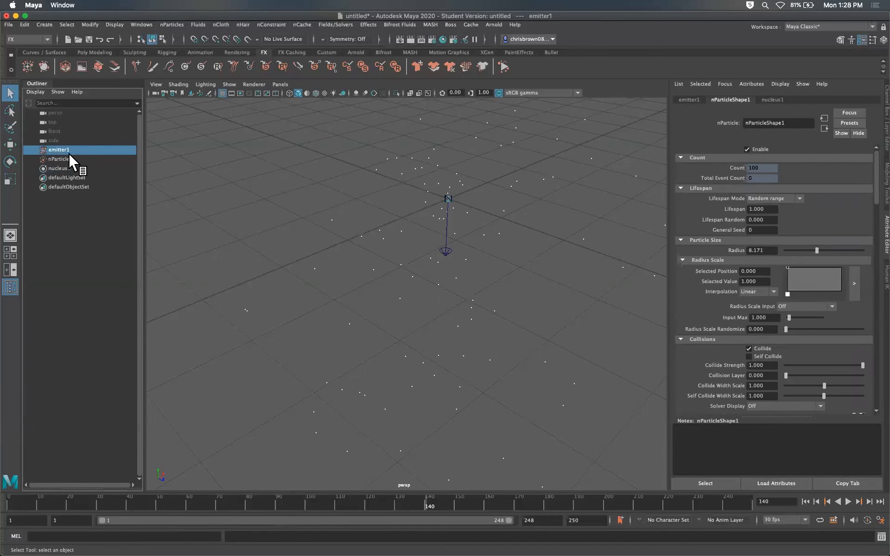
left_click(72, 159)
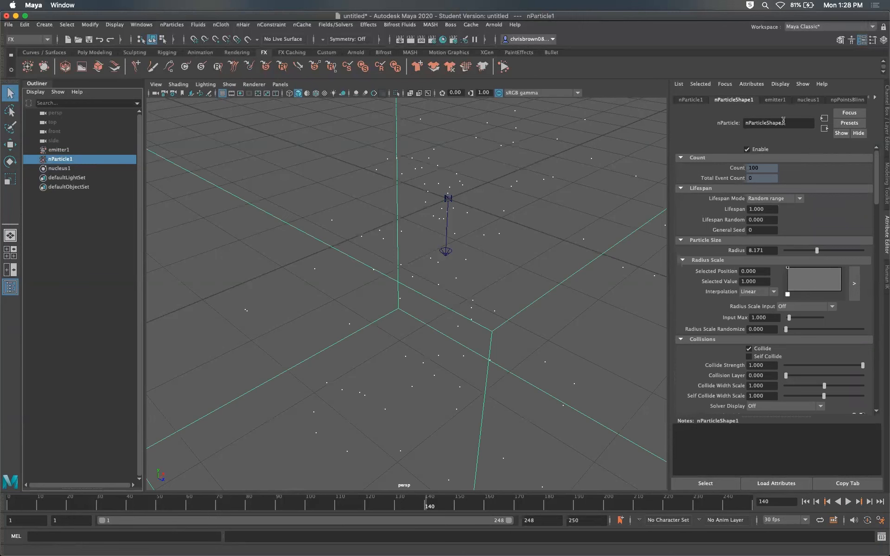
left_click(71, 169)
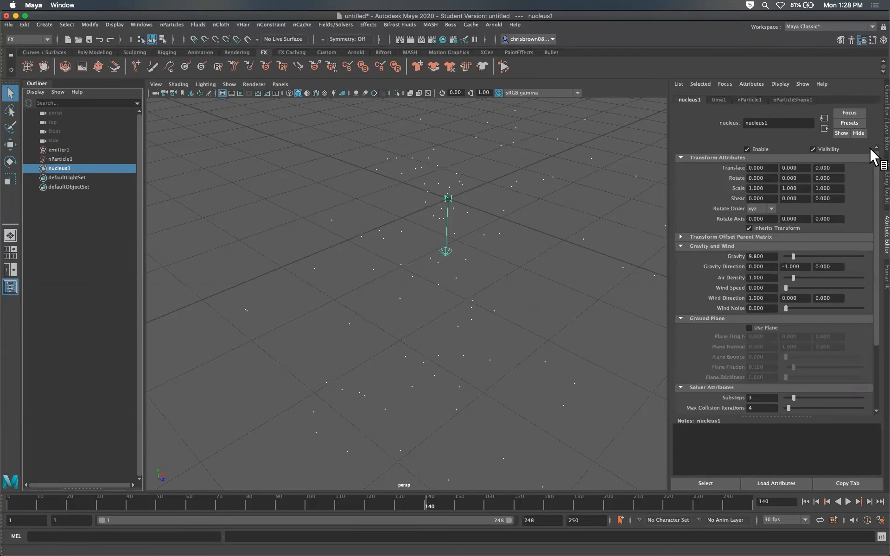
Step: Try nucleus1's ground plane by enabling and disabling Use Plane, and look through its solver attributes
scroll(870, 296, "down", 2)
scroll(874, 304, "up", 2)
left_click(748, 327)
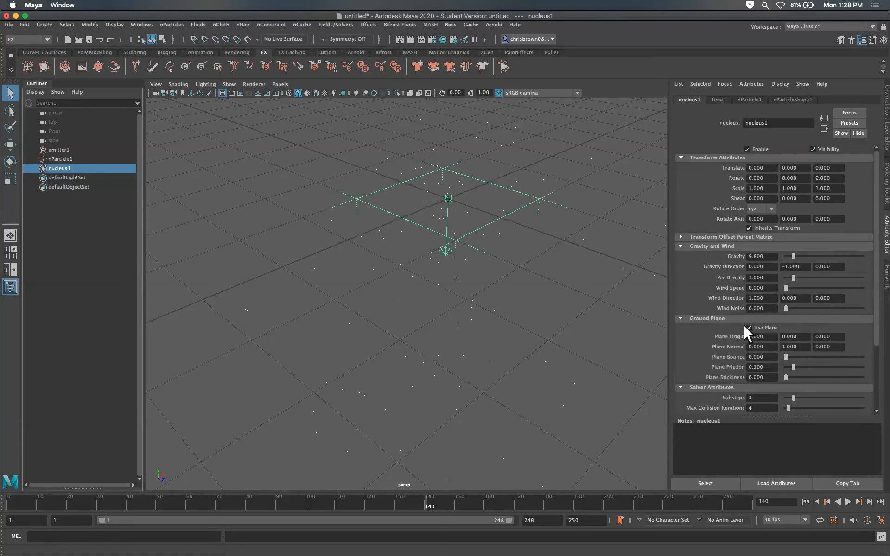
left_click(749, 328)
scroll(869, 353, "down", 5)
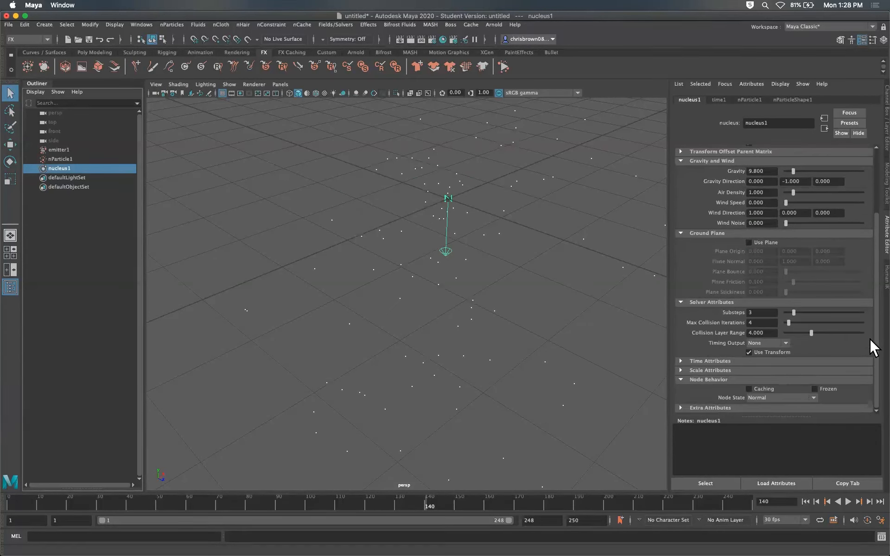
scroll(870, 318, "up", 1)
scroll(871, 320, "up", 4)
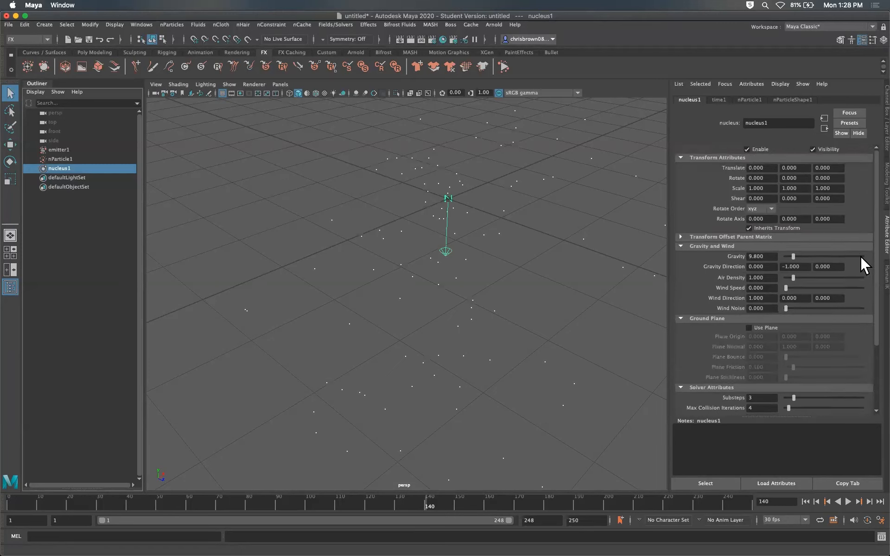
Step: View the attributes of the time1, nParticle1 and nParticleShape1 nodes connected to nucleus1
left_click(717, 99)
left_click(751, 100)
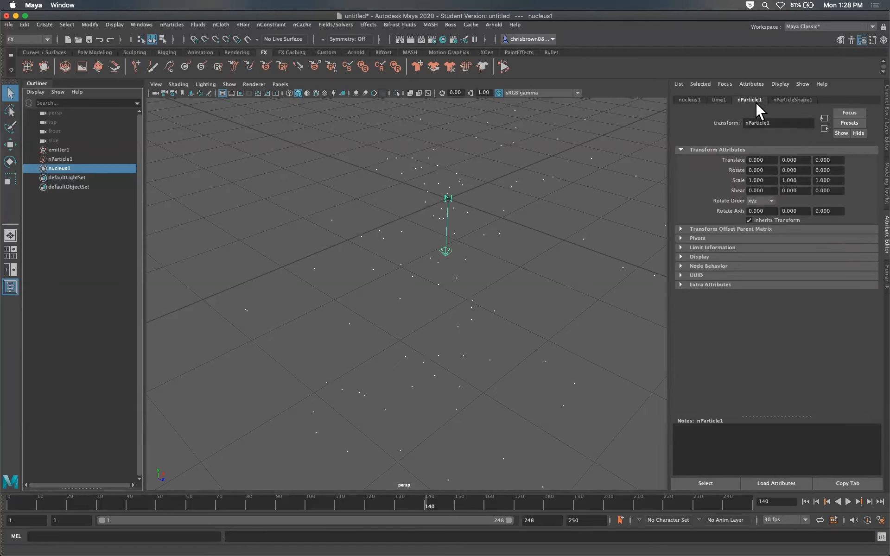
left_click(786, 100)
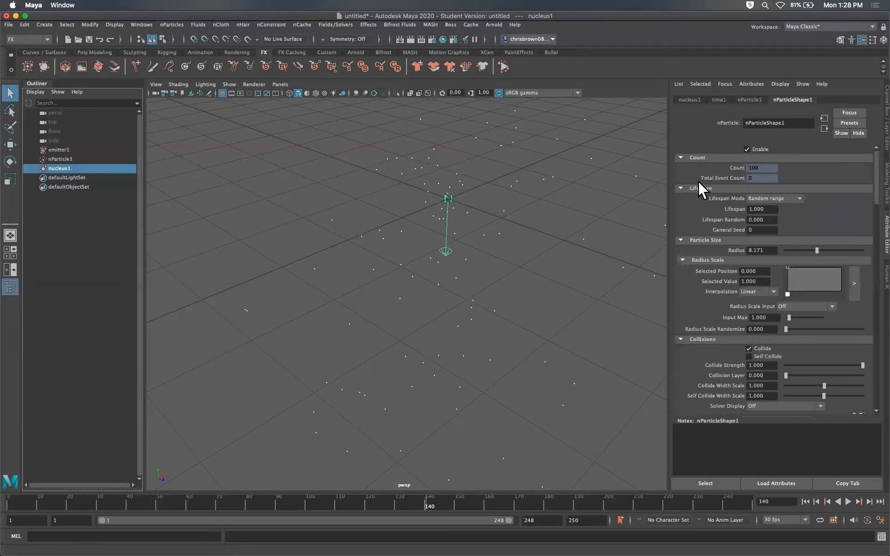
Step: Select emitter1, nParticle1 and nucleus1 together and delete them from the scene
left_click_drag(323, 188, 533, 306)
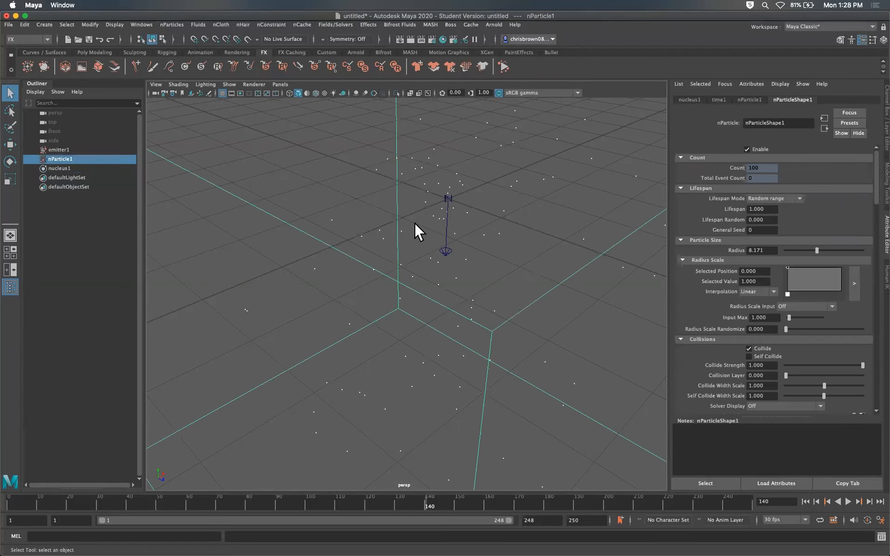
left_click_drag(63, 145, 63, 164)
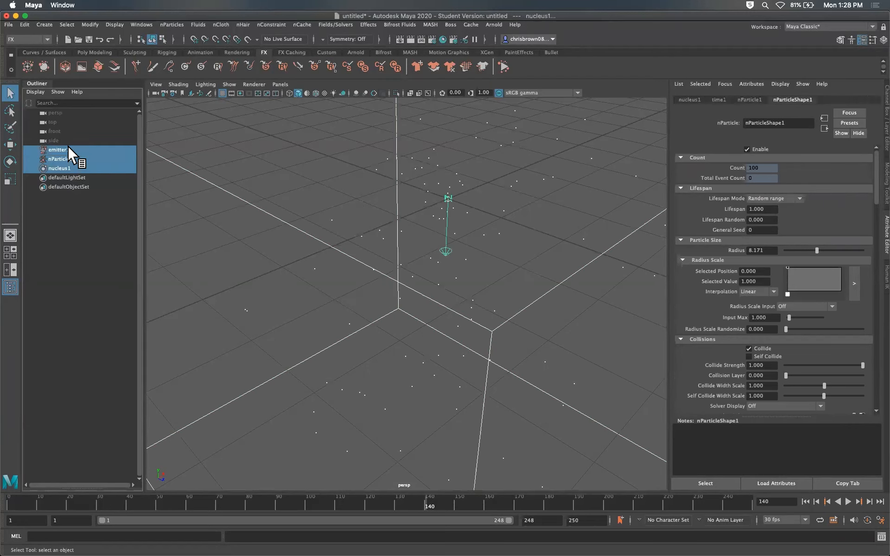
key("BackSpace")
Step: Review the available nParticles commands and the Fields/Solvers commands, including the Initial State options
left_click(173, 23)
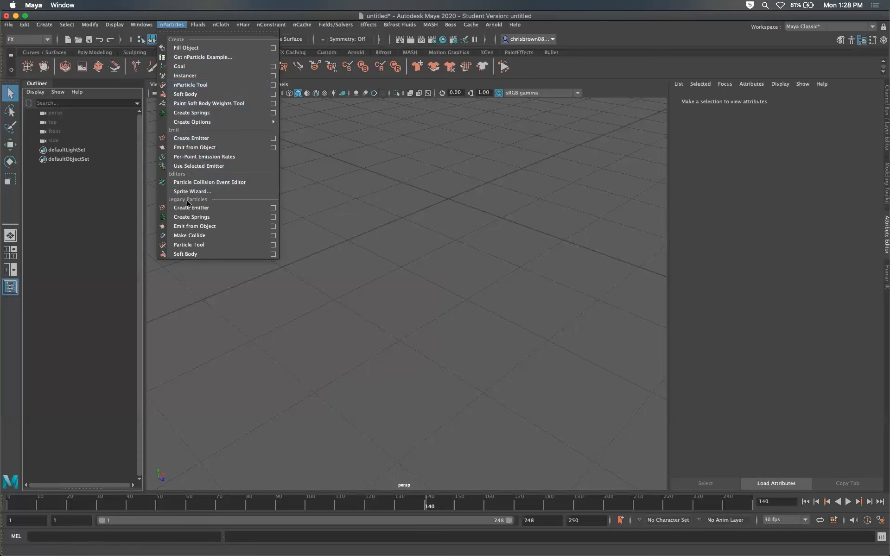
left_click(334, 22)
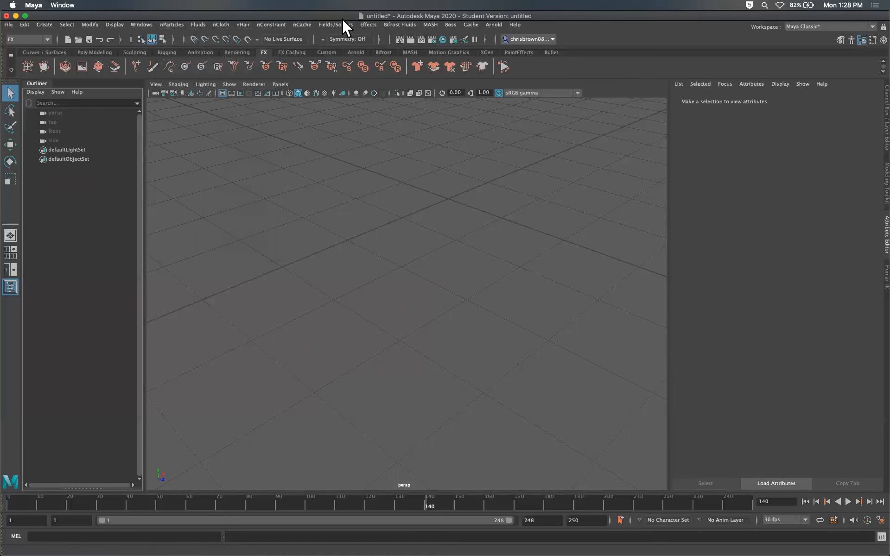
left_click(340, 23)
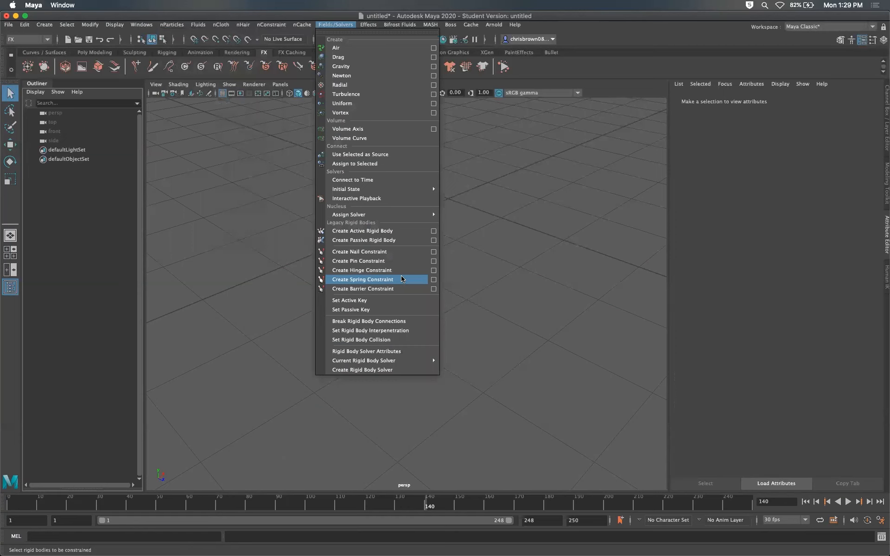
mouse_move(397, 191)
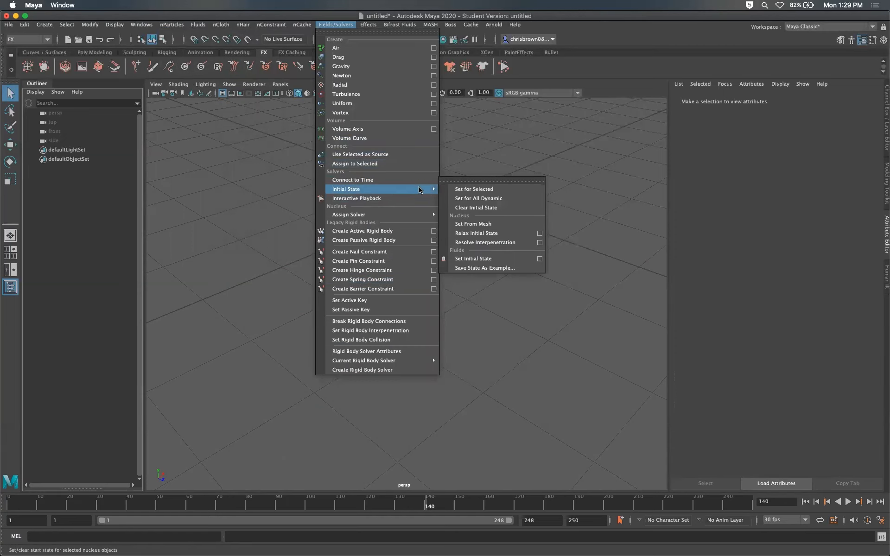
left_click(538, 135)
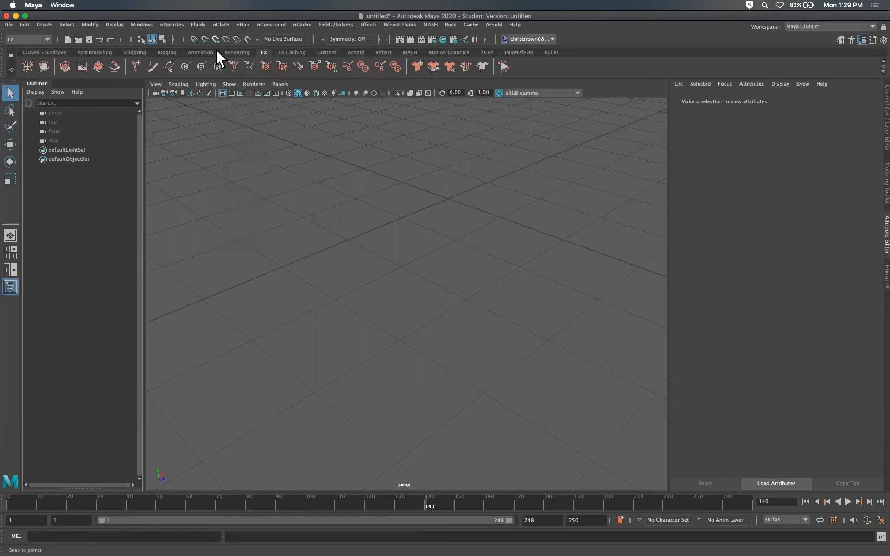
left_click(170, 24)
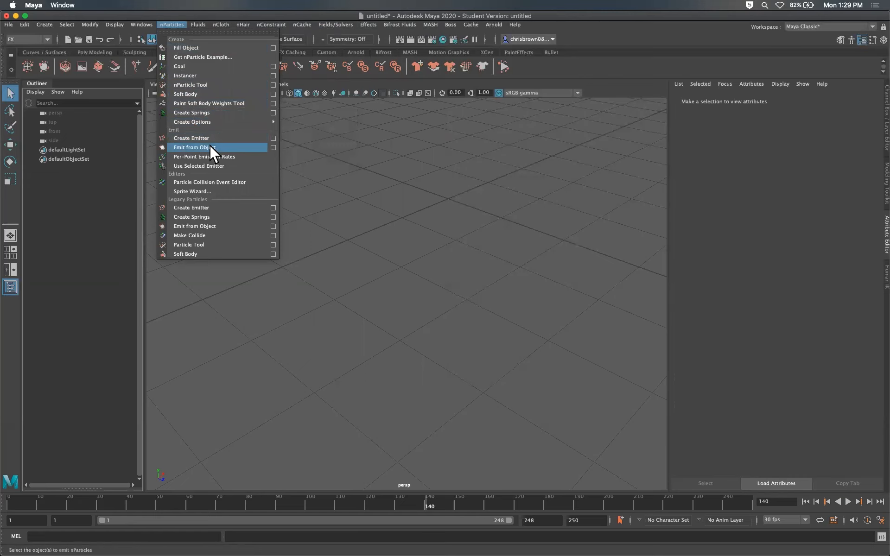
left_click(388, 153)
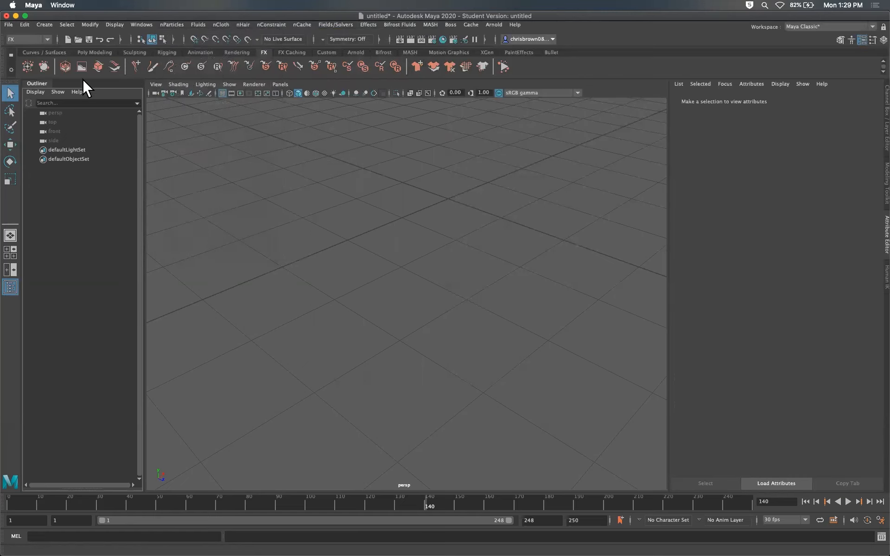
Step: Set the default nParticle type for newly created particles to Water
left_click_drag(169, 19, 172, 19)
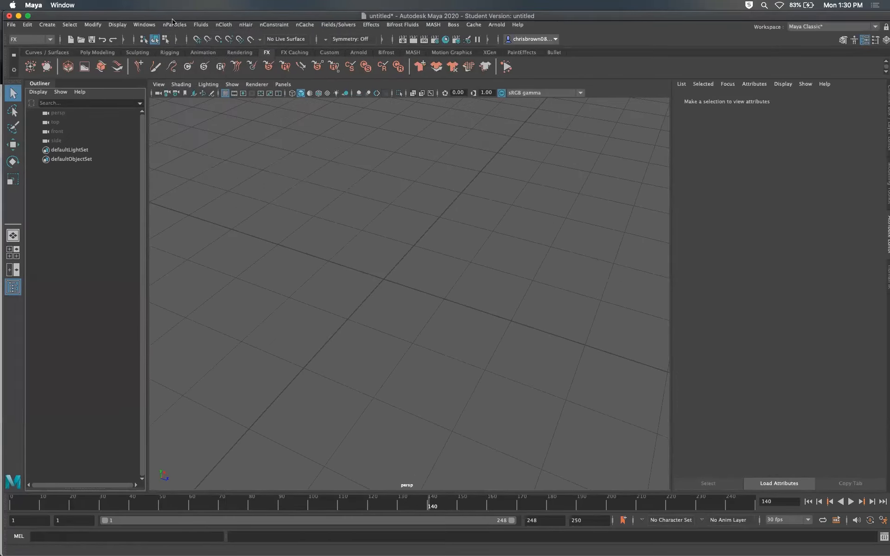
left_click(173, 21)
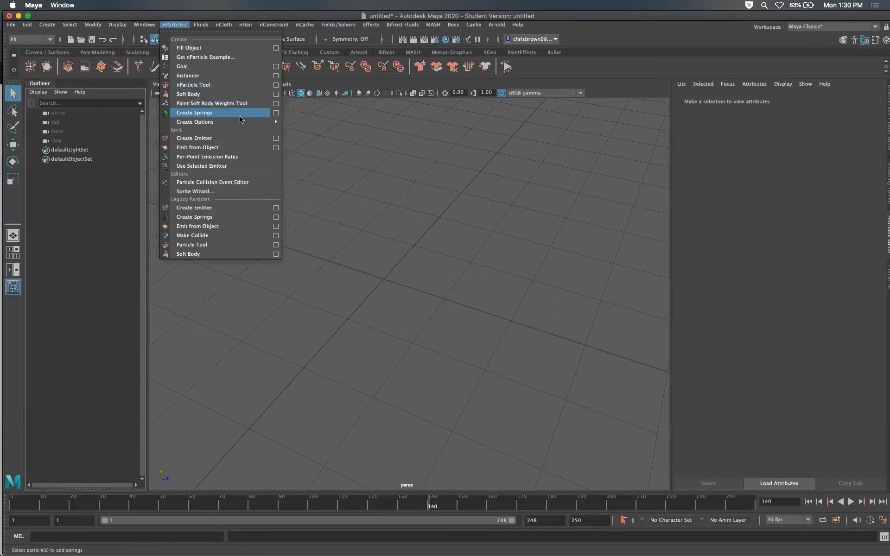
mouse_move(243, 121)
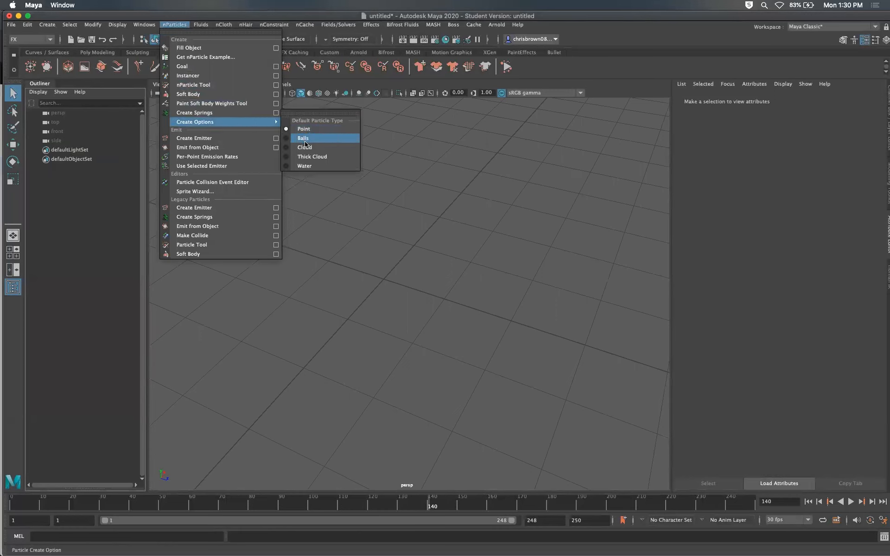
left_click(286, 166)
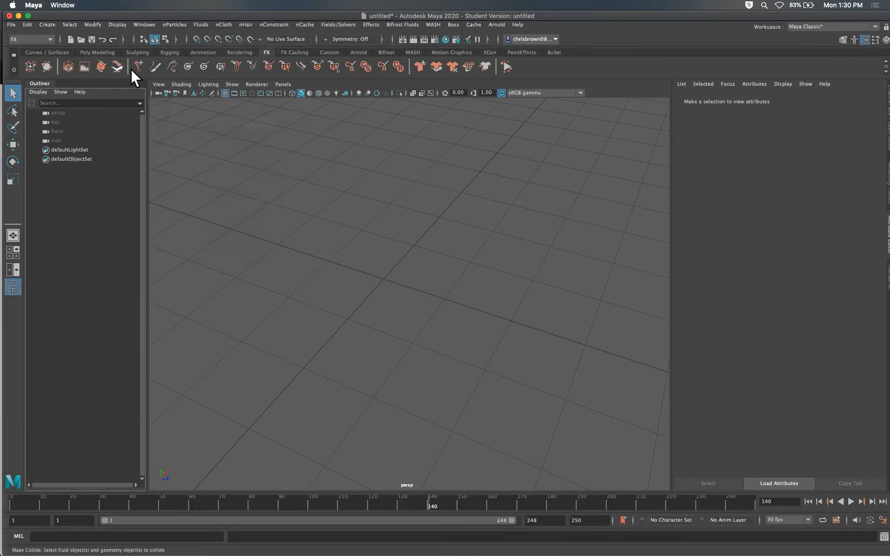
Step: Create a Water-type nParticle emitter and play the simulation briefly to test it
left_click(175, 24)
left_click(206, 139)
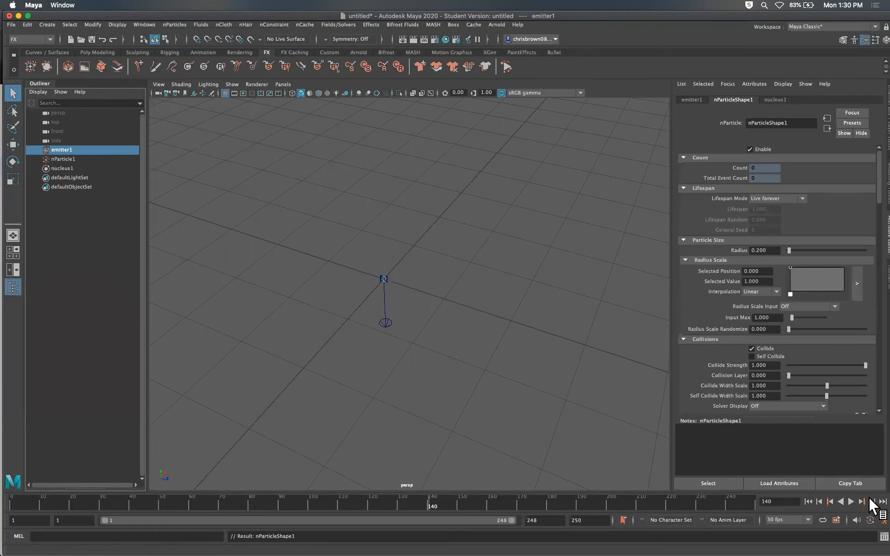
left_click(850, 501)
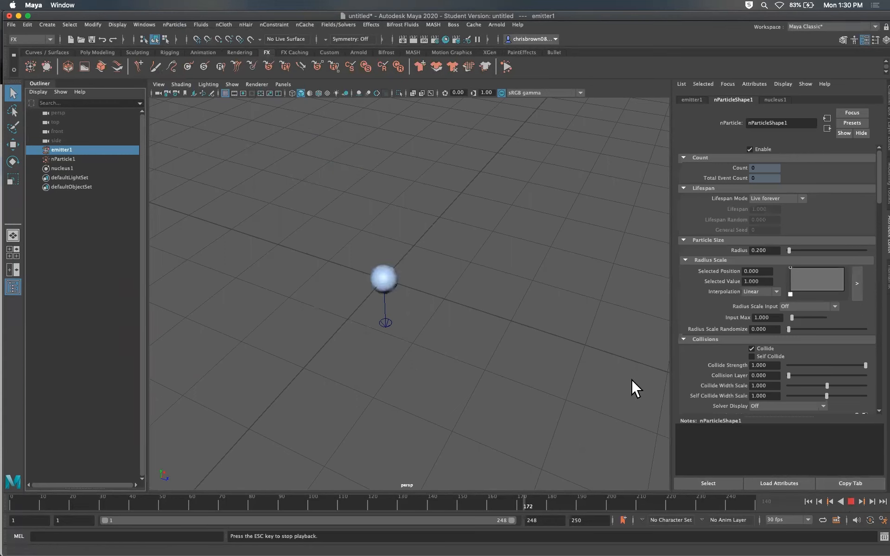
left_click(850, 502)
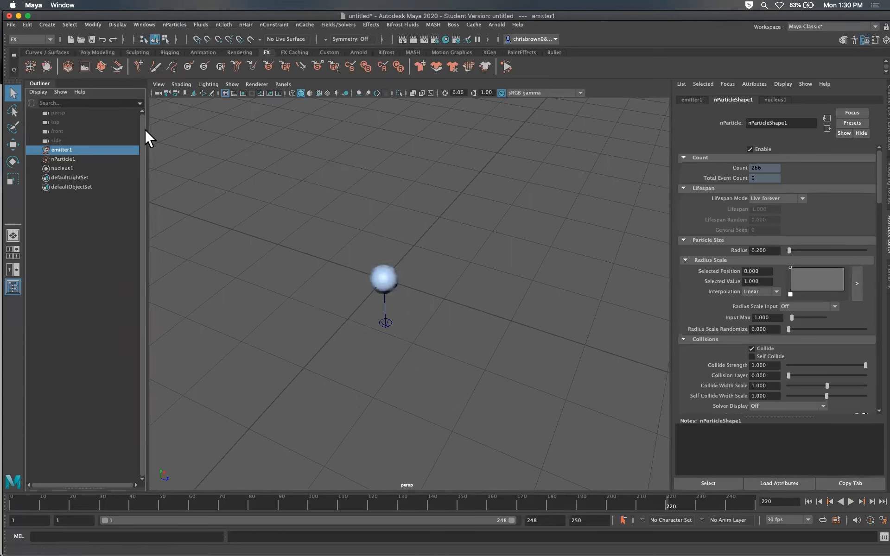
Step: Start a new scene without saving the current one
left_click(11, 25)
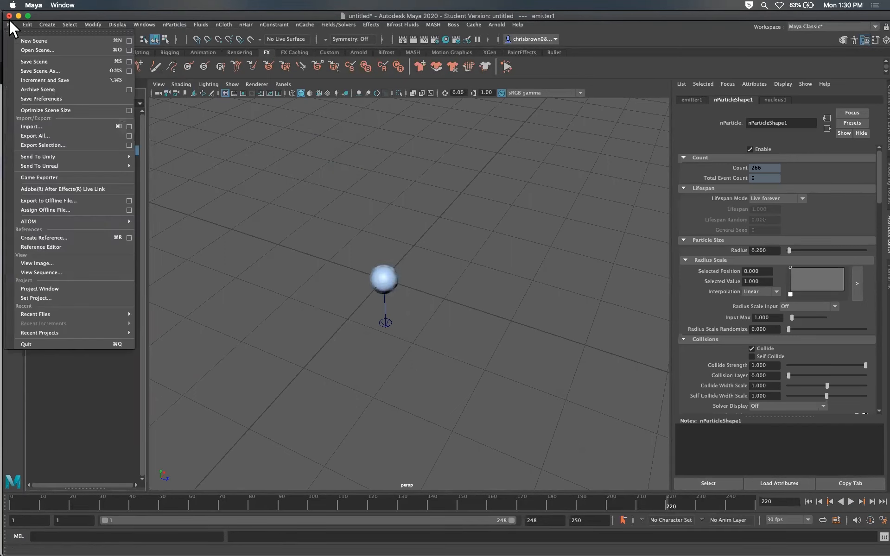
left_click(34, 50)
left_click(445, 272)
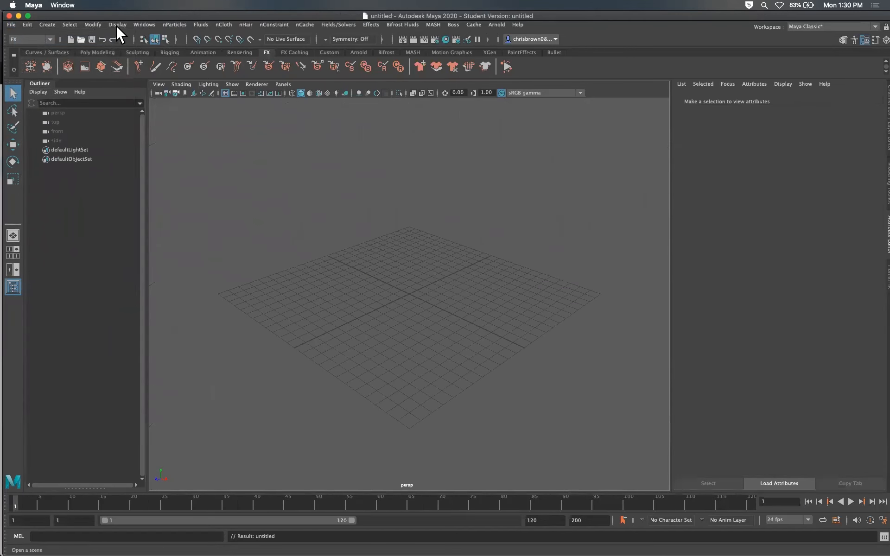
Step: Create a Water-type nParticle emitter and play the simulation, stopping at frame 58
left_click(173, 24)
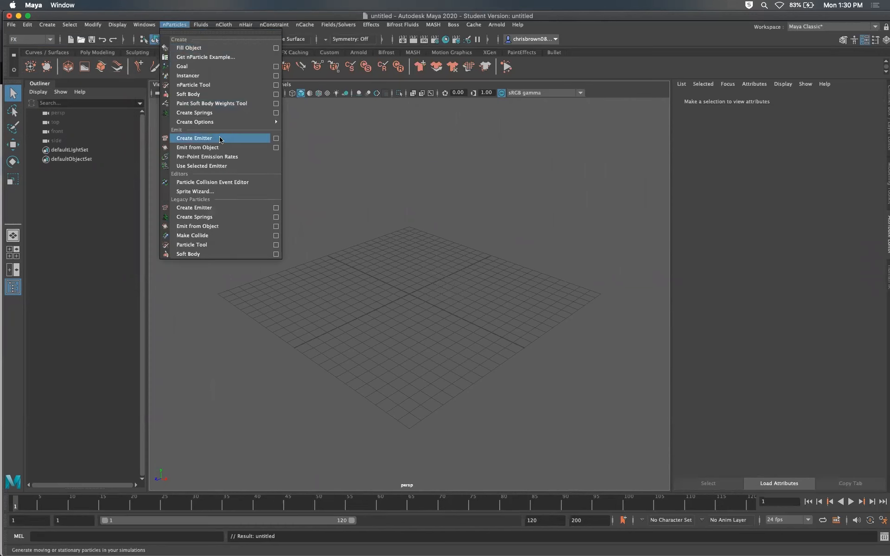
mouse_move(227, 122)
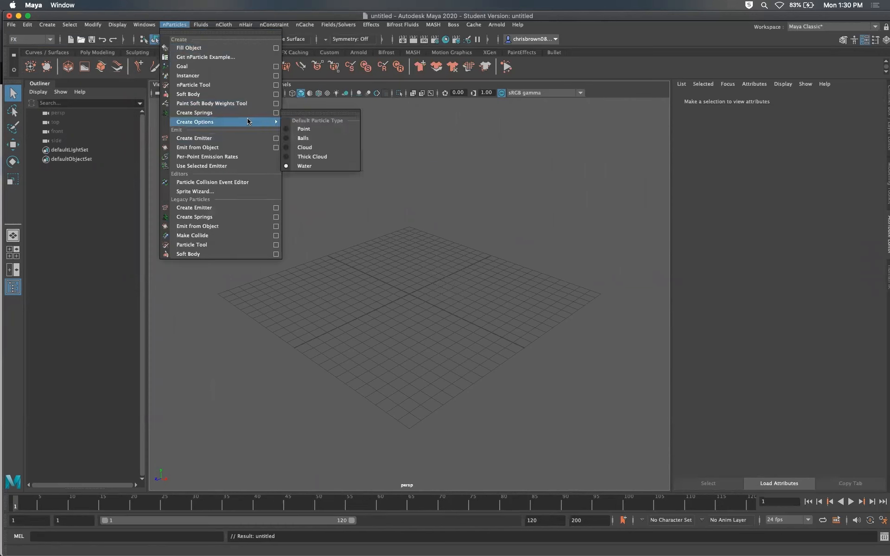
left_click(214, 138)
right_click_drag(450, 321, 565, 371, "alt")
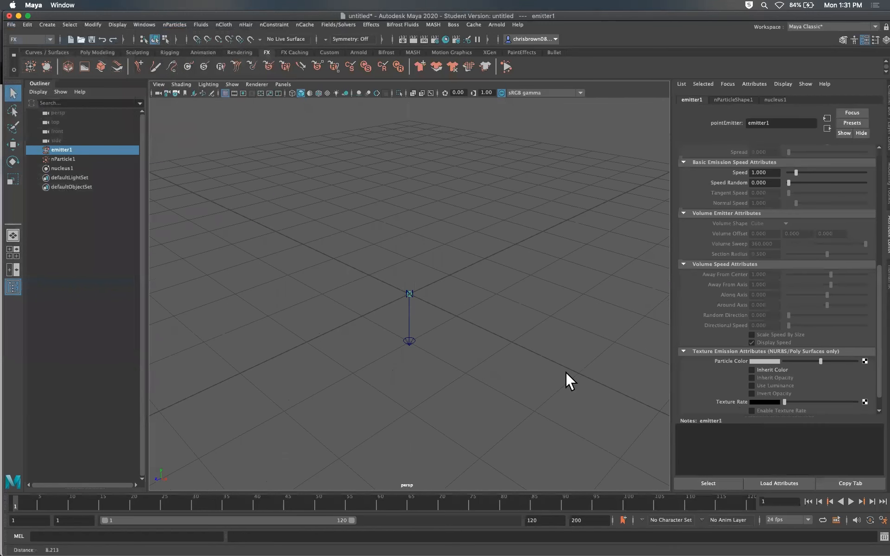
left_click(851, 502)
right_click_drag(439, 331, 316, 312, "alt")
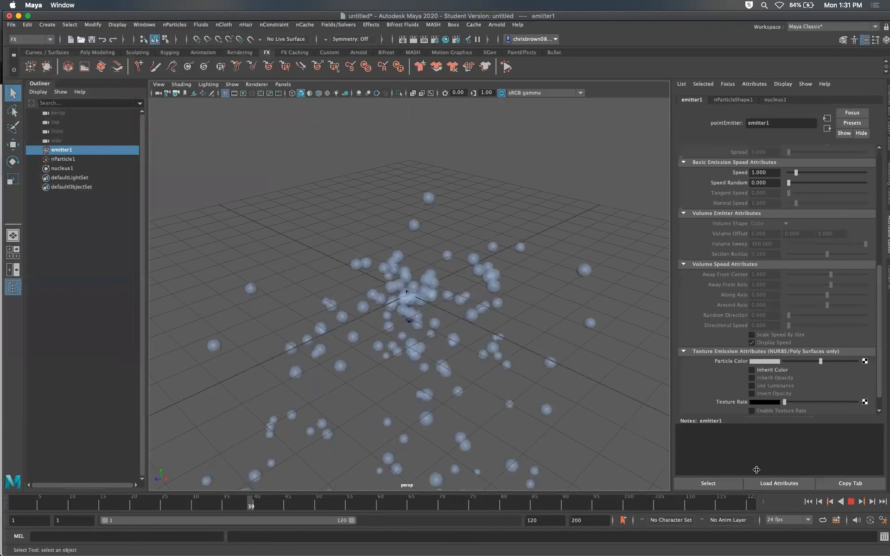
left_click(850, 501)
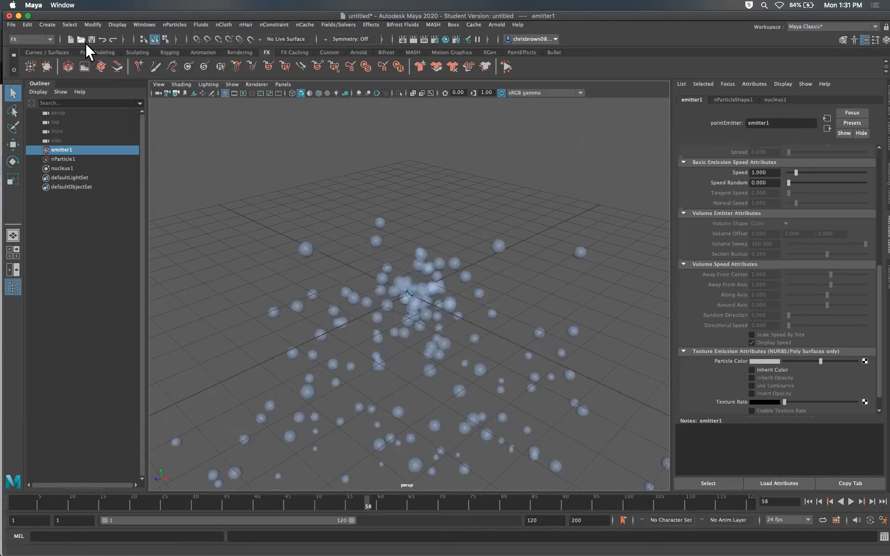
Step: Create a polygon plane at the origin as a floor for the water particles
left_click(97, 52)
left_click(116, 67)
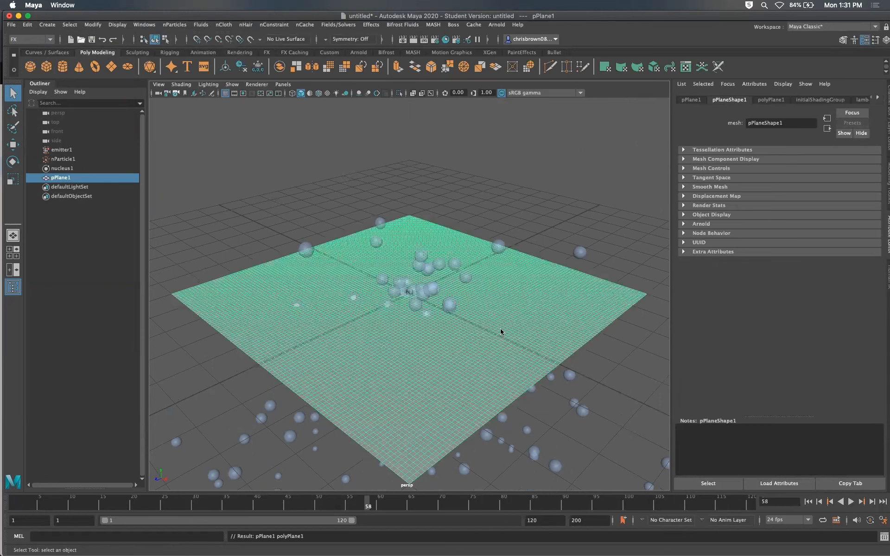
right_click_drag(552, 354, 553, 355, "ctrl")
mouse_move(433, 304)
right_mouse_down("alt")
mouse_move(552, 348)
mouse_move(603, 330)
right_mouse_up("alt")
right_click_drag(387, 274, 423, 260)
left_click(496, 24)
mouse_move(568, 76)
left_click(603, 54)
left_click(561, 131)
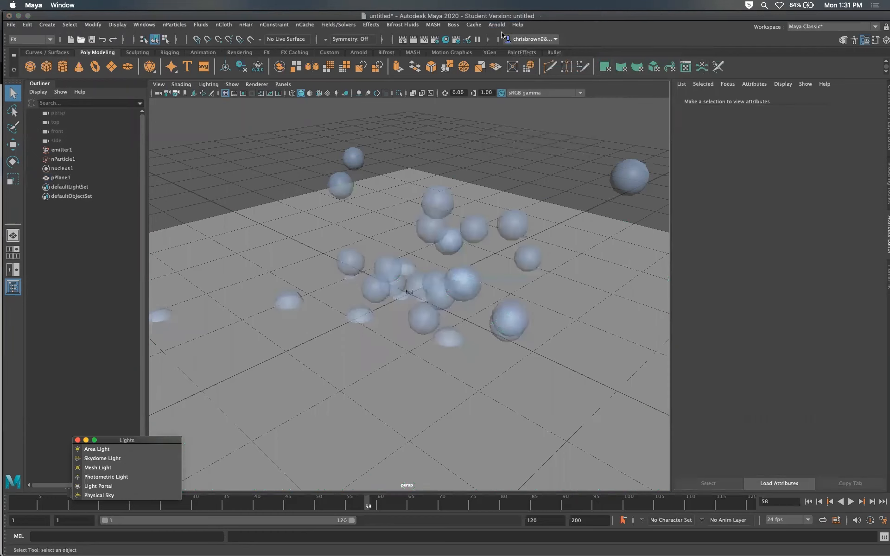
key("super+z")
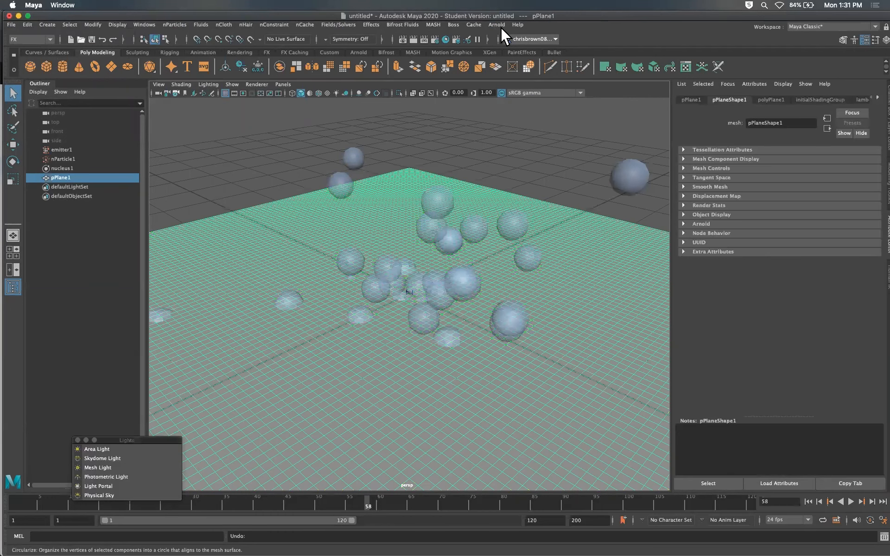
Step: Add an Arnold Physical Sky light to the scene and frame the particles more closely
left_click(499, 25)
mouse_move(533, 71)
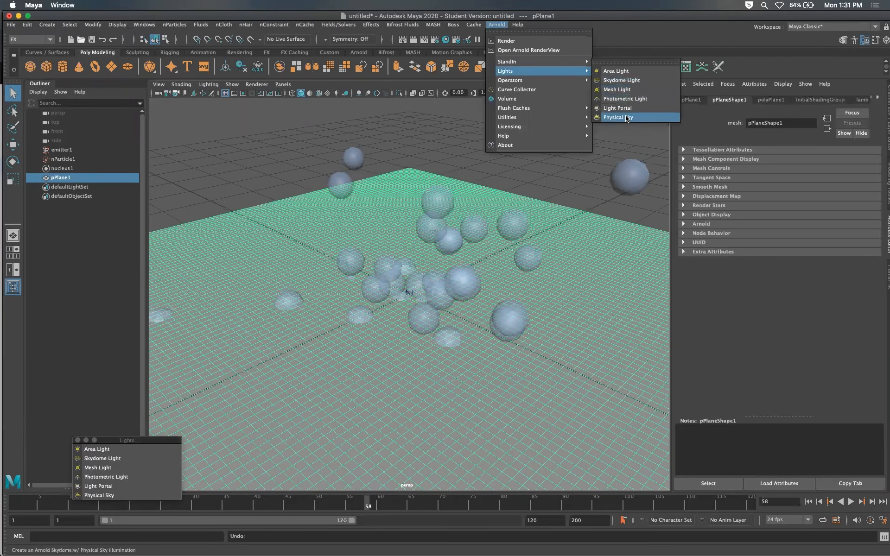
left_click(612, 118)
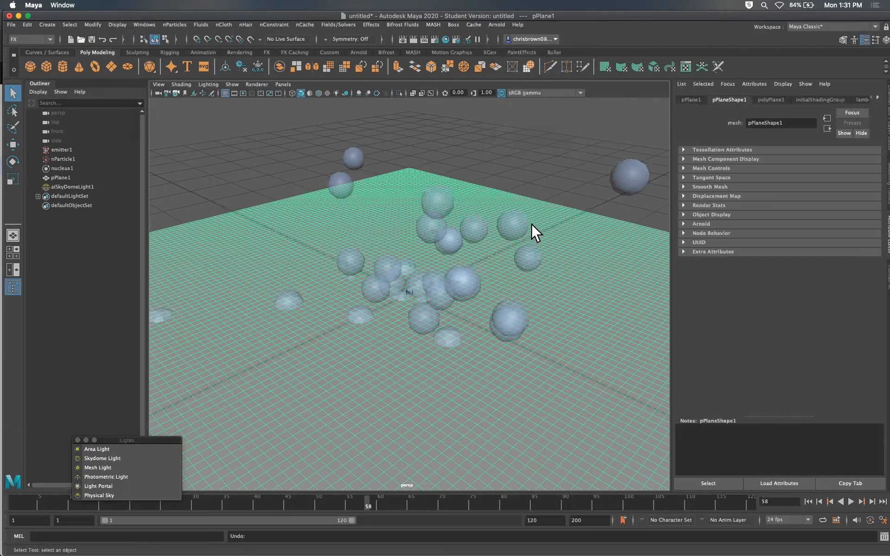
left_click_drag(540, 221, 527, 238, "alt")
right_click_drag(527, 239, 568, 232, "alt")
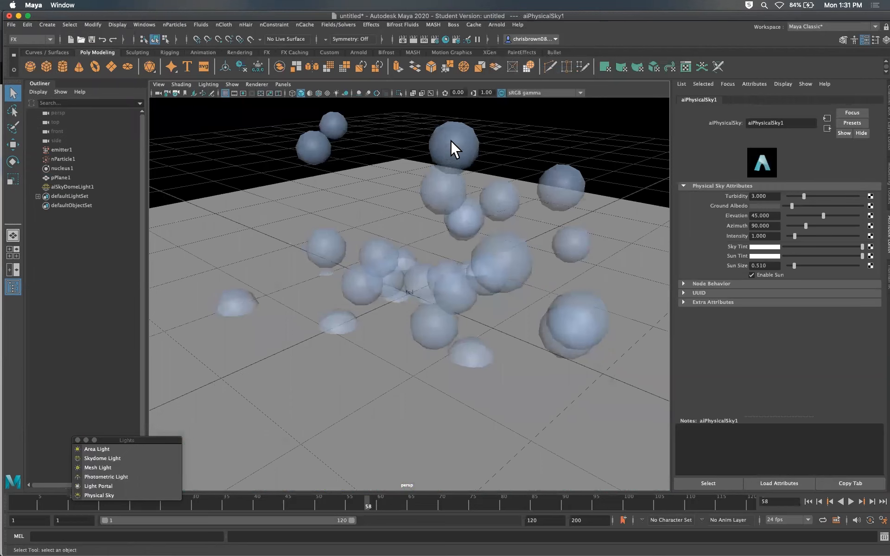
Step: Render the perspective view in the Arnold RenderView, and close the render and floating Lights windows after viewing the result
left_click(496, 24)
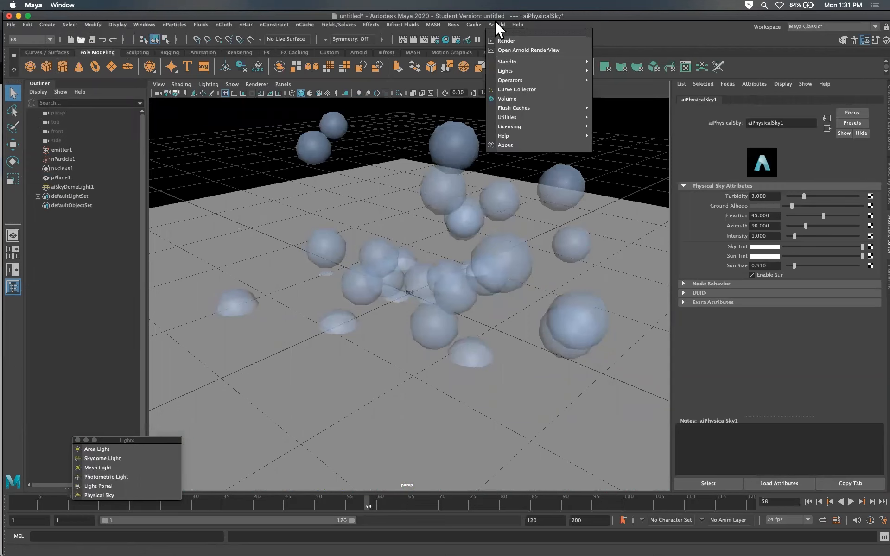
left_click(507, 50)
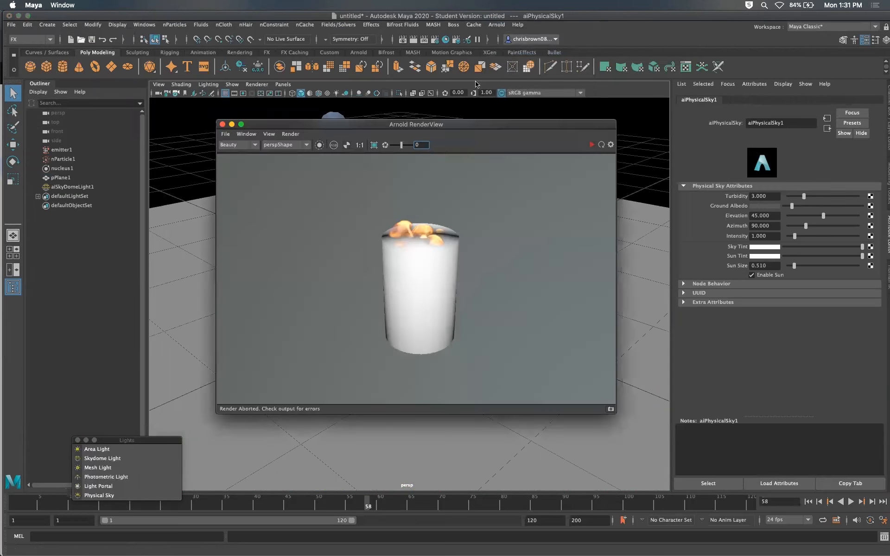
left_click(290, 134)
left_click(299, 141)
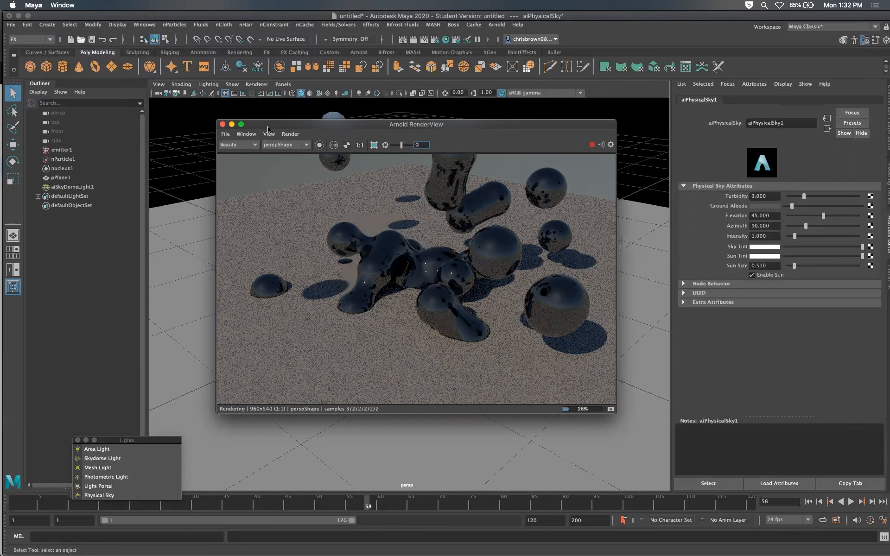
left_click(222, 124)
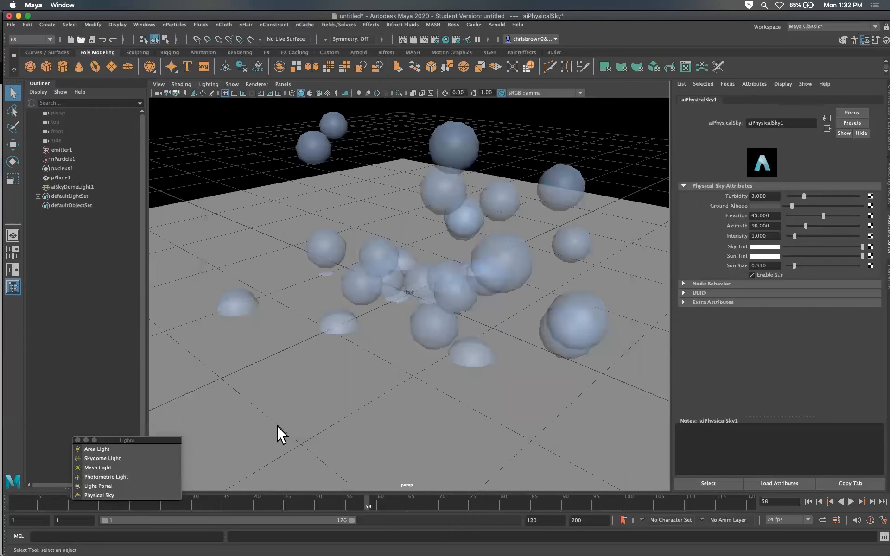
left_click(215, 425)
left_click(77, 440)
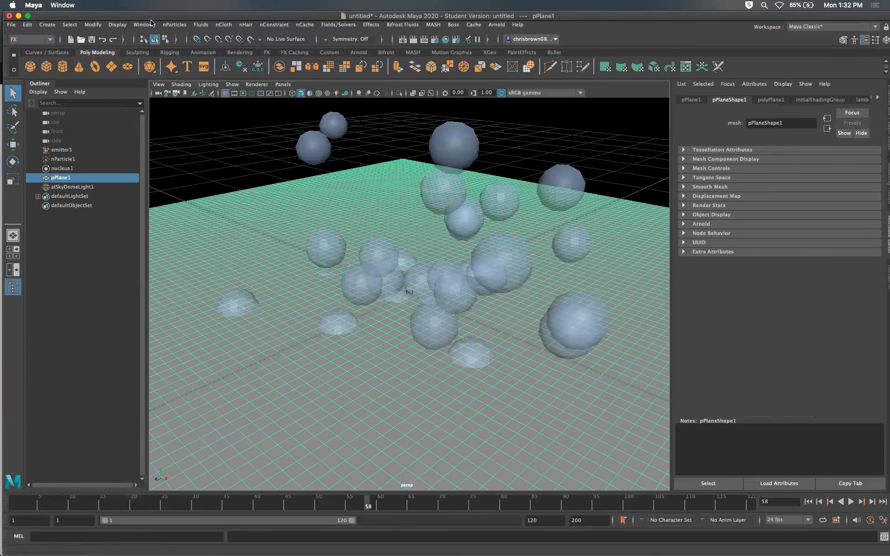
Step: Look at the default particle types and try to open the Sprite Wizard with the plane selected
left_click(174, 25)
mouse_move(225, 123)
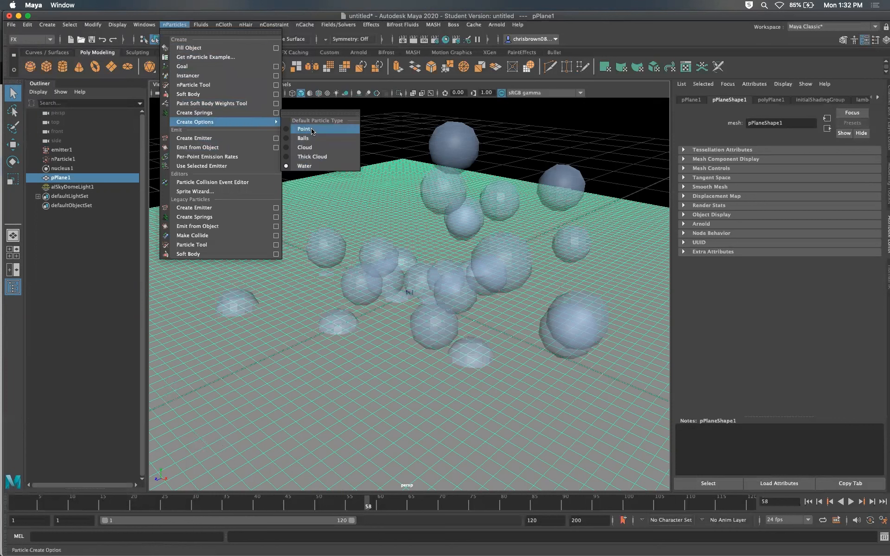
left_click(209, 191)
Step: Start a new scene, discarding the water particles, plane and sky light
left_click(11, 24)
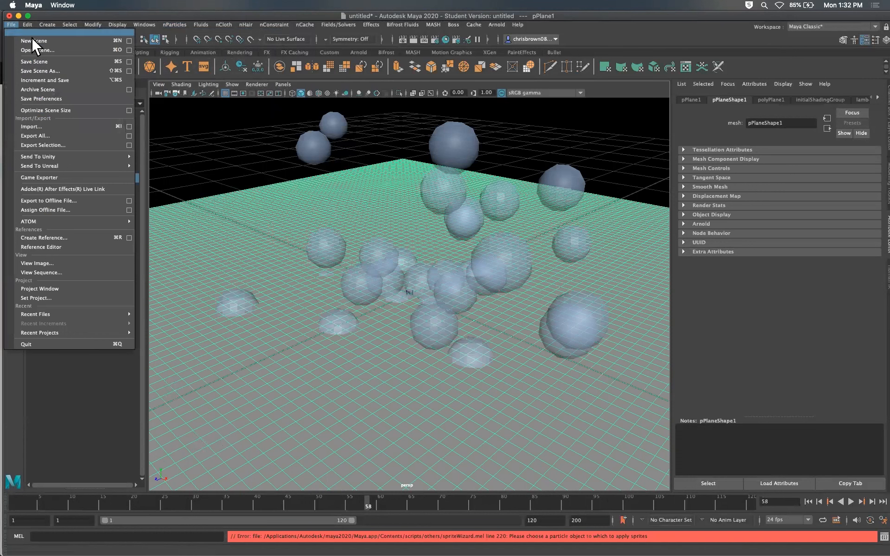
left_click(34, 34)
left_click(459, 273)
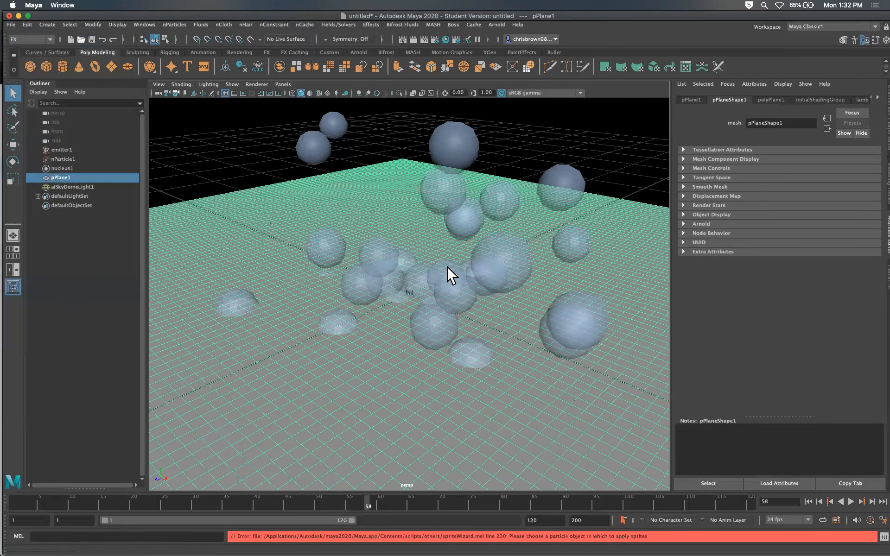
Step: Set the default nParticle type back to Point
left_click(117, 24)
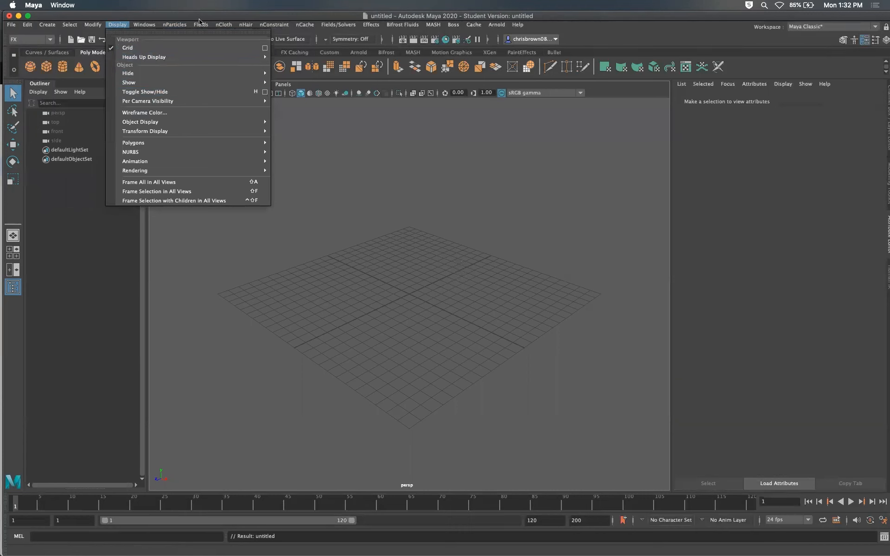
left_click(172, 24)
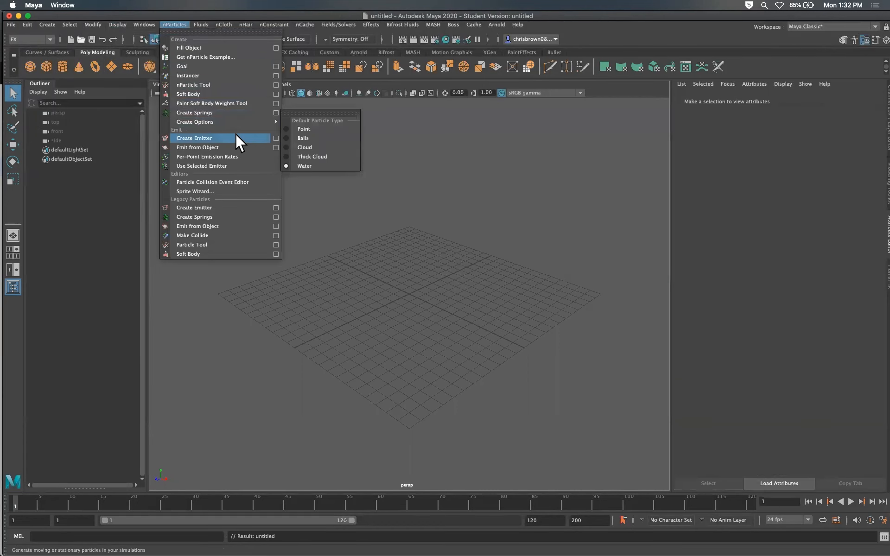
left_click(284, 129)
Step: Create a Point-type nParticle emitter, play the simulation, and return the timeline to frame 1
left_click(117, 23)
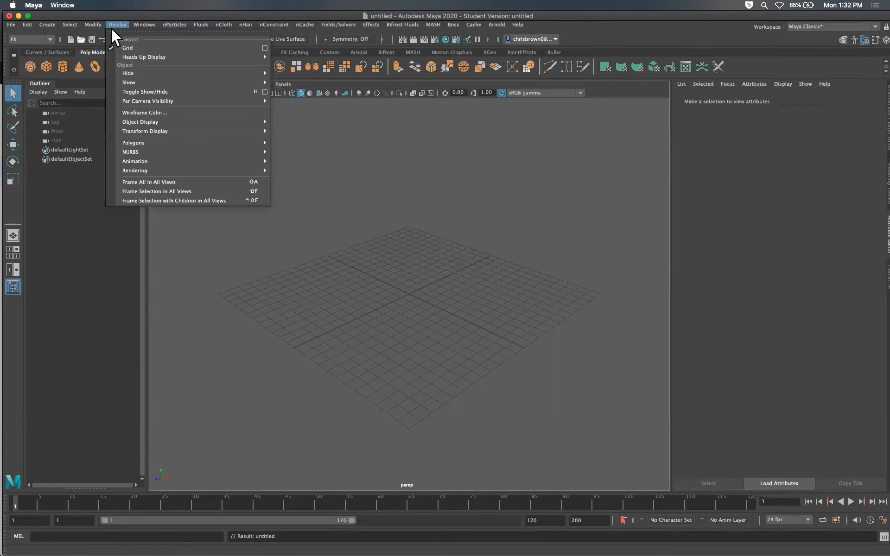
left_click(171, 24)
left_click(173, 23)
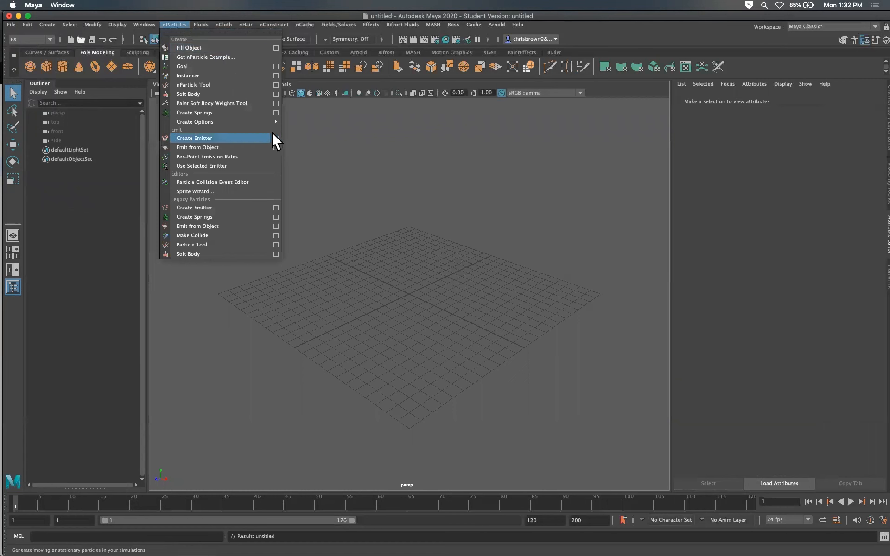
left_click(228, 138)
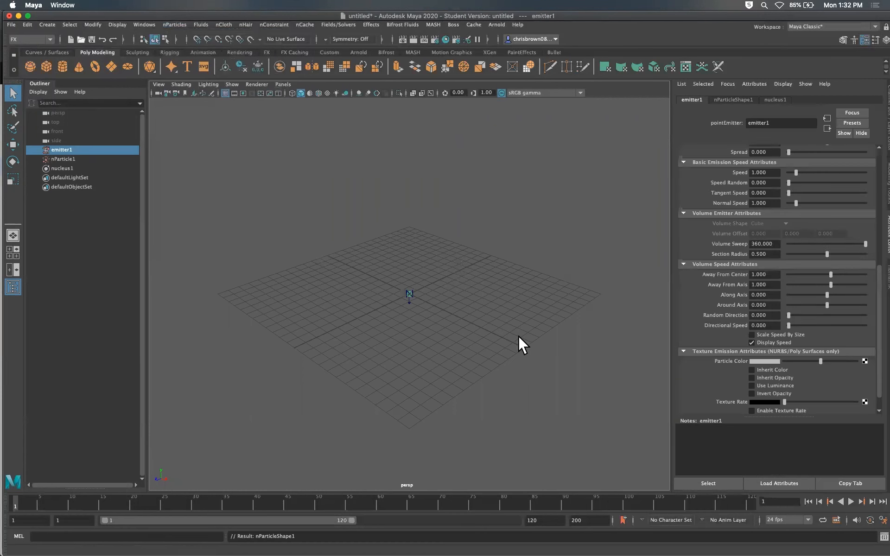
left_click(849, 499)
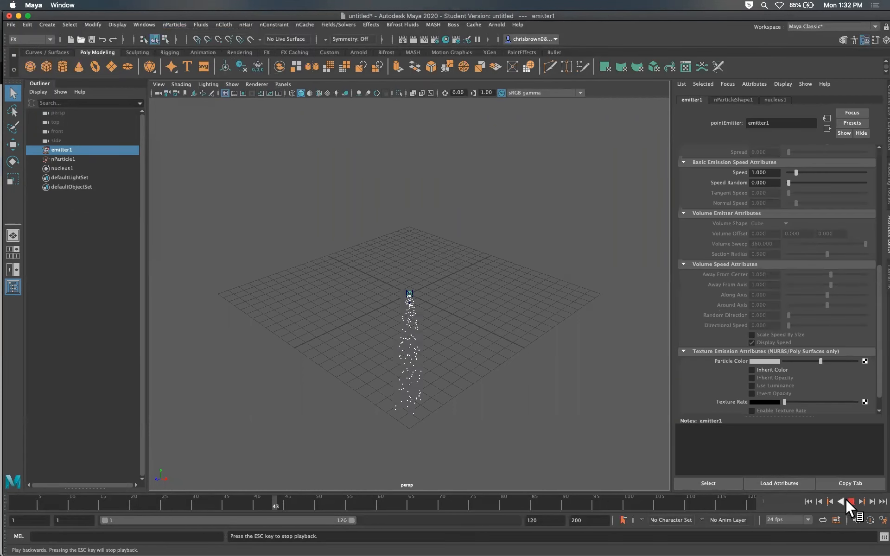
left_click_drag(37, 503, 2, 501)
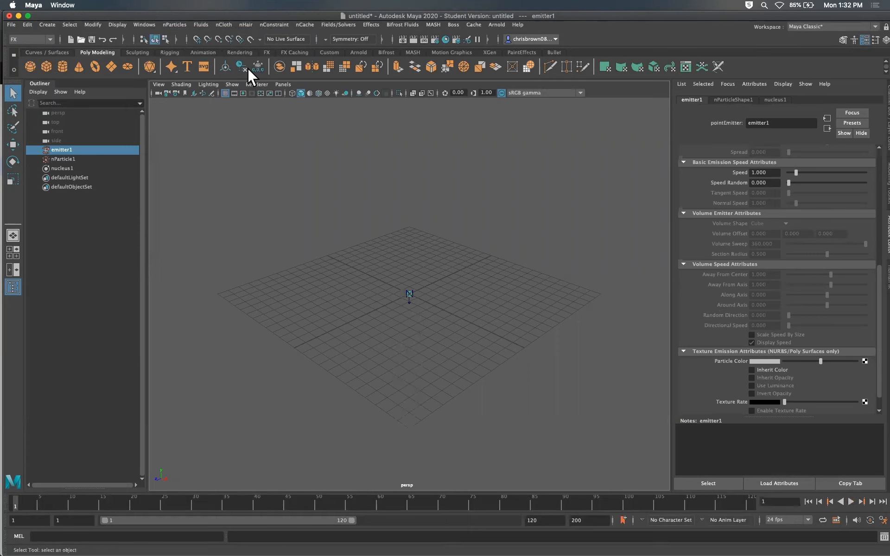
Step: Try to open the Sprite Wizard with the emitter selected
left_click(174, 24)
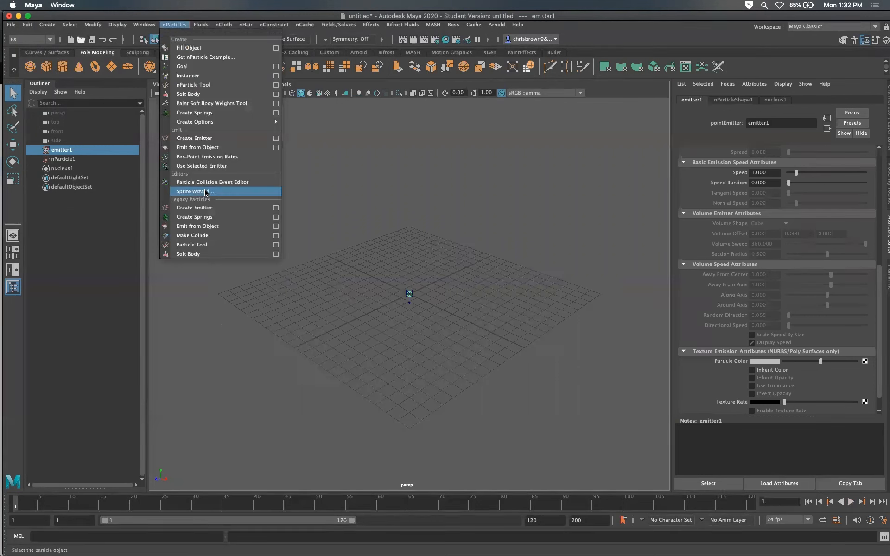
left_click(206, 192)
left_click(411, 294)
left_click(365, 258)
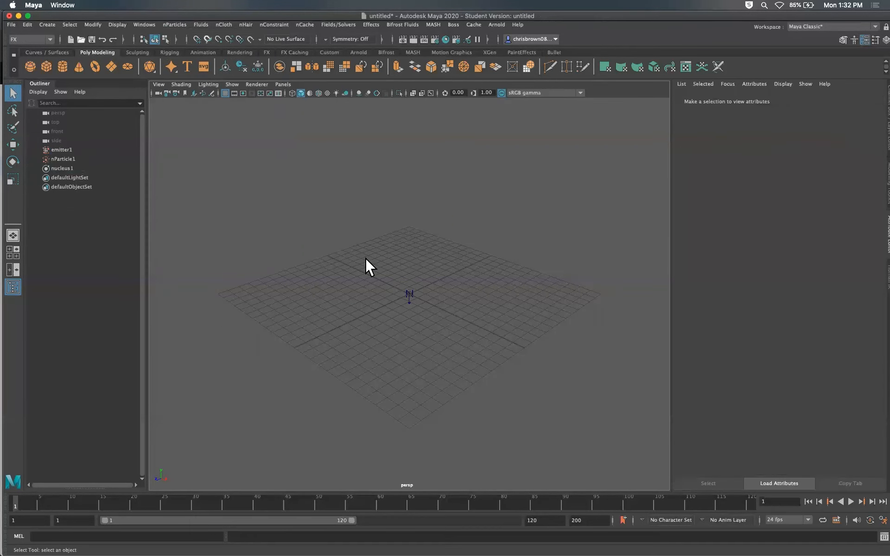
left_click(68, 150)
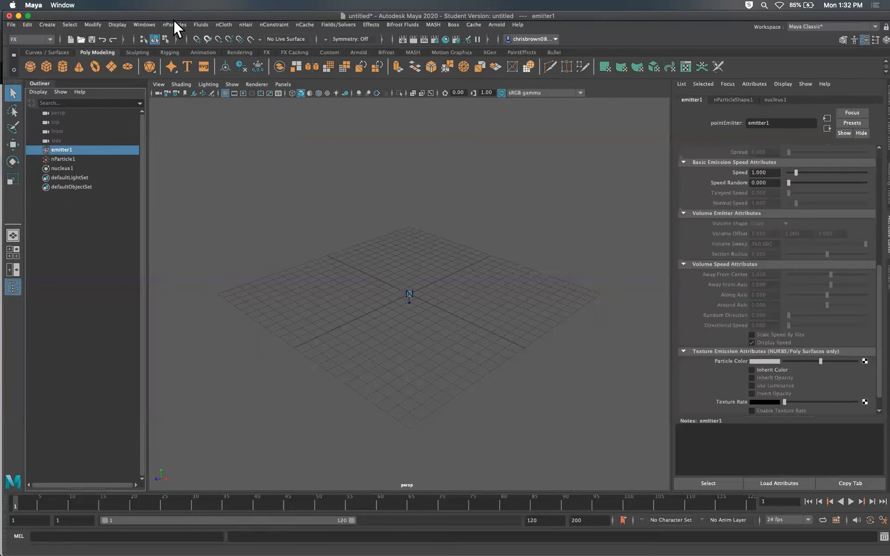
left_click(174, 25)
left_click(199, 192)
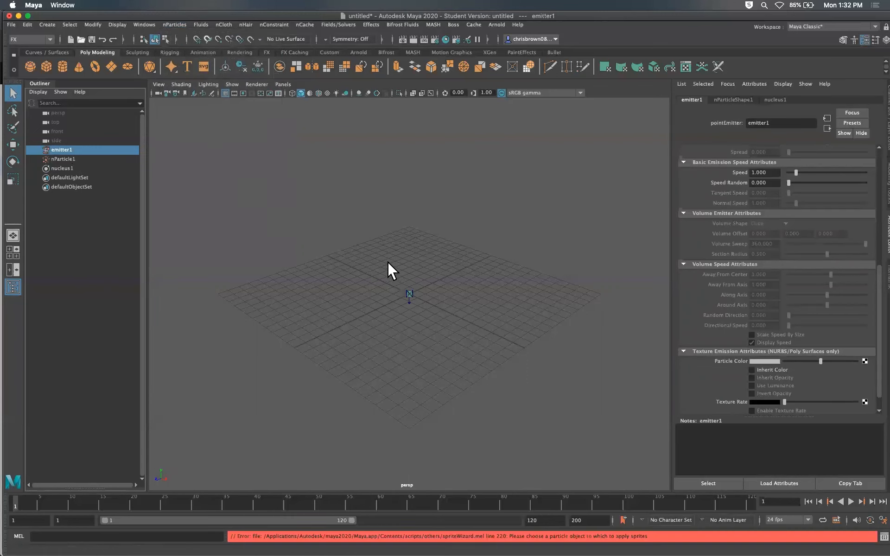
Step: Open the Sprite Wizard for nParticle1 and browse for a sprite image file
left_click(78, 159)
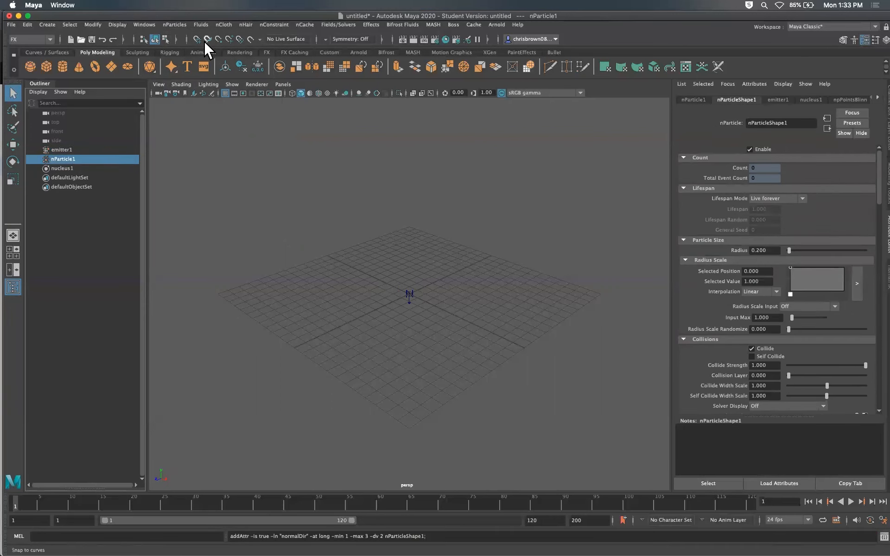
left_click(176, 23)
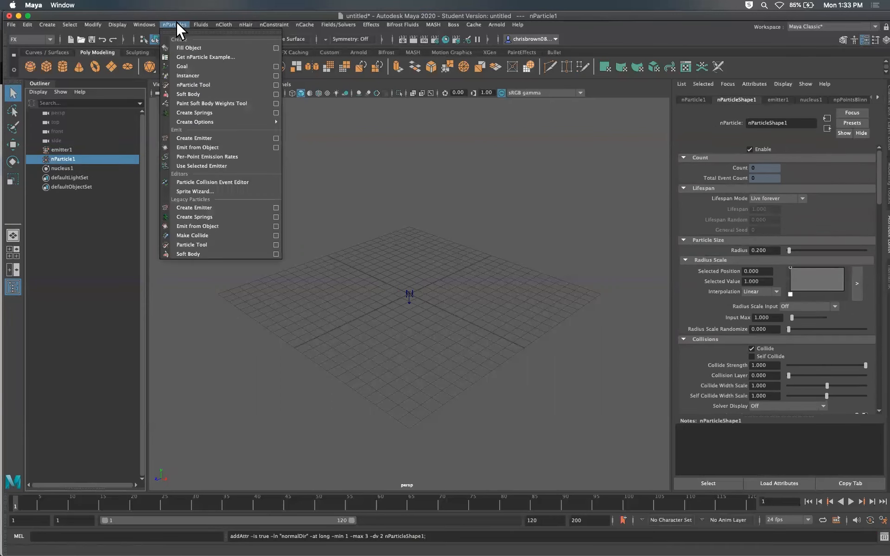
left_click(199, 192)
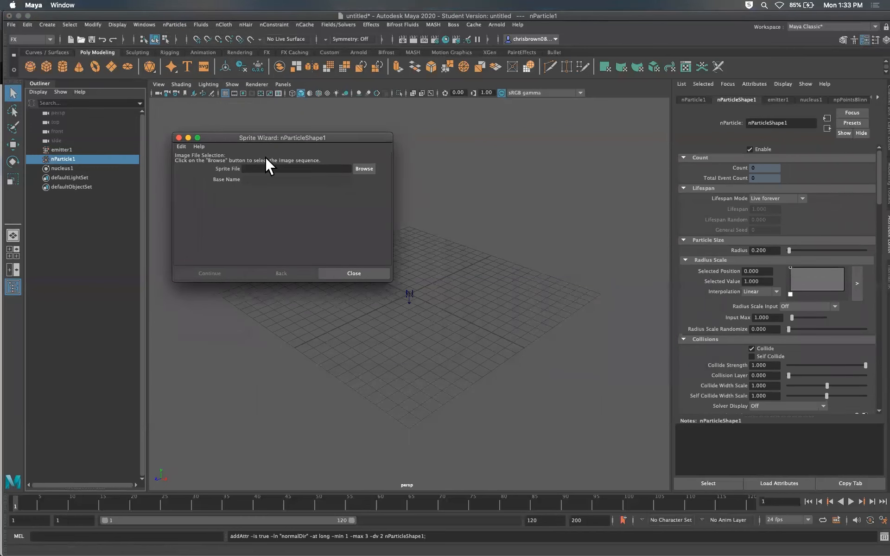
left_click(365, 170)
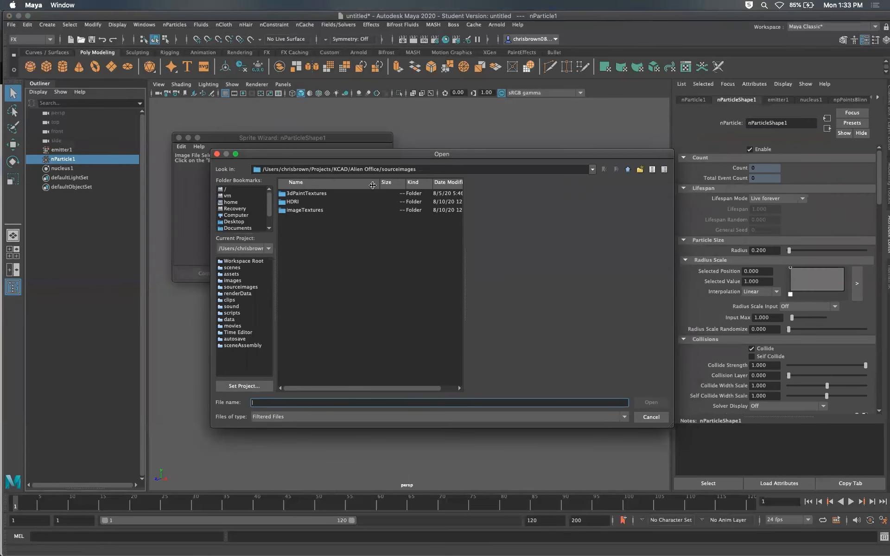
Step: Preview the candidate texture images in the project's imageTextures folder
double_click(295, 210)
left_click(305, 211)
left_click(324, 252)
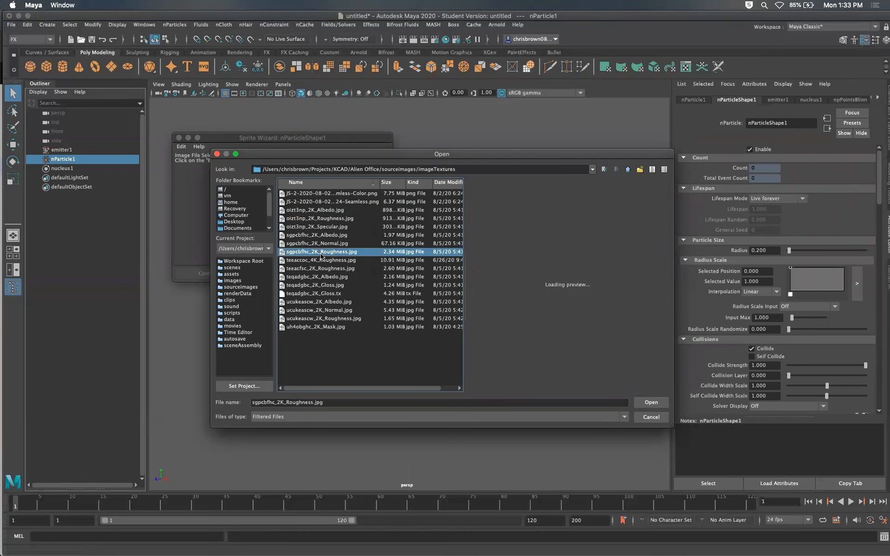
left_click(325, 285)
left_click(341, 319)
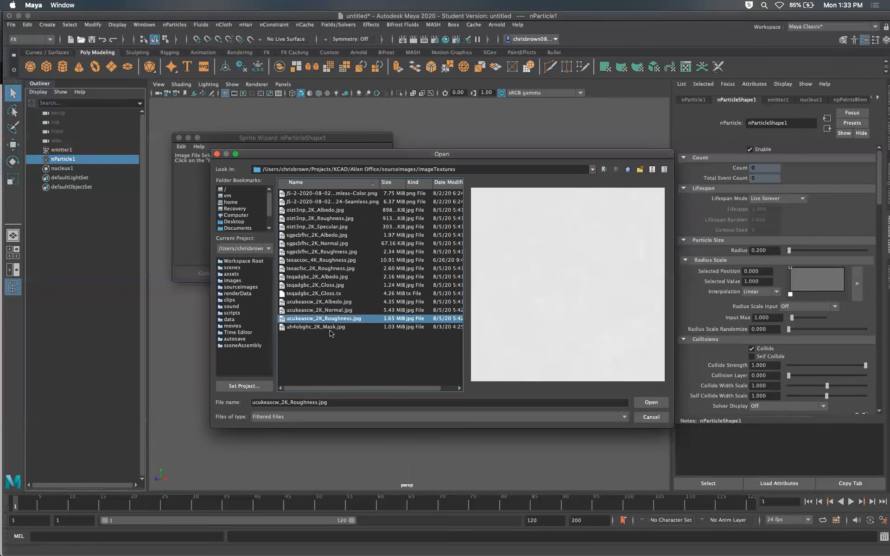
left_click(333, 327)
left_click(317, 261)
left_click(318, 219)
left_click(327, 210)
left_click(326, 203)
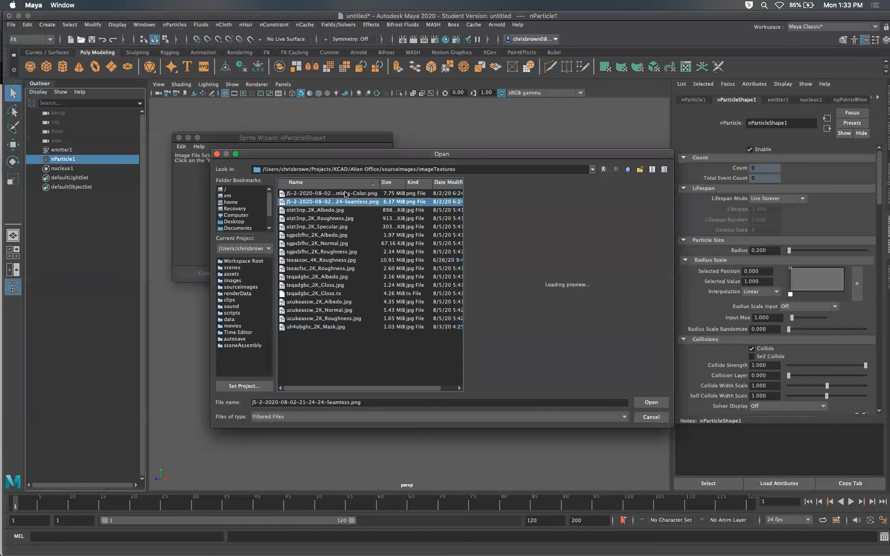
left_click(347, 182)
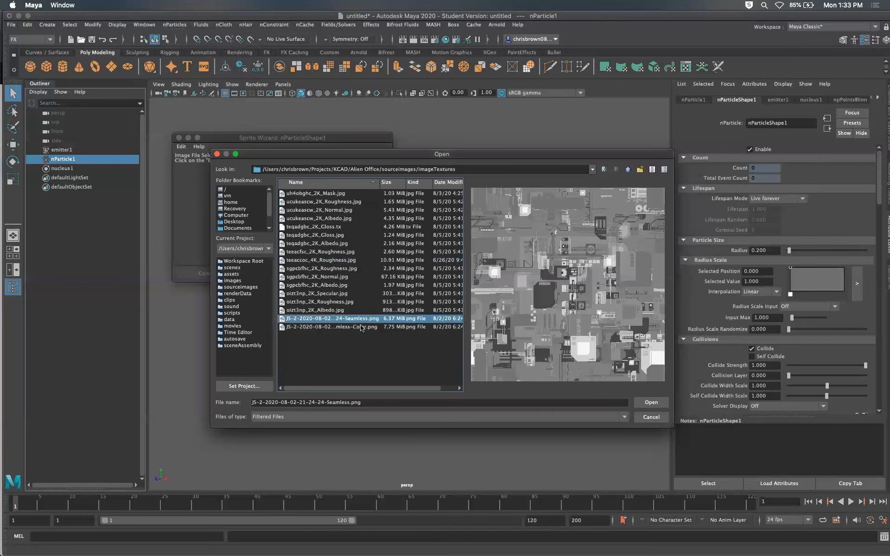
left_click(651, 403)
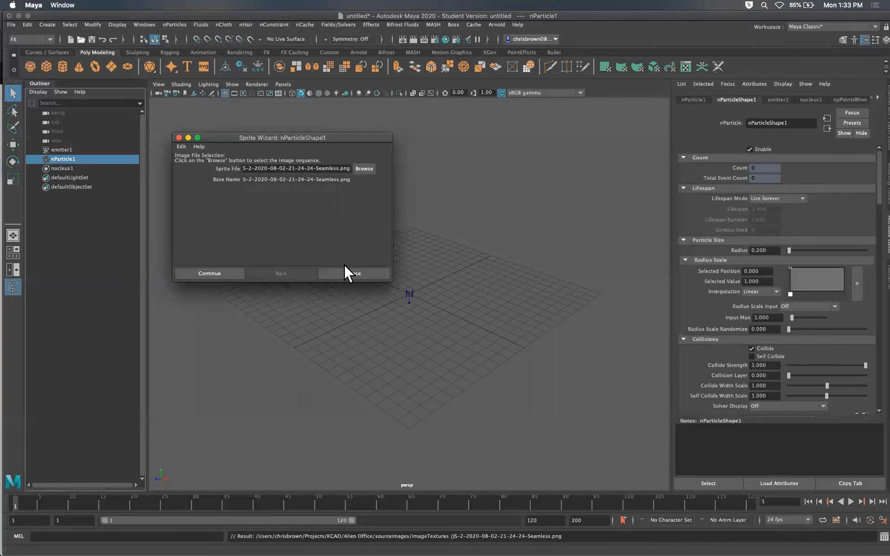
left_click(232, 272)
left_click(229, 271)
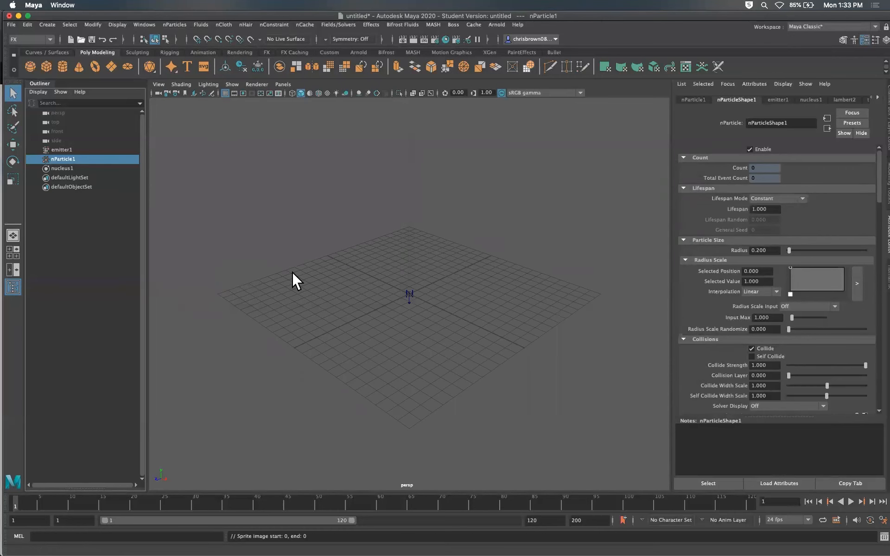
Step: Run the sprite particle simulation along the timeline, examine the sprites up close, and return to frame 1
left_click_drag(53, 505, 318, 493)
right_click_drag(389, 297, 705, 345, "alt")
left_click_drag(473, 345, 487, 376, "alt")
left_click_drag(142, 504, 472, 480)
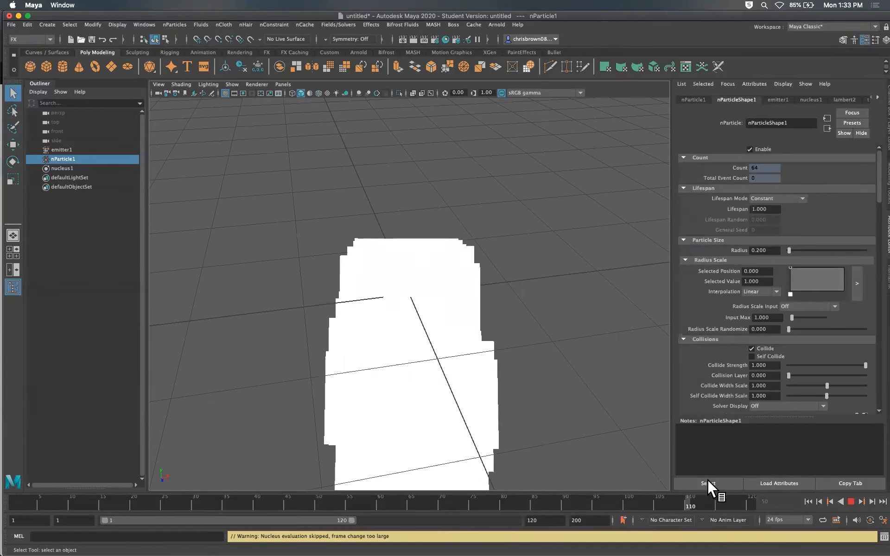
left_click_drag(707, 479, 395, 481)
left_click_drag(14, 499, 14, 499)
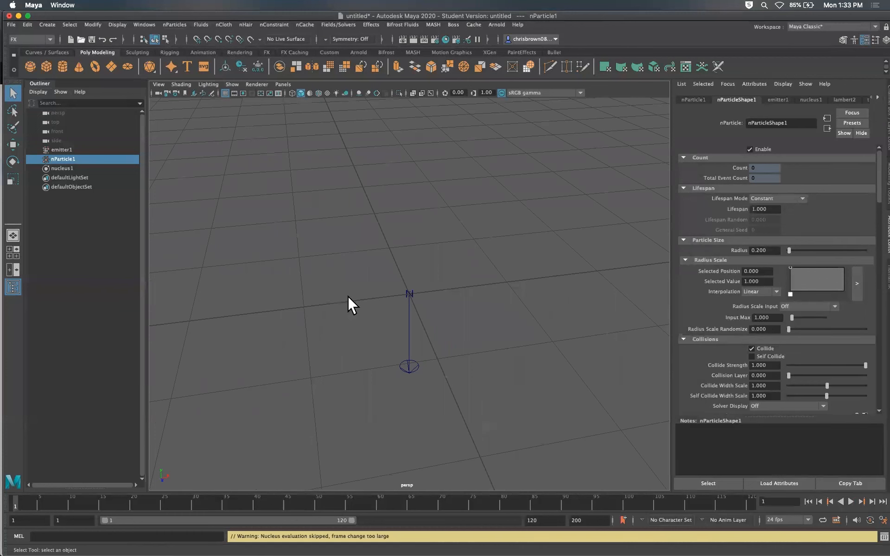
right_click_drag(389, 328, 180, 317, "alt")
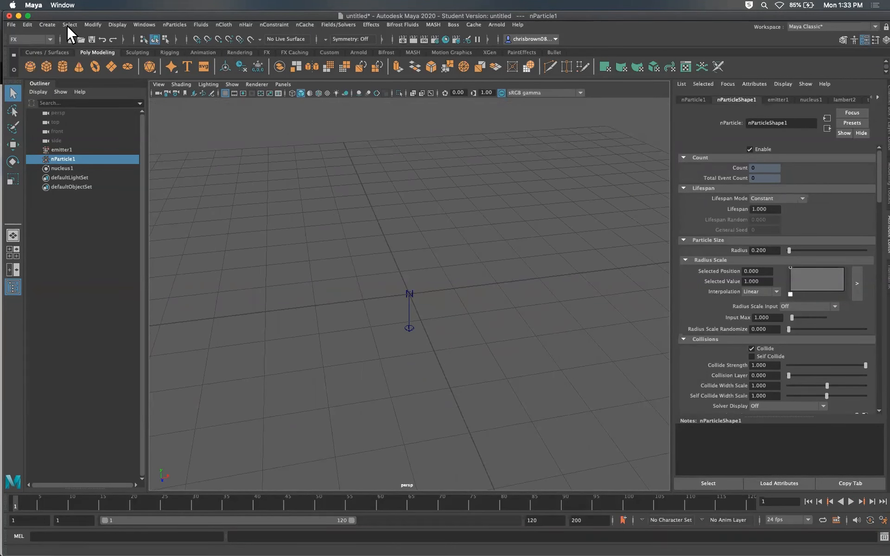
Step: Start a new scene without saving the sprite particle test
left_click(12, 25)
left_click(27, 40)
left_click(435, 274)
left_click(175, 25)
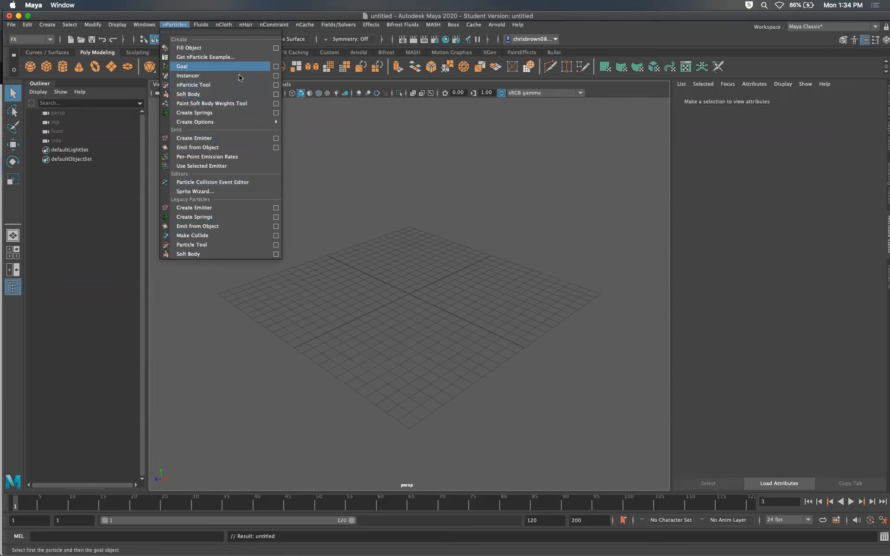
mouse_move(197, 122)
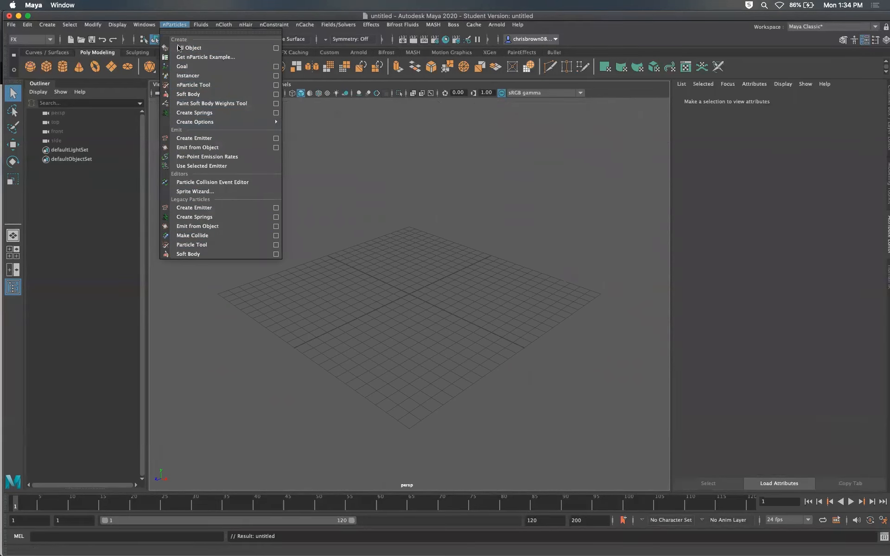
left_click(293, 139)
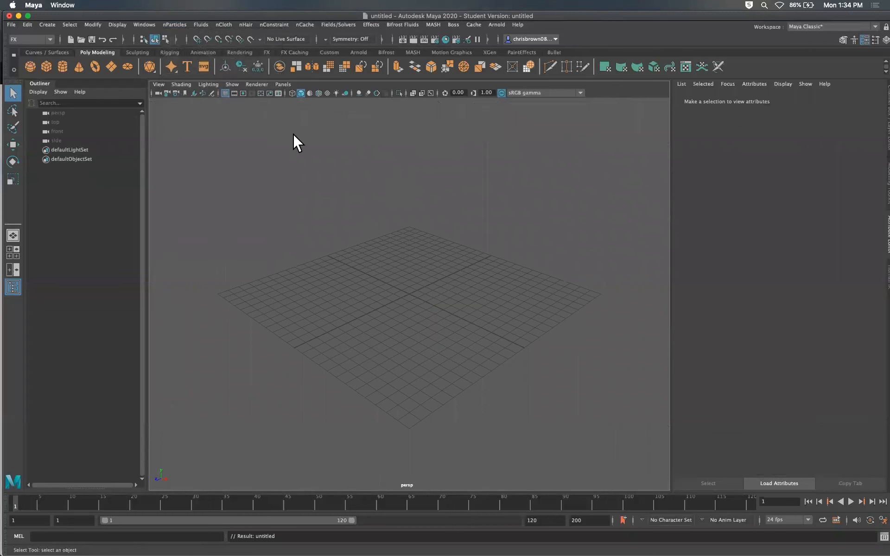
Step: Create a fluid ocean, play its wave animation, stop playback, and view the surface up close
left_click(201, 25)
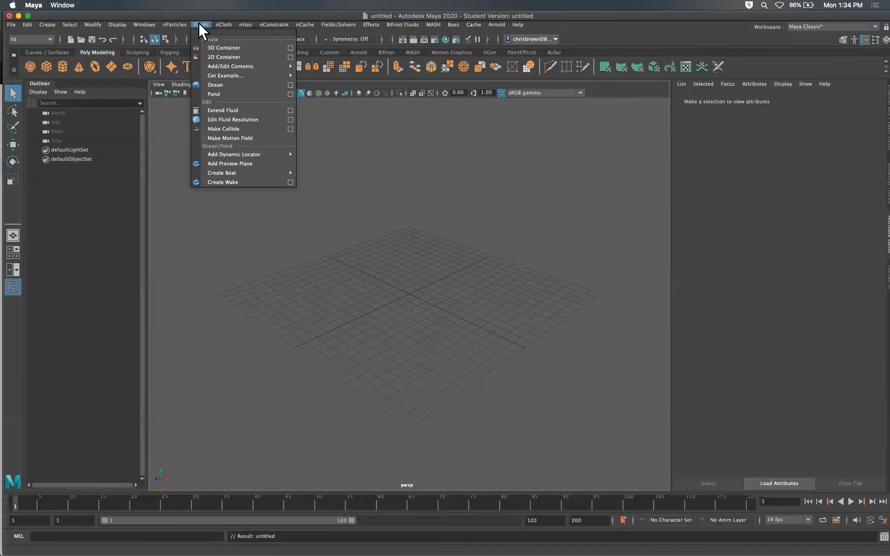
left_click(216, 85)
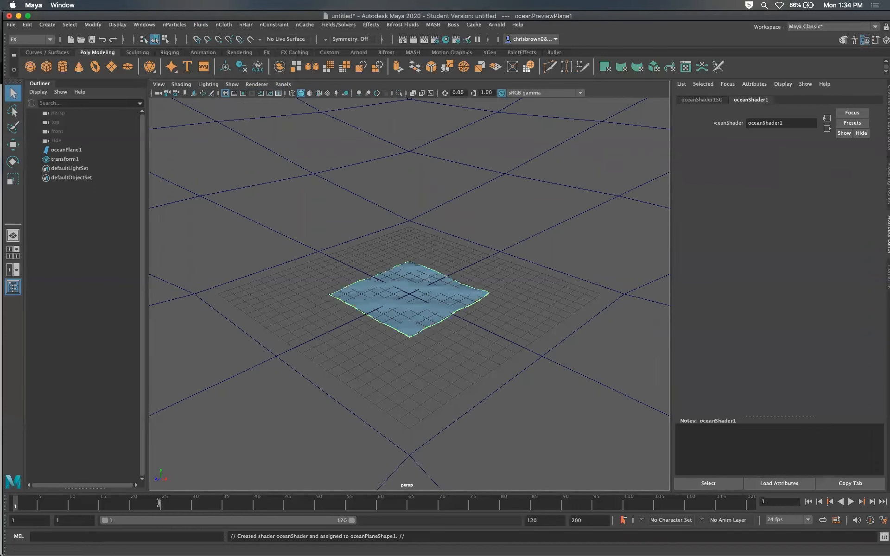
left_click(851, 502)
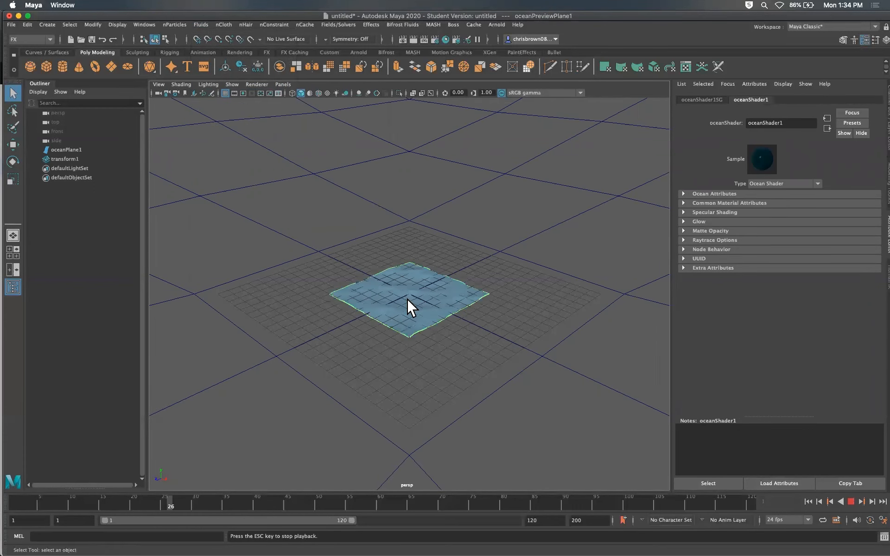
right_click_drag(480, 319, 728, 352, "alt")
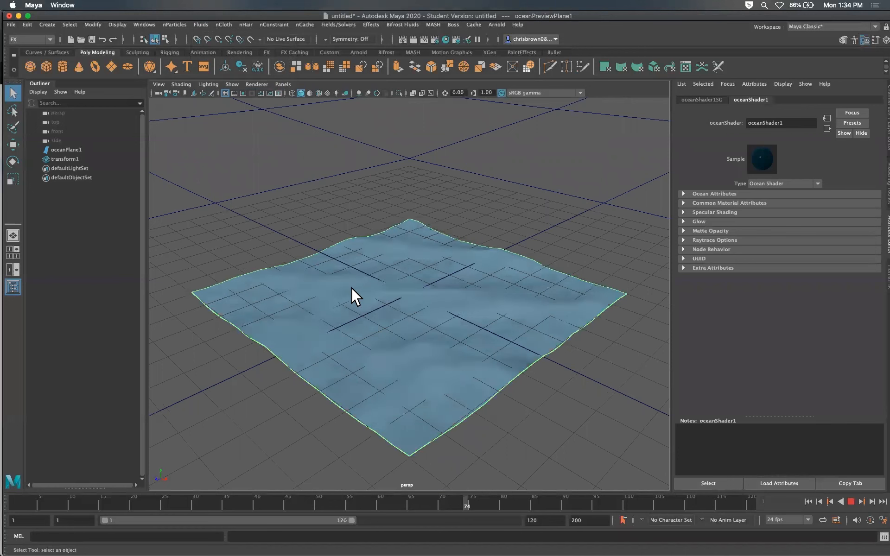
left_click(851, 501)
left_click_drag(452, 348, 401, 323, "alt")
right_click_drag(400, 322, 585, 359, "alt")
left_click_drag(500, 337, 524, 325, "alt")
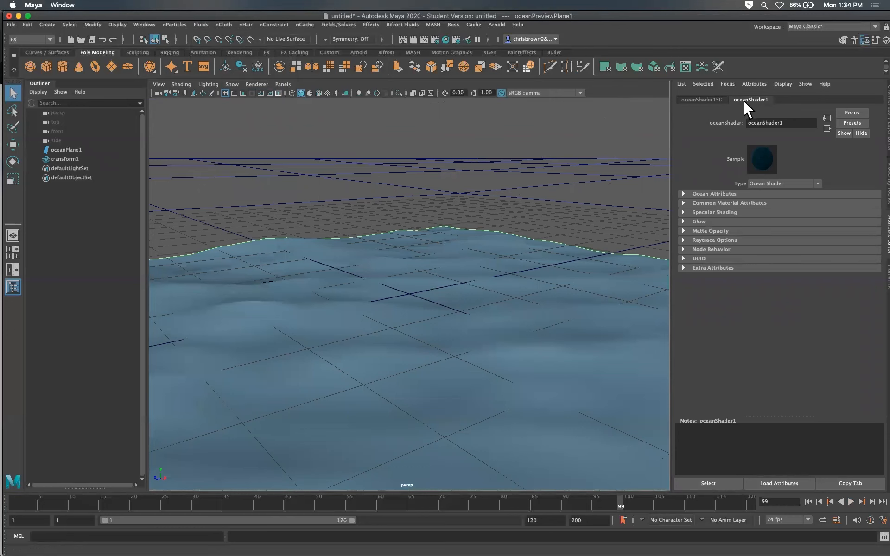
Step: Examine the Ocean Attributes of the ocean shader assigned to oceanPlane1, including wave height, turbulence and peaking
left_click(70, 148)
left_click(850, 100)
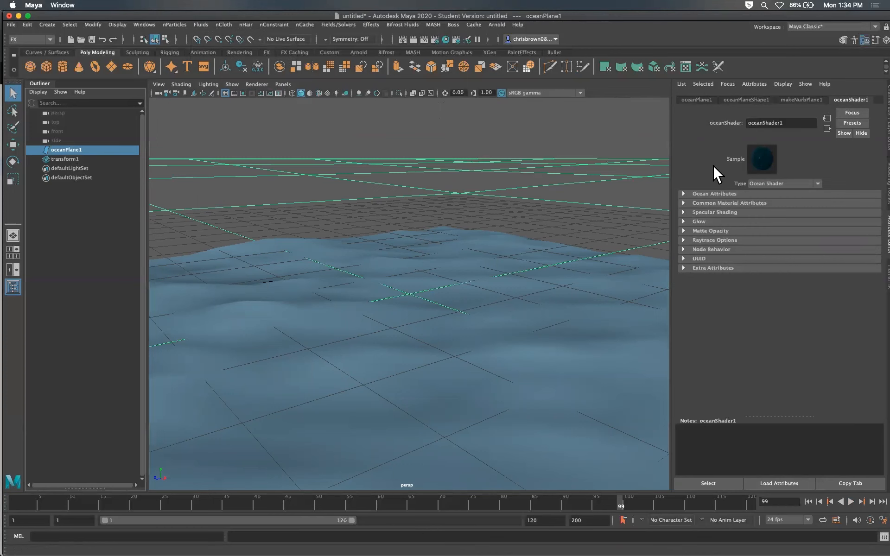
left_click(682, 194)
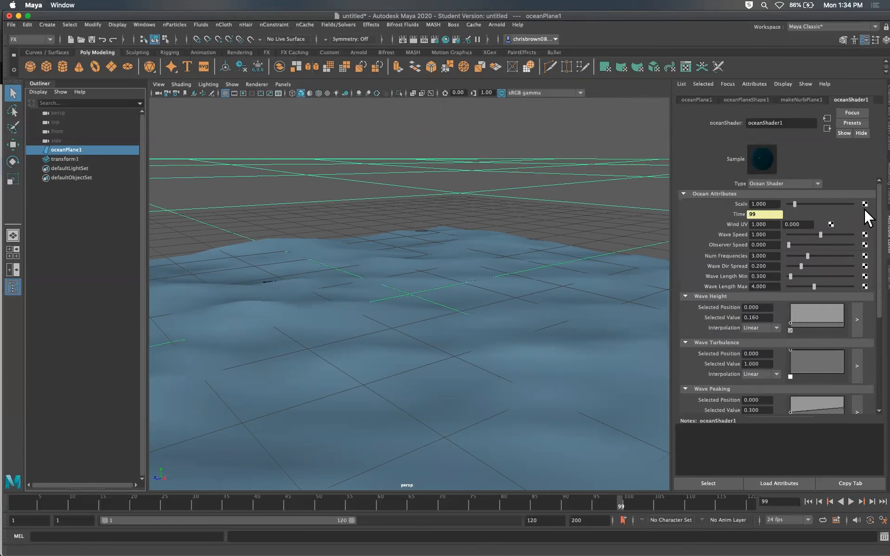
scroll(871, 227, "down", 2)
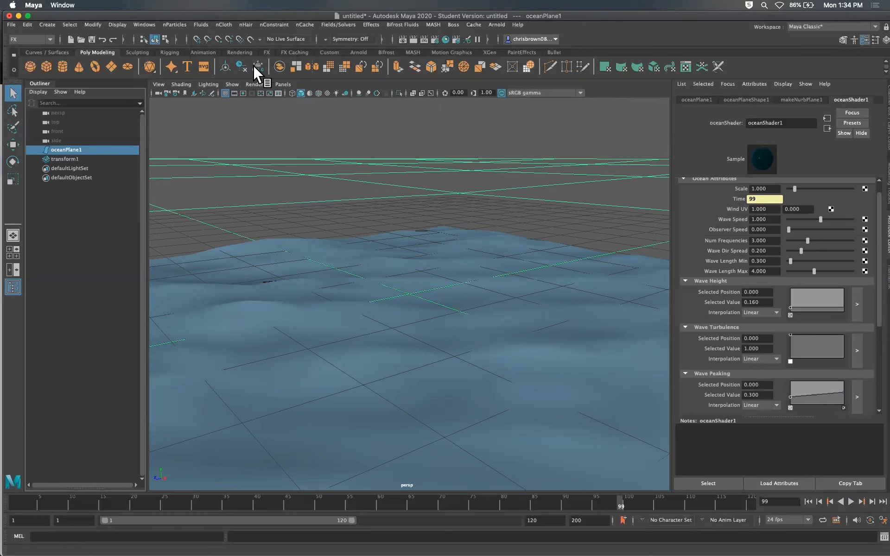
Step: Look through the available Fluids, nCloth, nHair, nConstraint and nParticles commands
left_click(201, 25)
left_click(222, 24)
left_click(223, 24)
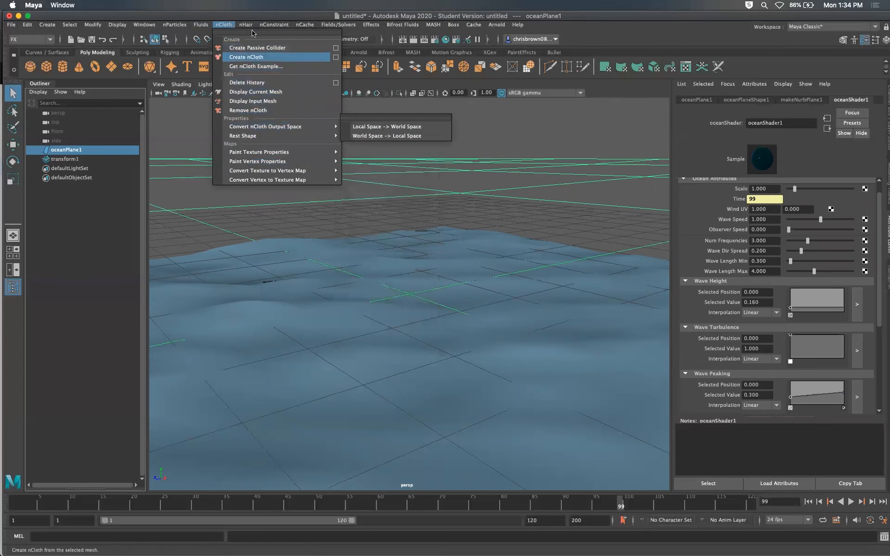
left_click(246, 25)
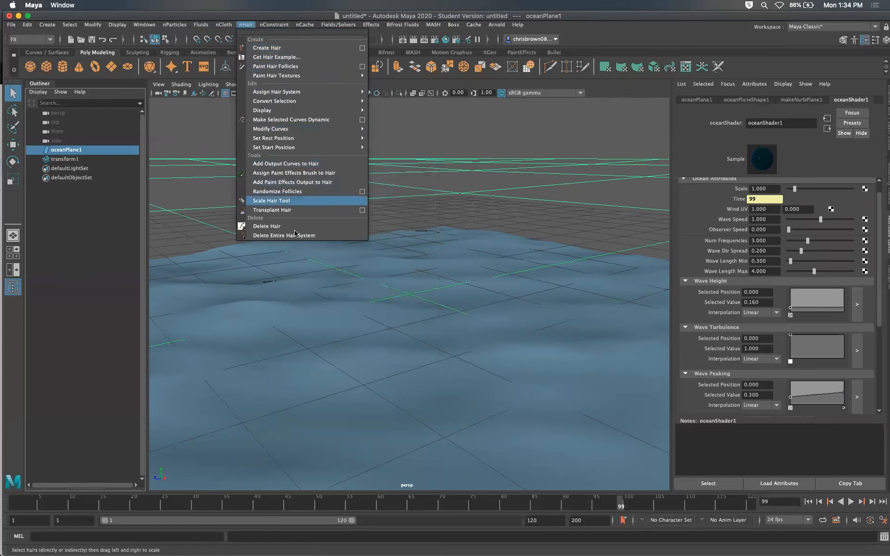
left_click(273, 24)
left_click(274, 24)
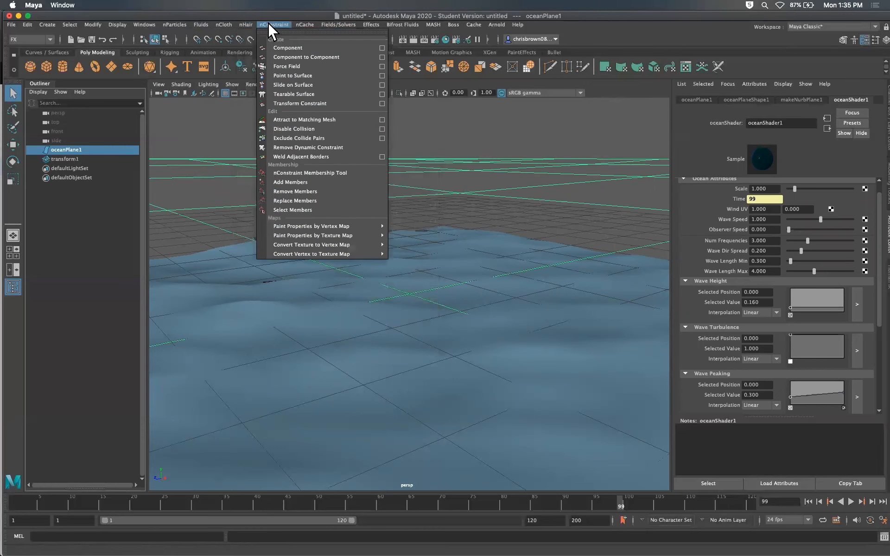
left_click(179, 24)
left_click(174, 25)
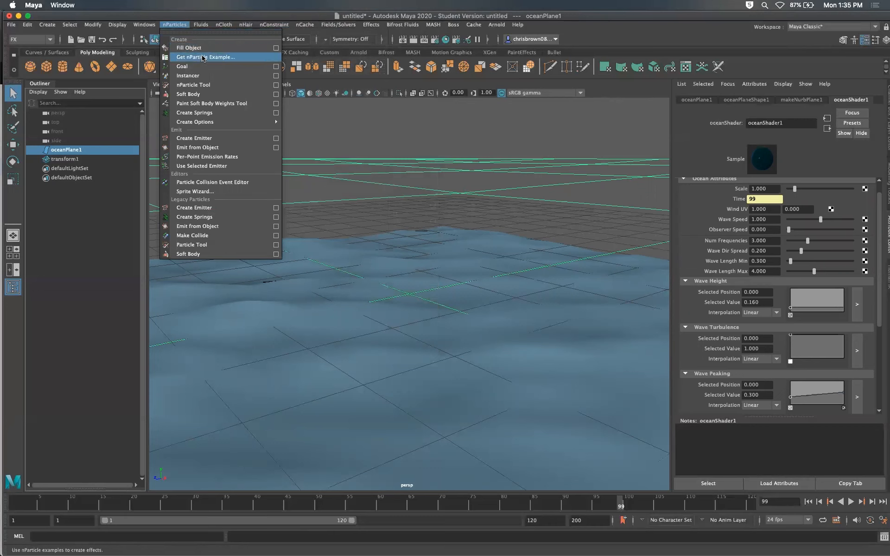
left_click(457, 127)
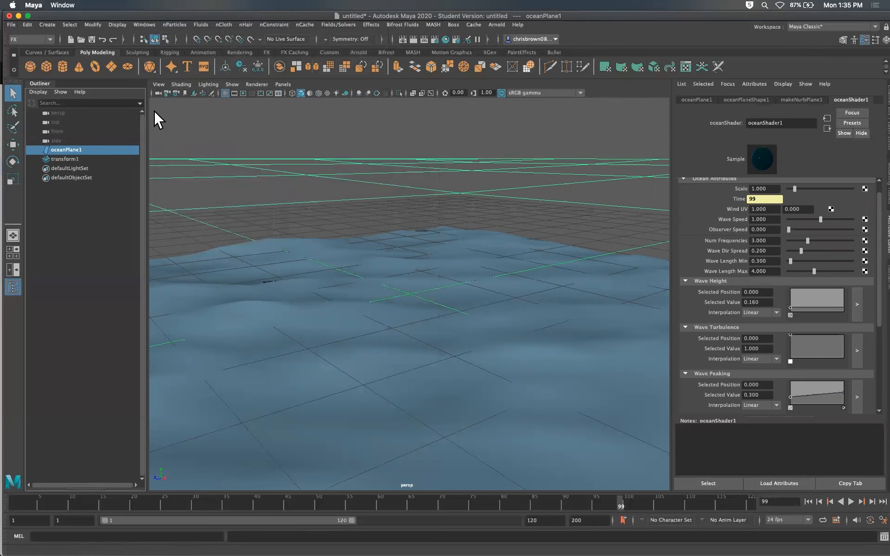
Step: Start a new scene, discarding the ocean
left_click(11, 25)
left_click(47, 37)
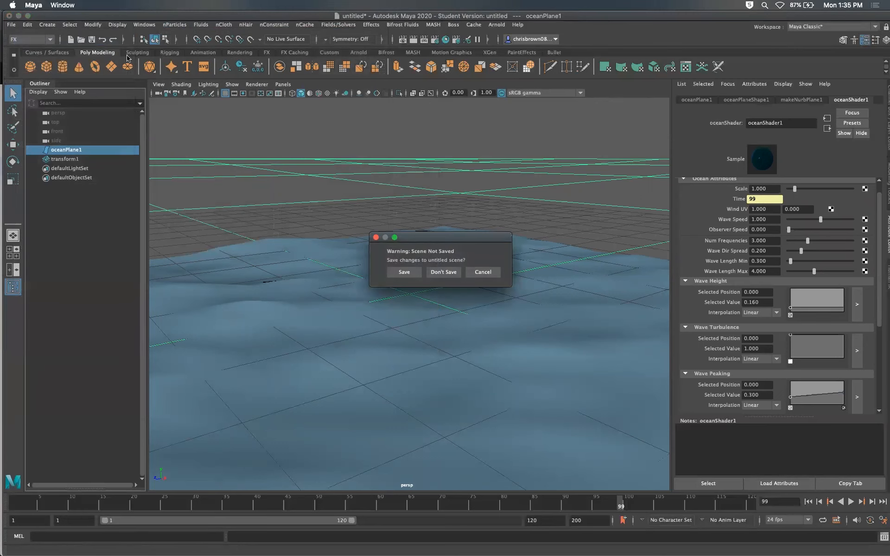
left_click(443, 272)
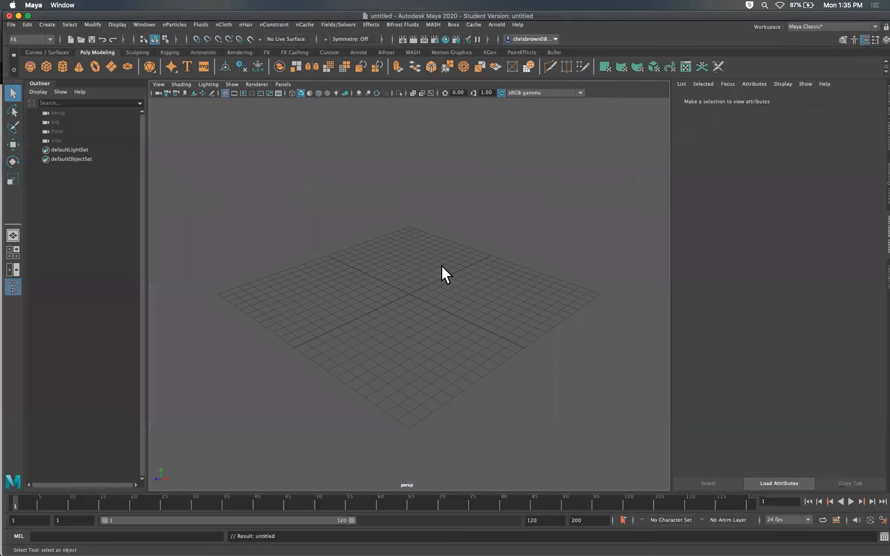
Step: Look through the example commands for nParticles, Fluids, nCloth and nHair, and the list of general editors
left_click(175, 24)
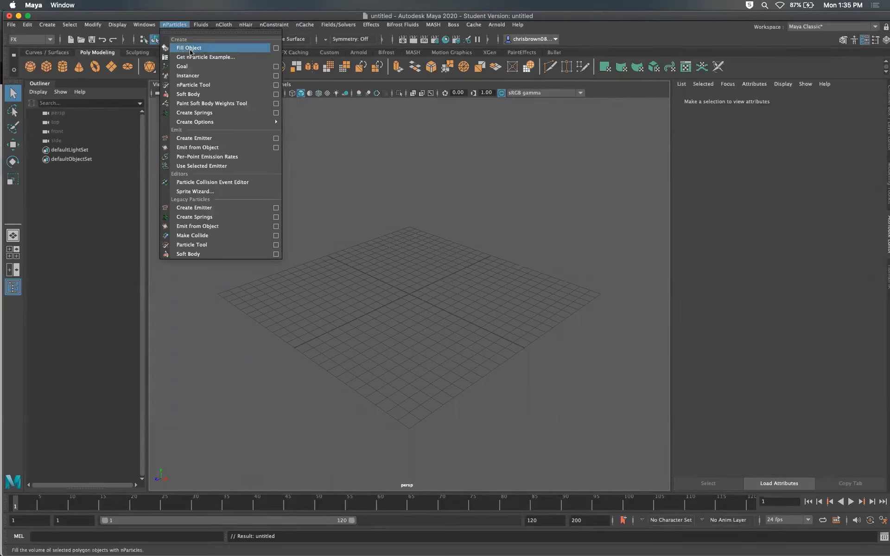
left_click(201, 24)
mouse_move(241, 75)
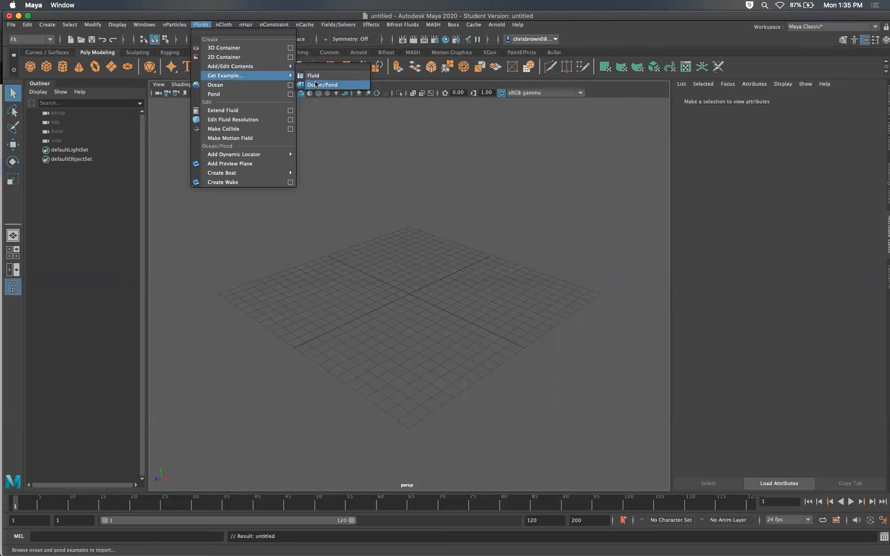
left_click(223, 24)
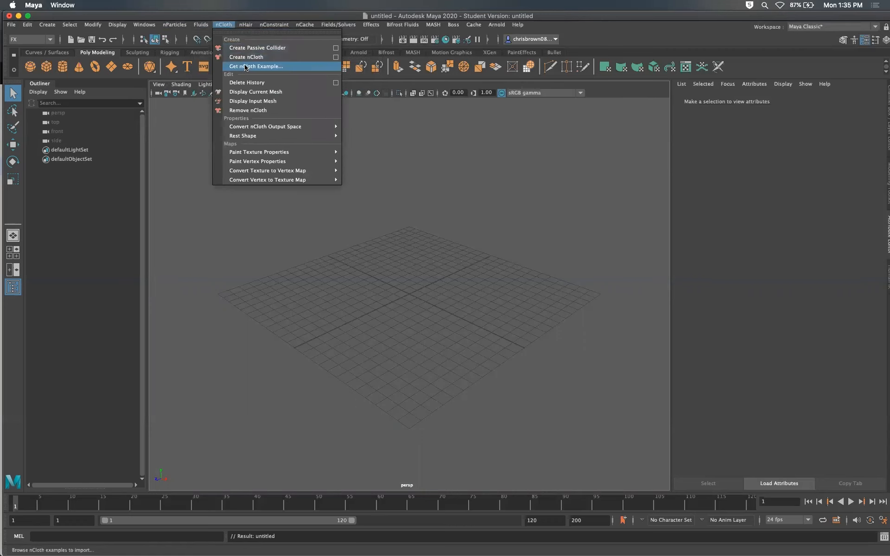
left_click(245, 23)
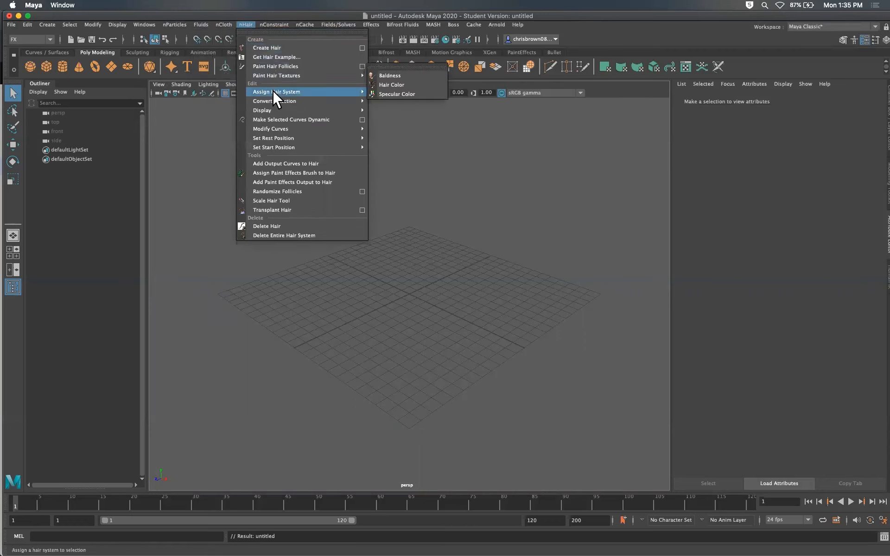
left_click(194, 130)
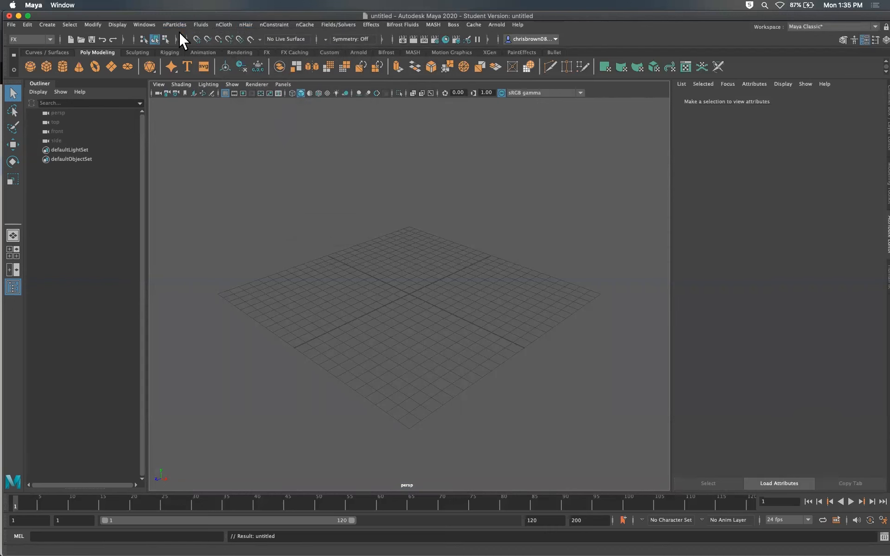
left_click(144, 24)
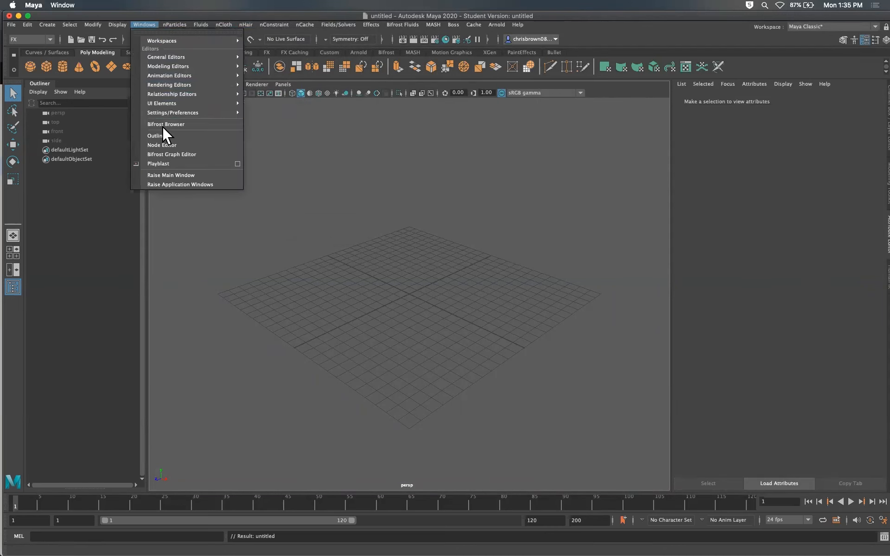
mouse_move(194, 93)
mouse_move(208, 68)
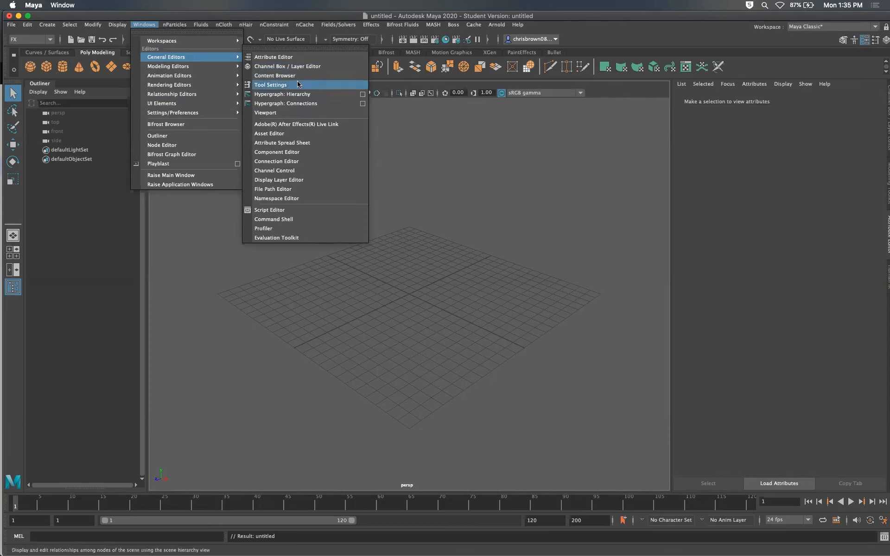
left_click(440, 162)
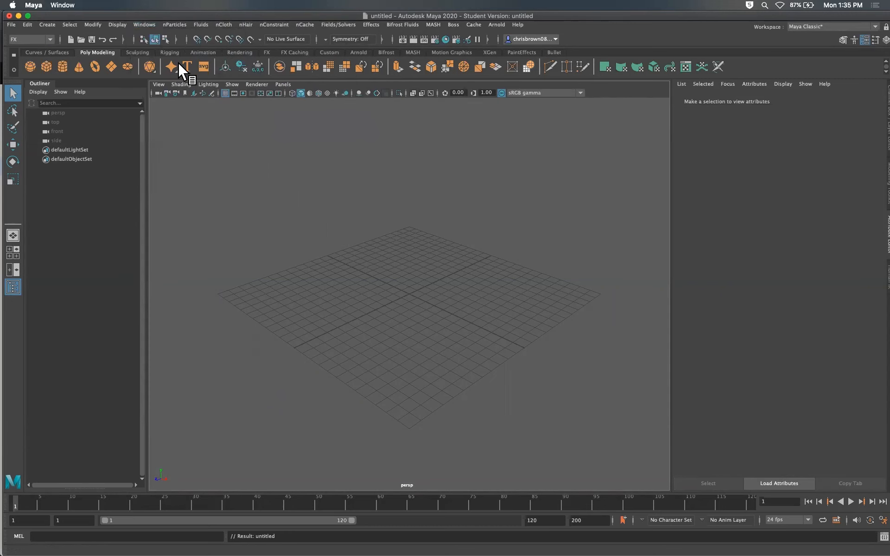
Step: Import the PaintCollide.ma nParticle example and look through its PaintCollideCam camera
left_click(173, 24)
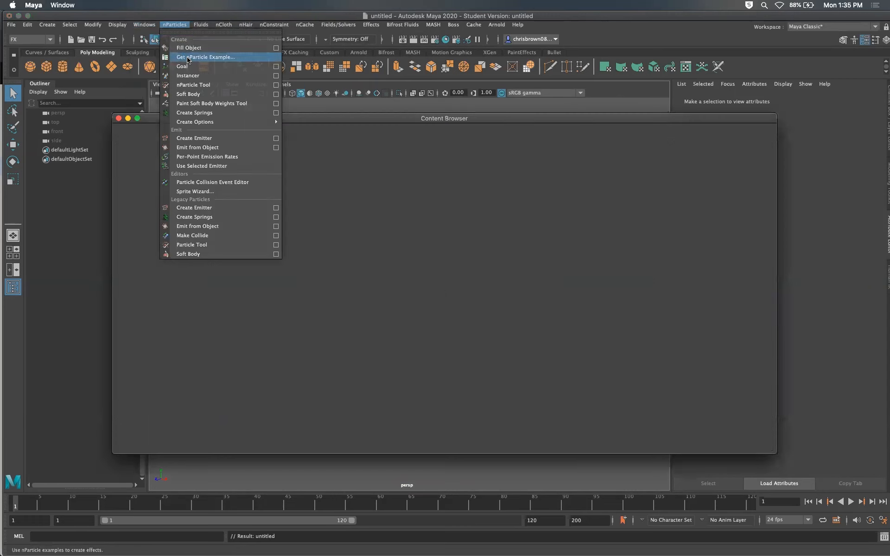
left_click(189, 58)
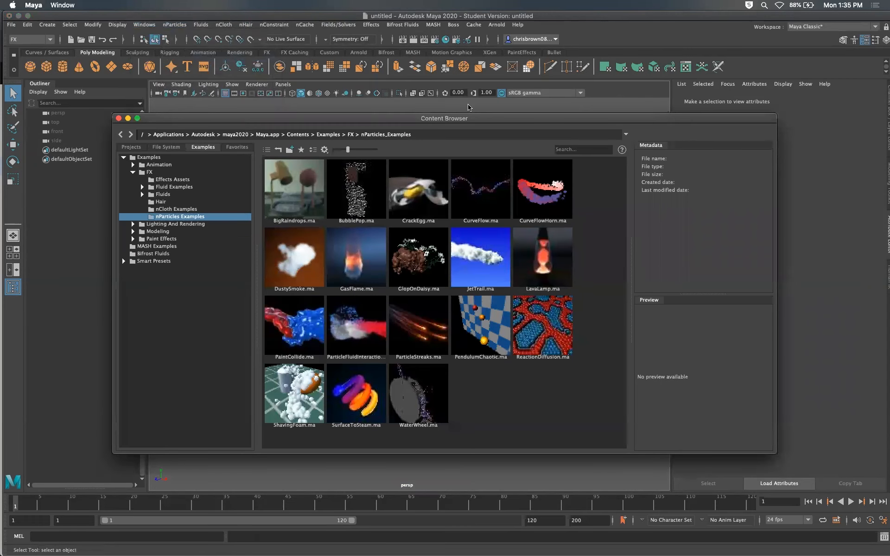
left_click_drag(468, 118, 492, 115)
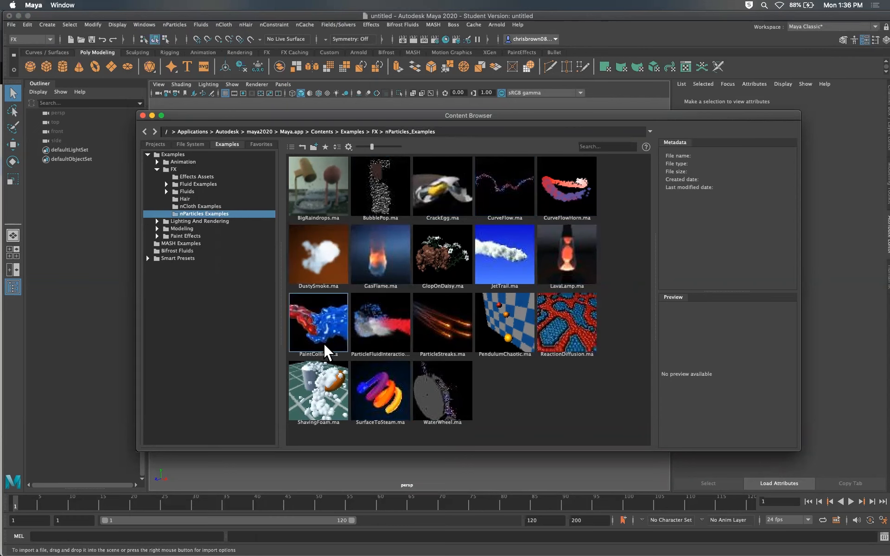
double_click(317, 327)
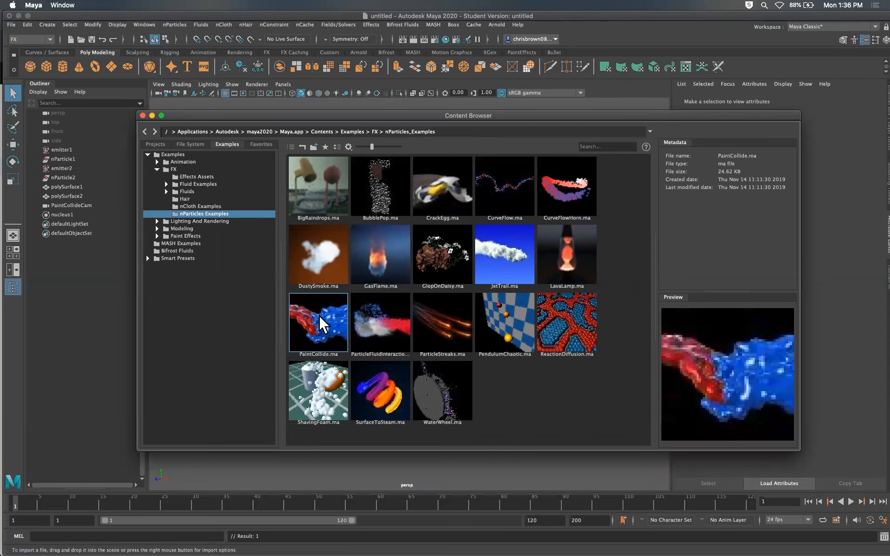
left_click_drag(382, 116, 889, 80)
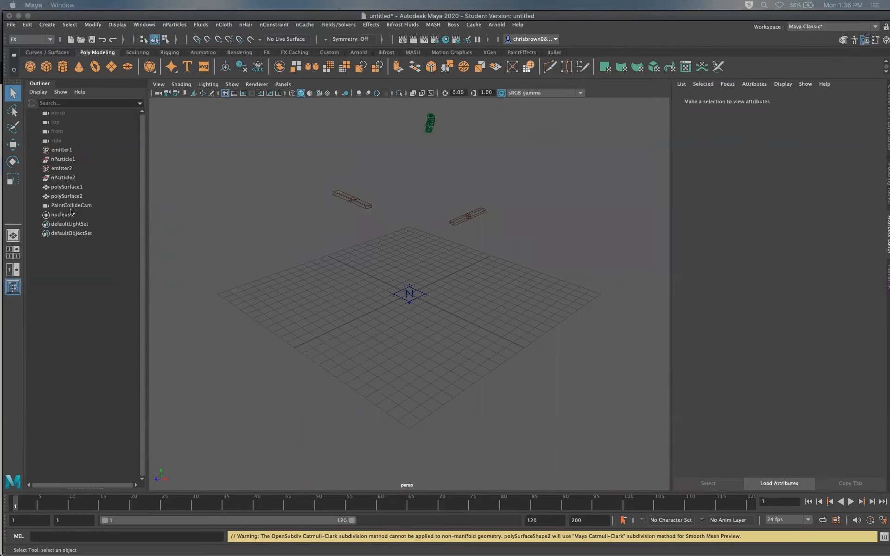
left_click(283, 85)
mouse_move(303, 92)
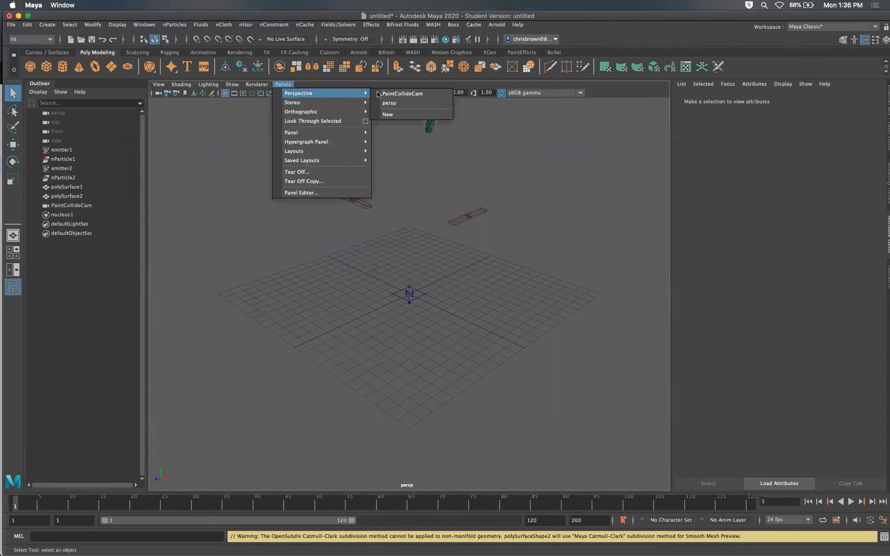
left_click(397, 93)
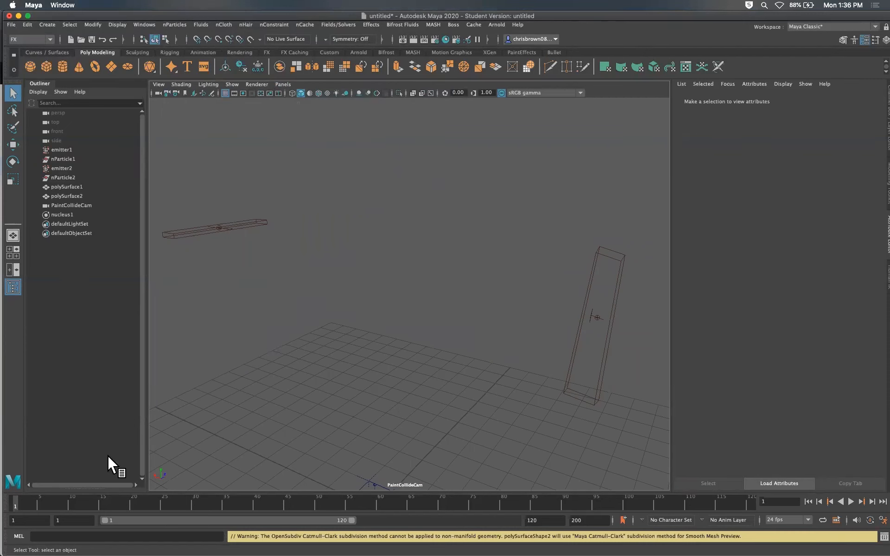
Step: Run interactive playback of the paint collision, view it from another angle, and stop playback
left_click(271, 52)
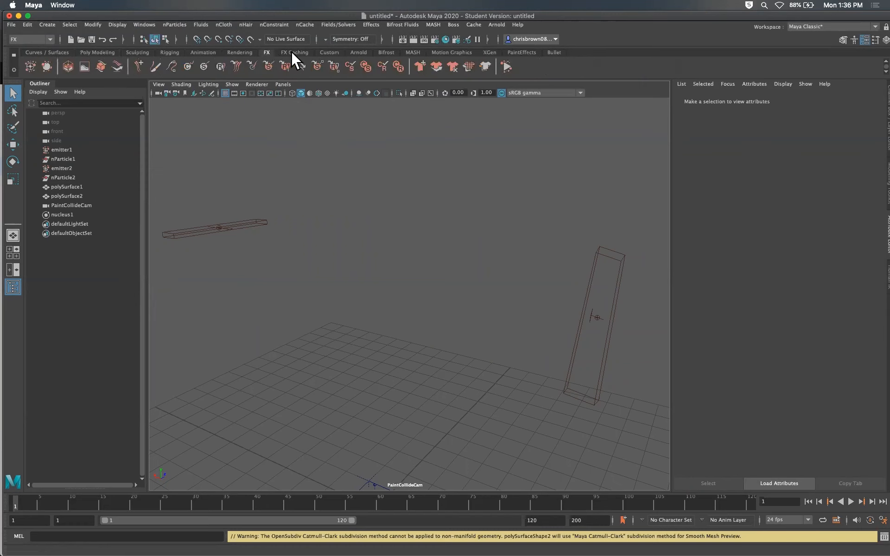
left_click(504, 64)
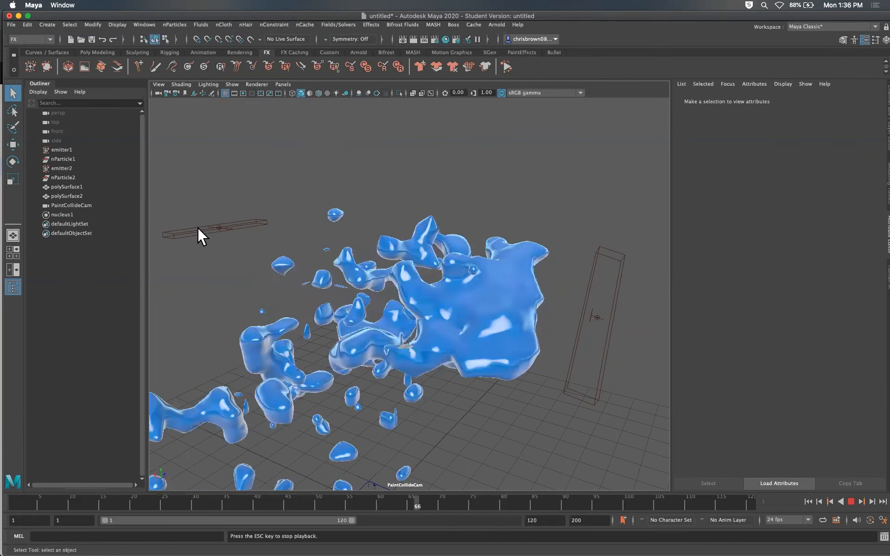
left_click_drag(455, 358, 445, 342, "alt")
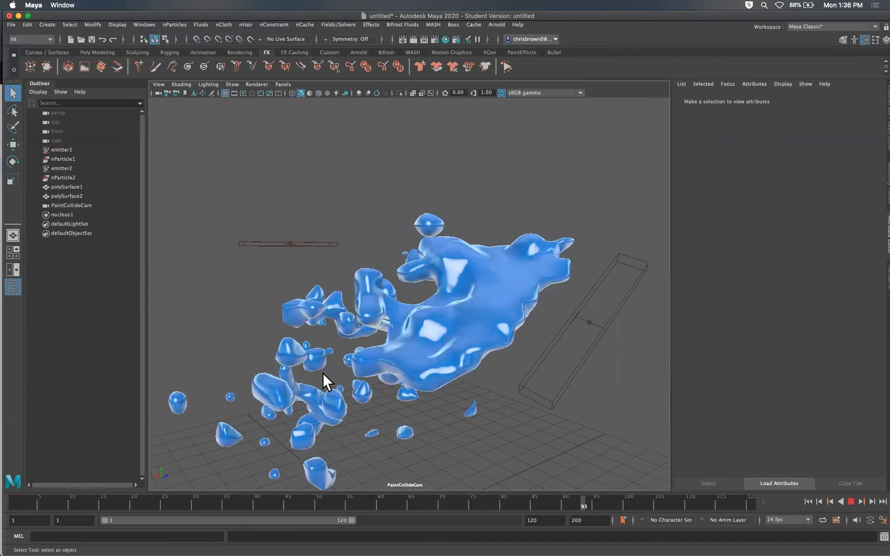
left_click(852, 501)
Step: Start a new scene, discarding the paint collision example
left_click_drag(889, 110, 433, 123)
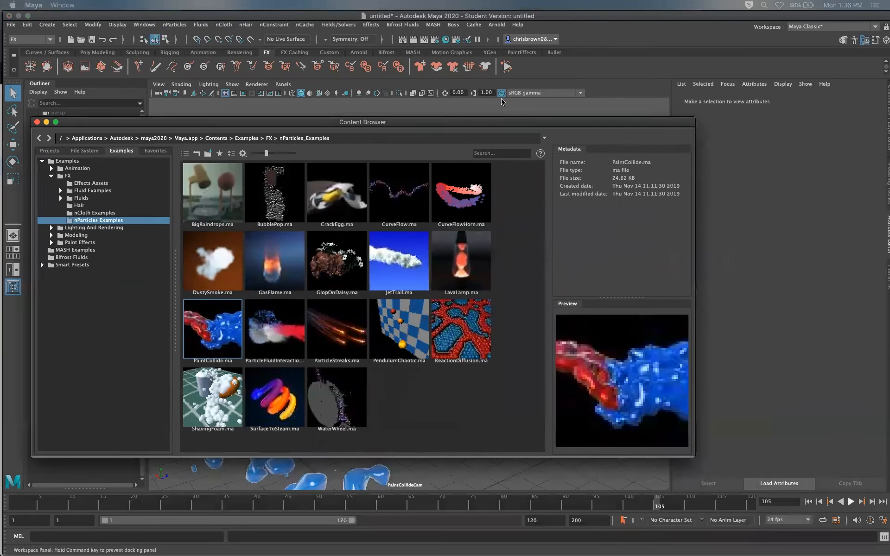
left_click_drag(501, 102, 531, 100)
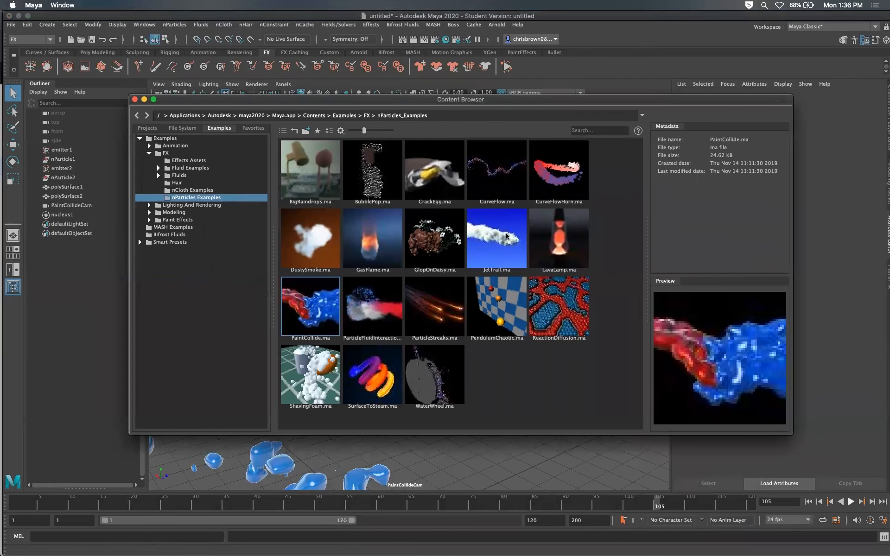
left_click_drag(512, 94, 427, 151)
left_click_drag(519, 152, 889, 140)
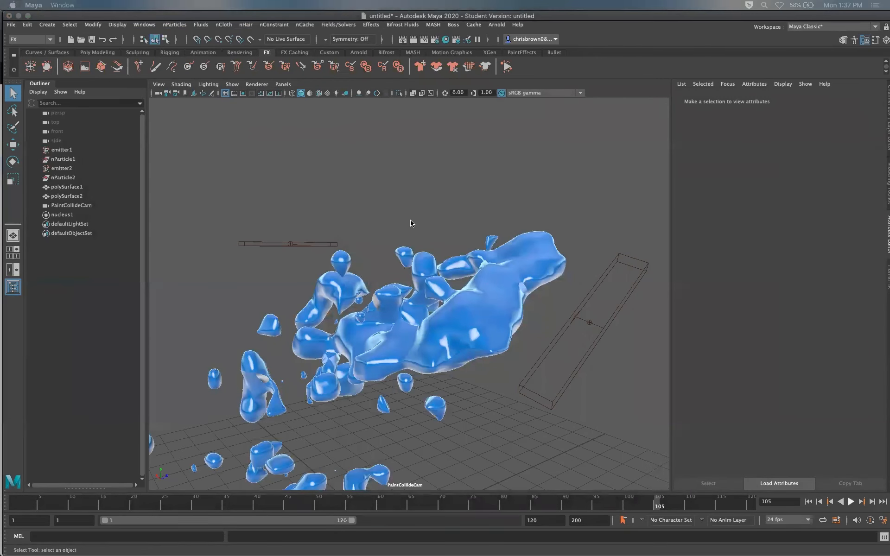
left_click(11, 25)
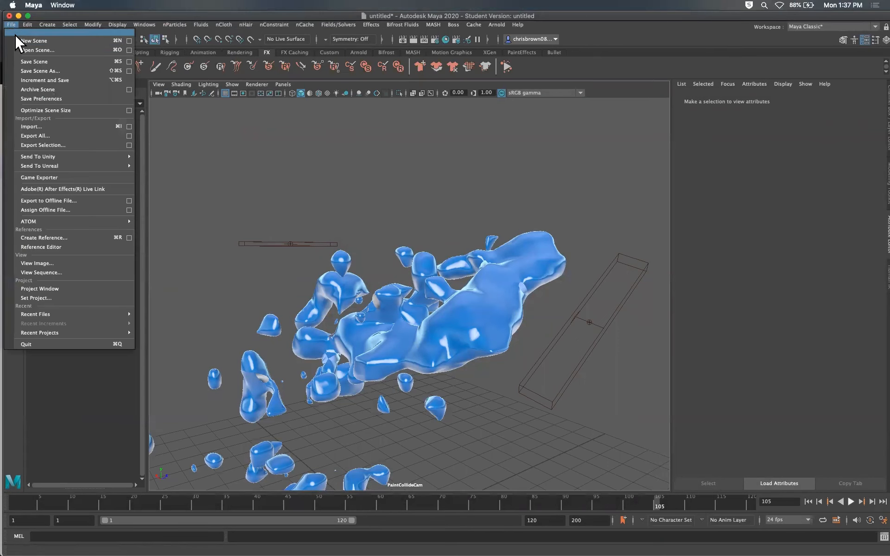
left_click(17, 39)
left_click(443, 271)
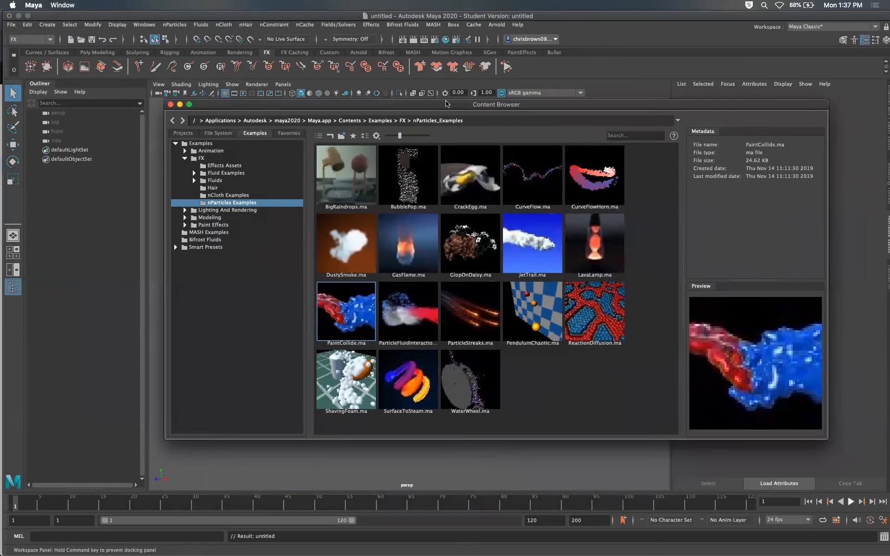
Step: Import the LavaLamp.ma nParticle example and look through its LavaLampCam camera
left_click(580, 242)
left_click_drag(550, 103, 889, 125)
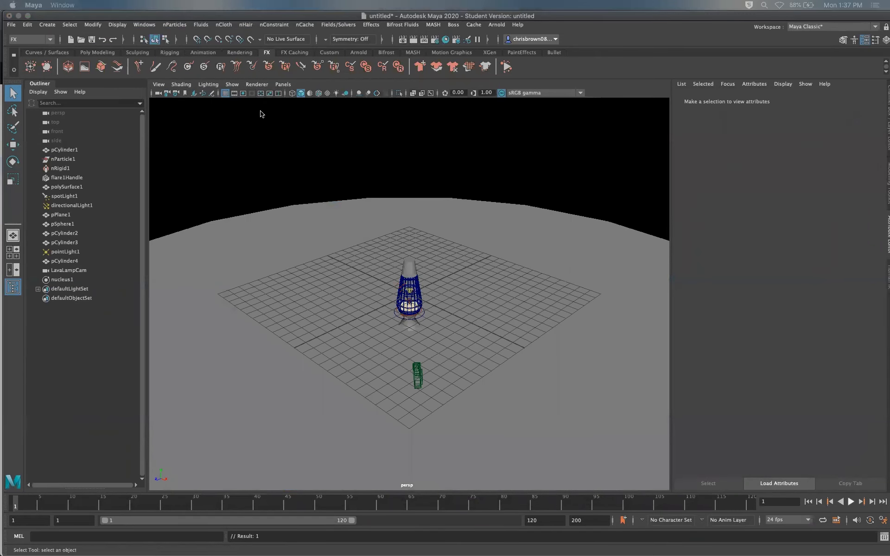
left_click(282, 84)
left_click(280, 84)
left_click(280, 84)
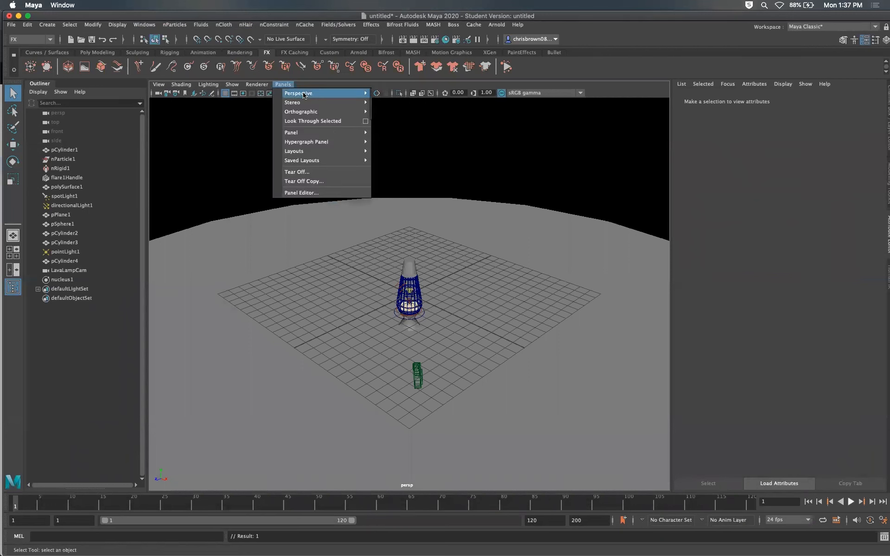
mouse_move(304, 94)
left_click(390, 93)
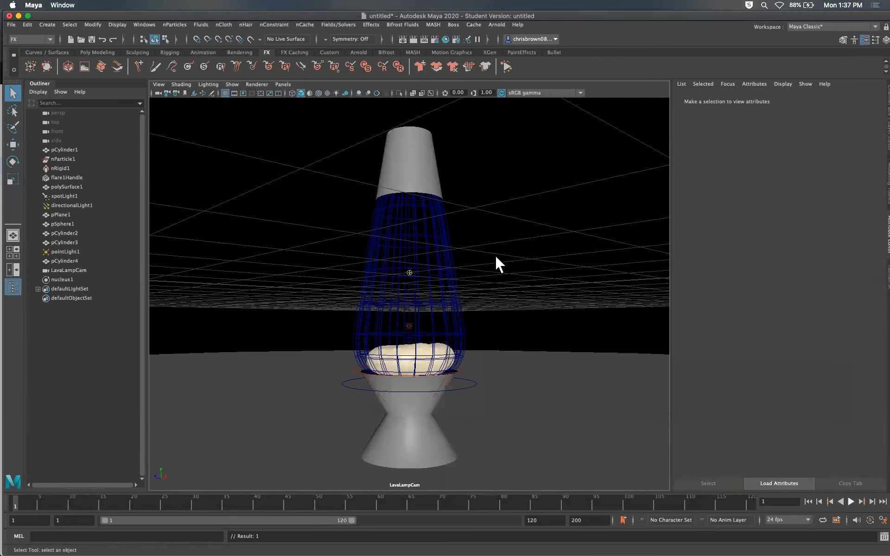
Step: Play the lava lamp simulation from frame 1 and stop playback once blobs have risen in the glass
left_click(12, 504)
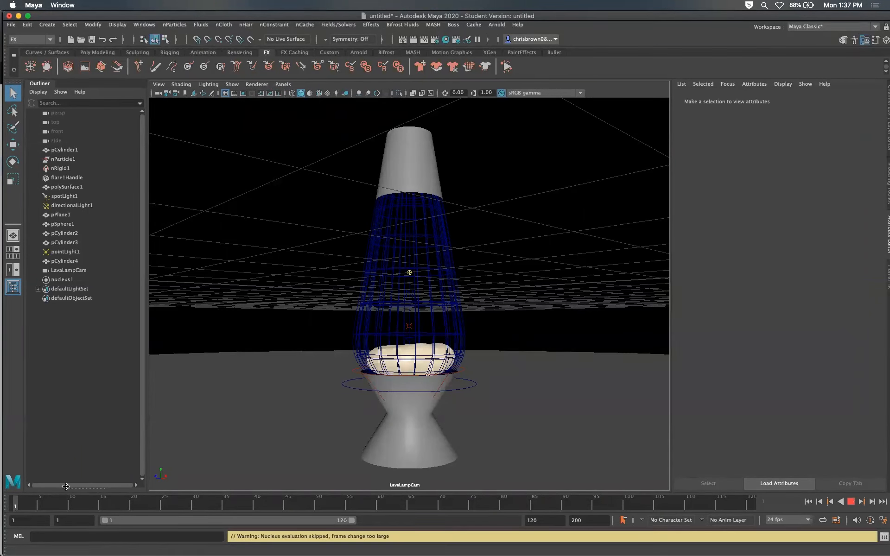
left_click(851, 502)
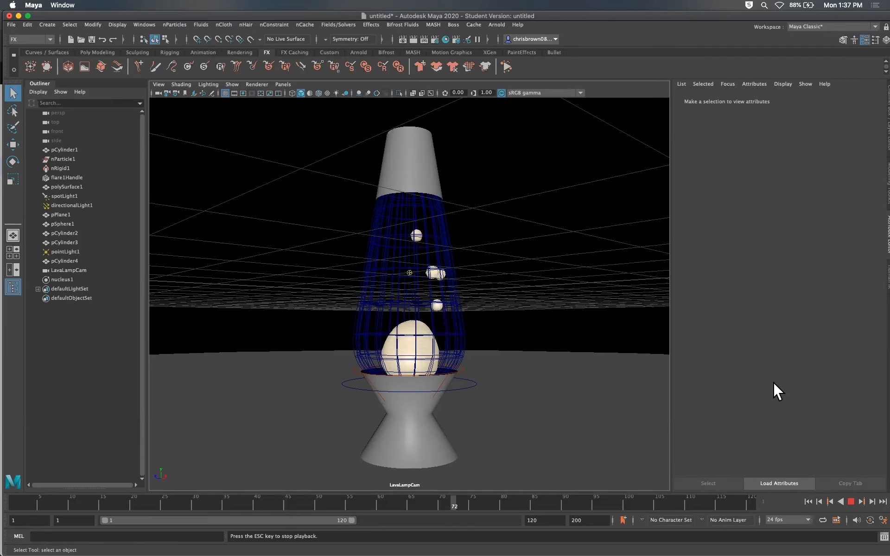
left_click(850, 498)
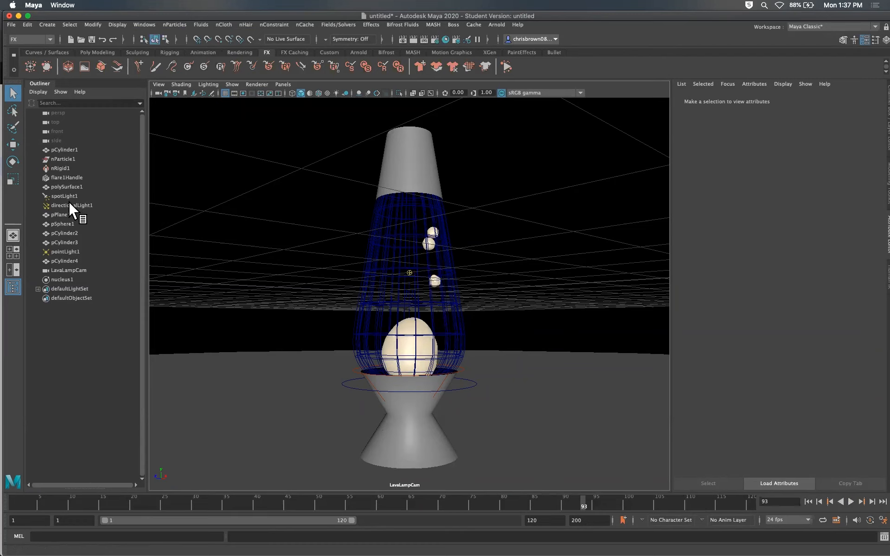
Step: Render the current lava lamp frame with the Arnold Renderer and close the Render View
left_click(485, 26)
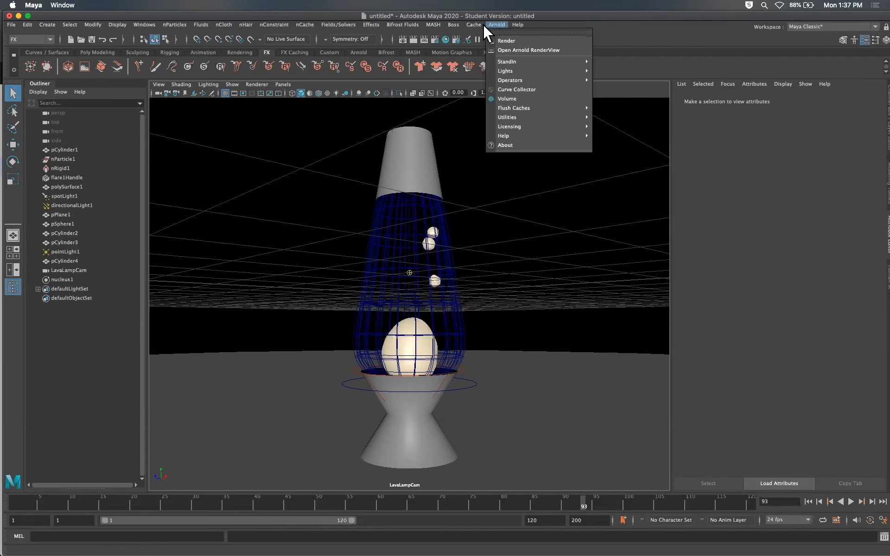
left_click(405, 41)
left_click(414, 39)
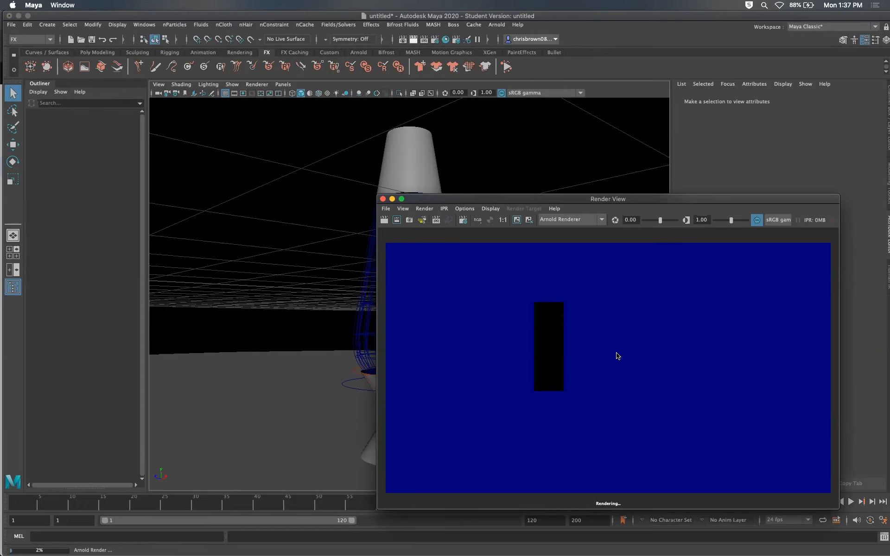
left_click(383, 199)
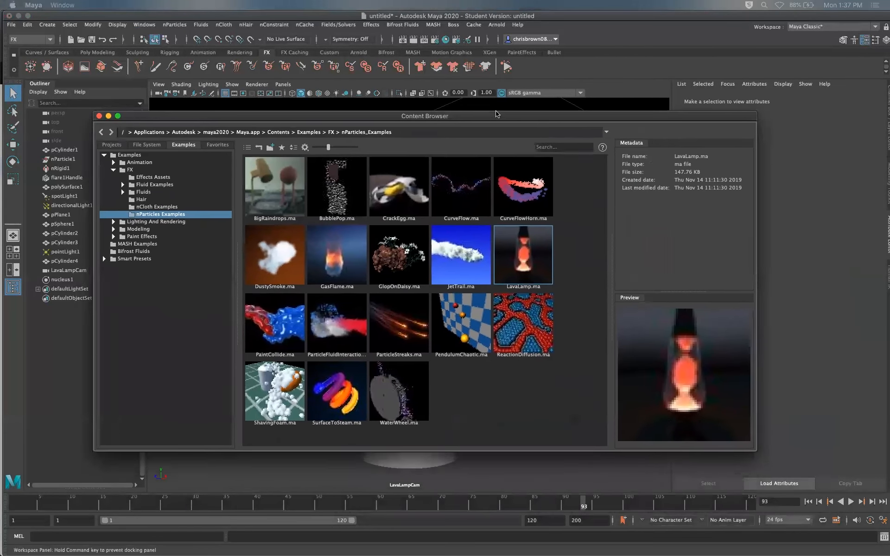
Step: Close the Content Browser showing the nParticle examples
left_click_drag(496, 114, 497, 103)
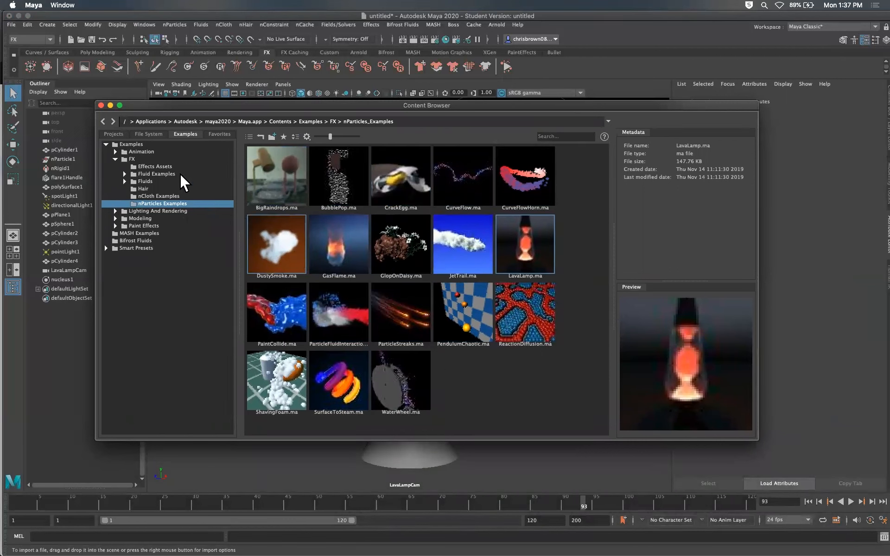
left_click_drag(211, 111, 291, 155)
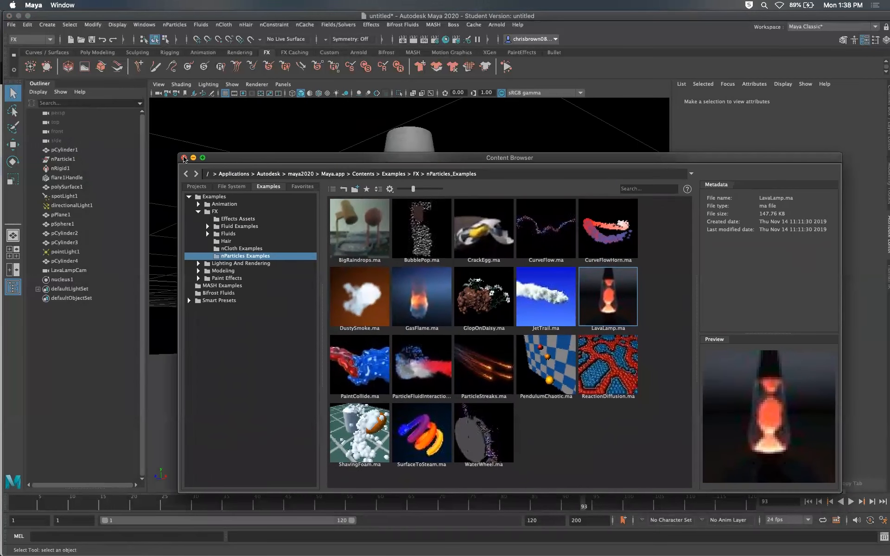
left_click(181, 150)
Step: Start a new scene without saving the lava lamp scene
left_click(174, 23)
left_click(198, 22)
left_click(204, 23)
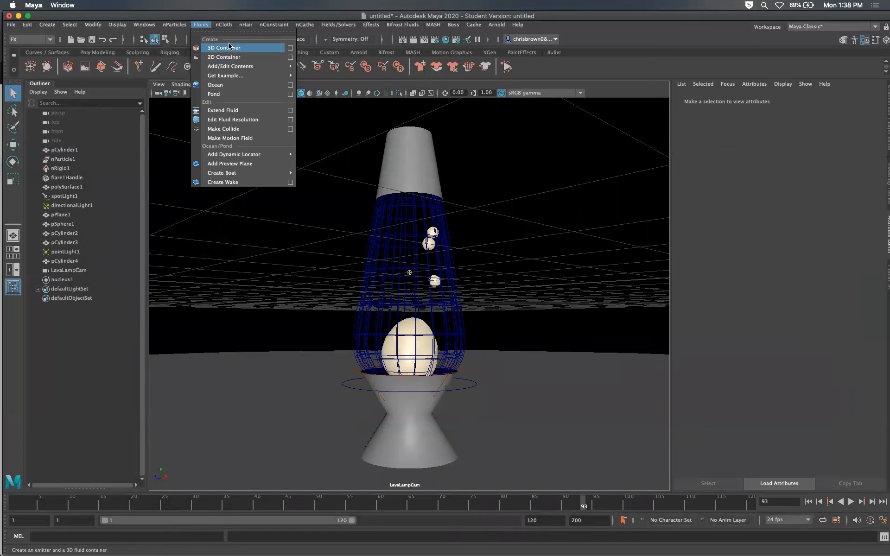
left_click(29, 43)
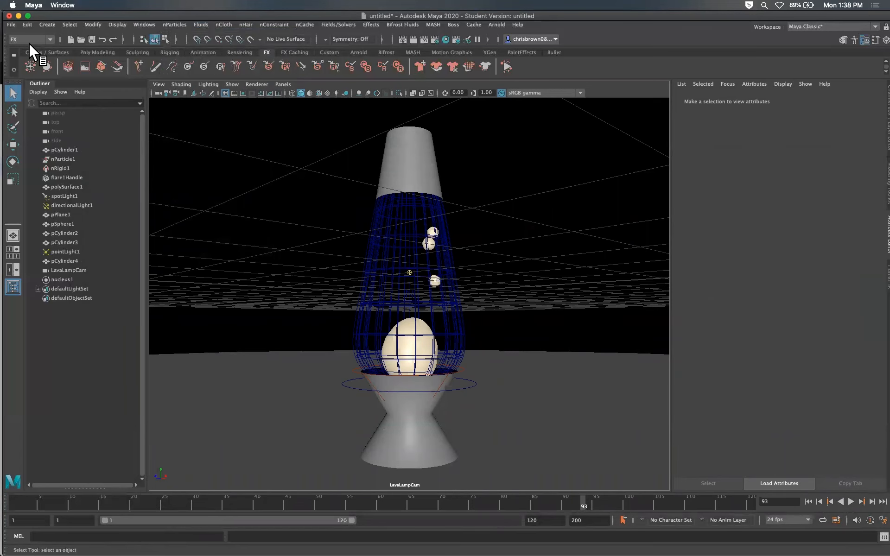
left_click(11, 24)
left_click(26, 41)
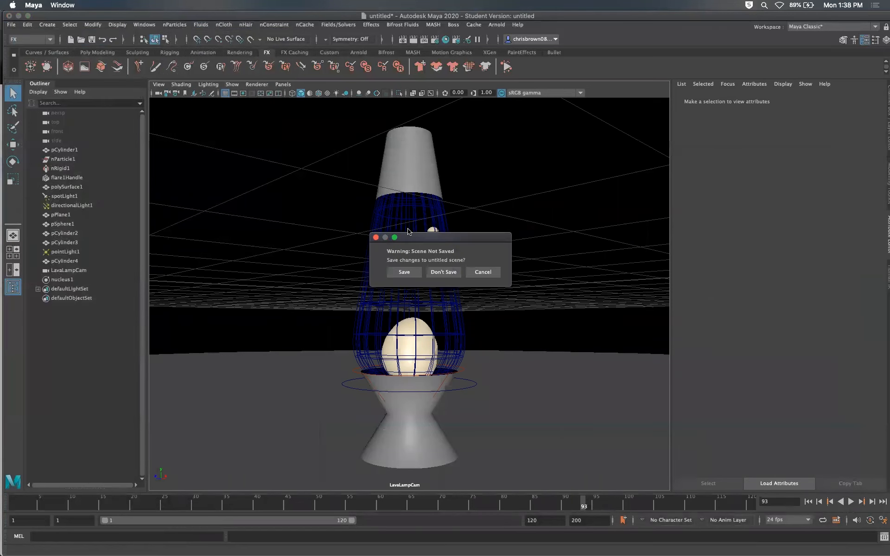
left_click(441, 271)
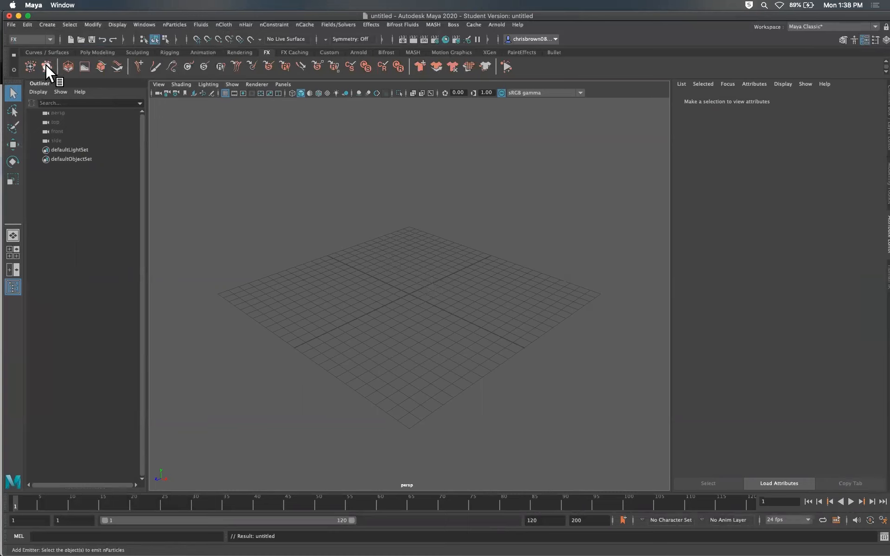
Step: Create a 3D fluid container with an emitter and play its simulation, stopping once smoke has formed
left_click(69, 65)
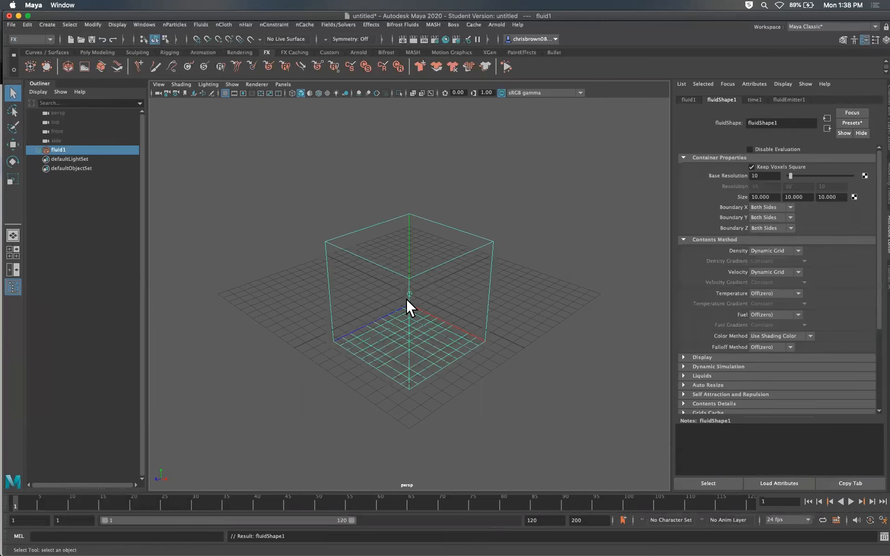
mouse_move(448, 328)
left_mouse_down("alt")
mouse_move(417, 308)
mouse_move(423, 293)
mouse_move(459, 320)
left_mouse_up("alt")
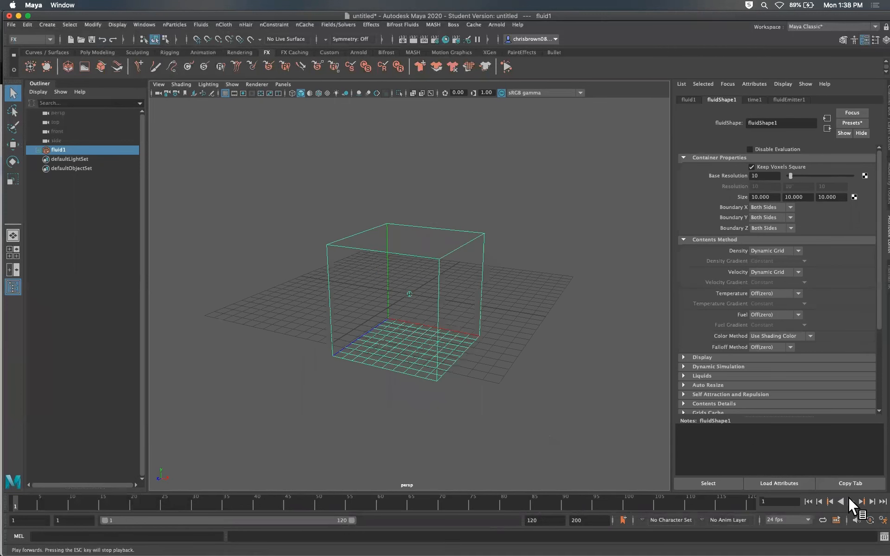
left_click(850, 501)
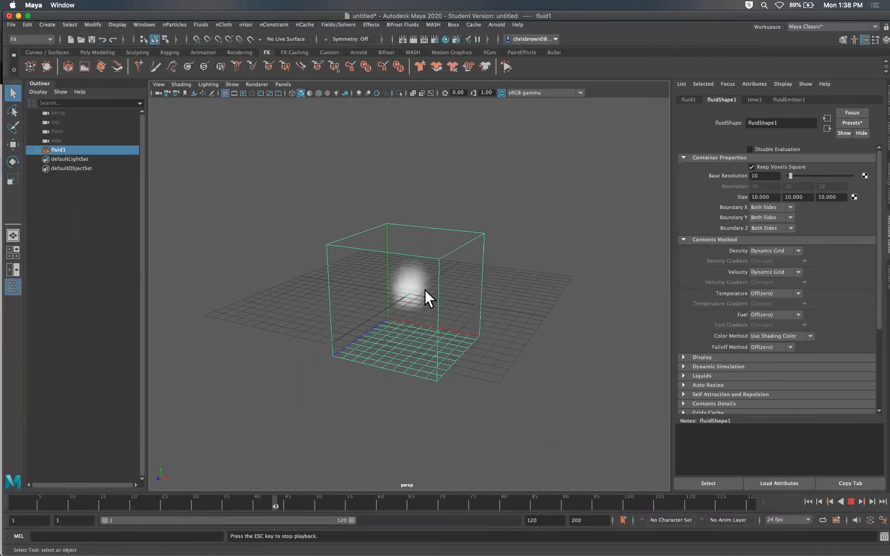
left_click_drag(442, 302, 396, 288, "alt")
left_click_drag(462, 318, 502, 319, "alt")
left_click(851, 502)
Step: Scrub through the timeline to inspect the smoke in the container and return to frame 1
left_click_drag(46, 504, 12, 504)
left_click(337, 498)
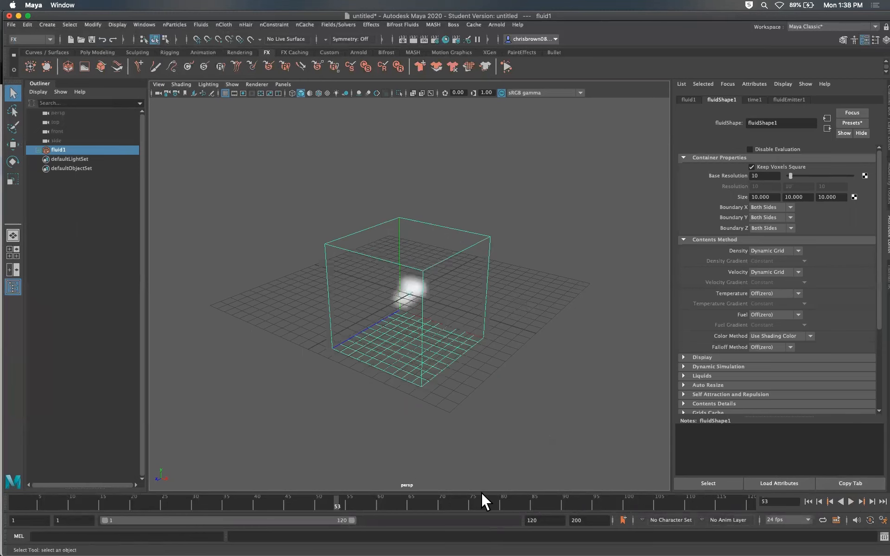
left_click_drag(485, 501, 714, 501)
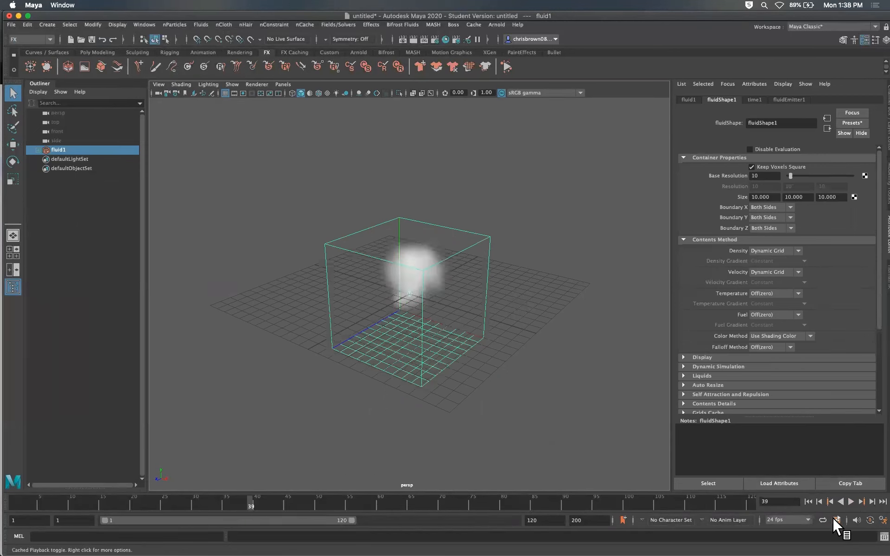
left_click_drag(90, 502, 14, 501)
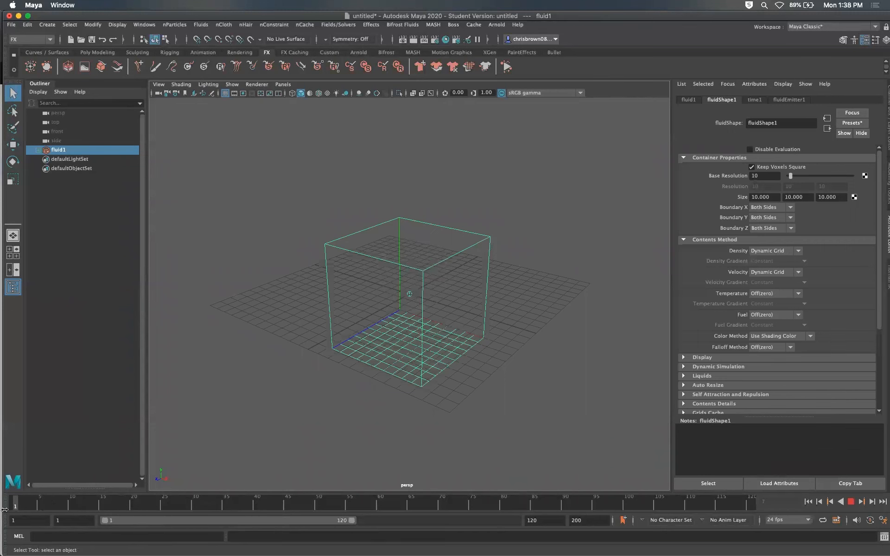
Step: Start a new scene without saving and create a fresh 3D fluid container with an emitter
left_click(10, 24)
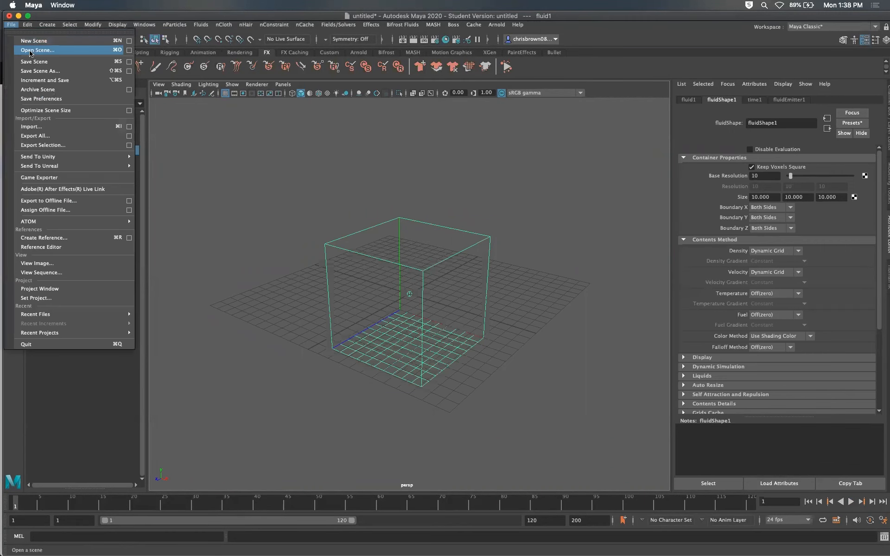
left_click(556, 331)
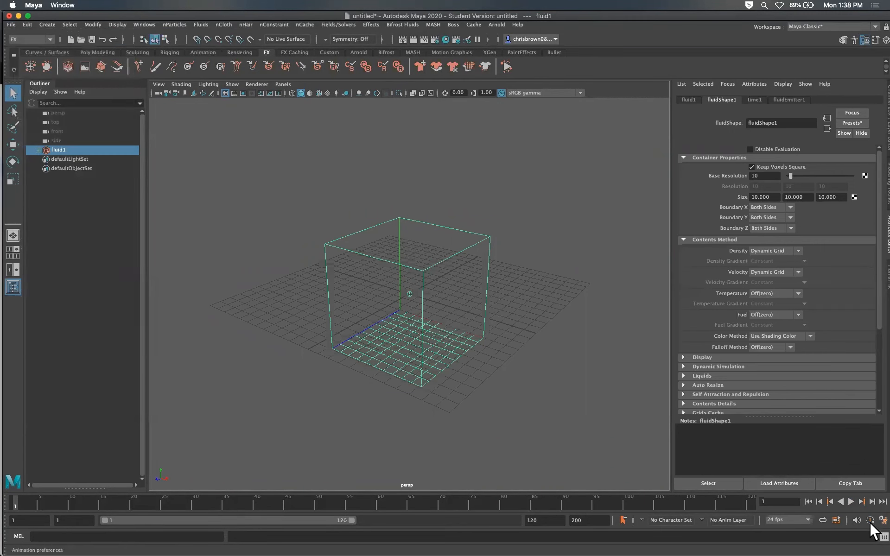
left_click(11, 24)
left_click(28, 35)
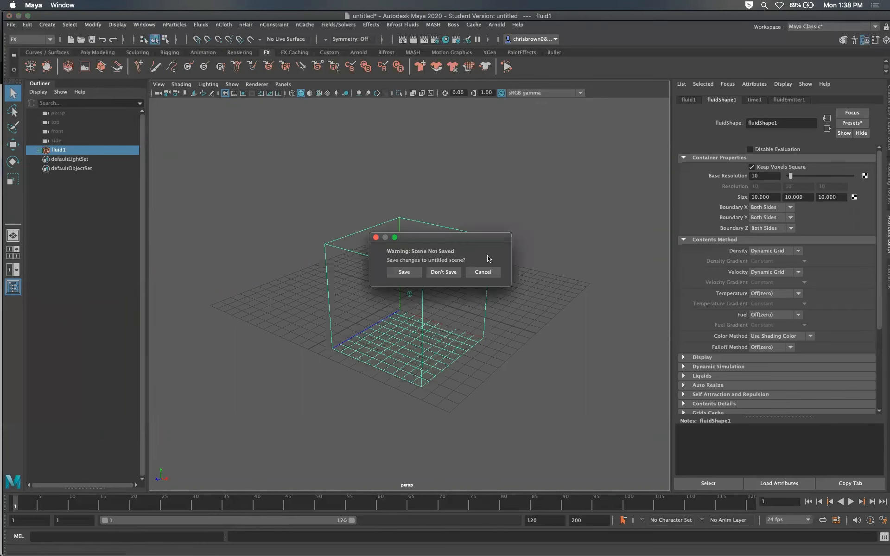
left_click(459, 278)
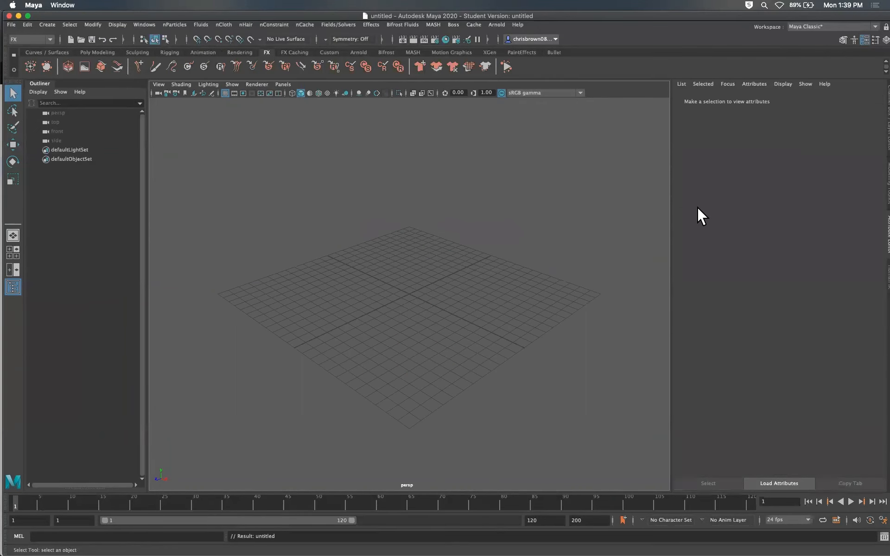
left_click(199, 23)
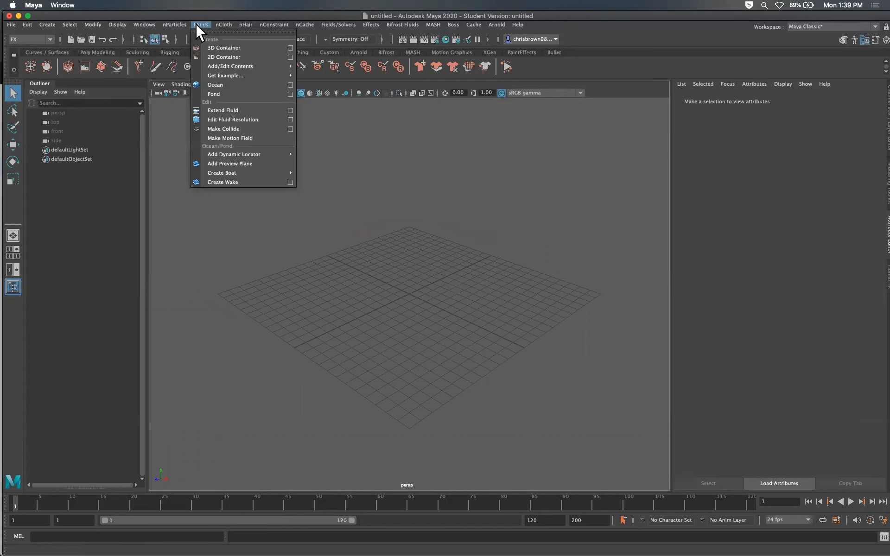
left_click(195, 184)
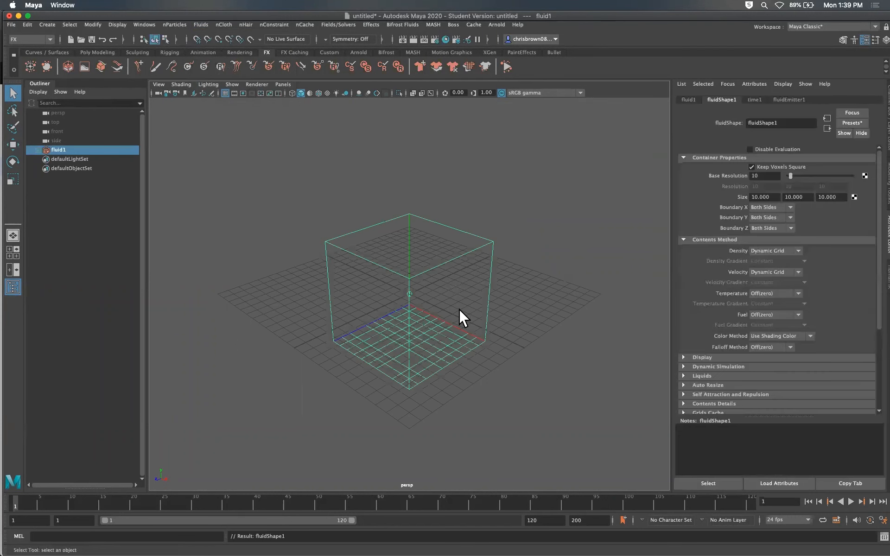
Step: Save a 30 fps framerate and a 30 fps x 1 playback speed in the preferences, and test-play the fluid simulation
left_click(869, 519)
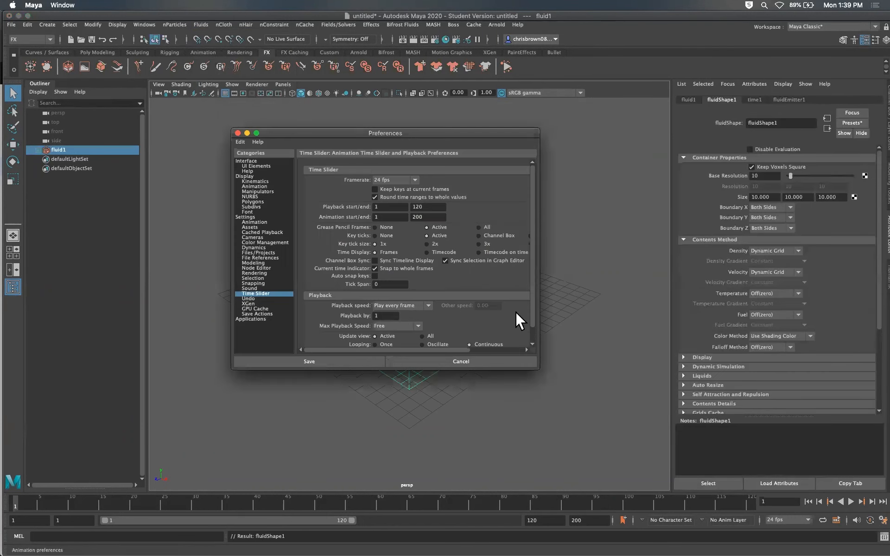
left_click(402, 306)
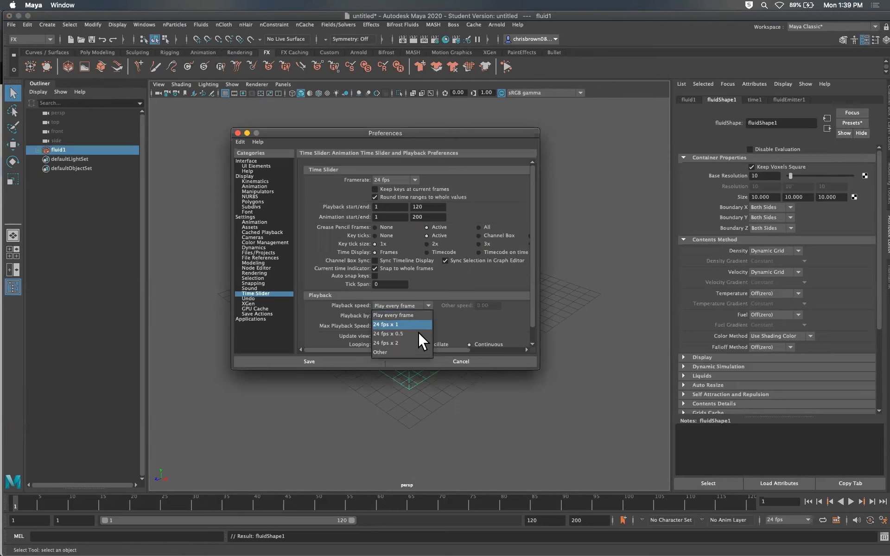
left_click(493, 206)
left_click(410, 179)
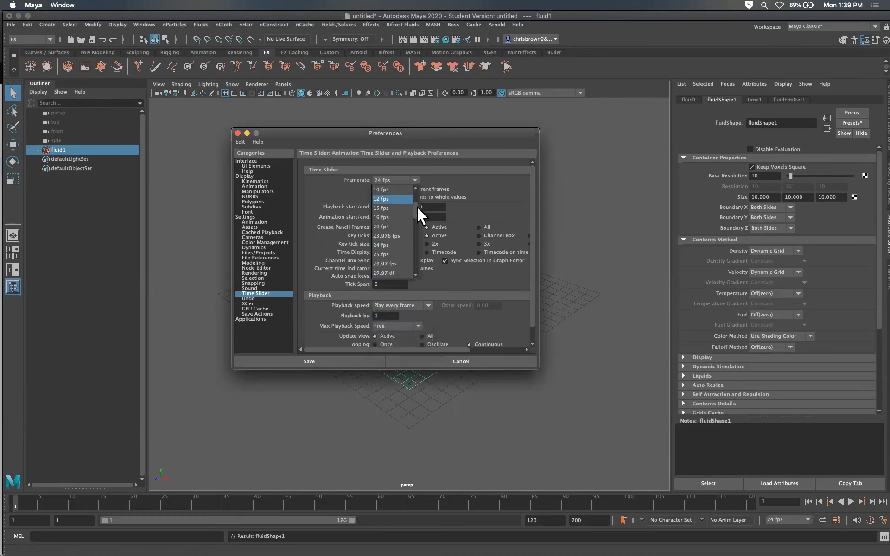
left_click(381, 245)
left_click(411, 306)
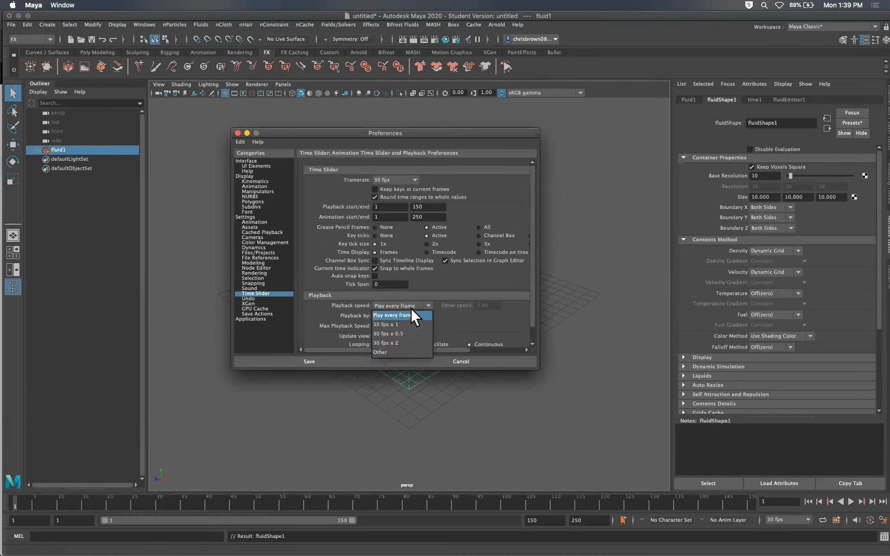
left_click(401, 325)
left_click(355, 360)
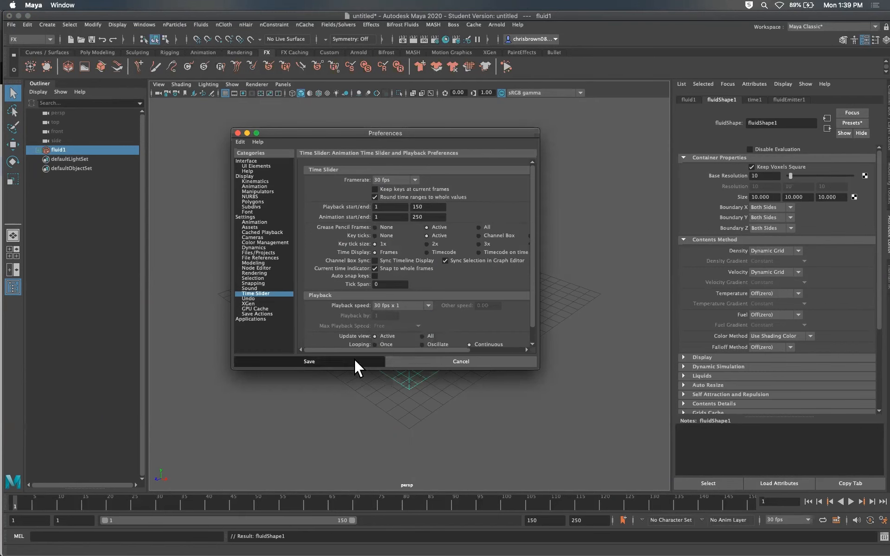
left_click(851, 501)
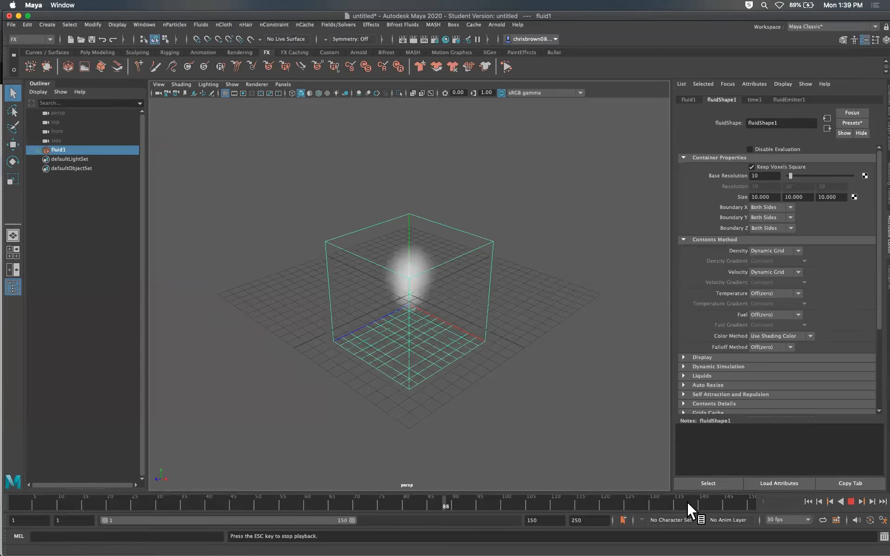
left_click(850, 498)
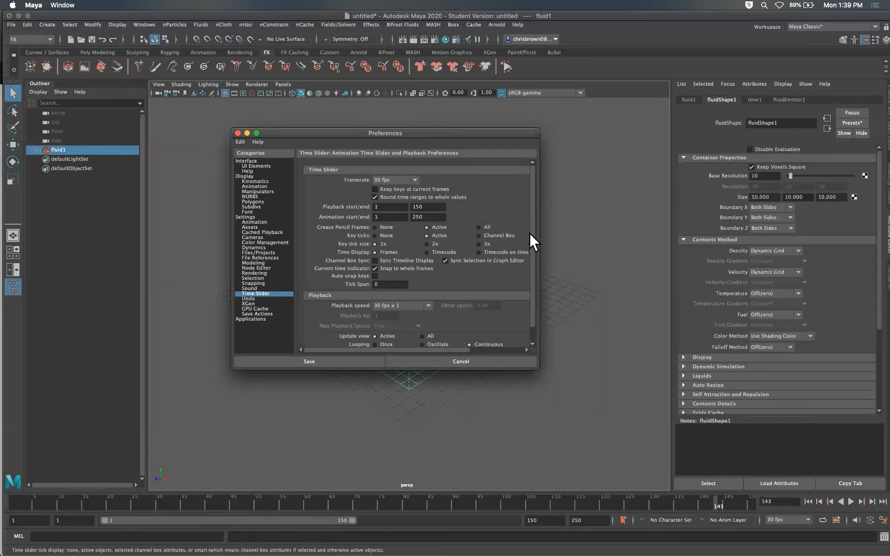
Step: Set the playback speed to Play every frame in the Time Slider preferences and save them
left_click_drag(531, 232, 533, 250)
left_click(411, 289)
left_click(404, 299)
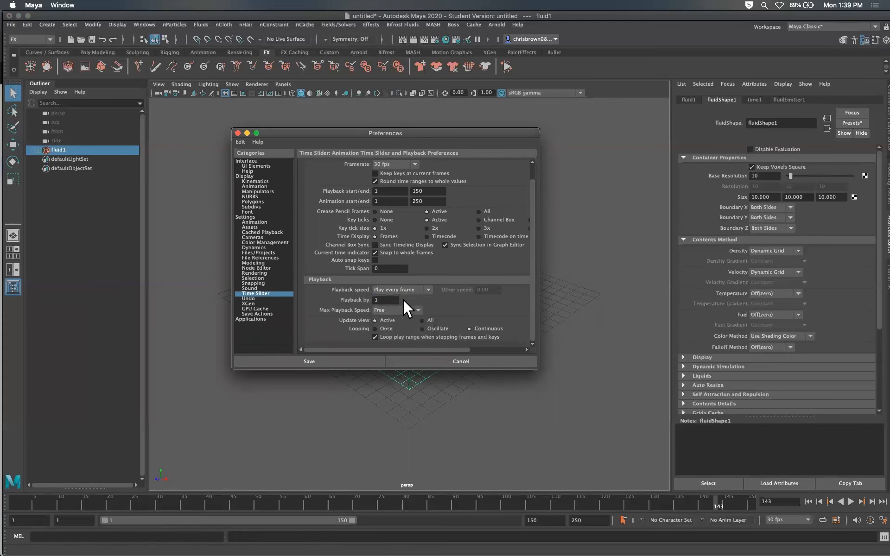
left_click(357, 358)
Step: Play the fluid simulation from frame 1 and stop playback around frame 115
left_click(32, 503)
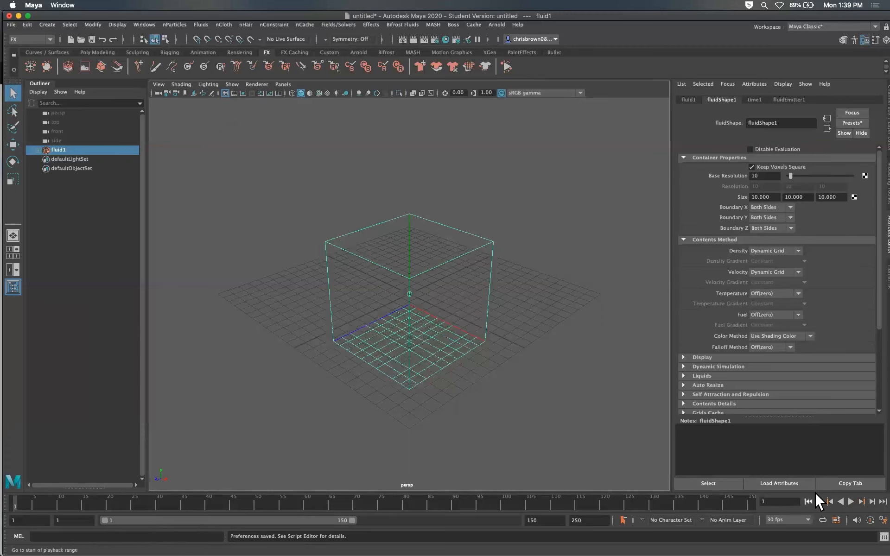
left_click(850, 499)
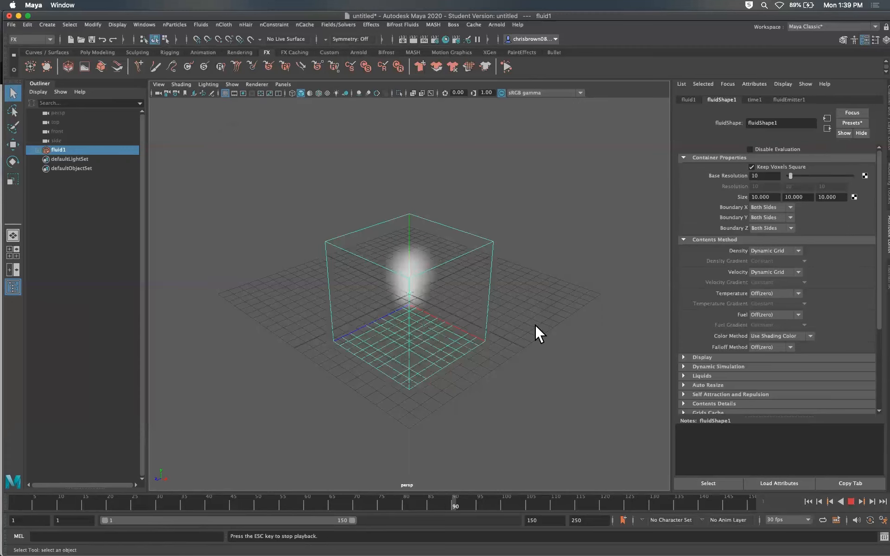
left_click(851, 501)
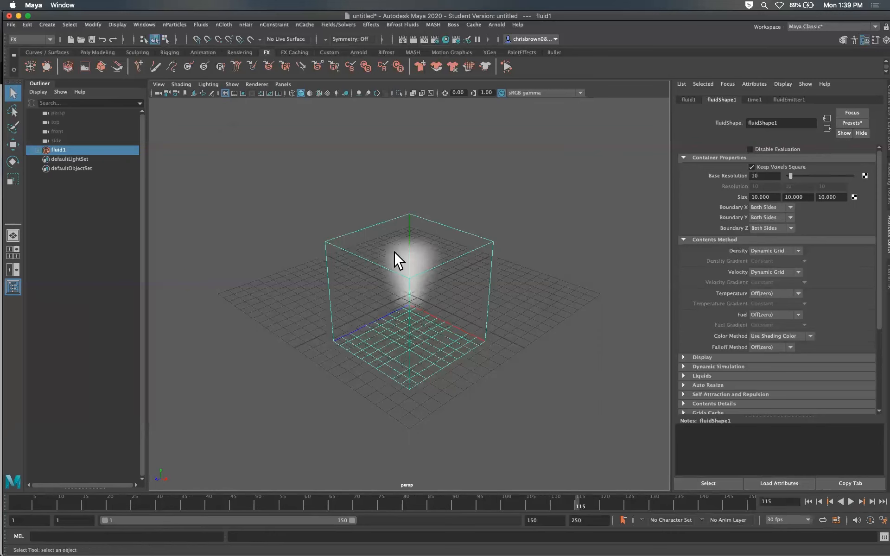
Step: Expand fluid1 in the Outliner and select its fluidEmitter1 to view the emitter attributes
left_click(63, 157, "ctrl")
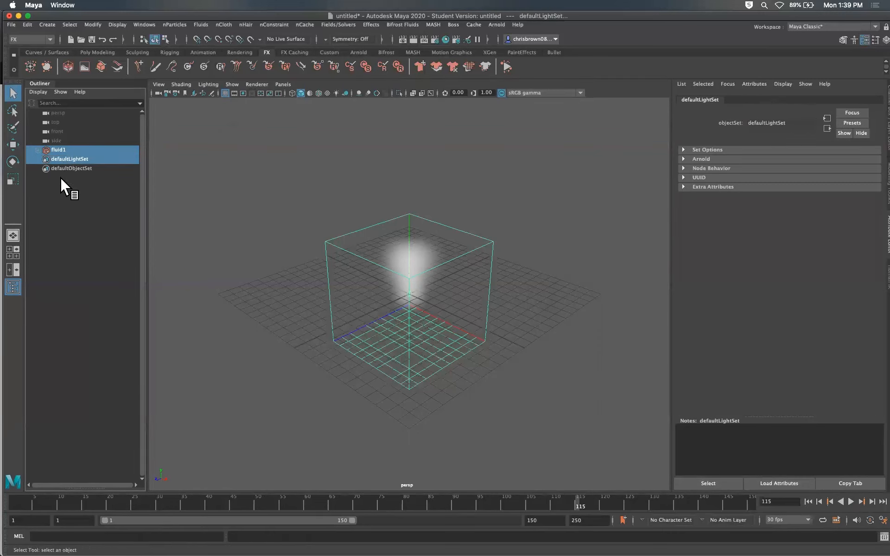
left_click(61, 179)
left_click(59, 149)
left_click(37, 150)
left_click(65, 159)
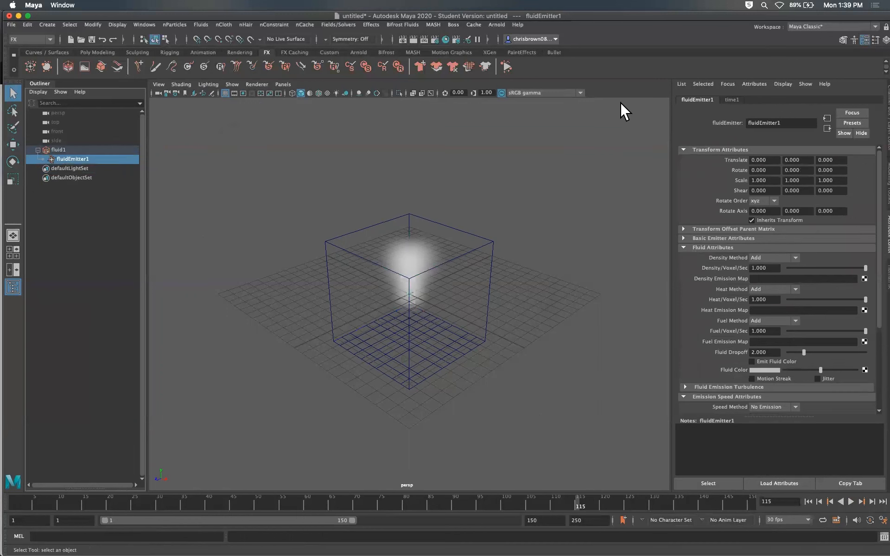
Step: Set the Liquid Method of the fluid1 container to Density Based Mass in its Liquids attributes
left_click(86, 150)
scroll(872, 216, "down", 5)
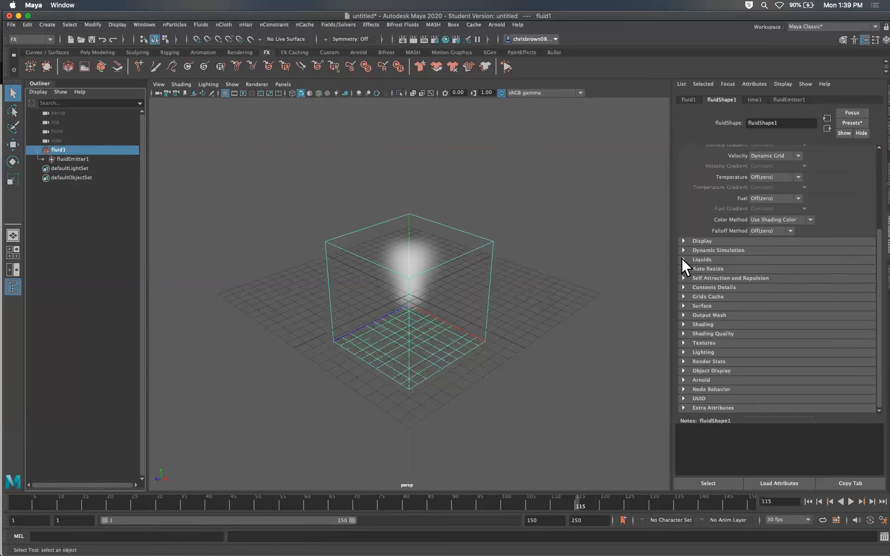
left_click(684, 260)
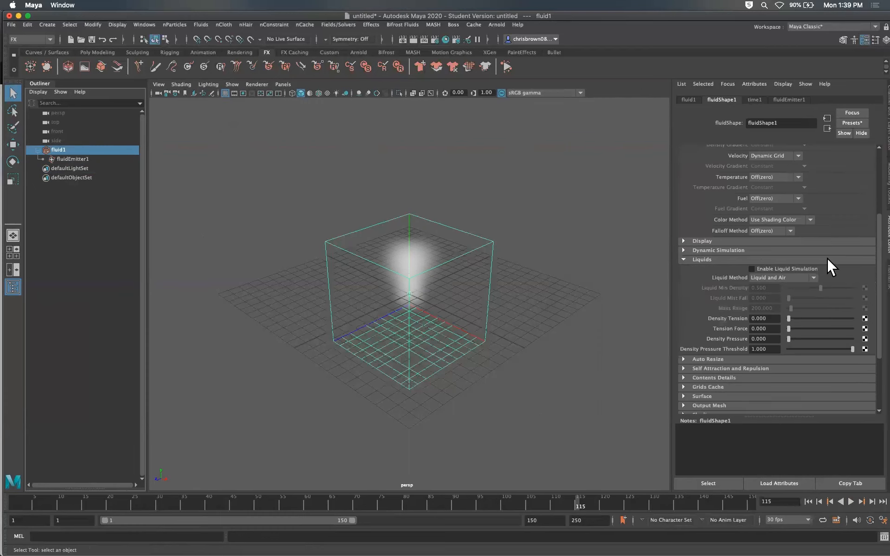
left_click(805, 276)
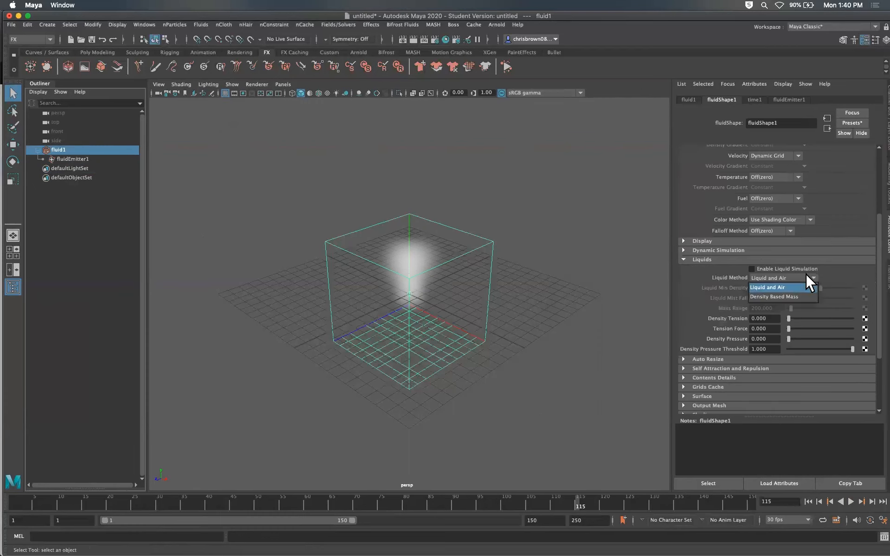
left_click(789, 295)
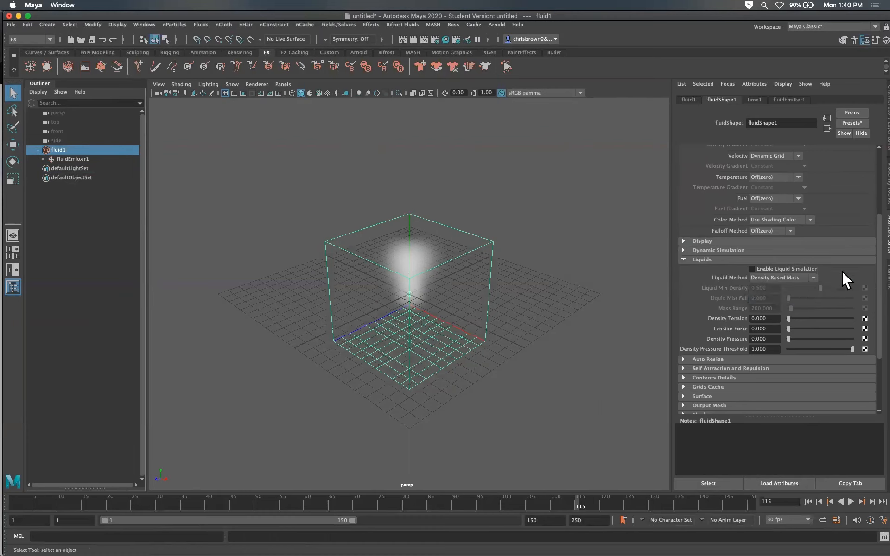
scroll(870, 266, "down", 5)
scroll(862, 227, "up", 7)
scroll(855, 309, "down", 5)
scroll(757, 267, "down", 5)
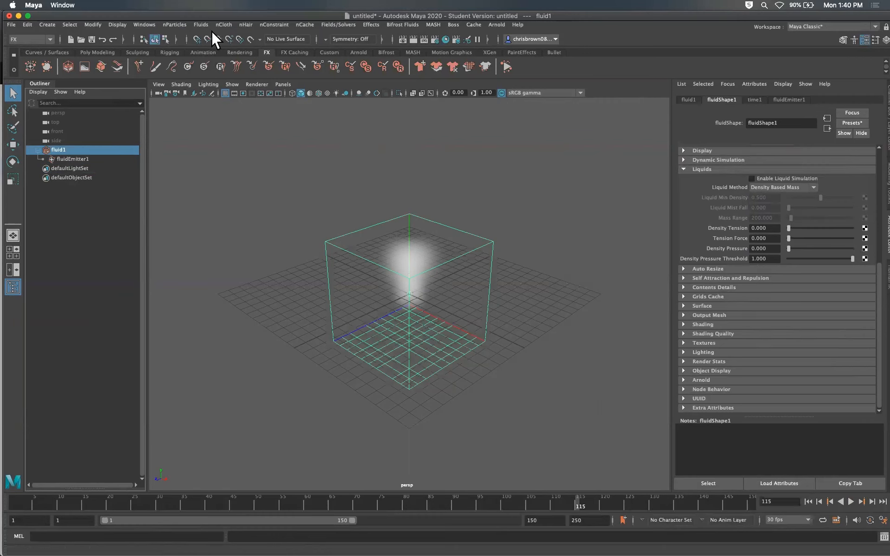
left_click(201, 24)
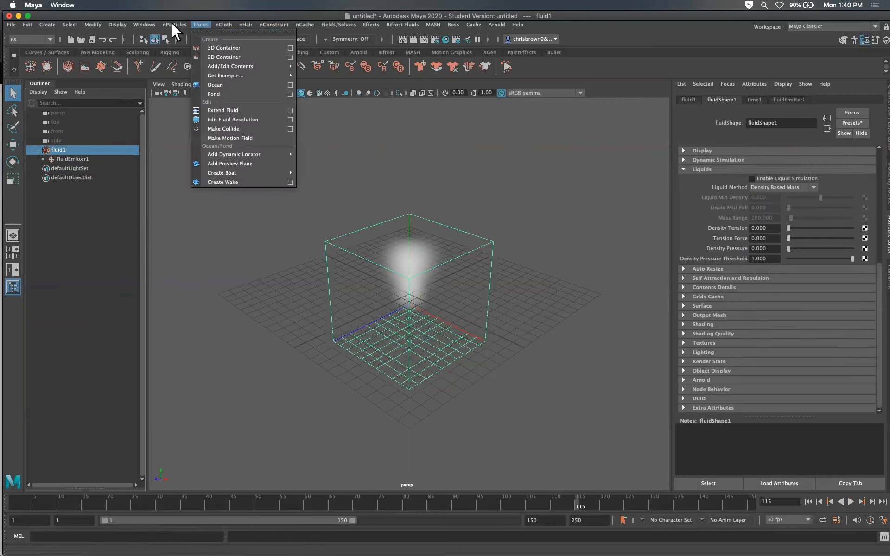
Step: Open the Ocean/Pond fluid examples in the Content Browser and move its window aside to uncover the viewport
left_click(172, 23)
left_click(197, 24)
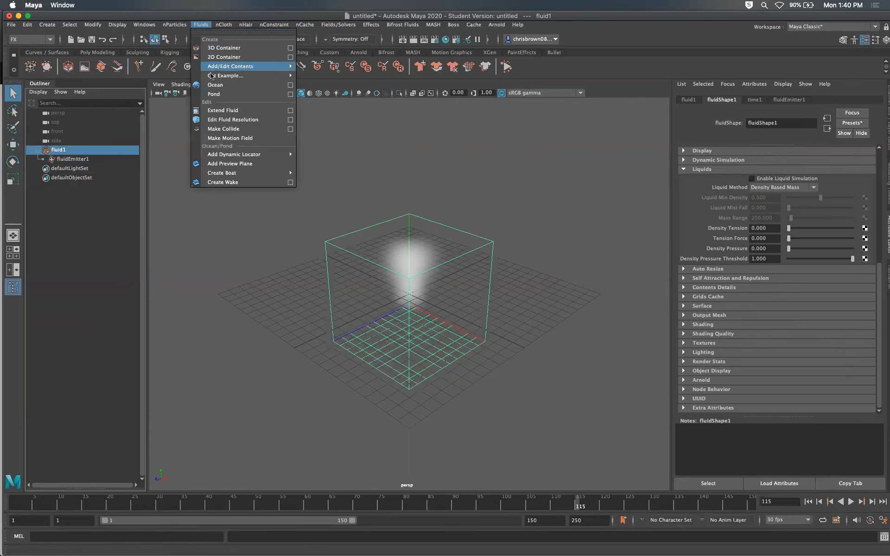
mouse_move(242, 77)
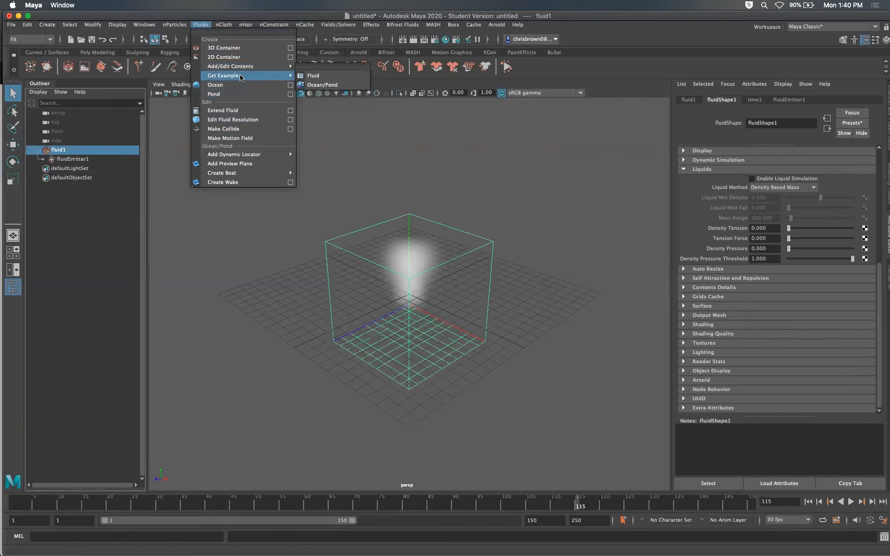
left_click(315, 85)
left_click_drag(557, 162, 544, 106)
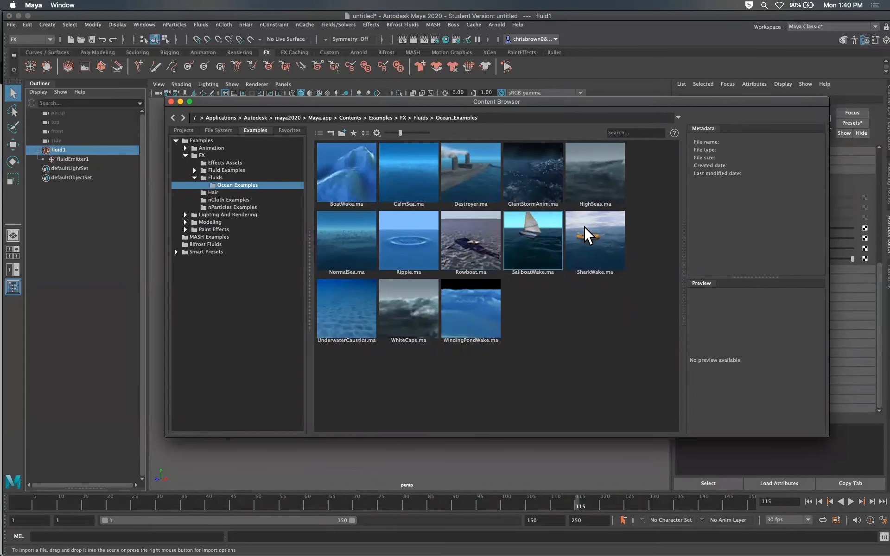
left_click_drag(218, 102, 867, 154)
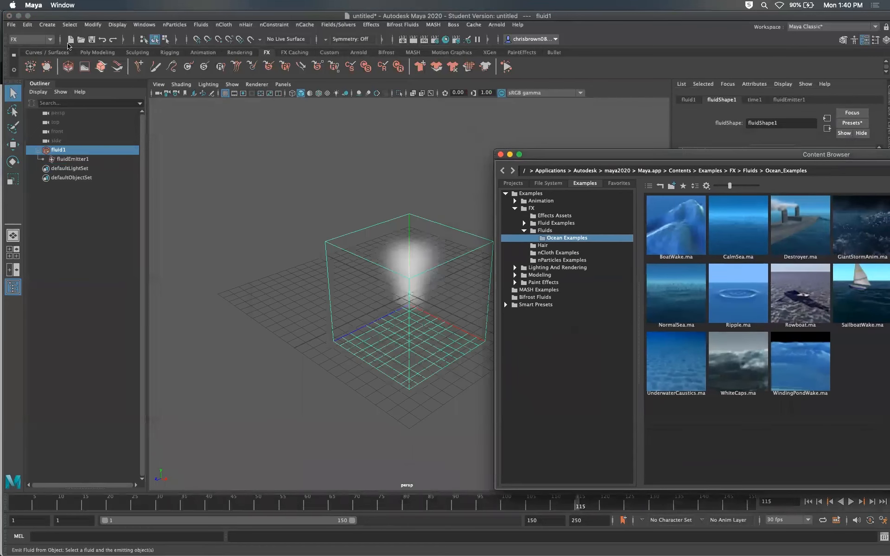
Step: Create a new scene without saving the current one and import the BoatWake.ma ocean example
left_click(11, 24)
left_click(21, 33)
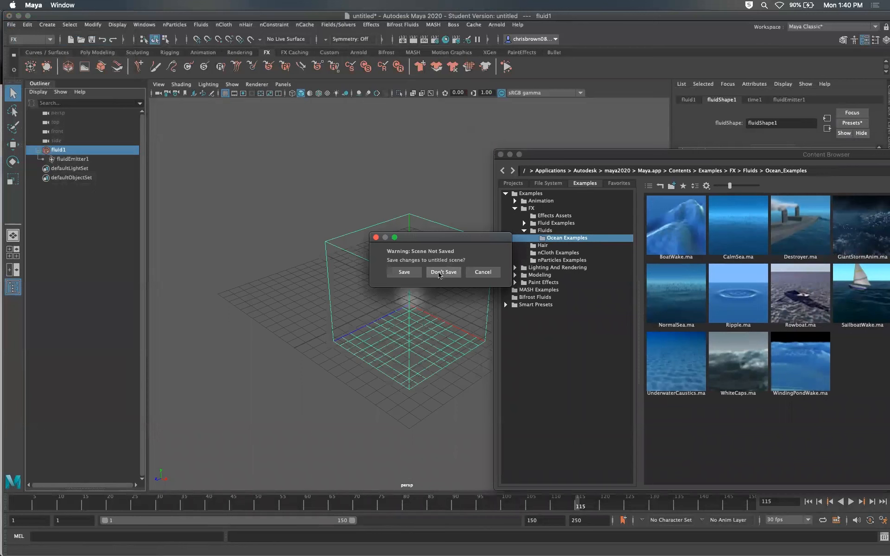
left_click(441, 272)
double_click(666, 222)
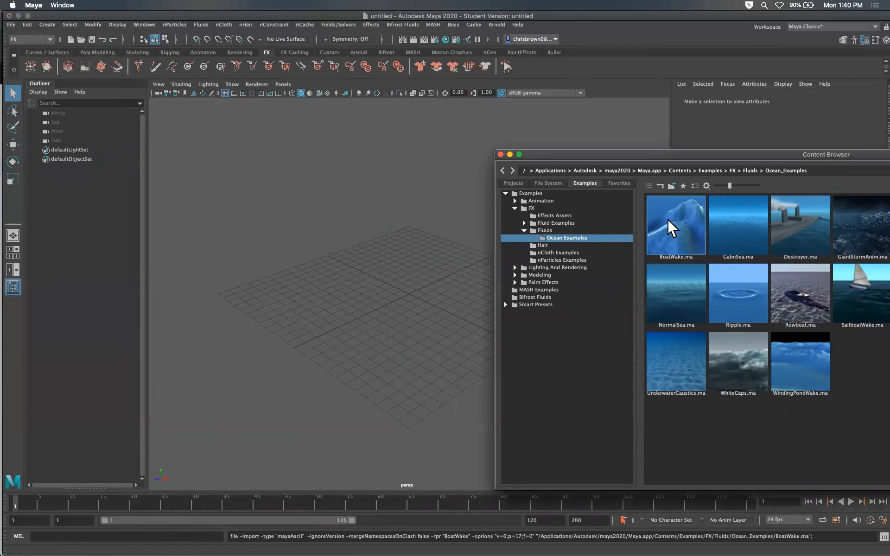
Step: Uncover the viewport and play the imported boat wake simulation, returning to frame 1 at the end
left_click_drag(635, 157, 889, 184)
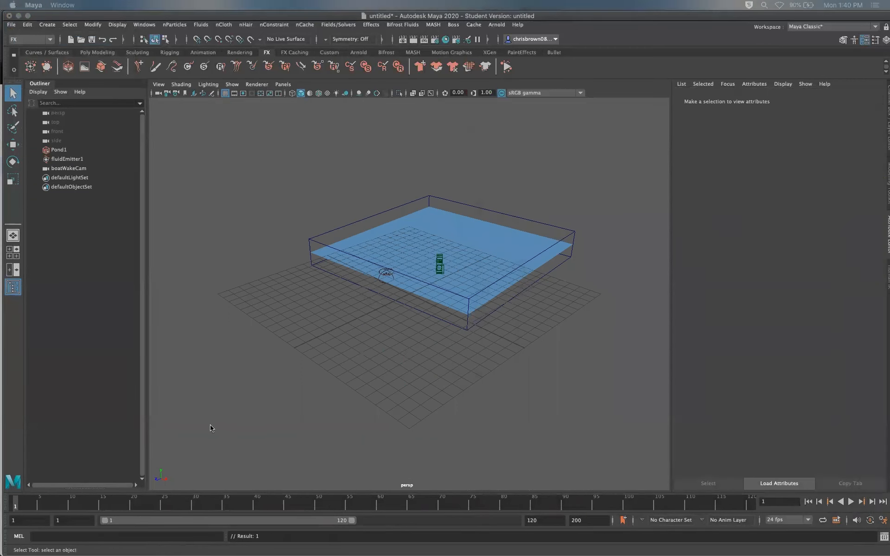
left_click(19, 509)
key("alt+v")
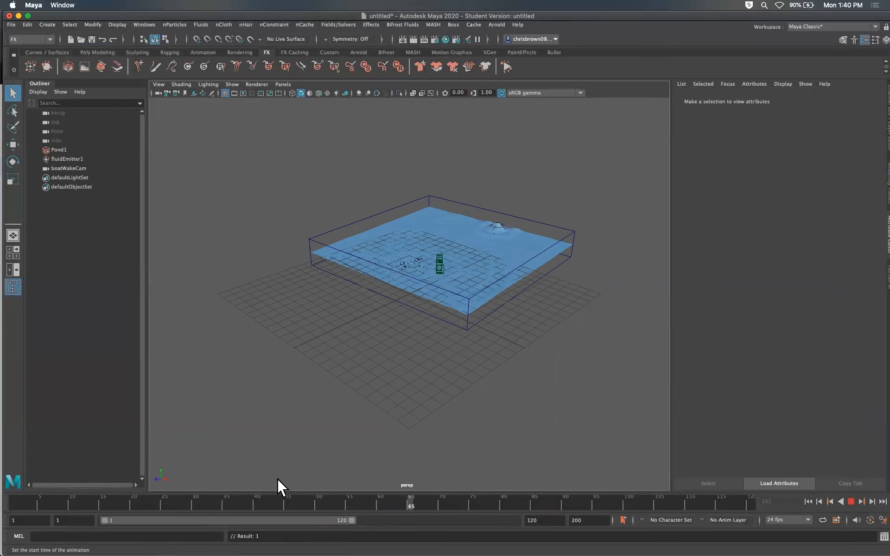
left_click(16, 504)
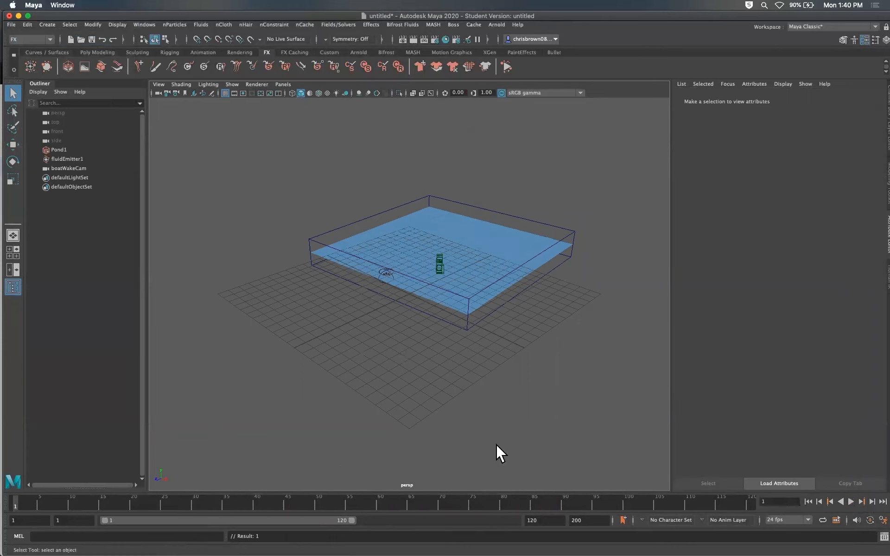
Step: Replay the boat wake simulation from frame 1, examine the moving wake up close, and stop playback
left_click(849, 501)
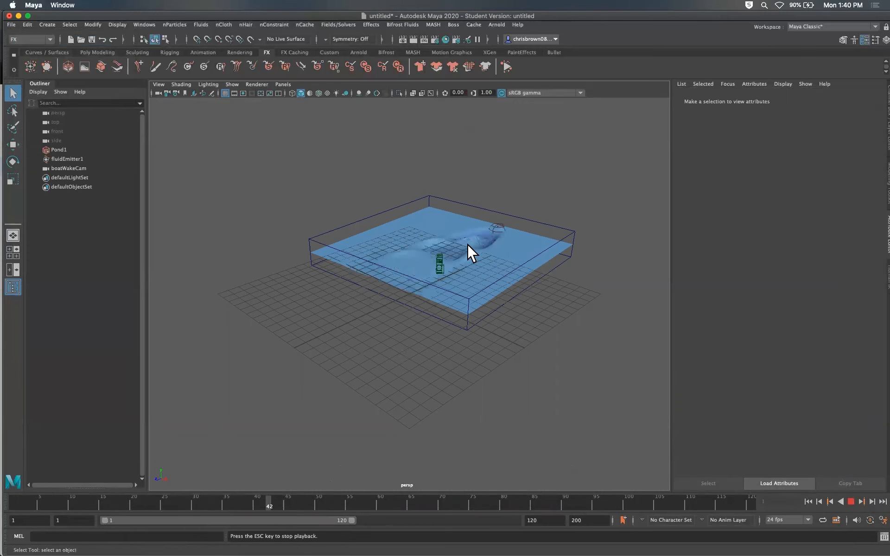
right_click_drag(458, 257, 662, 331, "alt")
mouse_move(482, 278)
left_mouse_down("alt")
mouse_move(511, 262)
mouse_move(475, 269)
left_mouse_up("alt")
middle_click_drag(473, 270, 417, 310, "alt")
right_click_drag(459, 283, 585, 296, "alt")
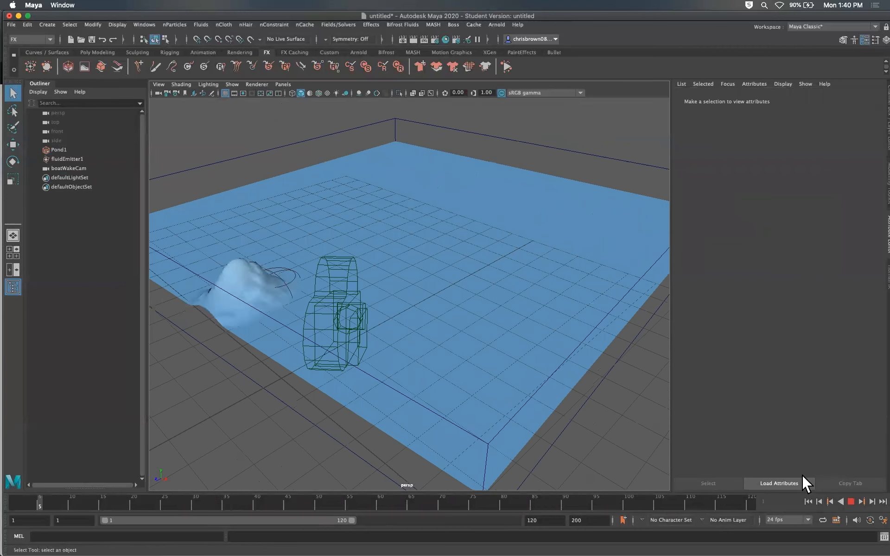
left_click(851, 501)
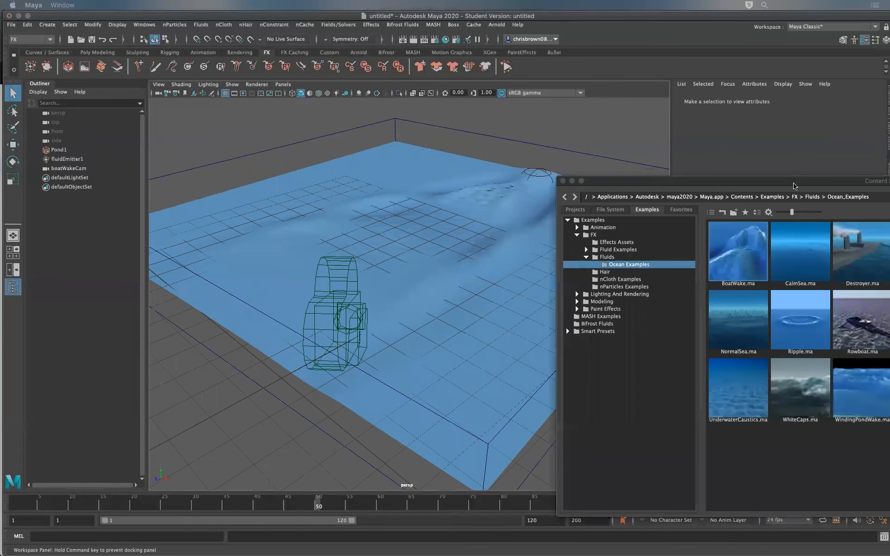
Step: Start a new empty scene without saving the boat wake scene
left_click(11, 25)
left_click(26, 35)
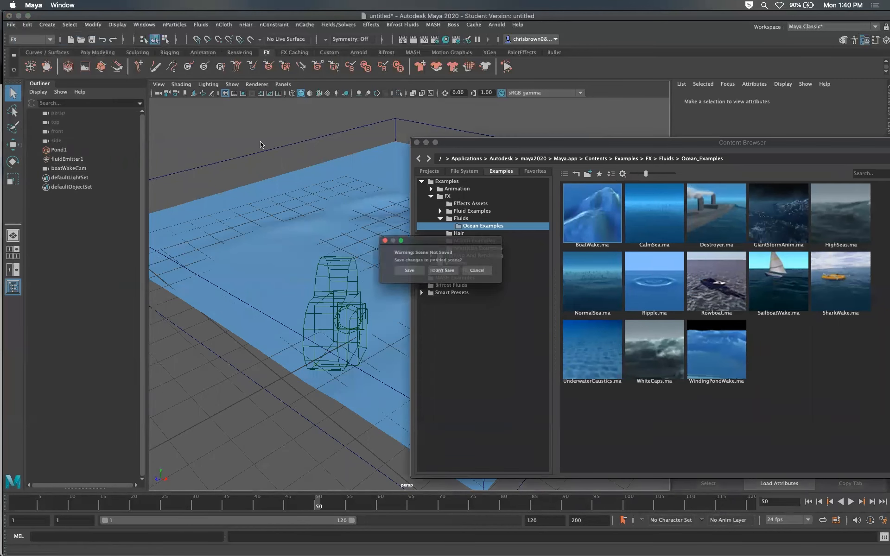
left_click(444, 274)
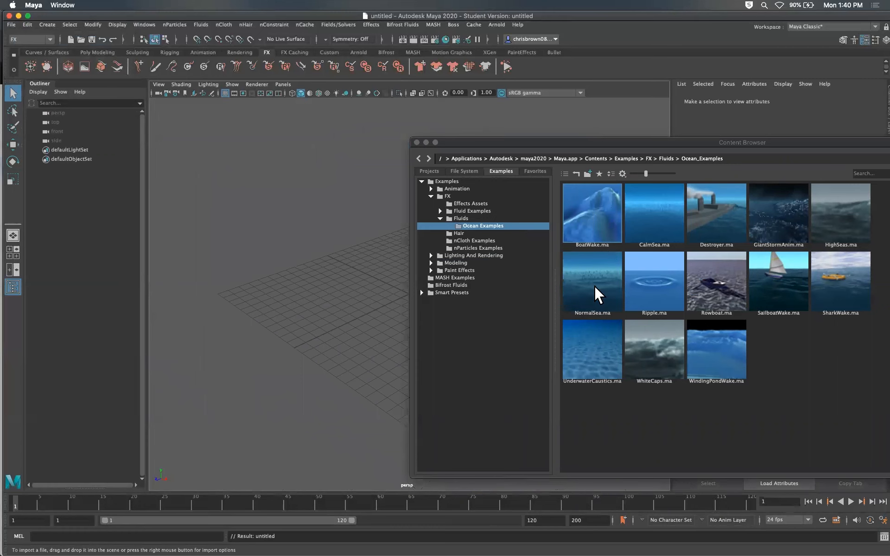
Step: Import the GiantStormAnim.ma ocean example and view the scene through the GiantStormCam camera
left_click(787, 216)
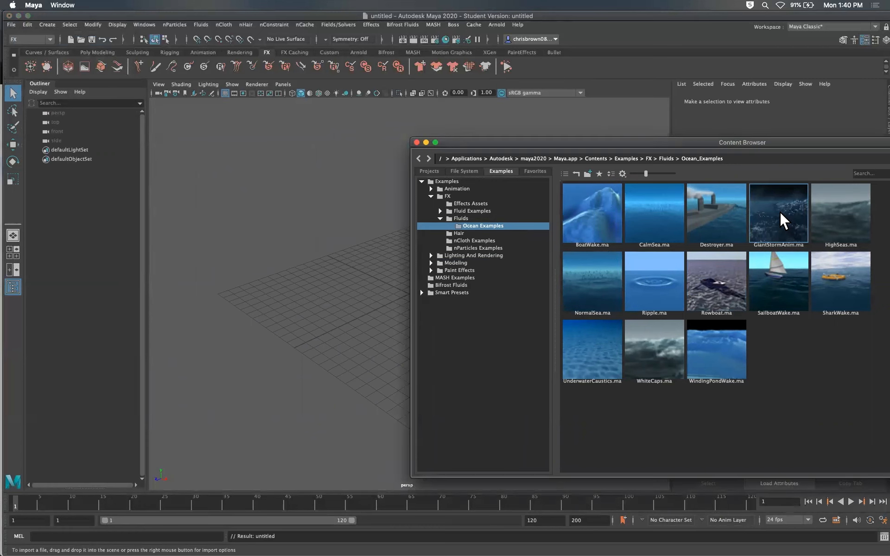
double_click(784, 219)
left_click(417, 143)
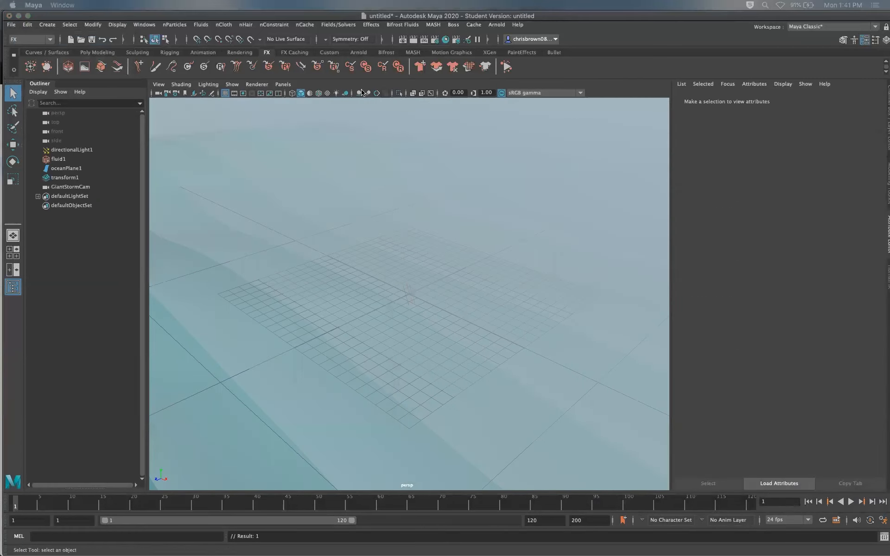
left_click(284, 84)
mouse_move(305, 94)
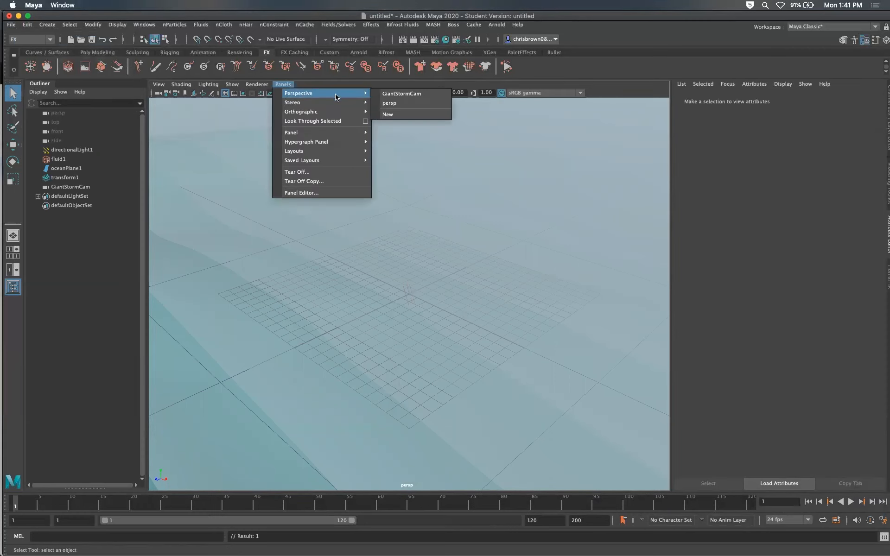
left_click(403, 94)
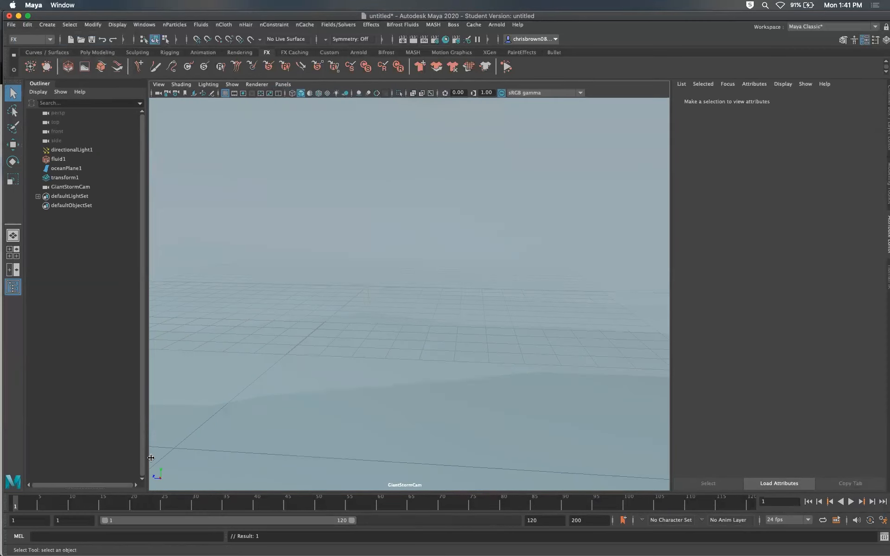
Step: Play the giant storm animation, stop it, and set the current frame to 88
left_click(850, 501)
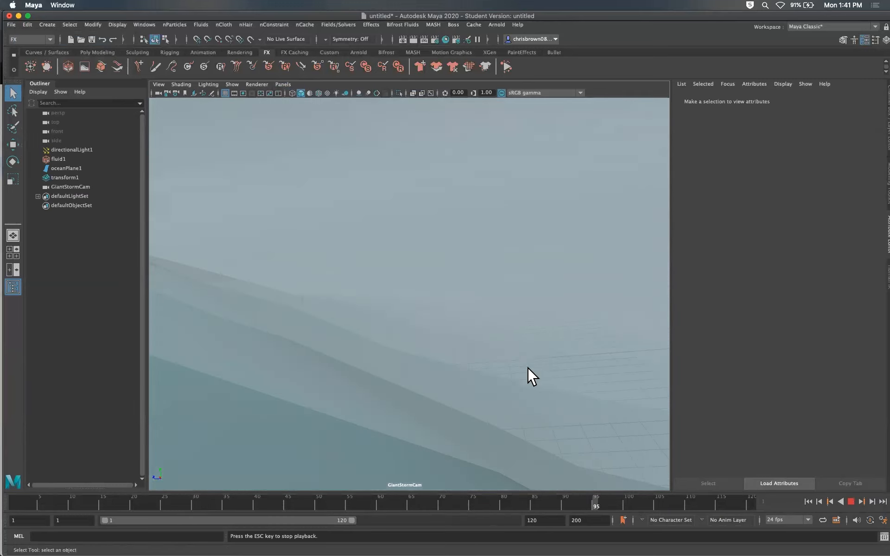
left_click(851, 502)
left_click_drag(624, 502, 553, 502)
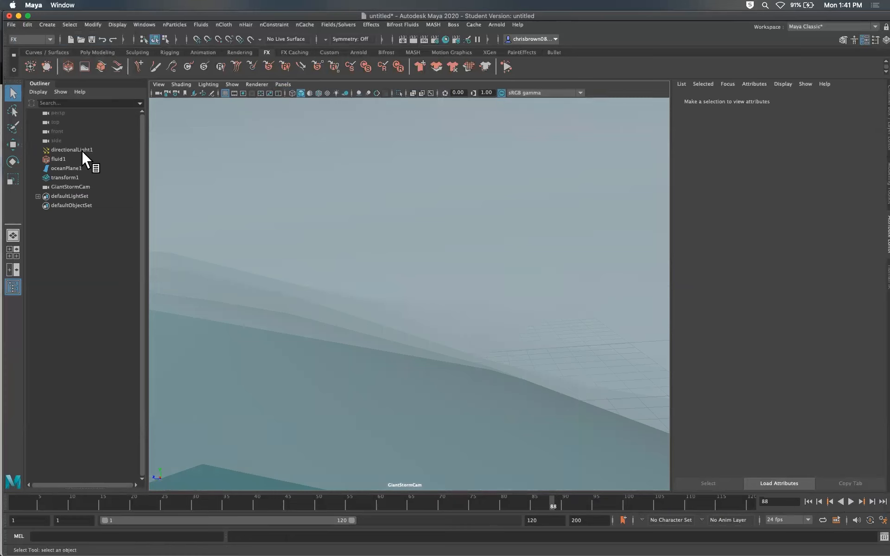
Step: Add an Arnold physical sky to the storm scene and render the current frame in the Arnold RenderView
left_click(497, 25)
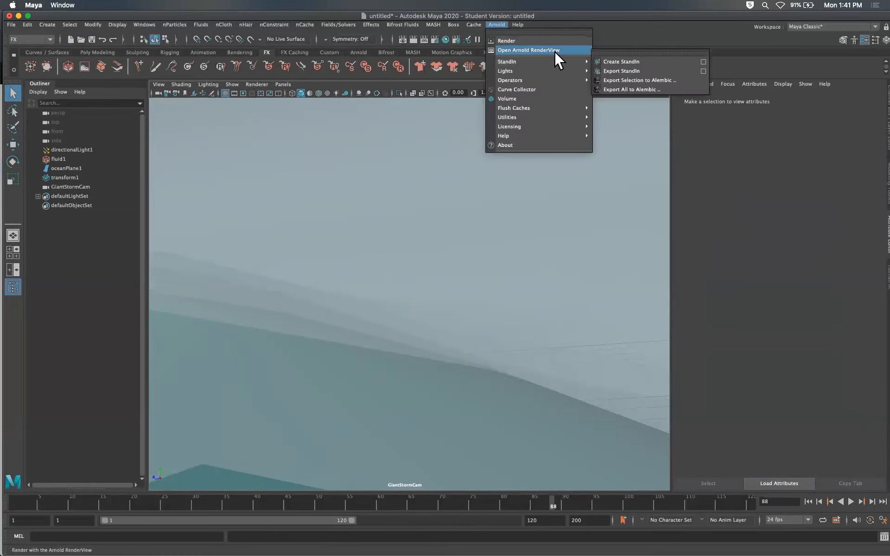
mouse_move(552, 71)
left_click(614, 116)
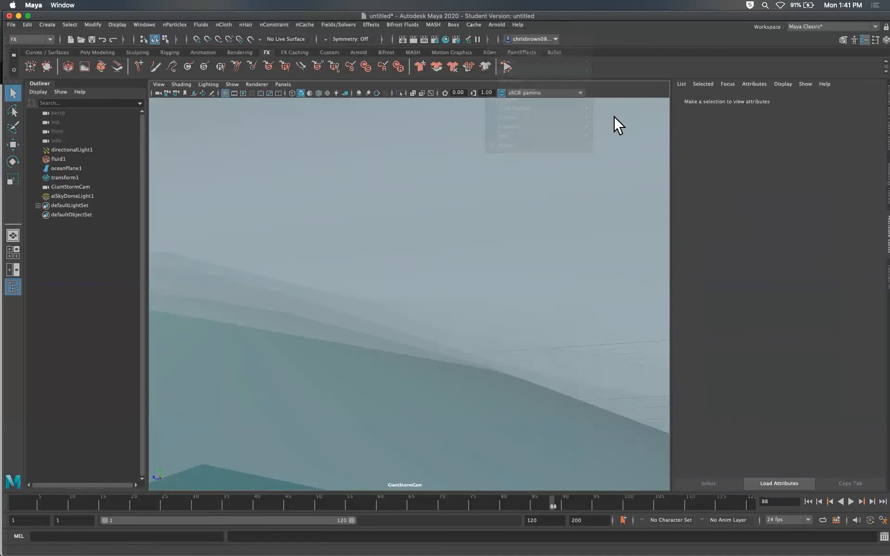
left_click(495, 23)
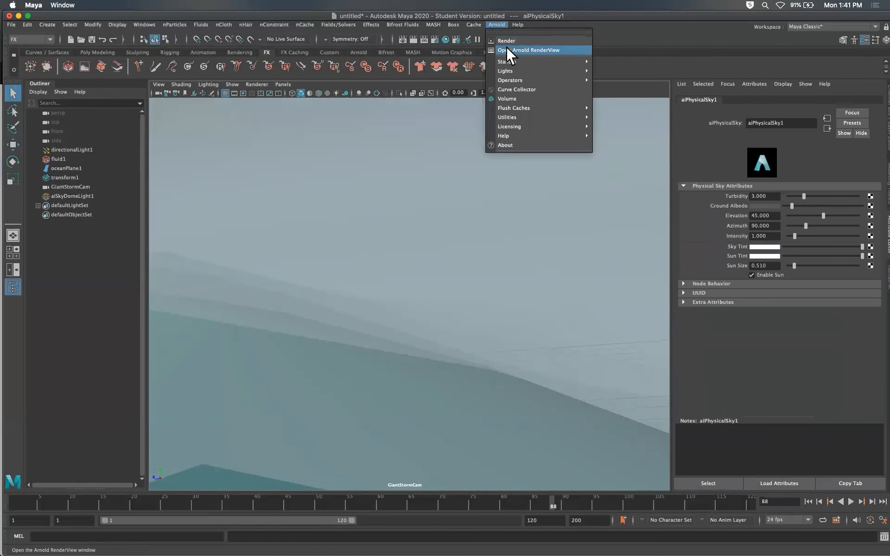
left_click(509, 41)
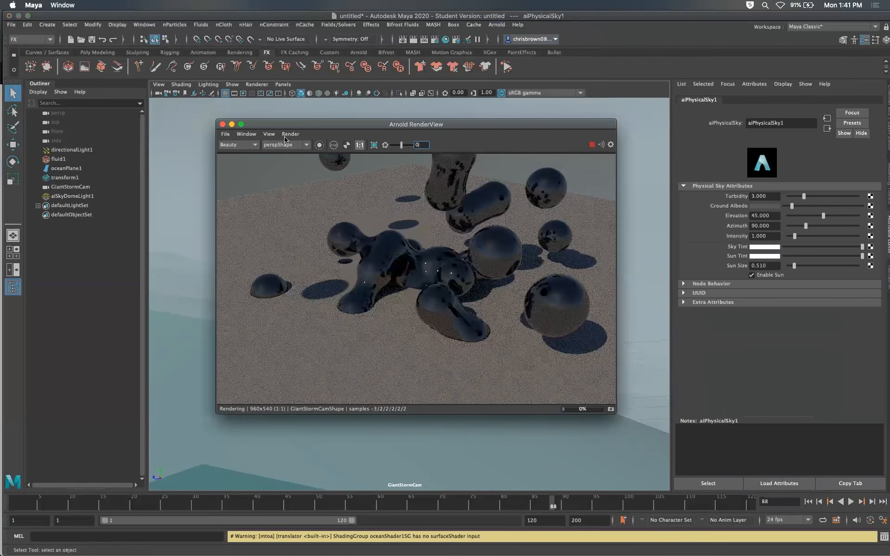
left_click(289, 135)
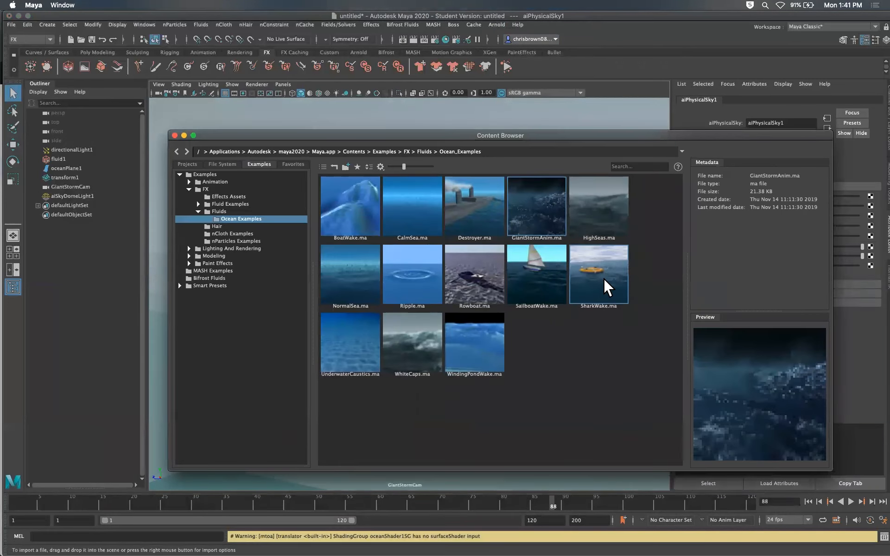
Step: Import SharkWake.ma into the storm scene, and discard the combined scene by starting a new one without saving
left_click_drag(608, 288, 627, 127)
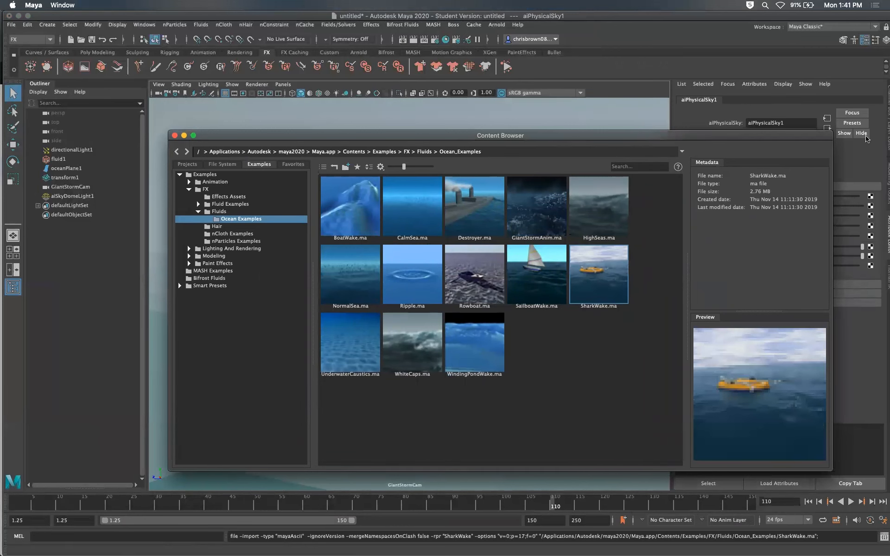
left_click_drag(261, 134, 889, 157)
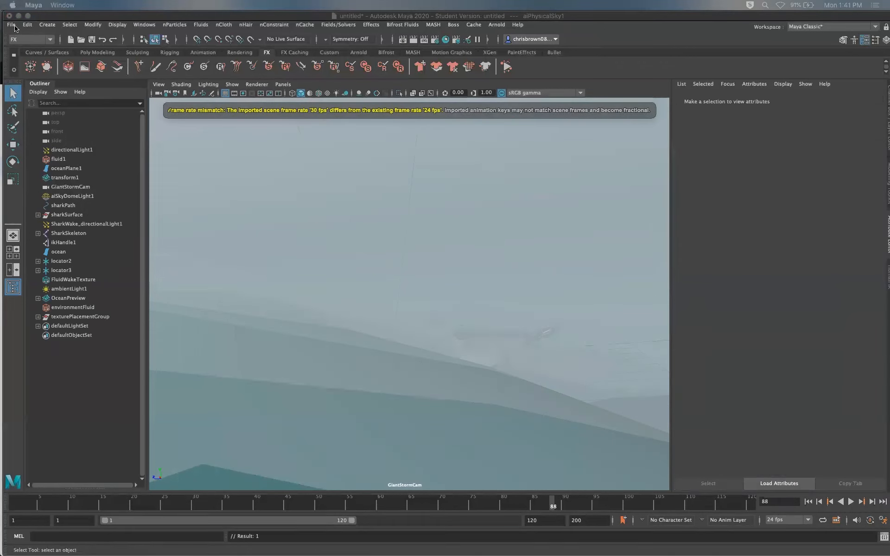
left_click(10, 24)
left_click(23, 41)
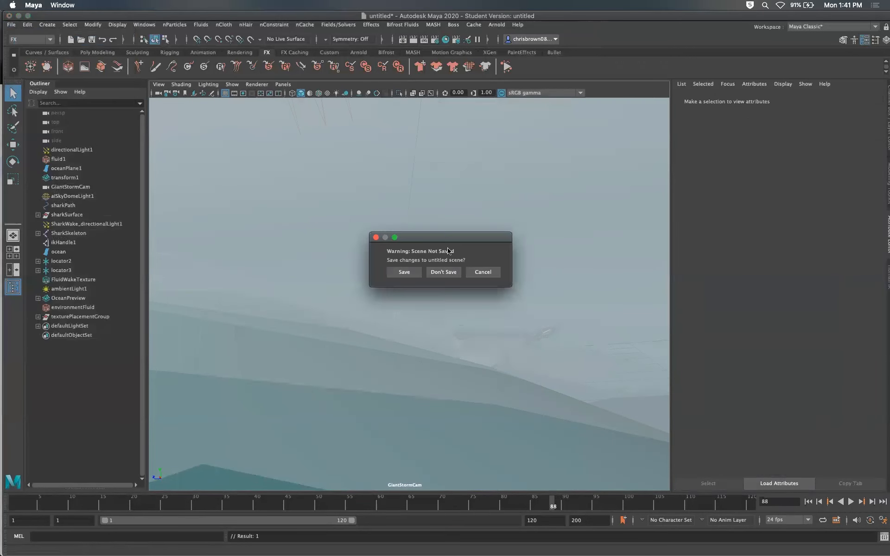
left_click(447, 268)
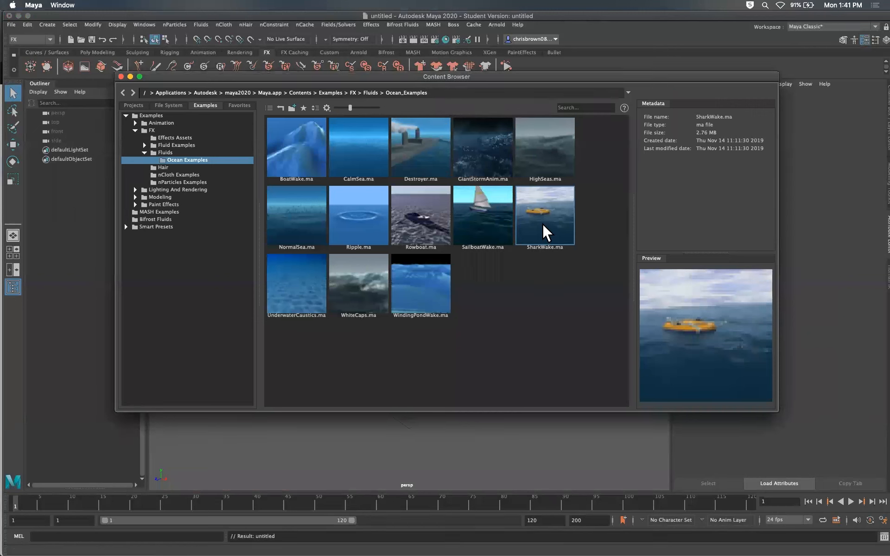
Step: Import the SharkWake.ma ocean example into the empty scene and move the Content Browser off the viewport
double_click(538, 223)
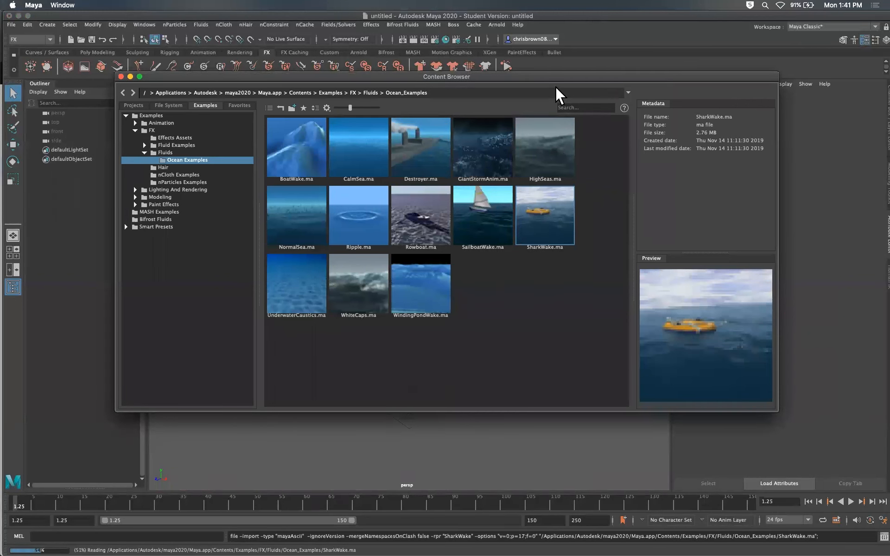
left_click_drag(573, 76, 720, 160)
left_click_drag(659, 159, 889, 147)
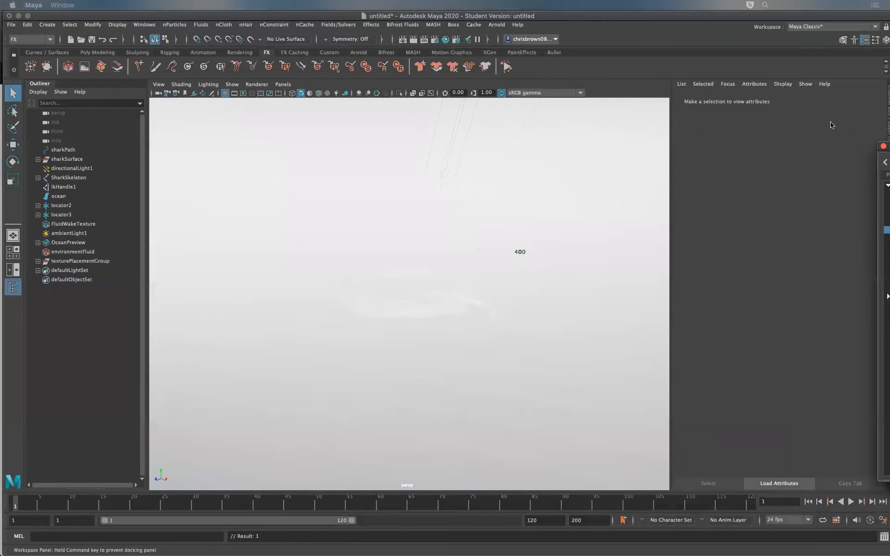
Step: View the shark scene through the persp4 camera, play its animation, and stop playback
left_click(283, 84)
mouse_move(318, 93)
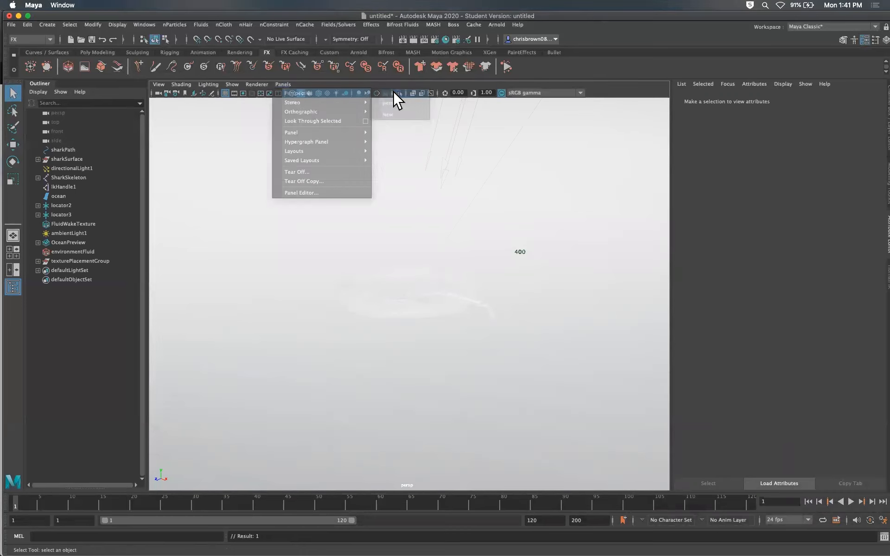
left_click(387, 114)
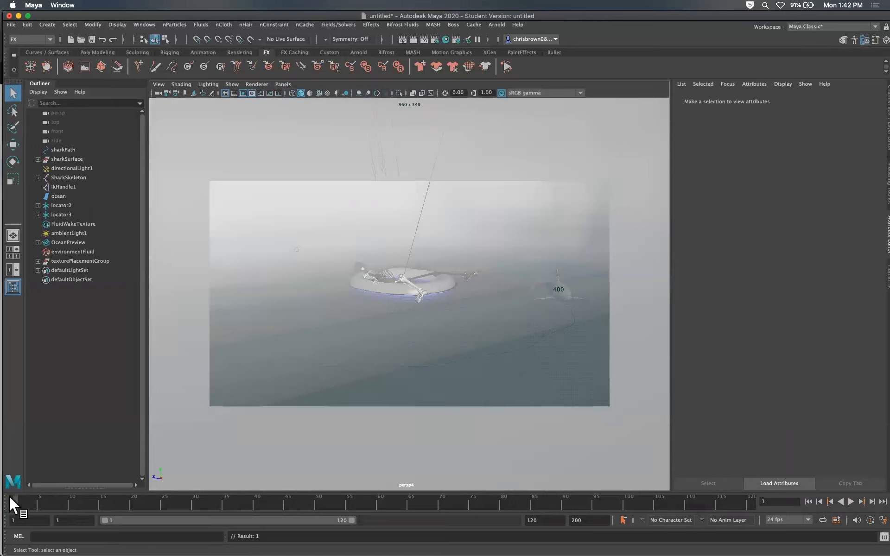
left_click(851, 502)
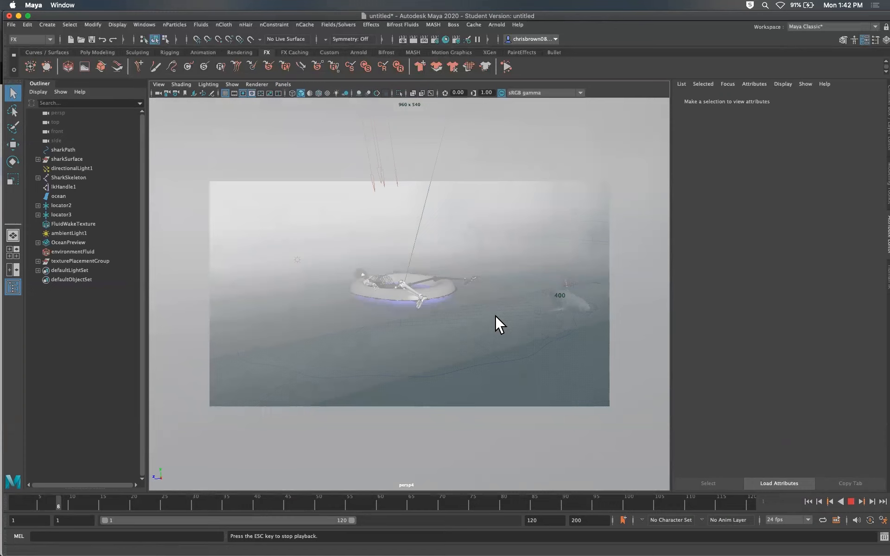
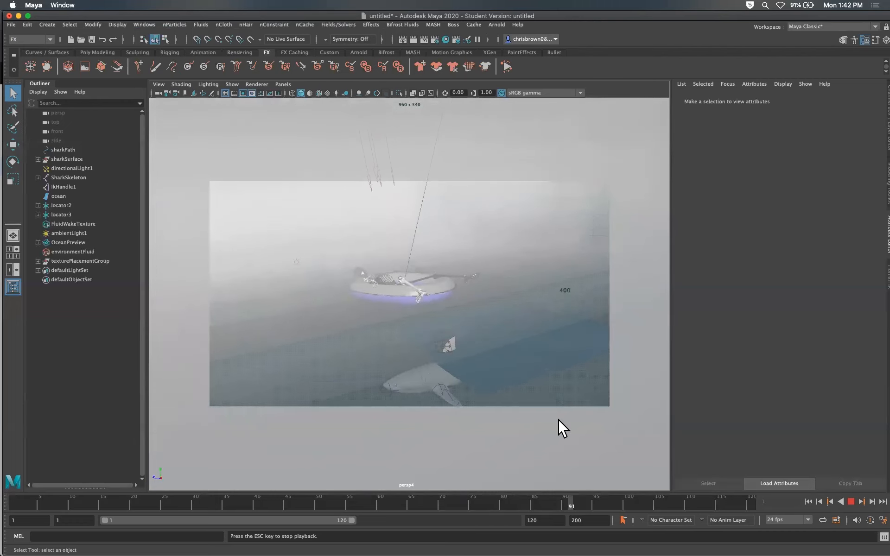
key("Escape")
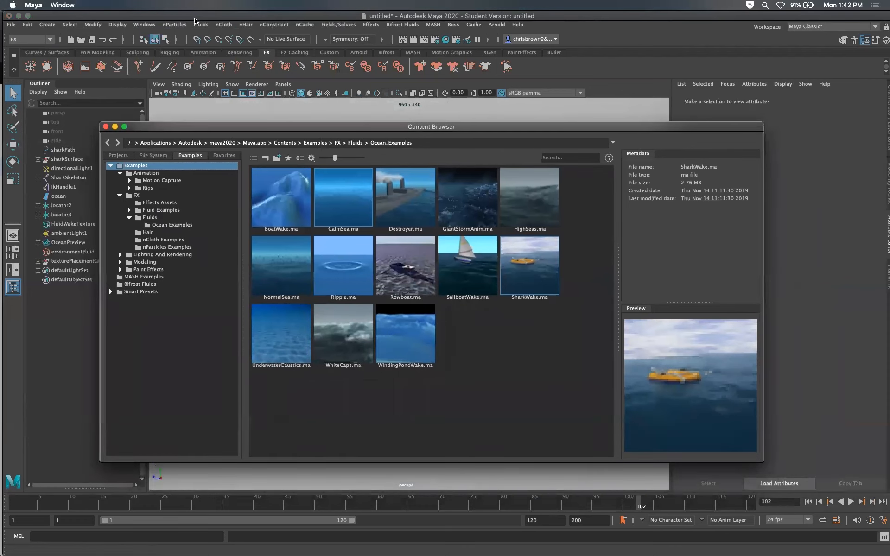
Step: Open the fluid example library and look over the Clouds And Fog scenes
left_click(200, 25)
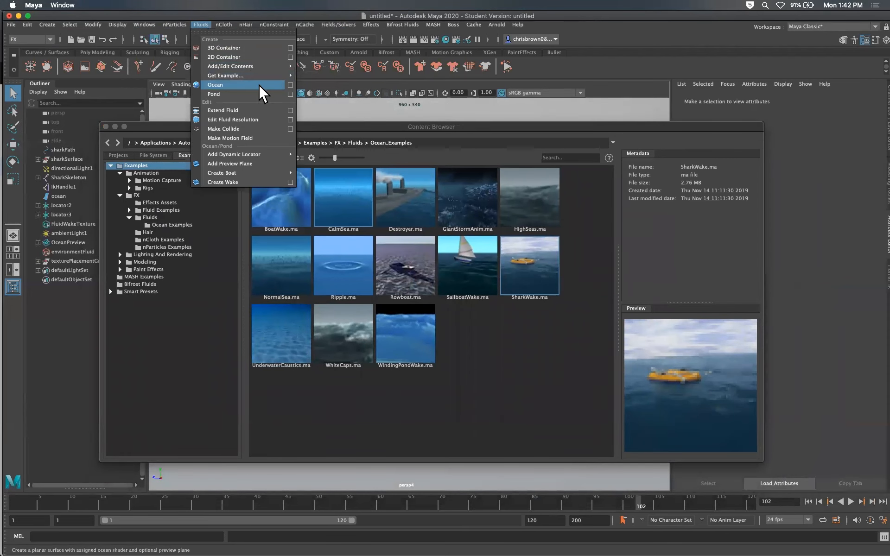
mouse_move(249, 74)
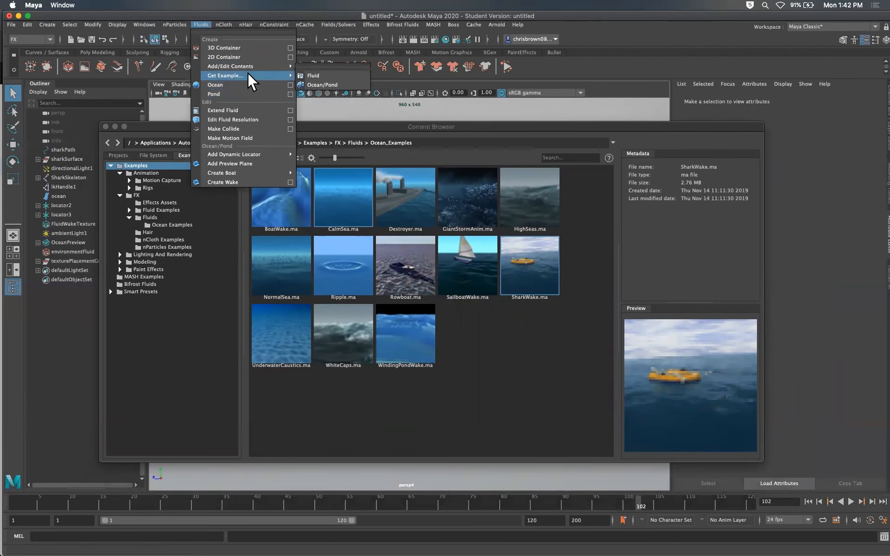
left_click(320, 75)
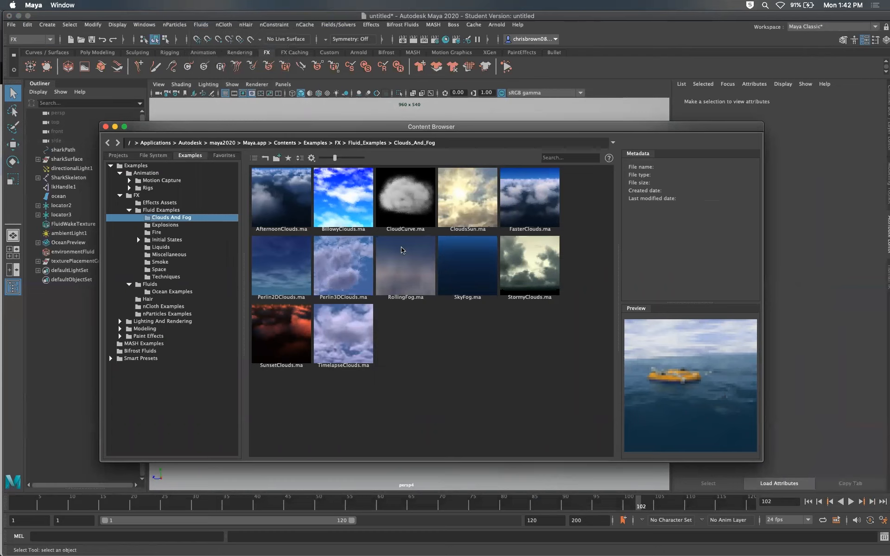
left_click_drag(366, 125, 439, 131)
left_click(339, 33)
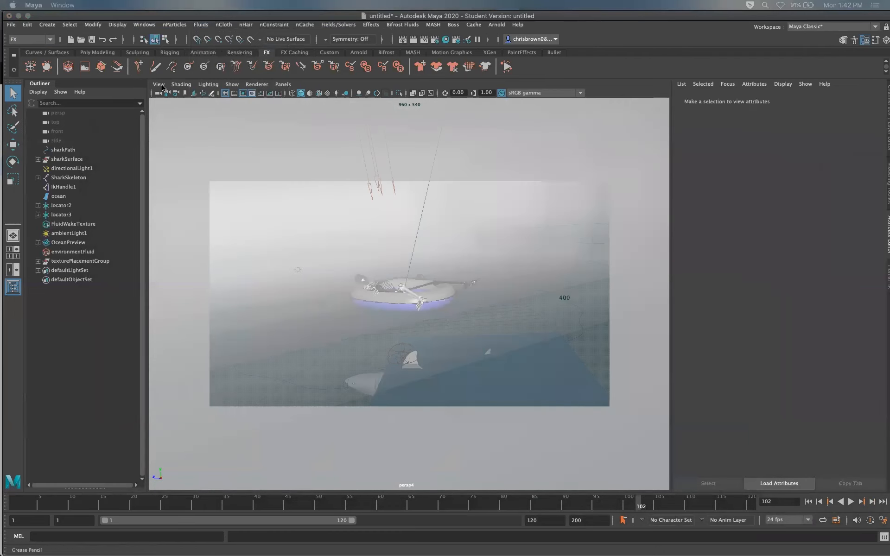
Step: Discard the shark scene by starting a new scene without saving changes
left_click(13, 25)
left_click(30, 41)
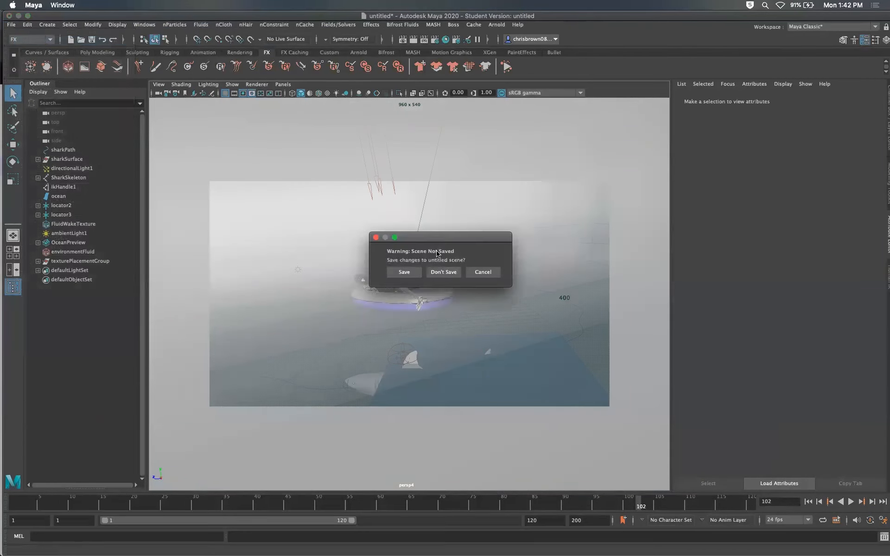
left_click(442, 269)
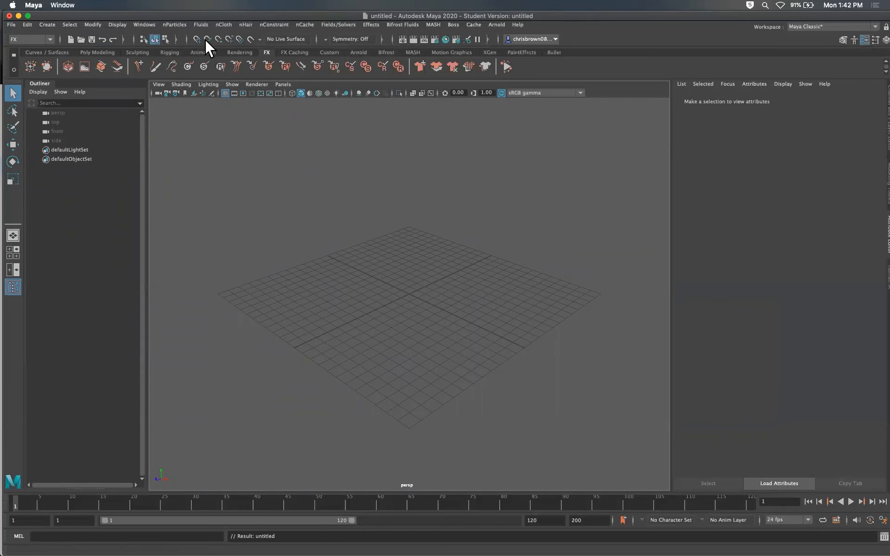
Step: Open the nCloth example library, import BasicNClothCharacter.ma into the empty scene, and move the Content Browser off the viewport
left_click(195, 25)
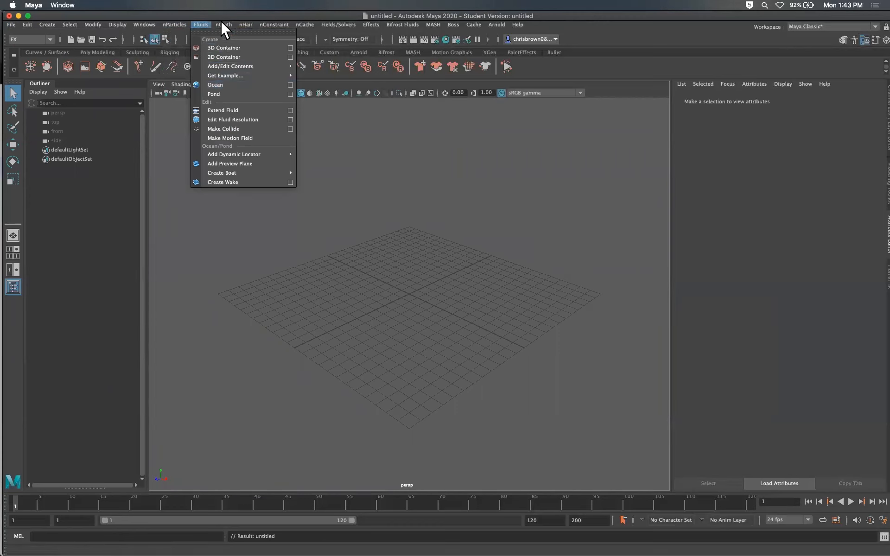
mouse_move(222, 23)
left_click(262, 66)
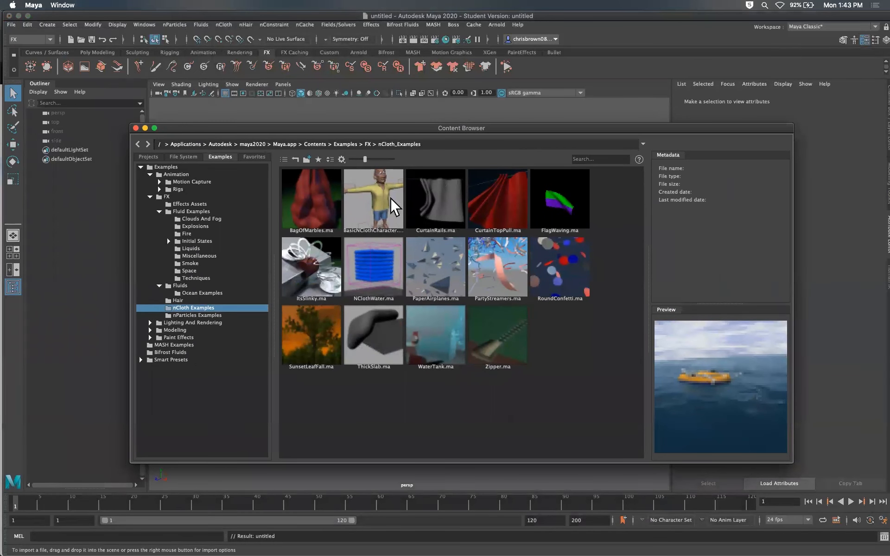
left_click(382, 207)
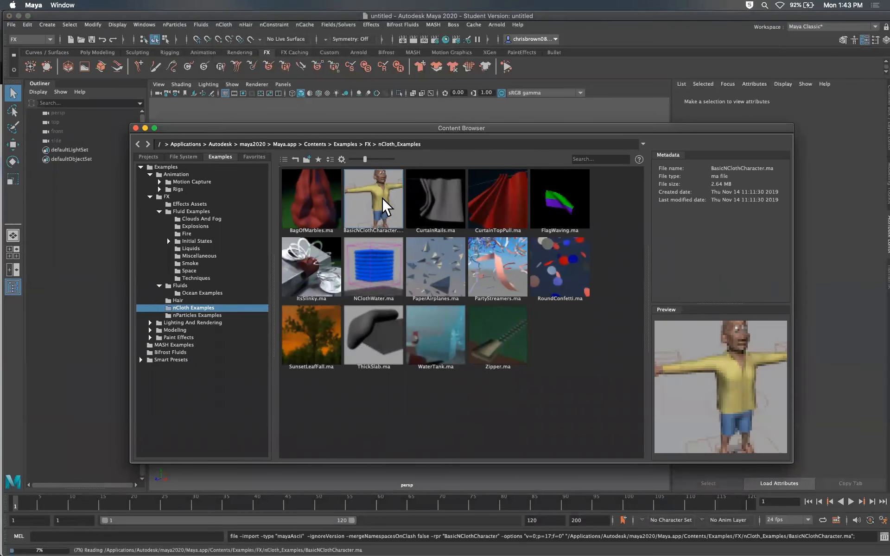
left_click_drag(471, 129, 889, 156)
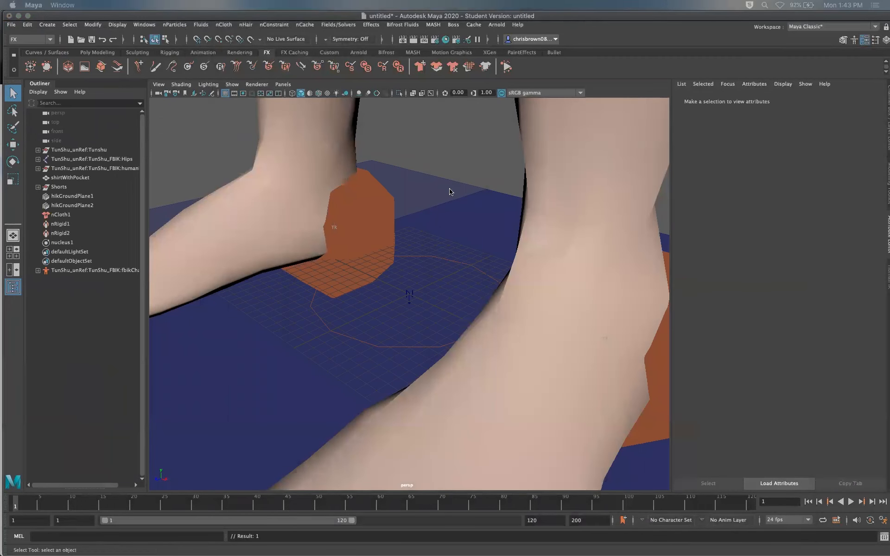
Step: Check the available perspective cameras and frame the clothed character from the front, from head to feet
left_click(288, 88)
mouse_move(311, 93)
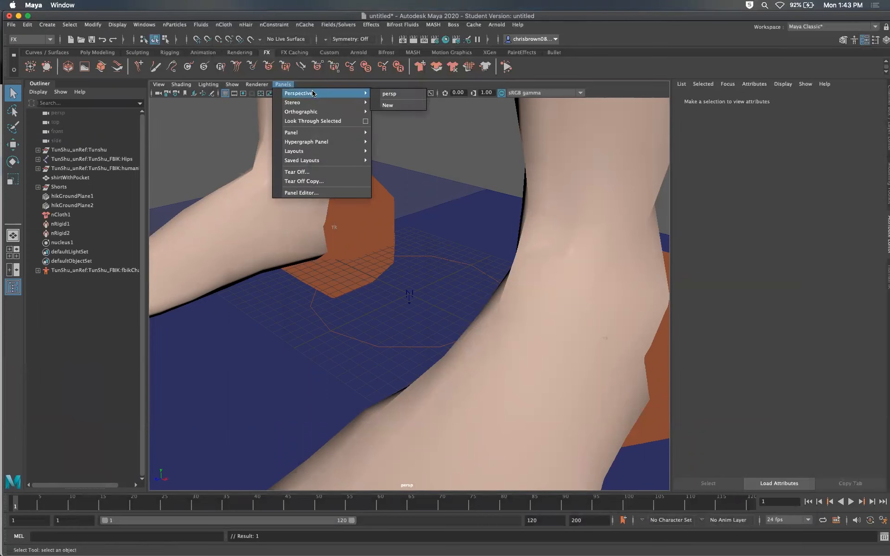
left_click(447, 250)
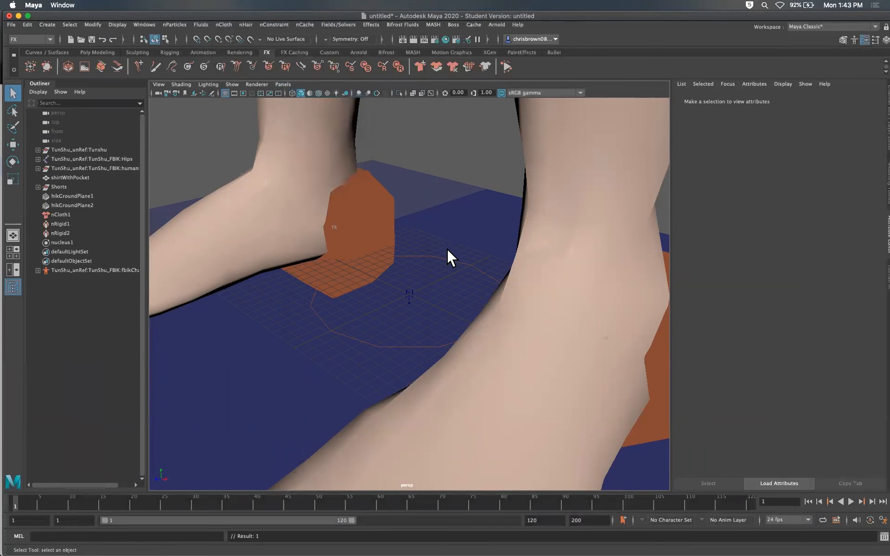
right_click_drag(442, 263, 121, 288, "alt")
middle_click_drag(377, 139, 445, 464, "alt")
left_click_drag(509, 288, 420, 313, "alt")
left_click(419, 313)
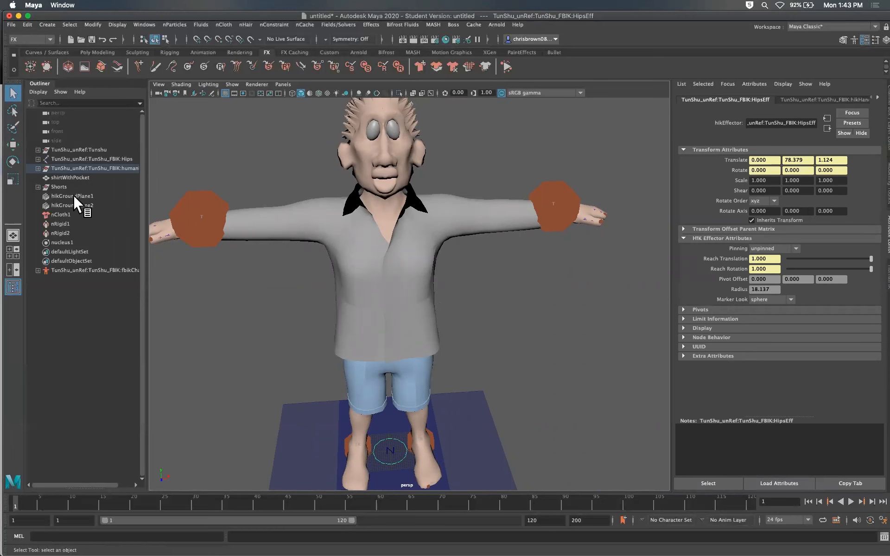
Step: Inspect the character's shorts, body, humanIK group and shirtWithPocket by selecting them in the Outliner, and clear the selection
left_click(63, 186)
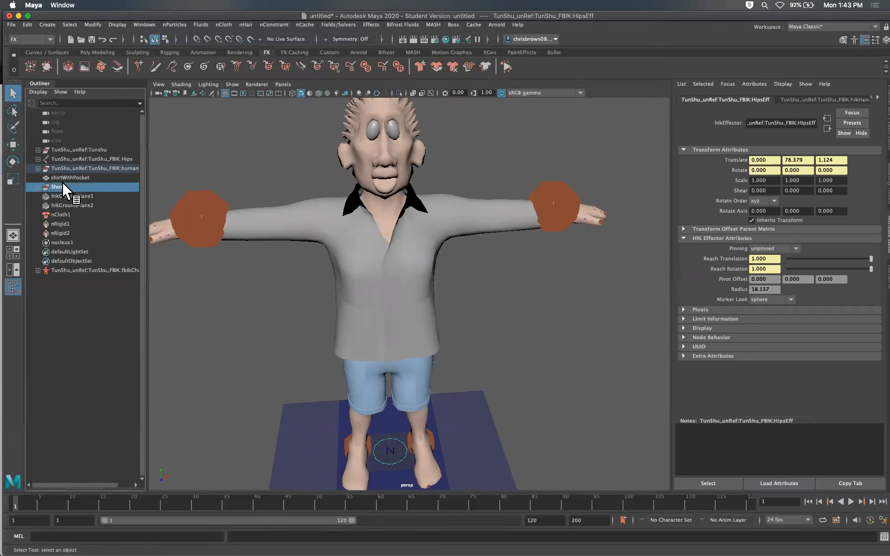
left_click(77, 150)
left_click(83, 166)
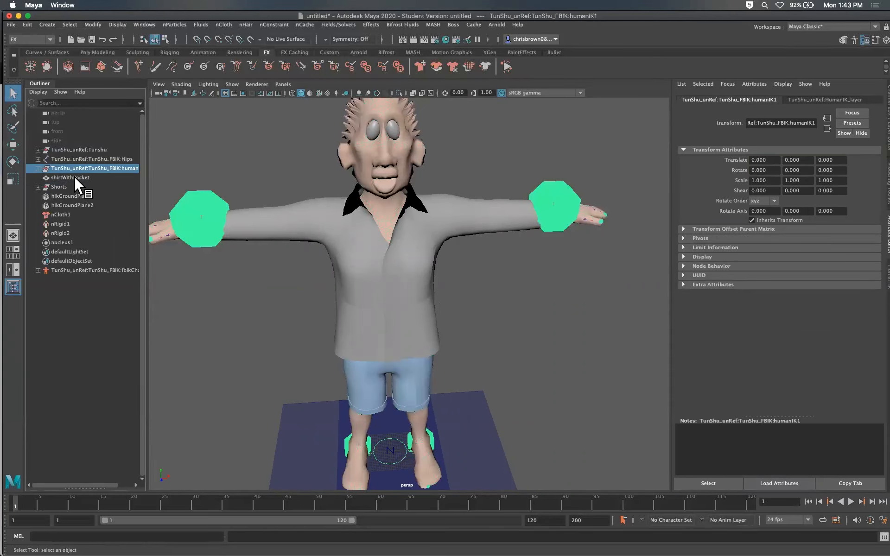
left_click(75, 177)
left_click(196, 306)
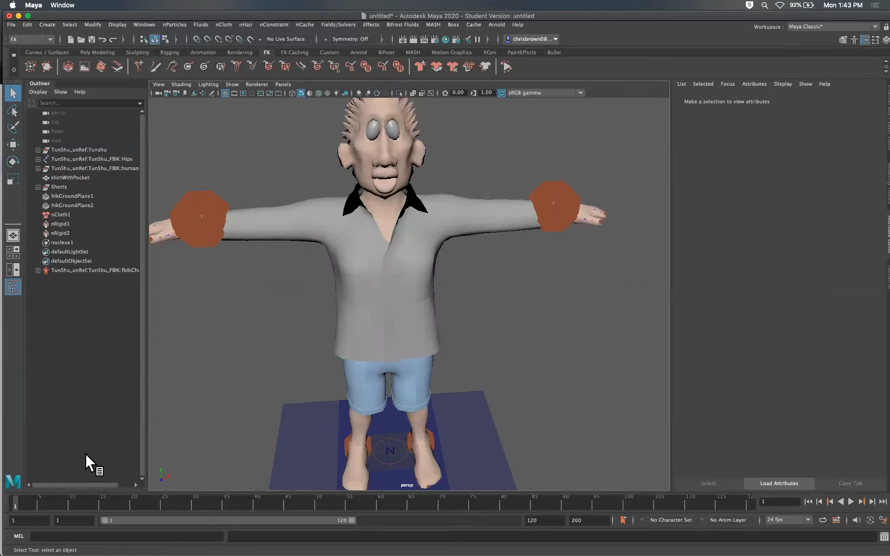
Step: Run the shirt's cloth simulation from the first frame with interactive playback, activate the Move tool, and stop playback
left_click_drag(30, 502, 10, 495)
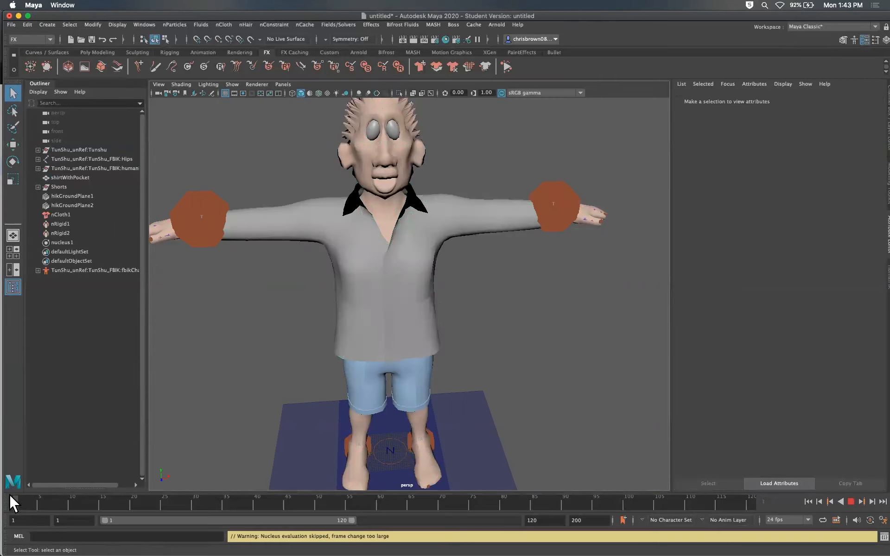
left_click(505, 64)
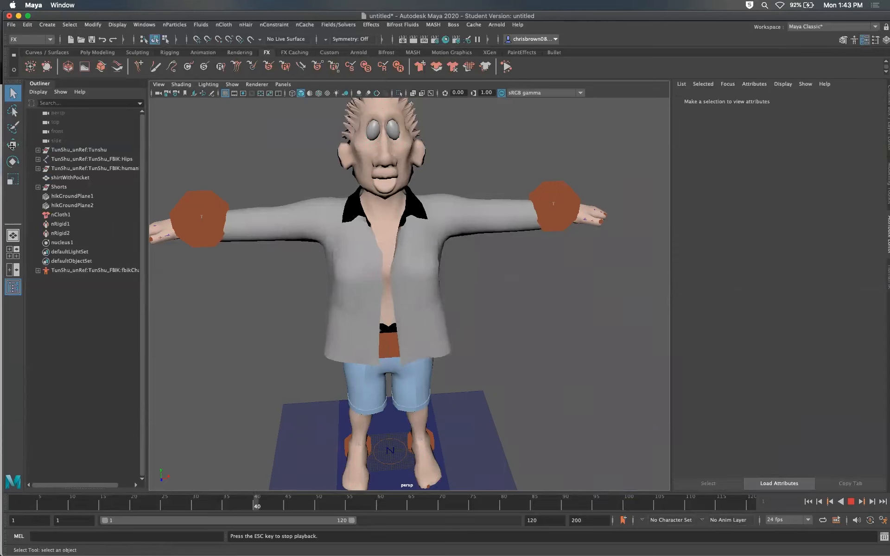
key("w")
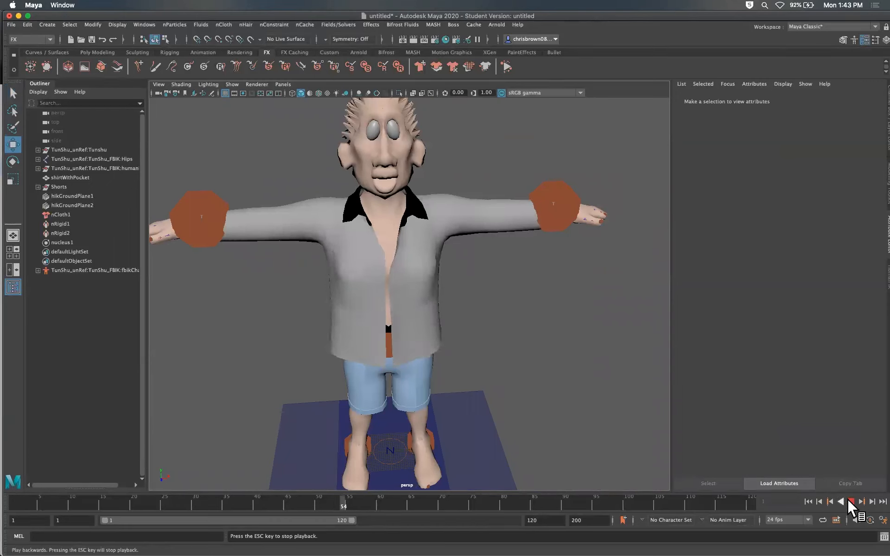
left_click(851, 502)
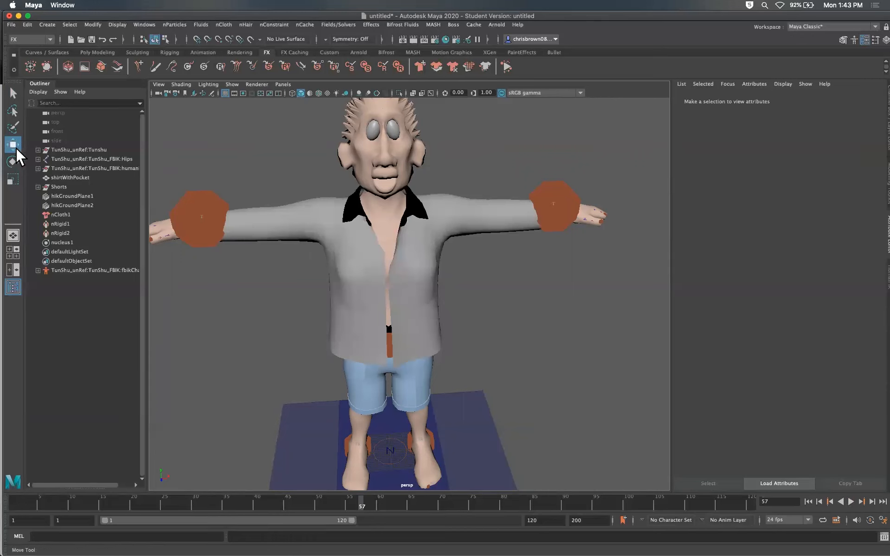
Step: Try moving the character's hips effector about 8.9 units along its Z axis, and undo the move
left_click(400, 311)
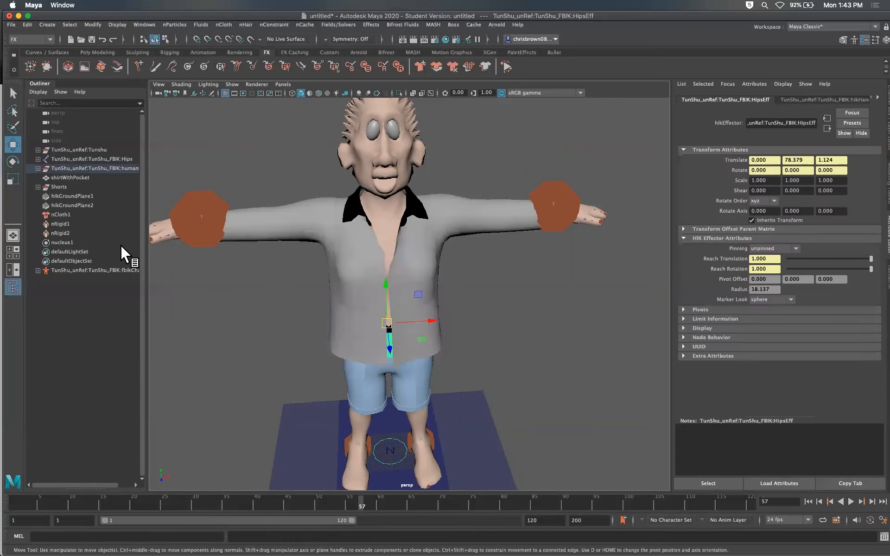
left_click_drag(389, 341, 363, 324)
key("z")
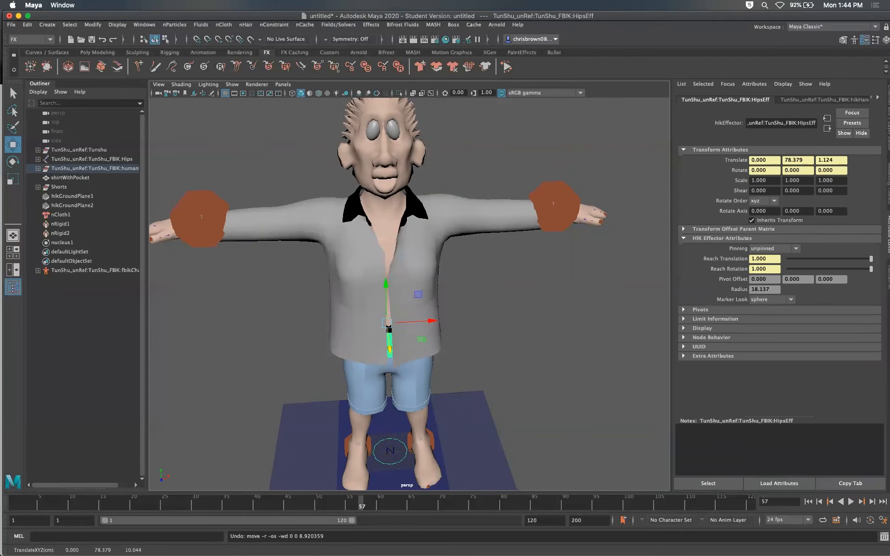
Step: Bring the Content Browser back into view and replace the character scene with a new one without saving
left_click_drag(888, 204, 320, 117)
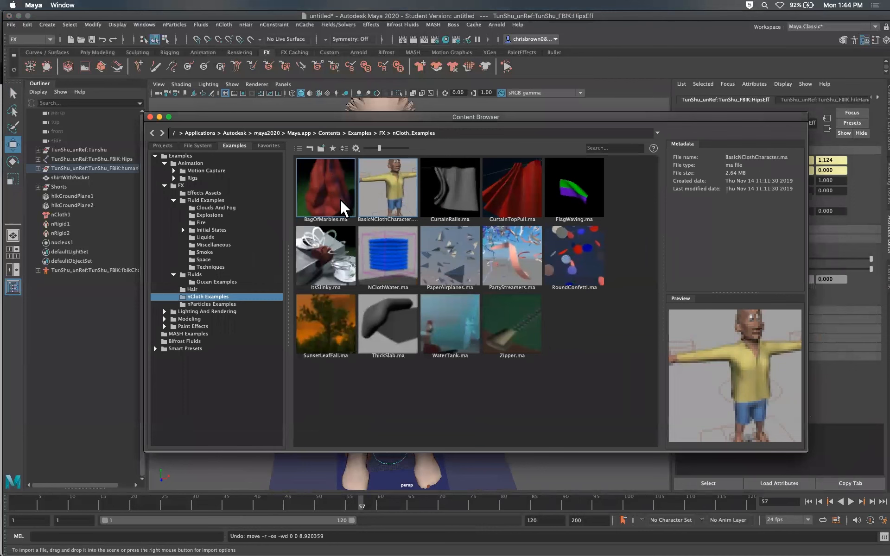
left_click(10, 24)
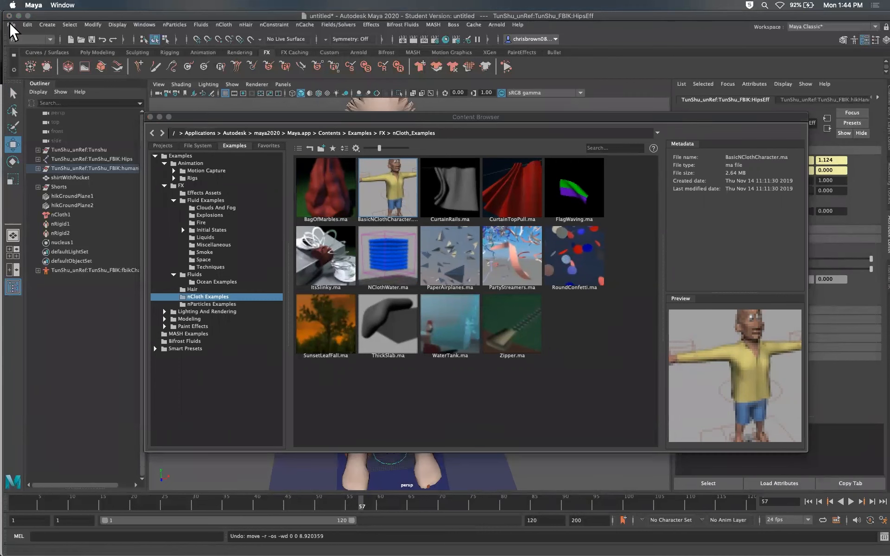
left_click(25, 40)
left_click(436, 273)
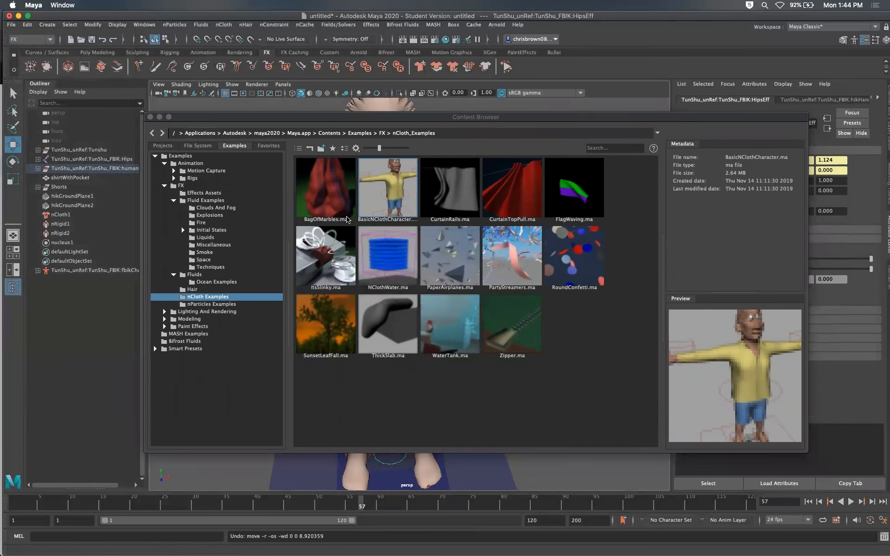
Step: Import the BagOfMarbles.ma nCloth example into the empty scene and move the Content Browser off the viewport
left_click(332, 193)
left_click_drag(395, 119, 543, 141)
left_click_drag(425, 141, 889, 113)
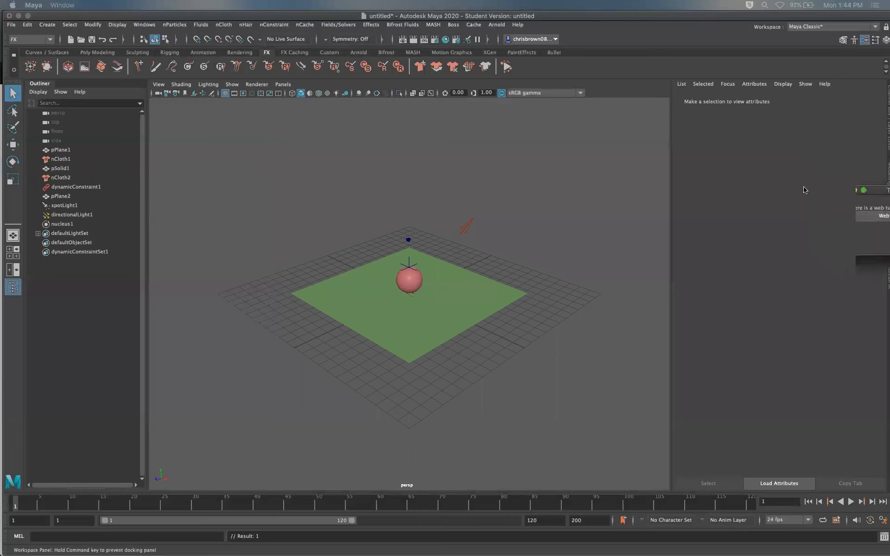
Step: Follow the example's web tutorial link, look over the Autodesk AREA Blogs page, close its tab, and switch back to Maya
left_click(473, 165)
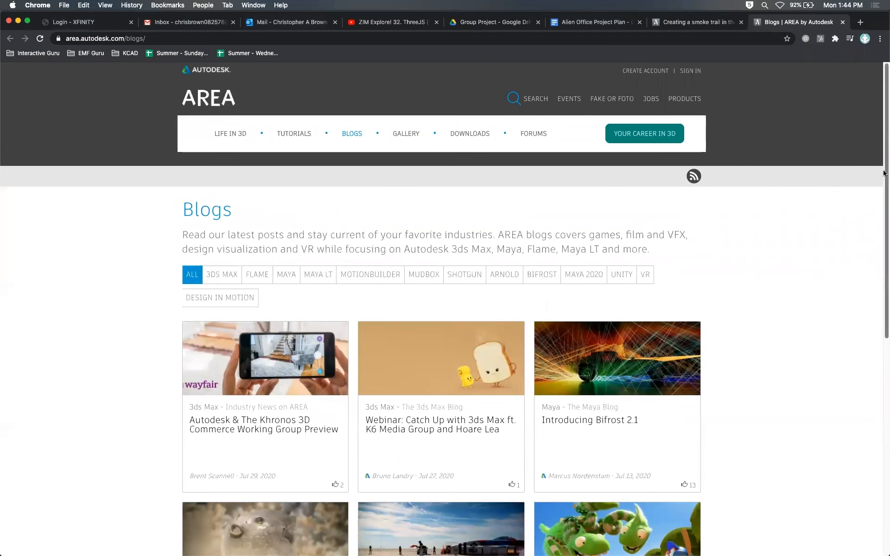
scroll(856, 185, "down", 7)
scroll(833, 356, "down", 2)
scroll(804, 411, "up", 7)
scroll(818, 209, "up", 2)
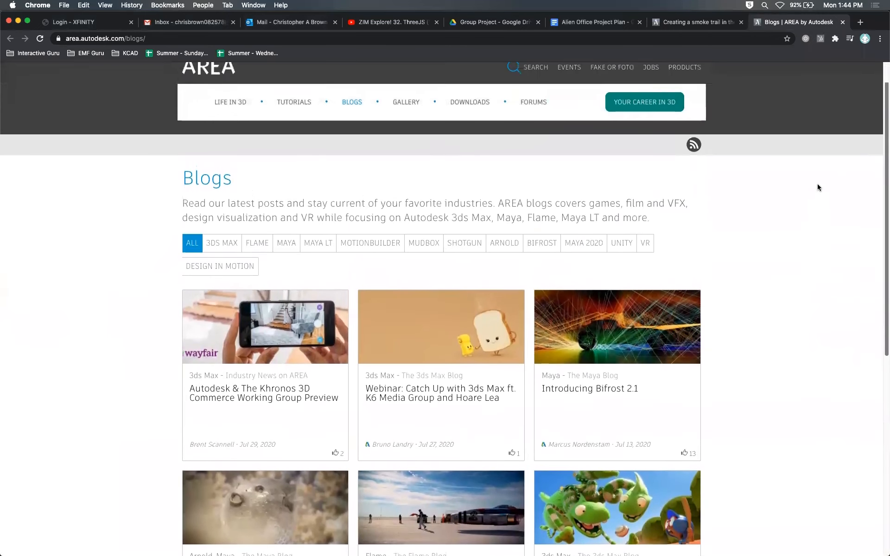
left_click(842, 22)
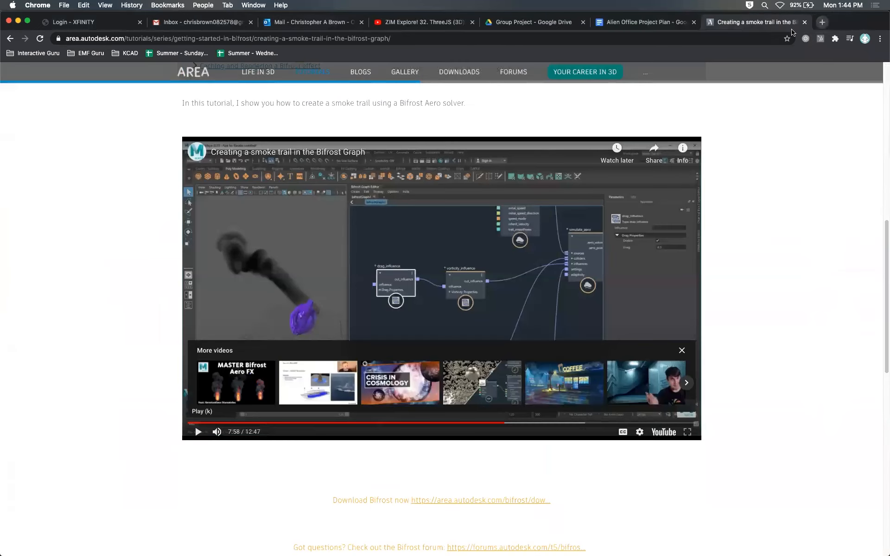
key("super+Tab")
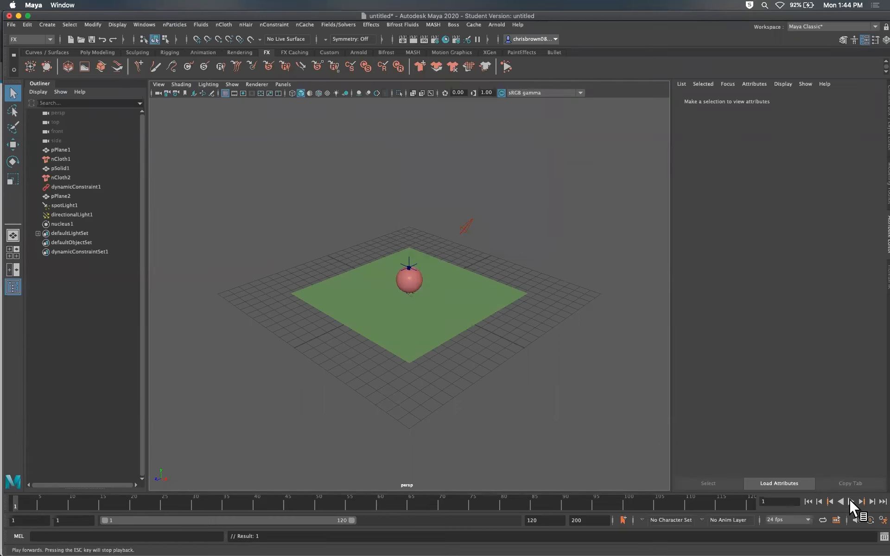
Step: Run the bag of marbles simulation with interactive playback, stop it at frame 40, and select the bag
left_click(505, 65)
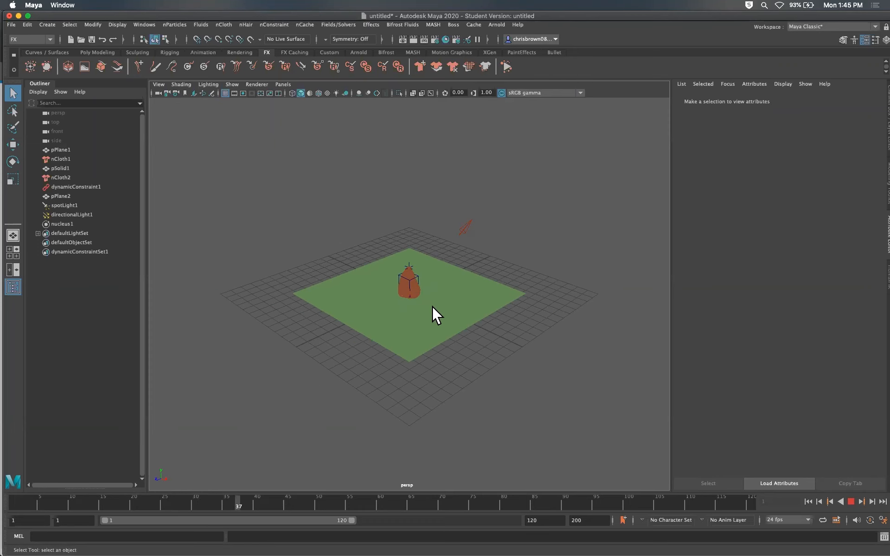
left_click(851, 501)
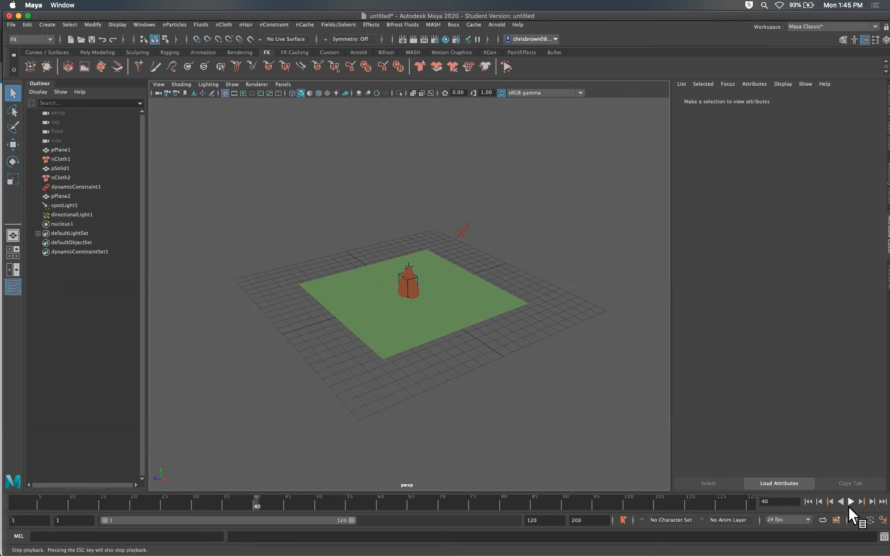
left_click(412, 283)
Step: Bring the Content Browser back into view, look over the nHair commands, and open the Hair examples folder
left_click_drag(889, 283, 314, 81)
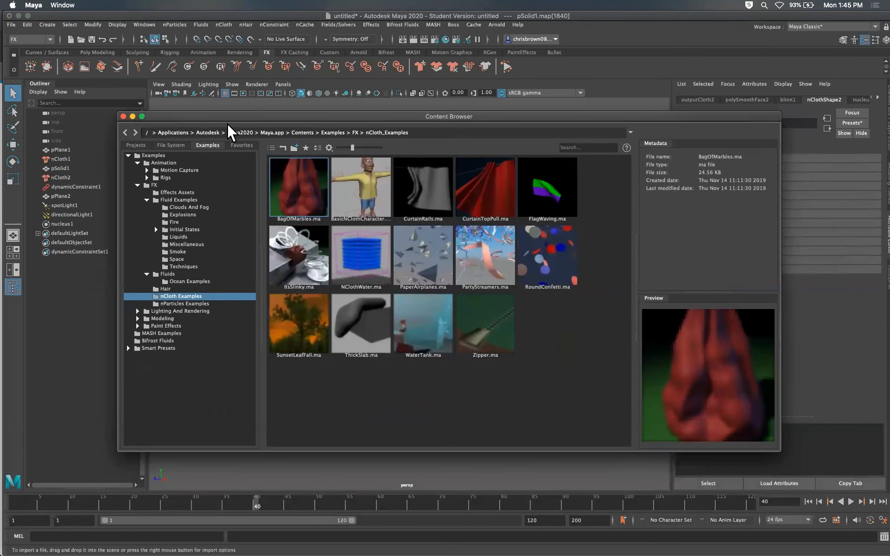
left_click(247, 25)
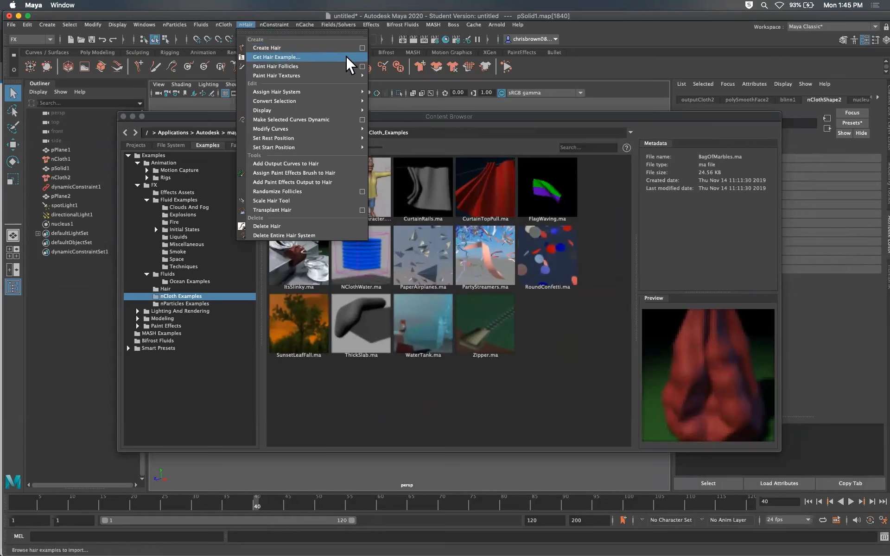
mouse_move(310, 92)
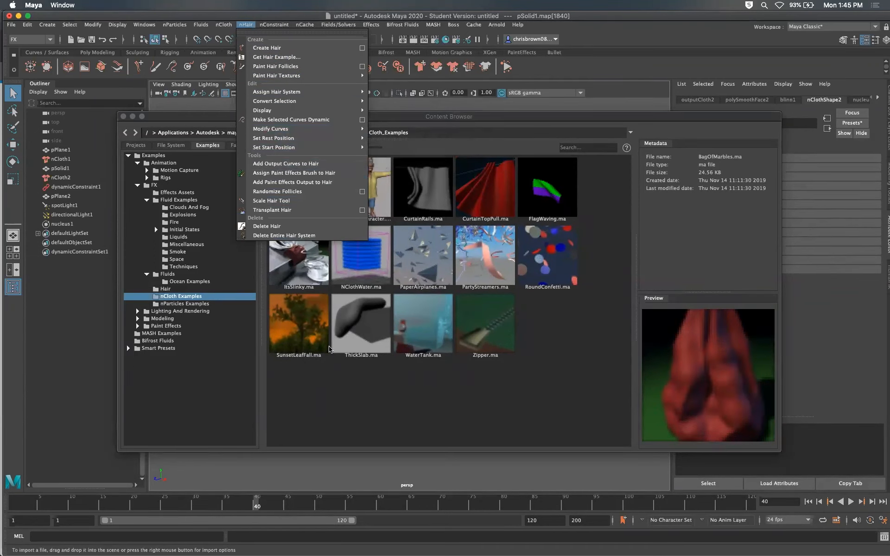
left_click(321, 409)
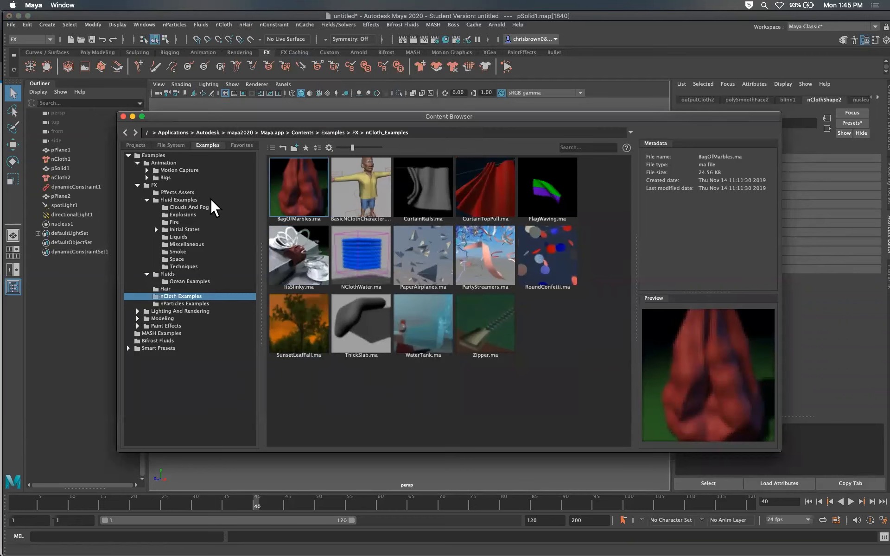
left_click(165, 289)
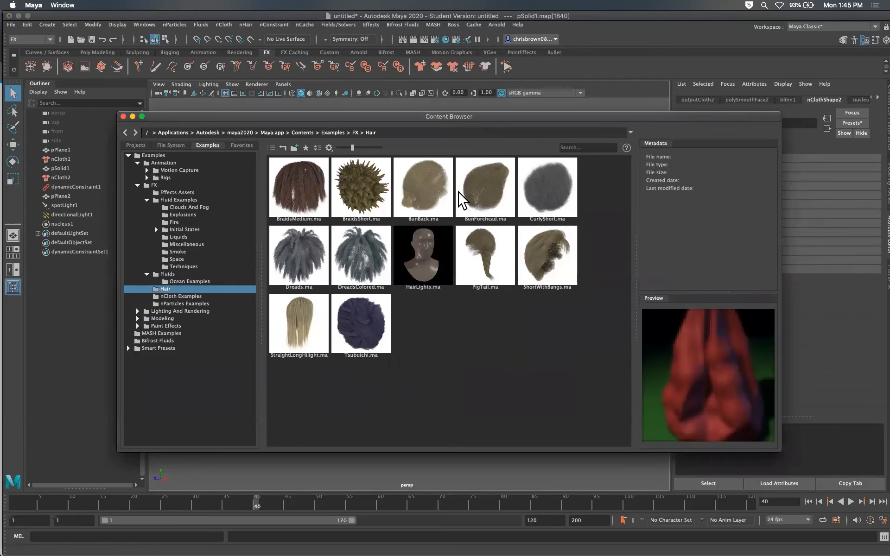
left_click_drag(414, 116, 543, 180)
Step: Replace the bag of marbles scene with a new empty scene without saving changes
left_click(14, 26)
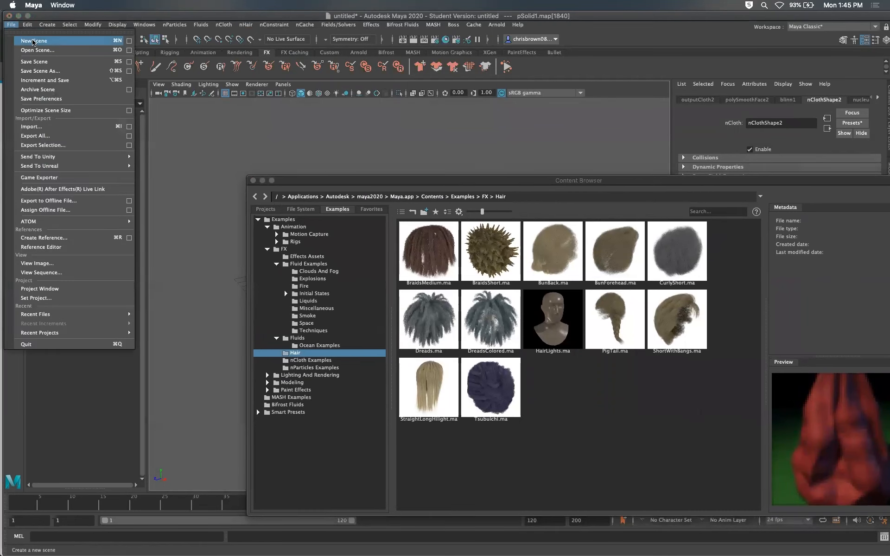
left_click(26, 39)
left_click(444, 274)
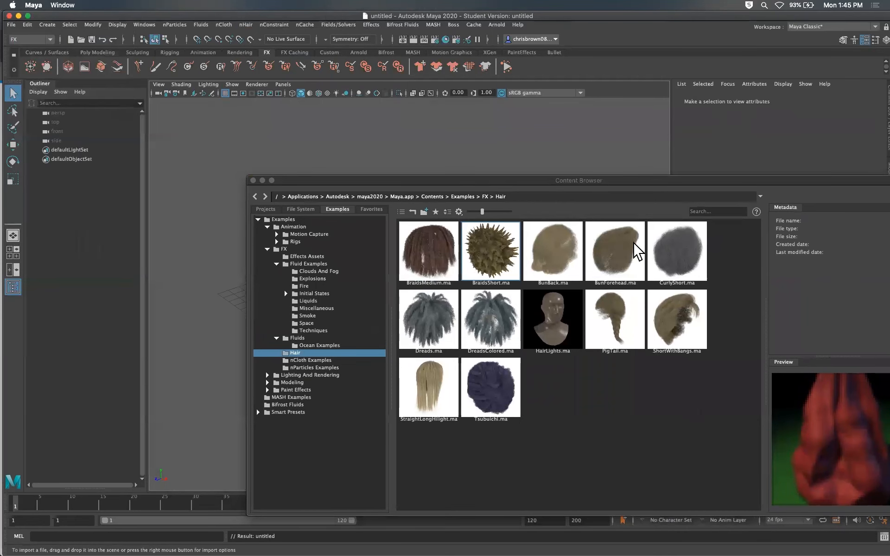
Step: Import the PigTail.ma hair example, move the Content Browser out of the way, and get a closer view of the hair
double_click(611, 324)
left_click_drag(638, 180, 887, 178)
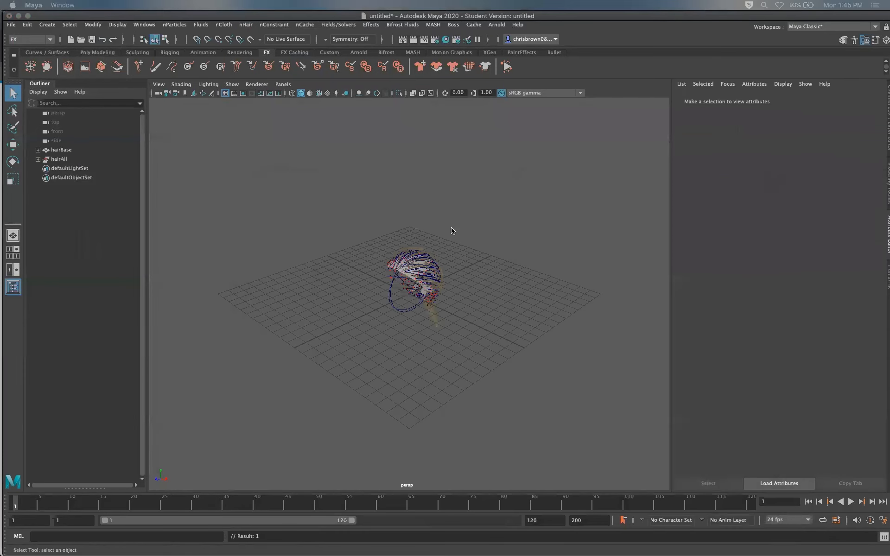
right_click_drag(445, 281, 723, 320, "alt")
left_click_drag(457, 282, 554, 270, "alt")
Step: Examine the imported hairBase, hairAll and hairConstraint4 nodes by selecting each one, leaving hairBase selected
left_click(56, 151)
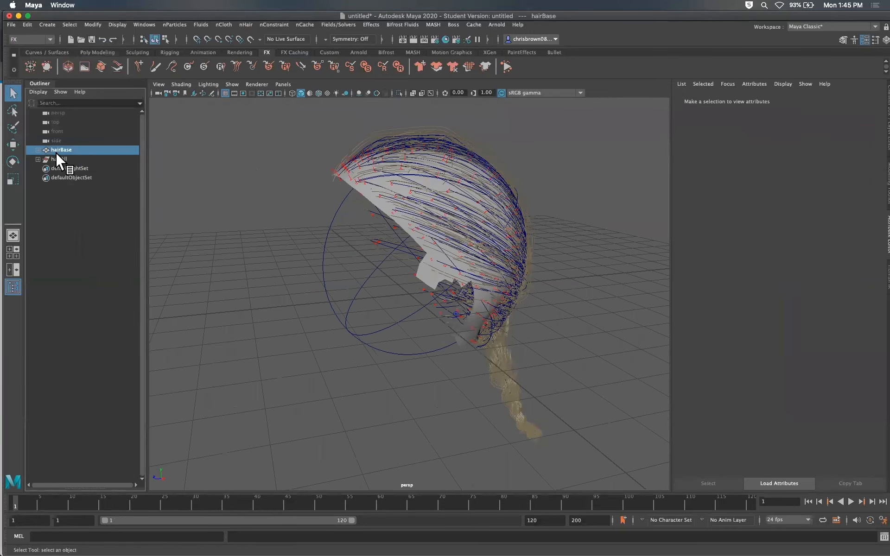
left_click(62, 159)
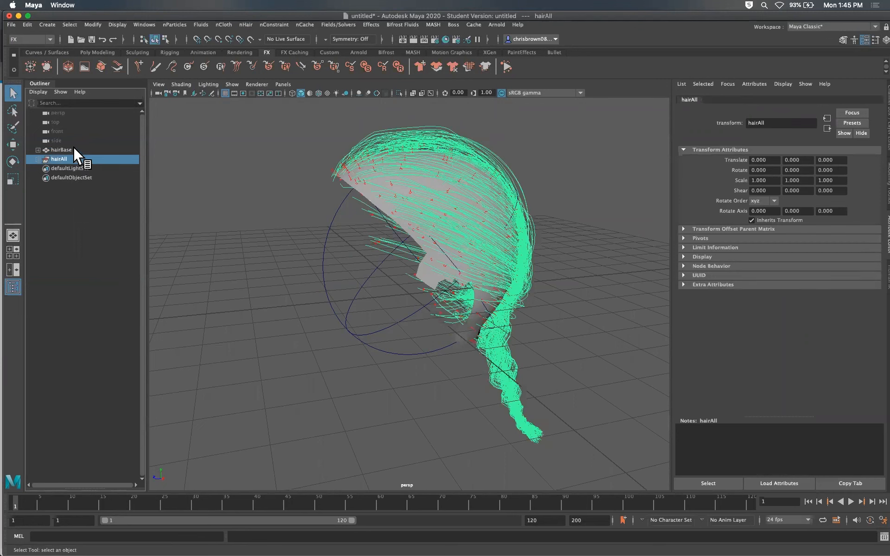
left_click(45, 151)
left_click(39, 150)
left_click(67, 157)
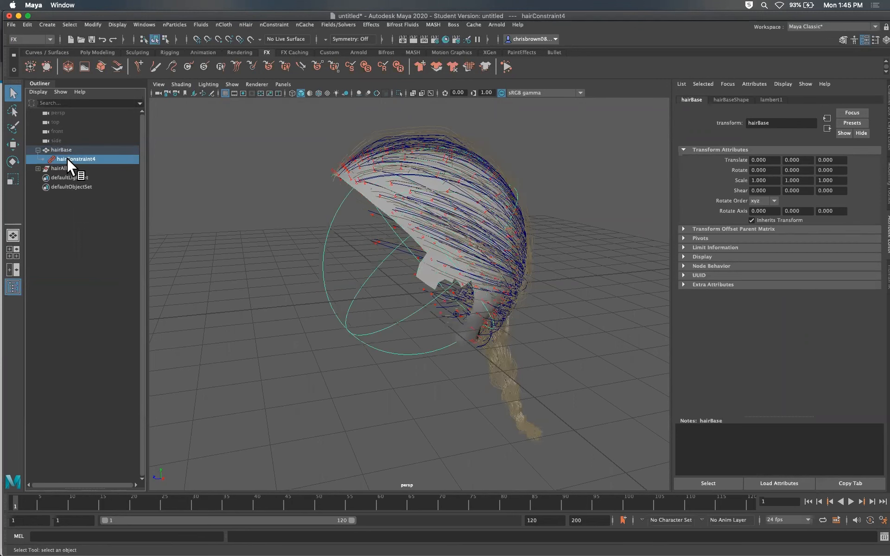
left_click(63, 146)
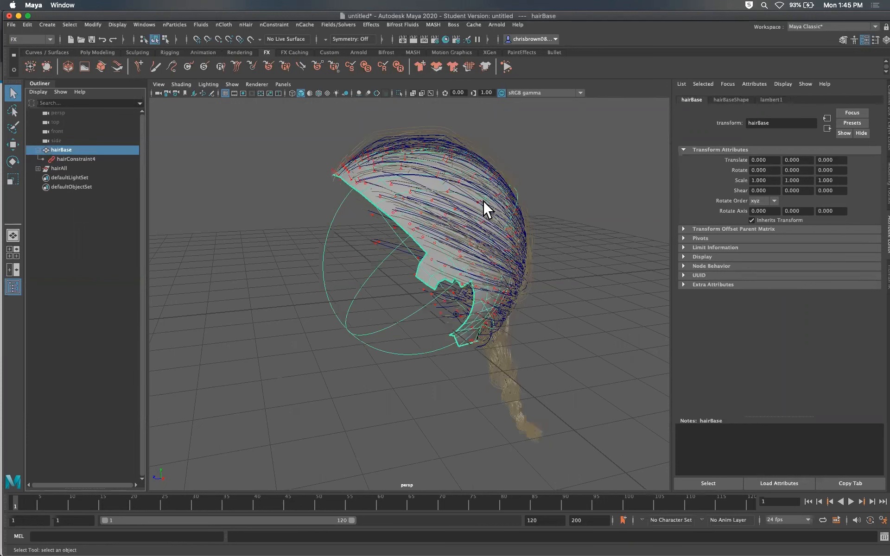
Step: Add an Arnold Physical Sky light to the pigtail scene
left_click(499, 24)
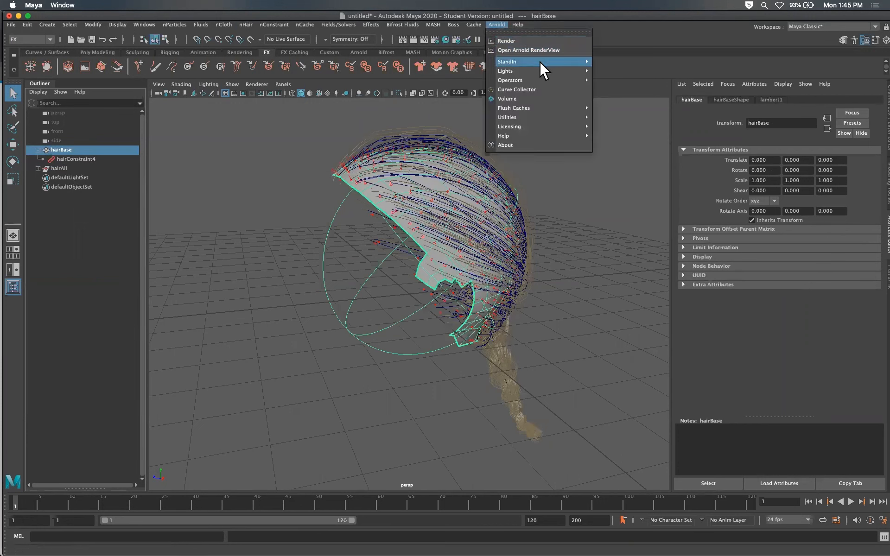
mouse_move(540, 61)
left_click(622, 117)
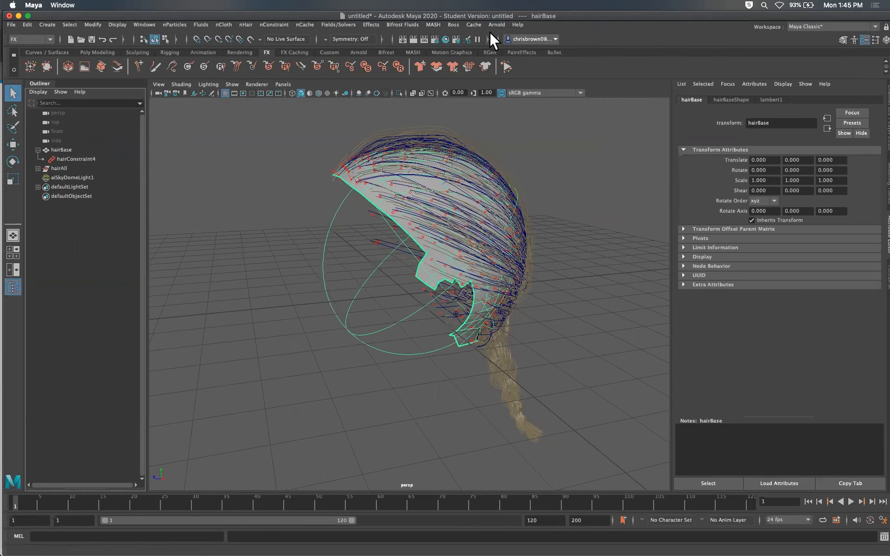
Step: Test render the pigtail in the Arnold RenderView and update the render from a different camera angle
left_click(497, 25)
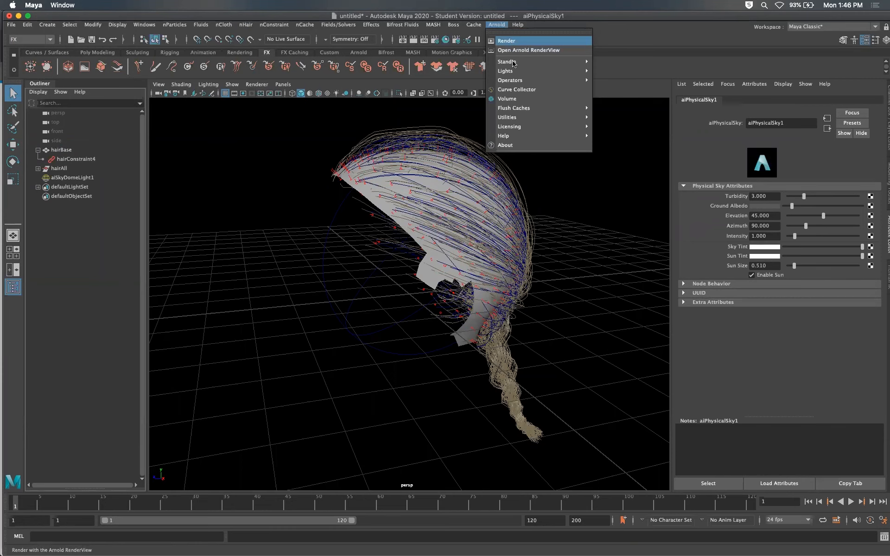
left_click(519, 51)
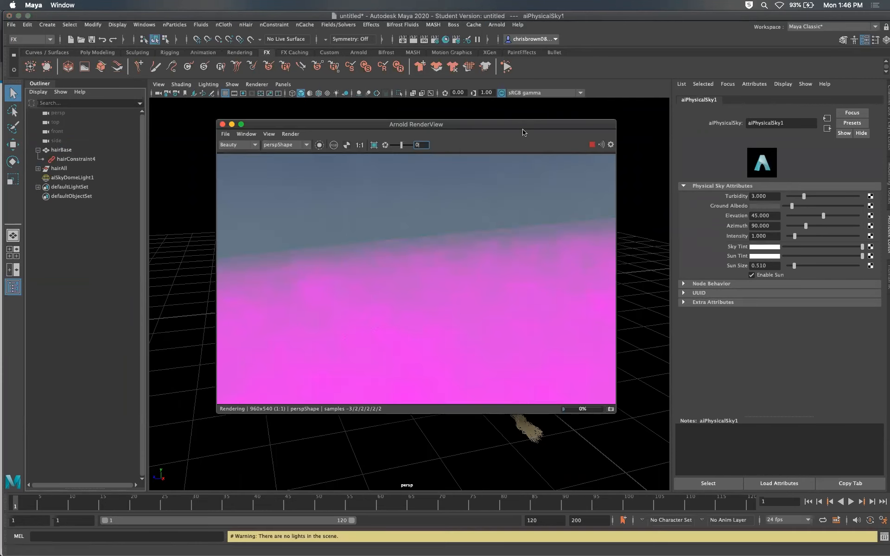
left_click(290, 134)
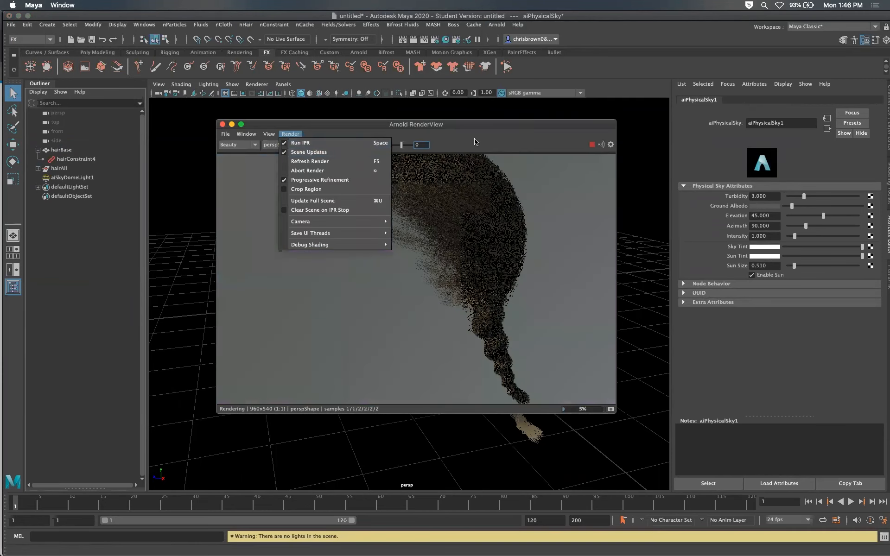
left_click(320, 352)
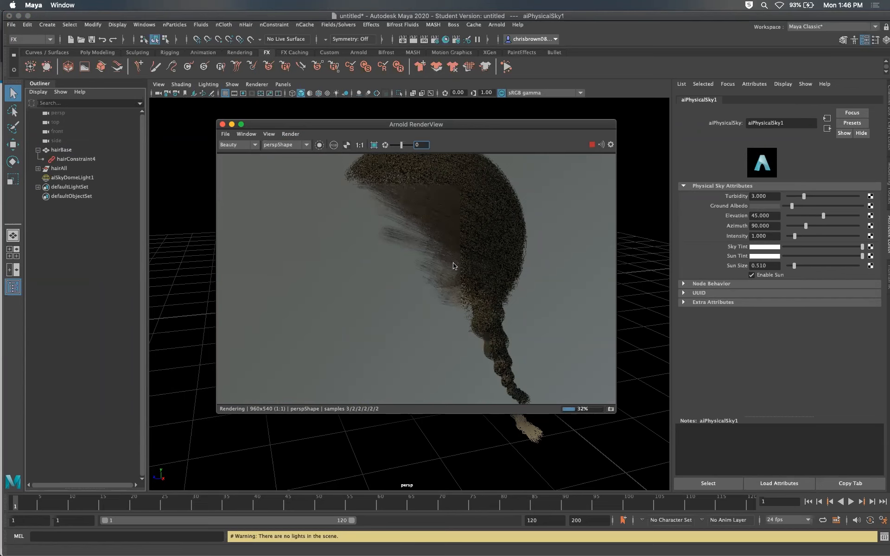
left_click_drag(362, 454, 407, 482, "alt")
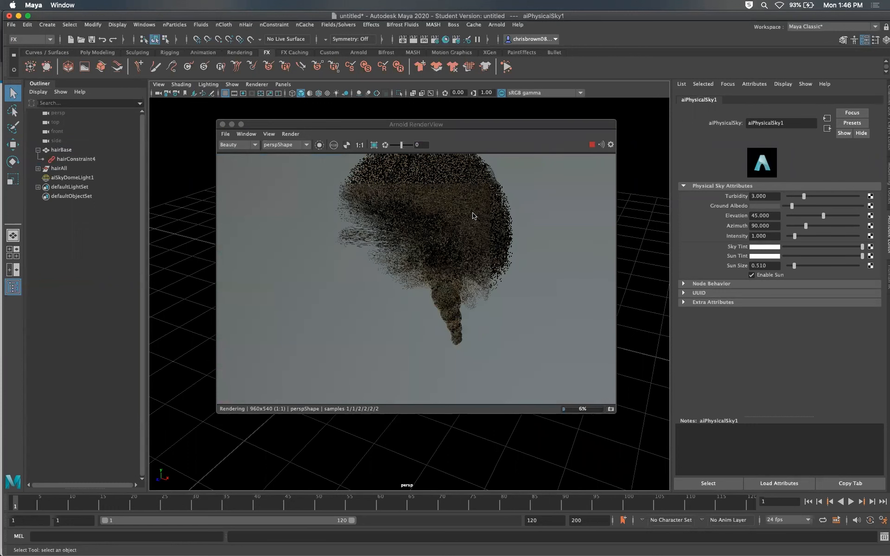
Step: Check the PigTail.ma preview in the Content Browser against the render, move the browser away, and close the Arnold RenderView
left_click_drag(889, 113, 889, 227)
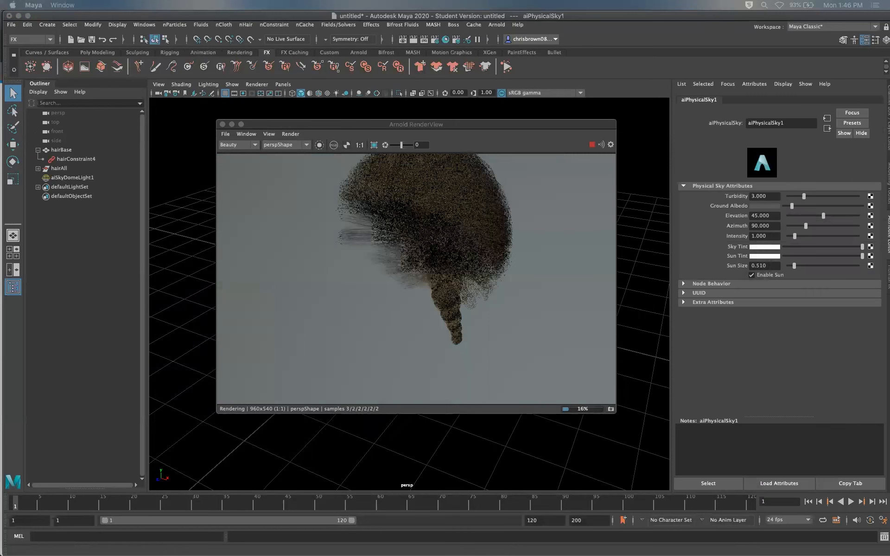
left_click_drag(889, 176, 550, 182)
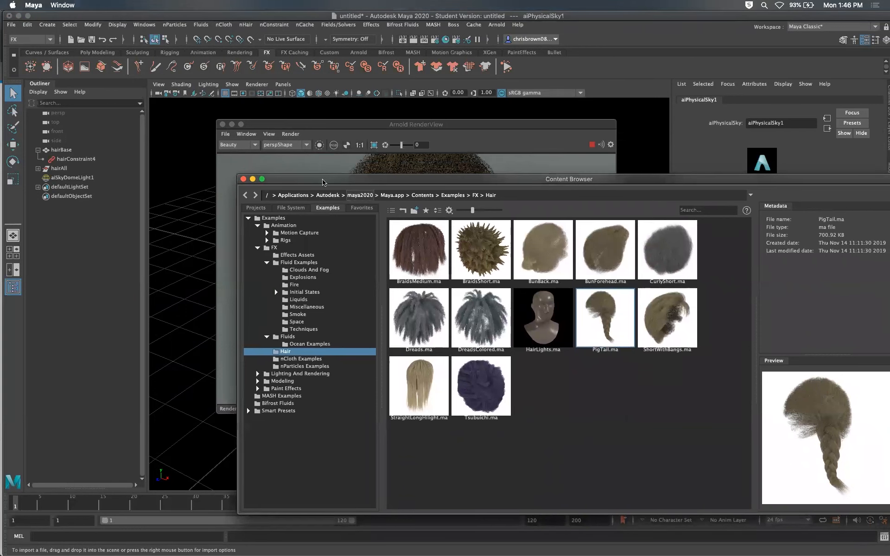
left_click_drag(455, 173, 889, 120)
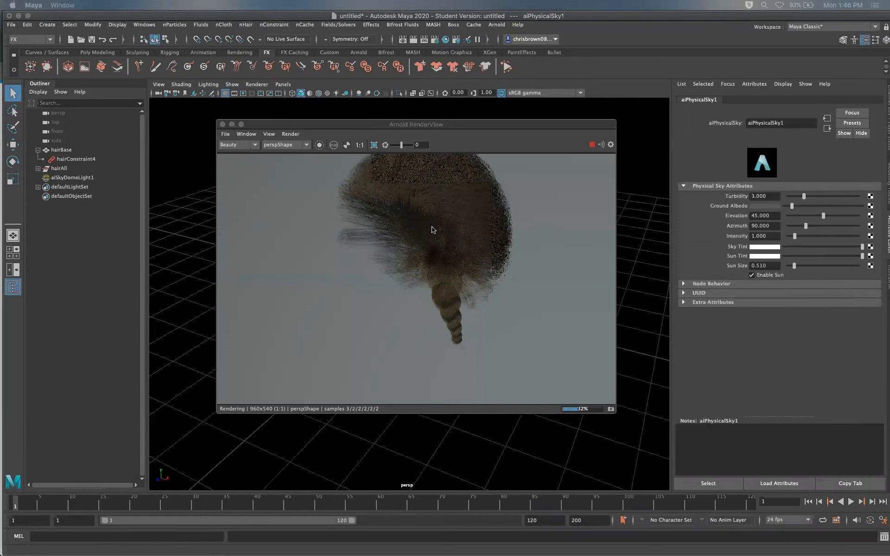
left_click(223, 124)
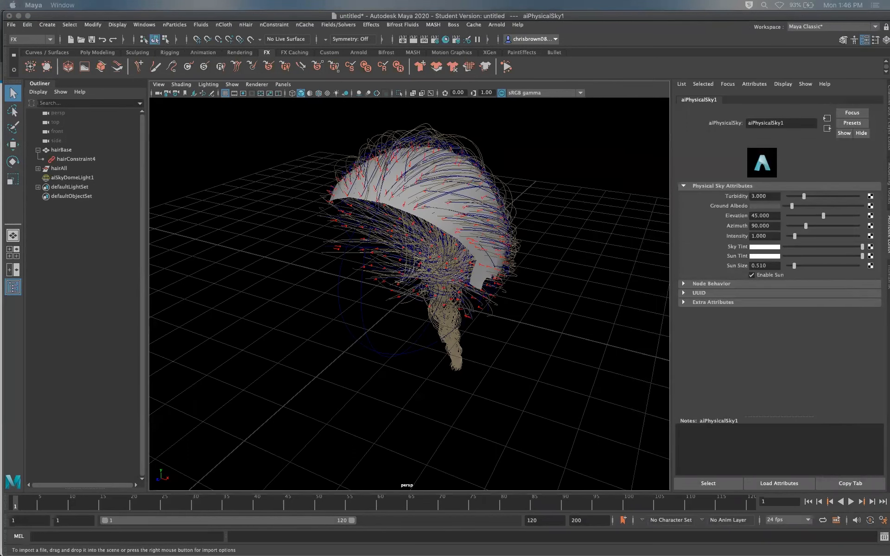
Step: Look over the Effects, nParticles, Fluids, nCloth, nHair, nConstraint and nCache commands
left_click(367, 26)
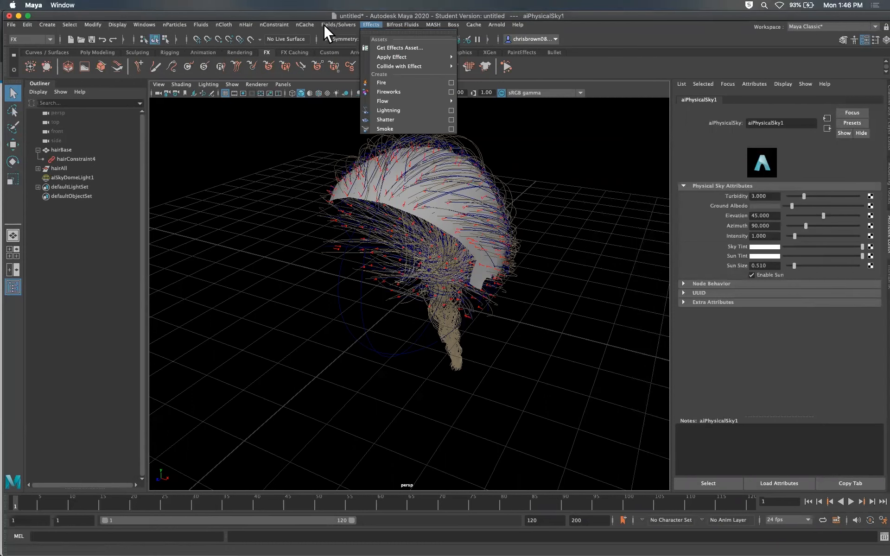
left_click(174, 24)
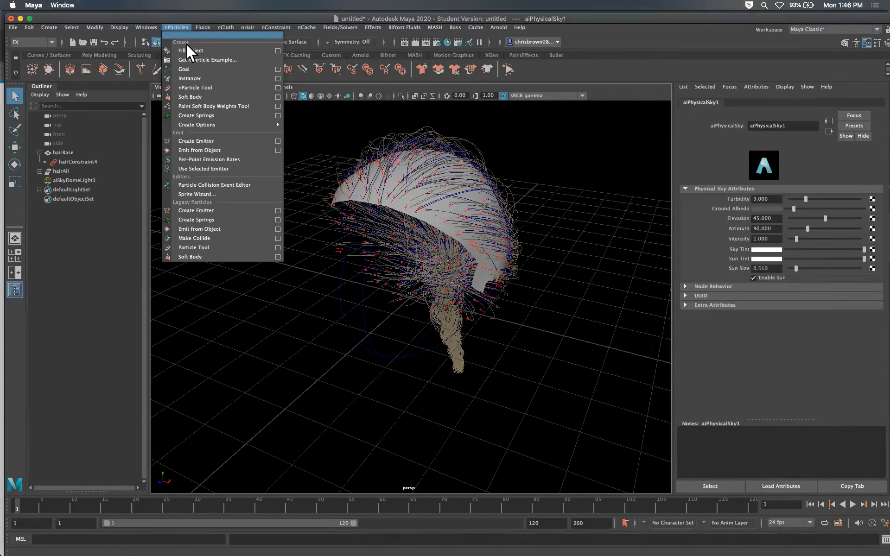
left_click(199, 24)
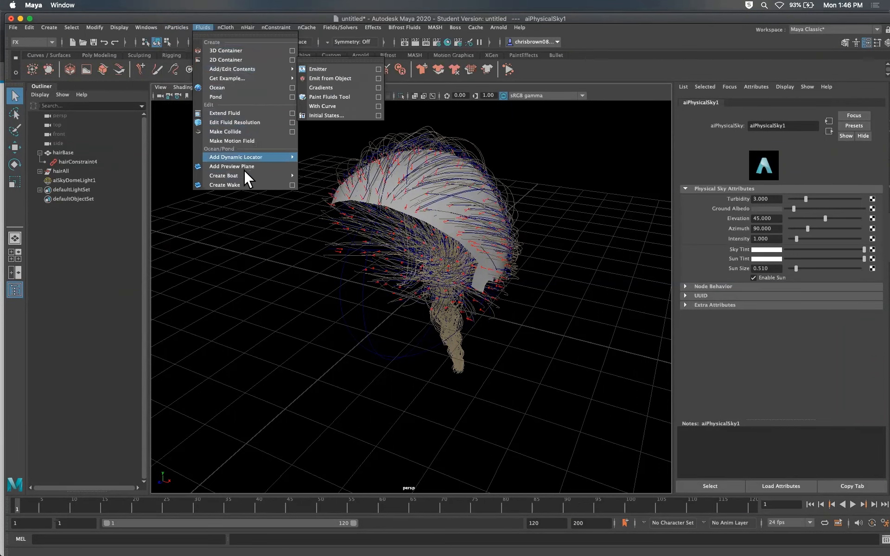
left_click(227, 25)
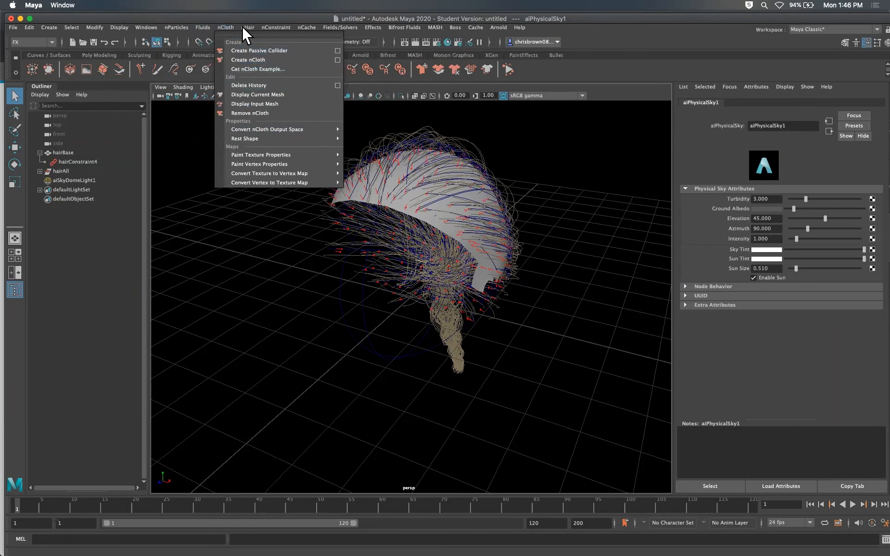
mouse_move(245, 27)
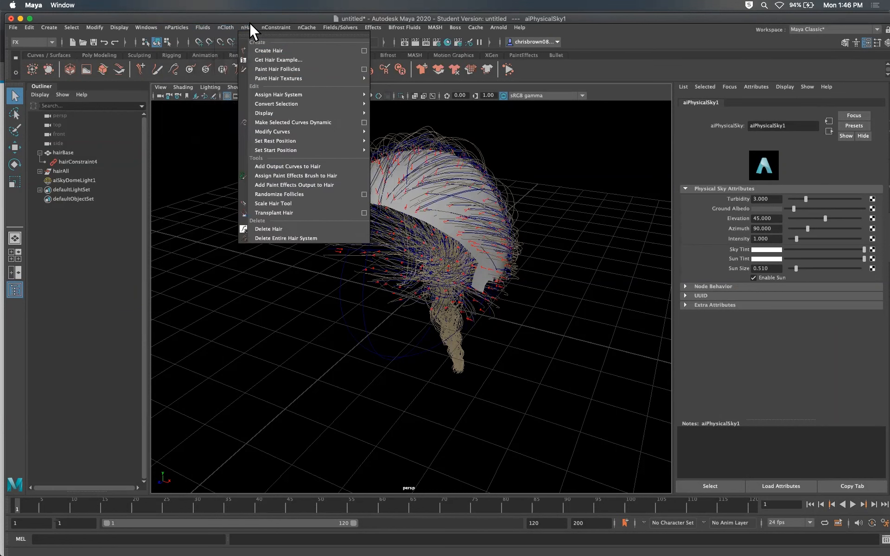
left_click(278, 25)
left_click(286, 27)
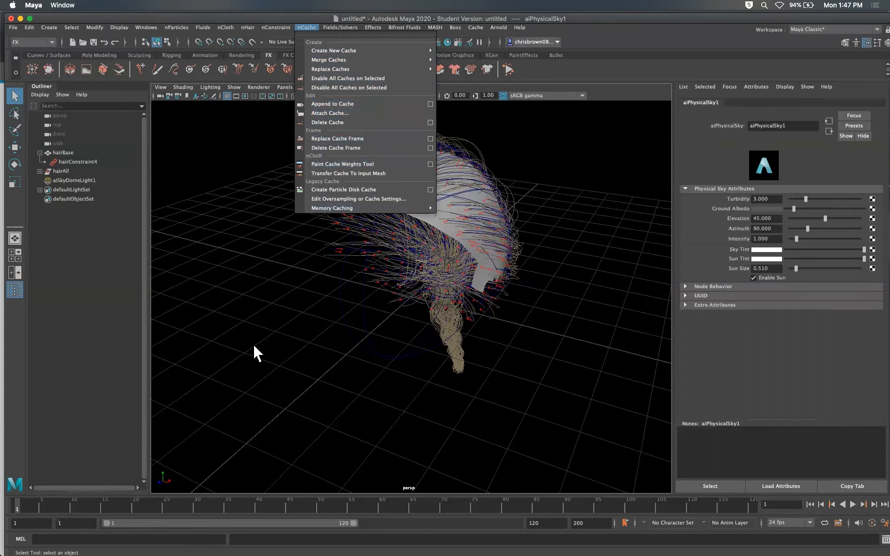
left_click(301, 396)
Step: Play back the pigtail hair simulation, replay it from the early frames, and return to frame 1
left_click_drag(26, 502, 13, 504)
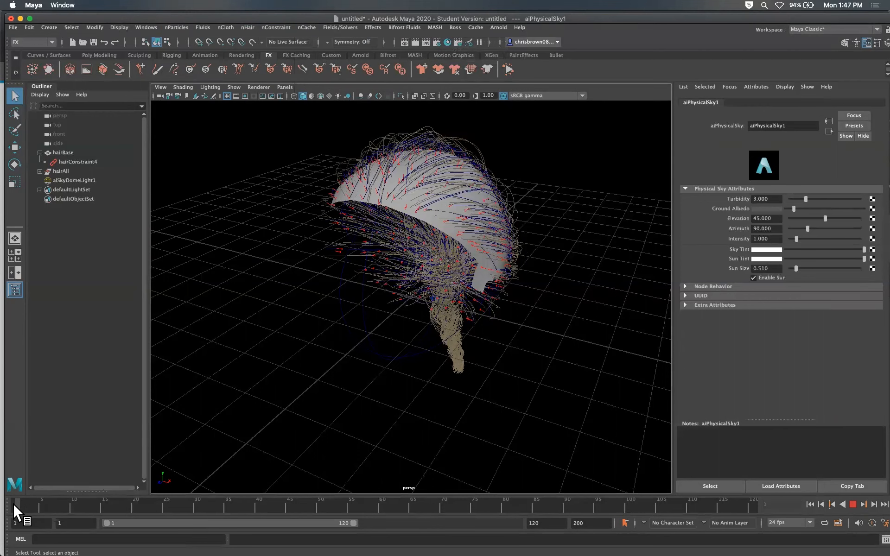
left_click(853, 504)
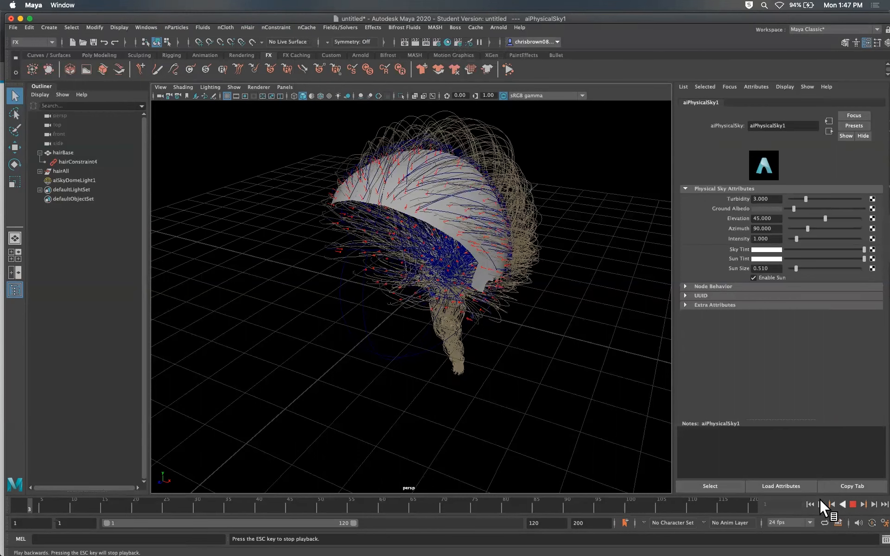
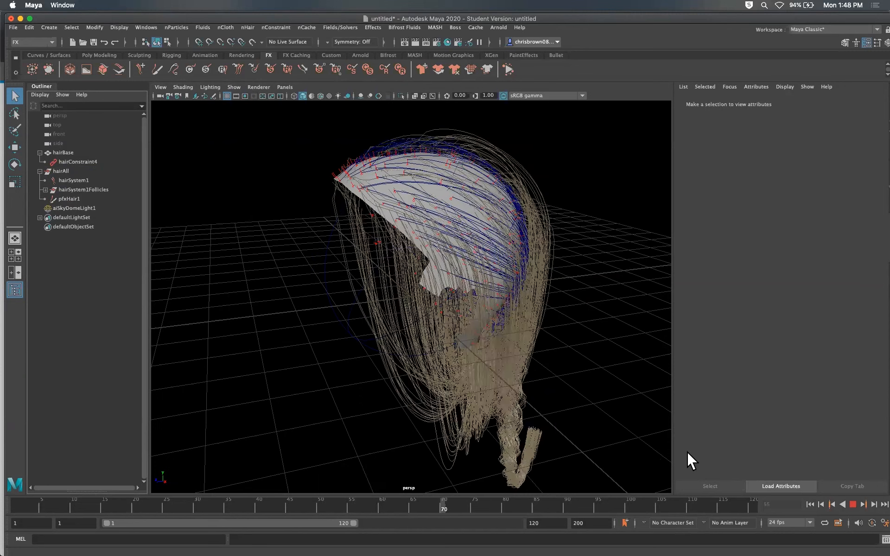
left_click_drag(552, 503, 90, 501)
right_click(90, 502)
left_click(35, 496)
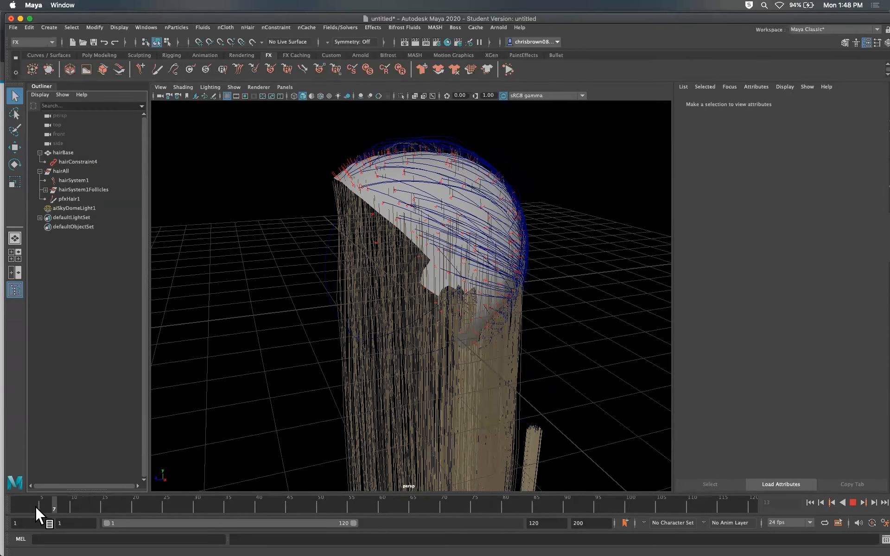
left_click_drag(36, 506, 16, 506)
Step: Bring the Content Browser back into view, look over the nCache commands, and close the Content Browser
left_click_drag(889, 204, 769, 217)
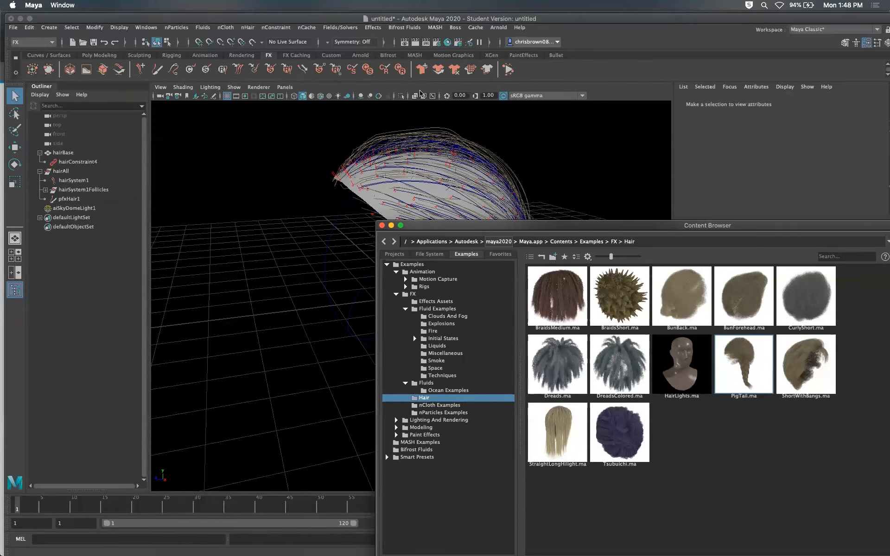
left_click_drag(467, 226, 504, 219)
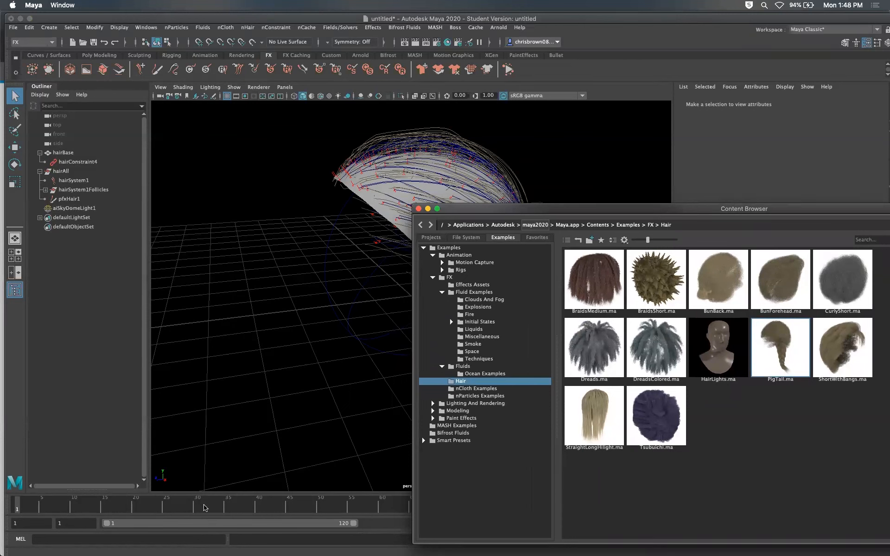
left_click(306, 27)
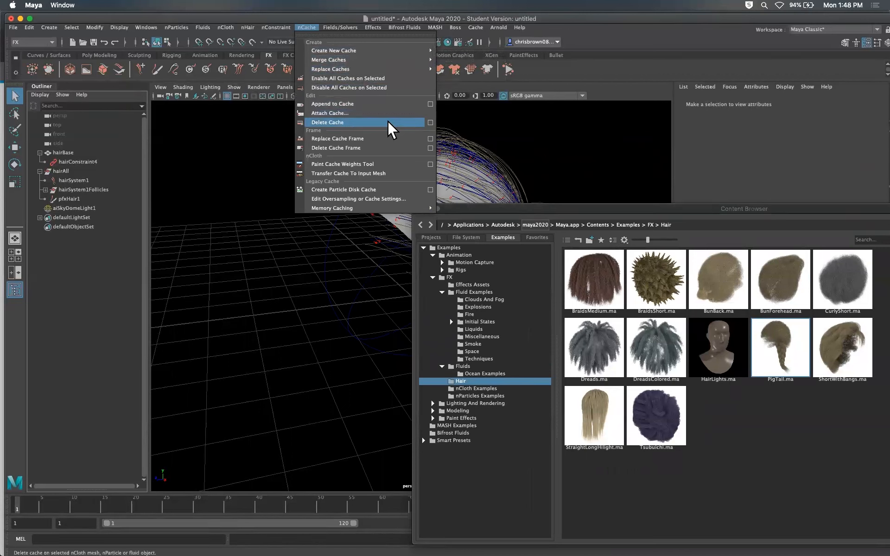
left_click(443, 216)
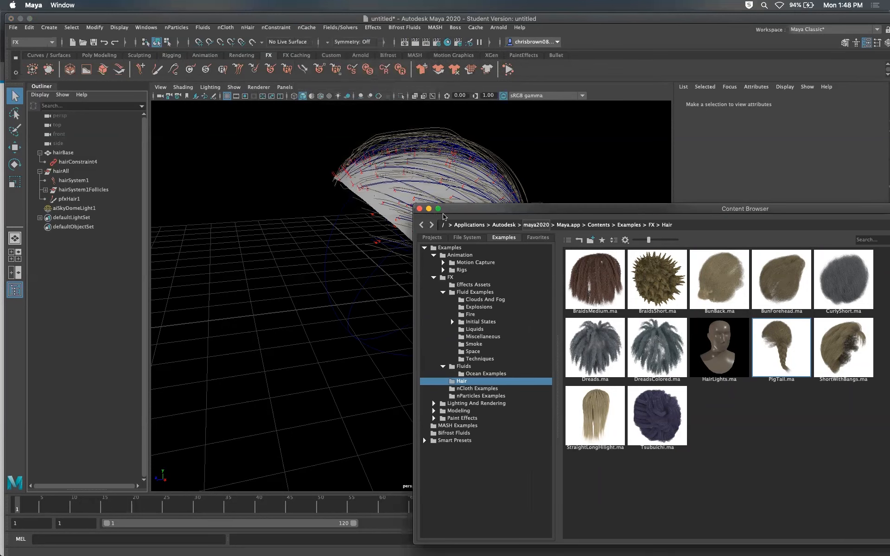
left_click(420, 209)
Step: Look over the nParticles, Fluids and nHair commands, as well as the available workspaces and general editors
left_click(178, 28)
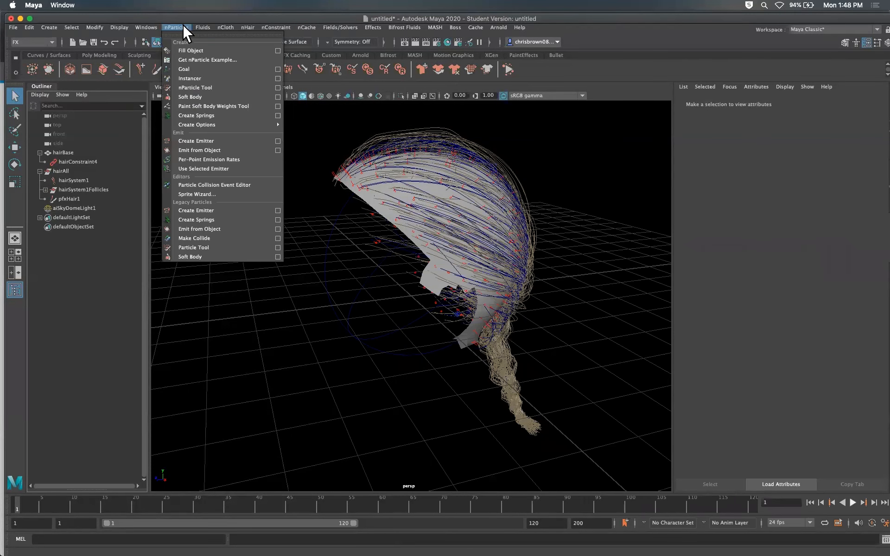
left_click(203, 28)
left_click(249, 29)
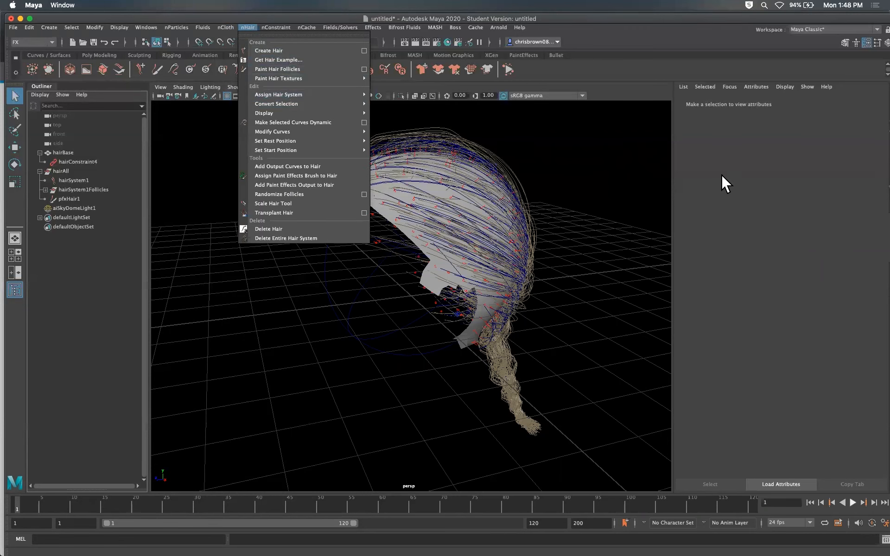
left_click(570, 252)
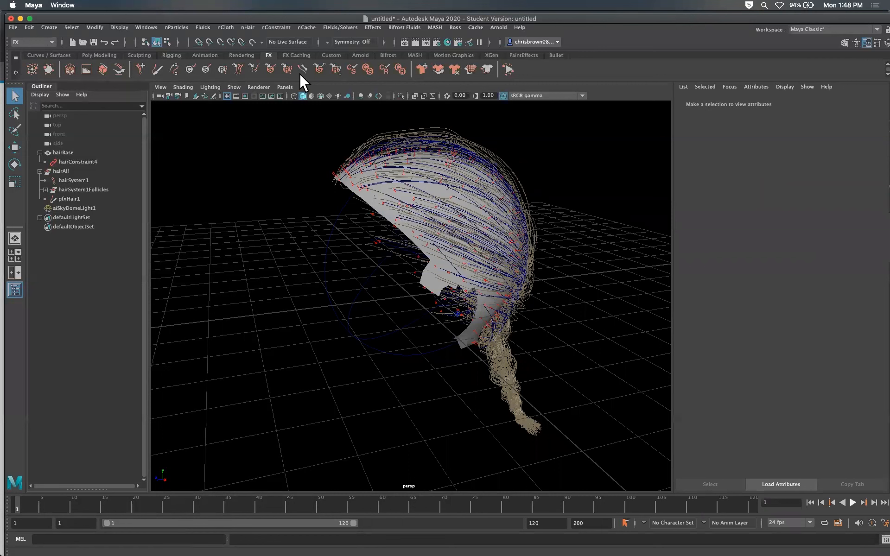
left_click(155, 27)
mouse_move(169, 43)
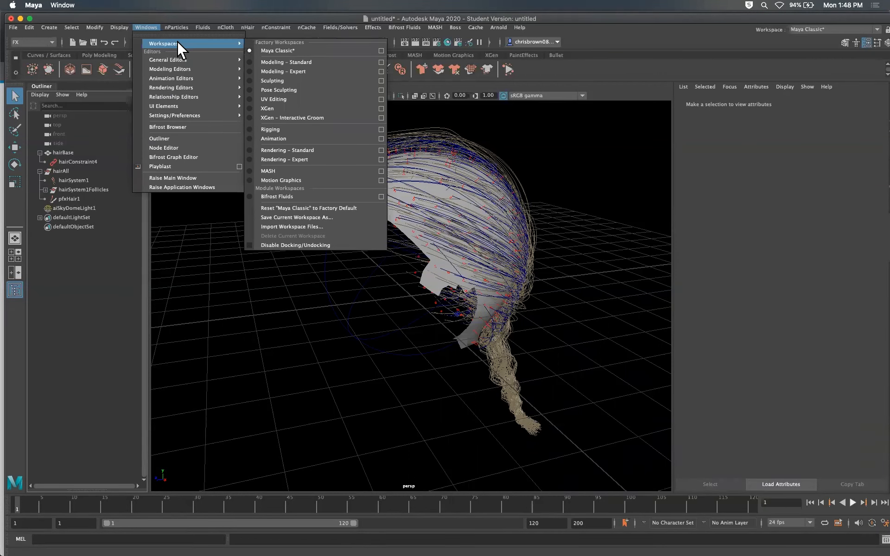
mouse_move(189, 58)
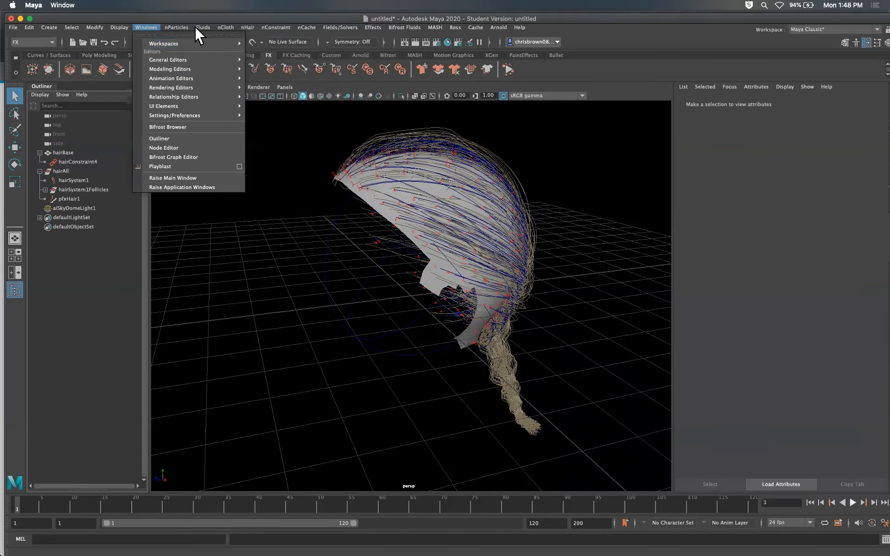
Step: Start a new empty scene without saving the pigtail hair scene
left_click(247, 28)
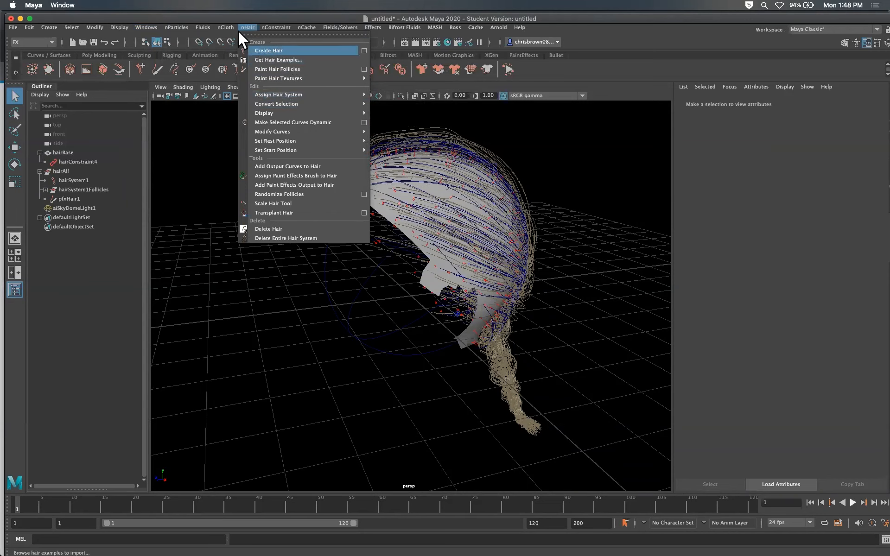
left_click(4, 33)
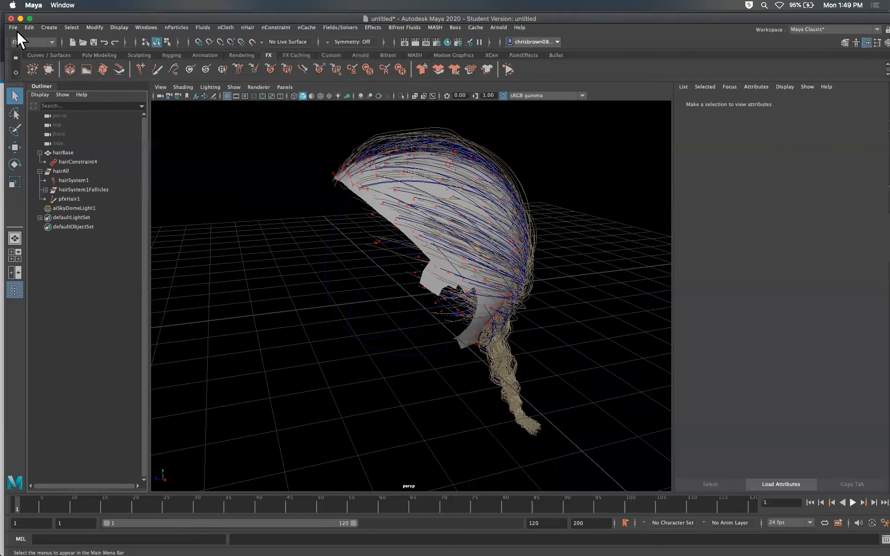
left_click(13, 27)
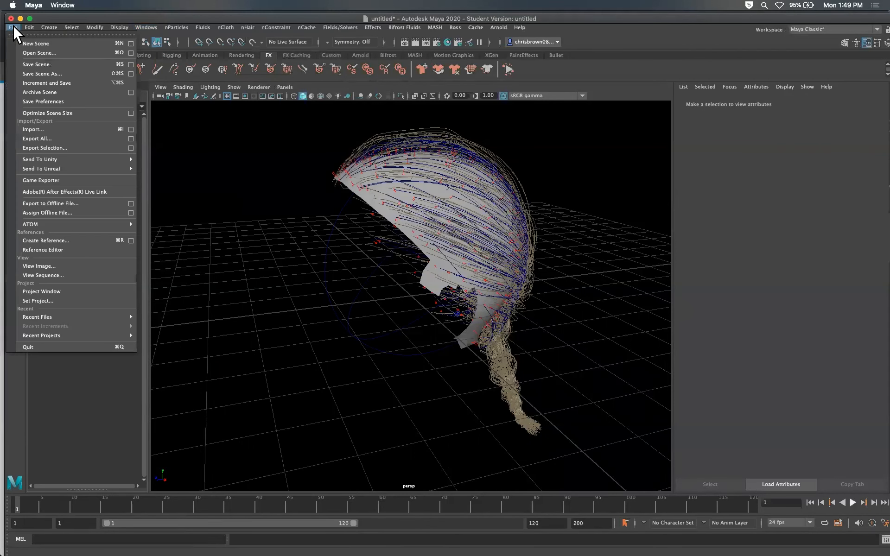
left_click(34, 45)
left_click(441, 272)
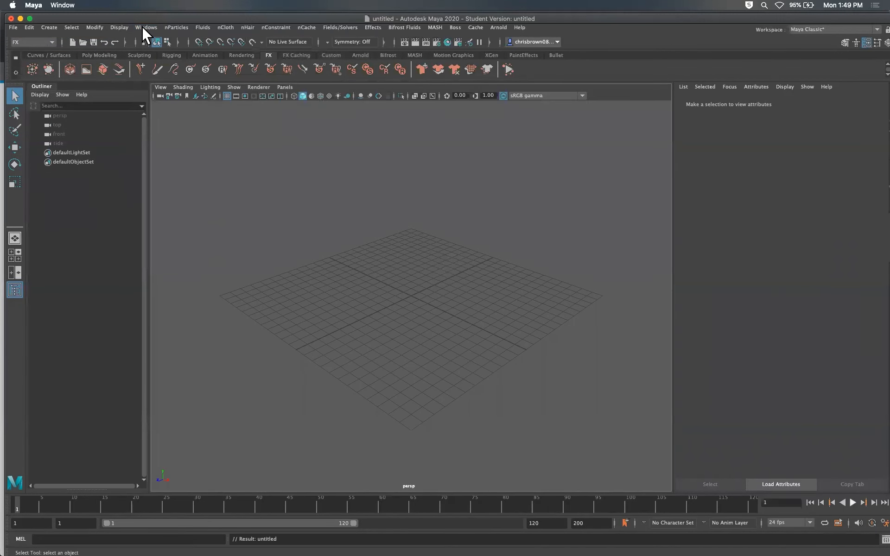
Step: Open the Content Browser and reposition it over the viewport
left_click(141, 26)
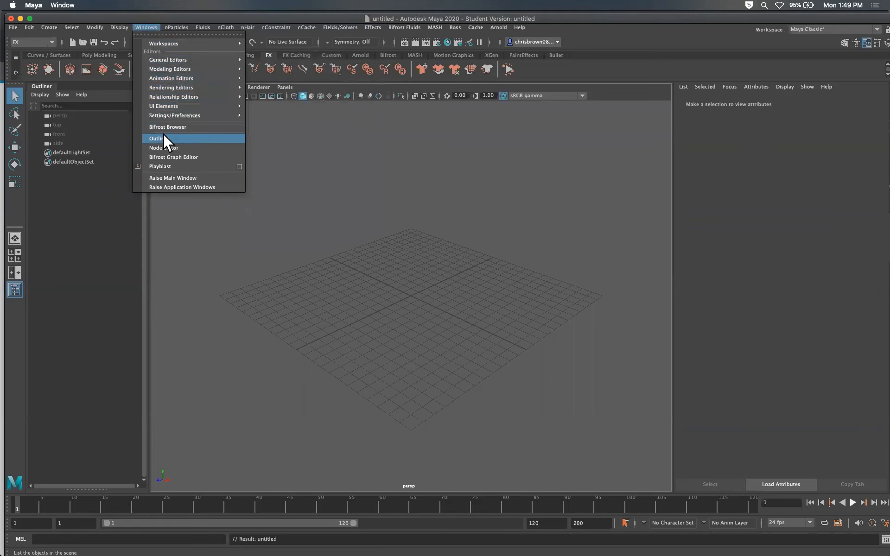
mouse_move(229, 53)
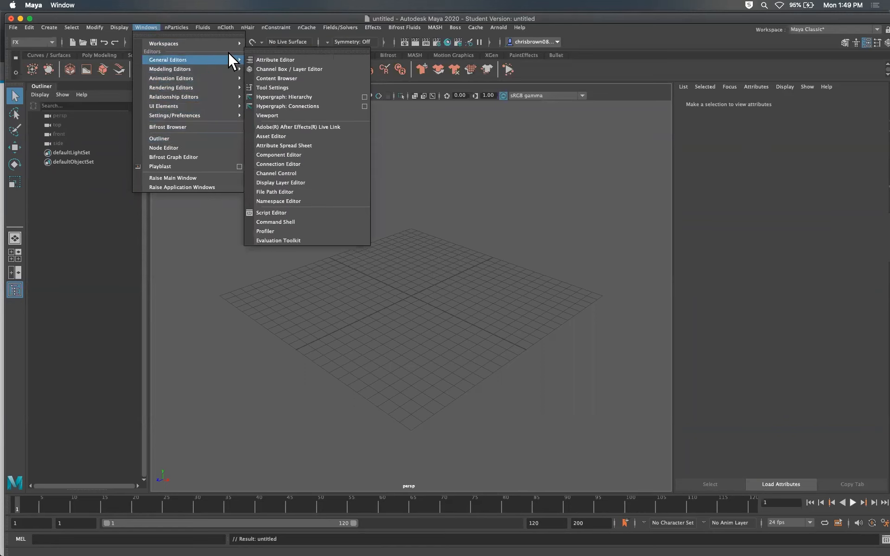
left_click(277, 79)
left_click_drag(608, 209, 501, 130)
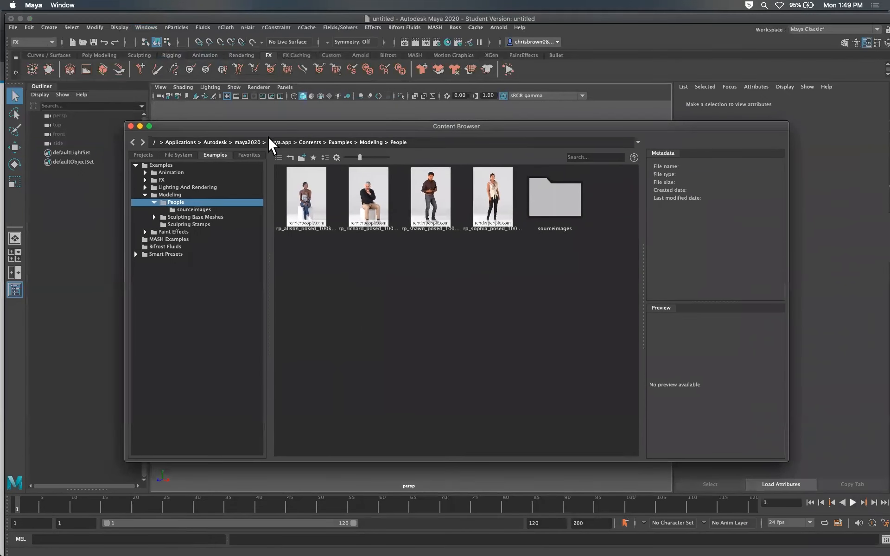
Step: Import Flip.fbx from the Motion Capture FBX animation examples and move the Content Browser out of the way
left_click(136, 165)
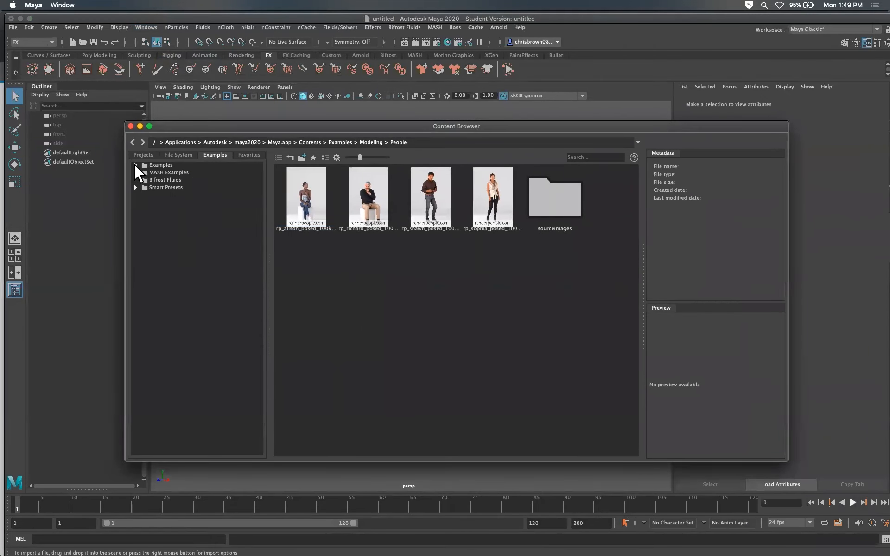
left_click(138, 165)
left_click(149, 173)
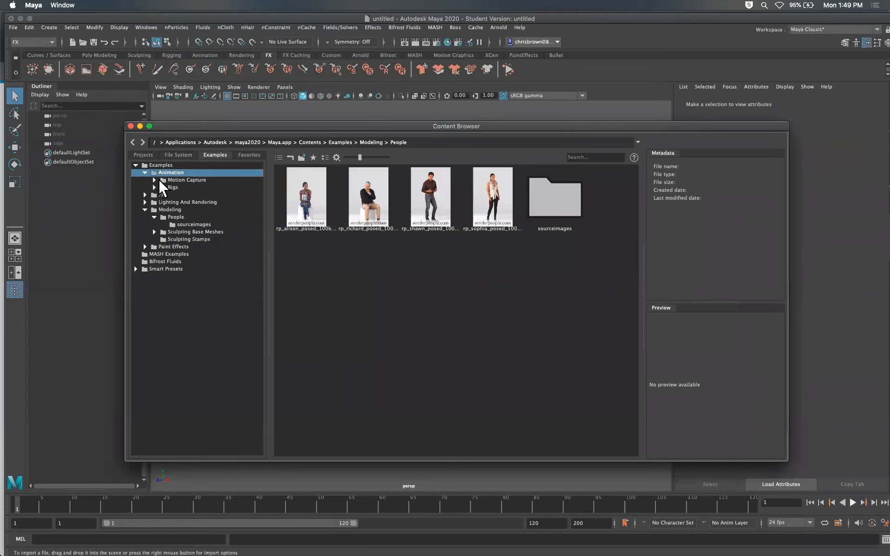
left_click(166, 181)
left_click(181, 187)
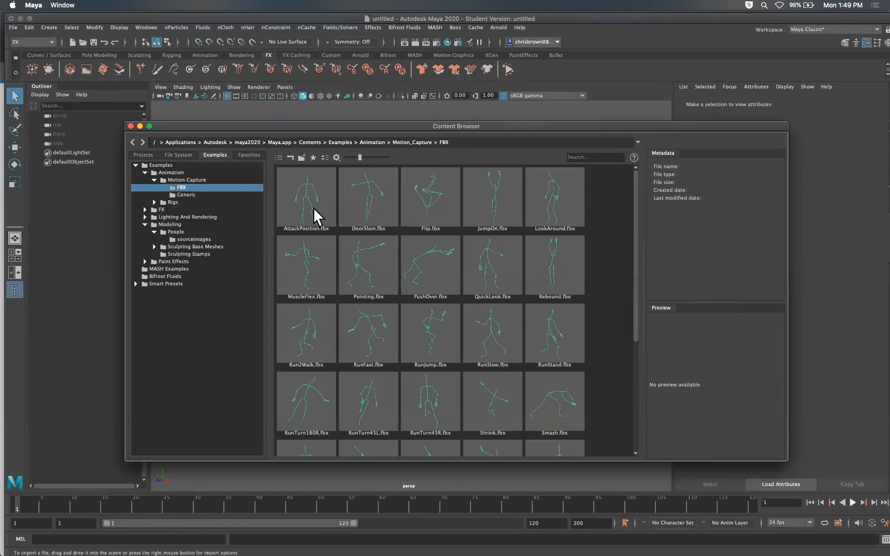
double_click(436, 193)
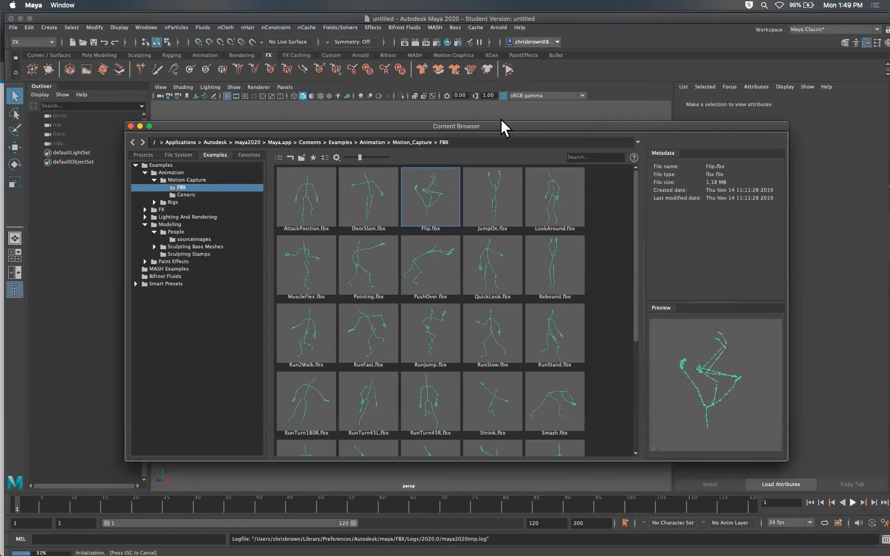
left_click_drag(491, 122, 889, 139)
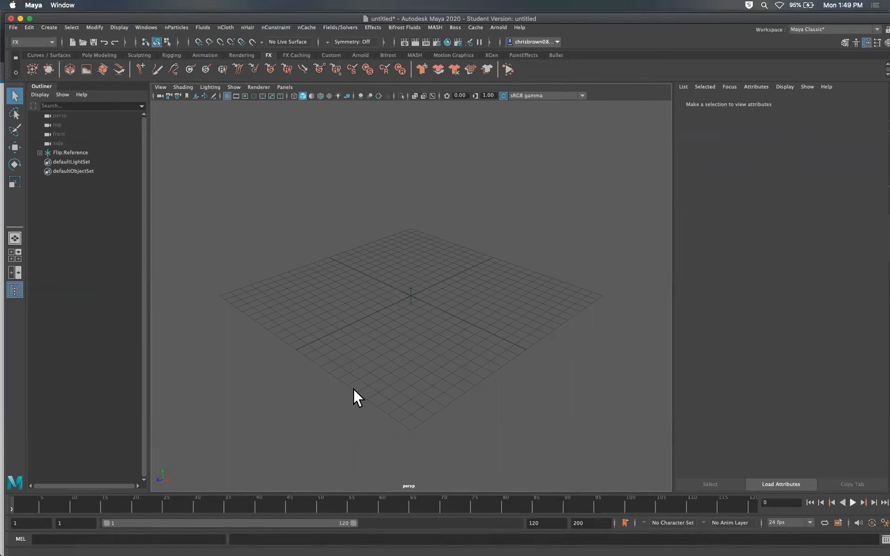
Step: Scrub the timeline to frame 55, select Flip:Reference in the Outliner, and bring the whole skeleton into view
mouse_move(45, 497)
left_mouse_down()
mouse_move(323, 494)
mouse_move(336, 485)
left_mouse_up()
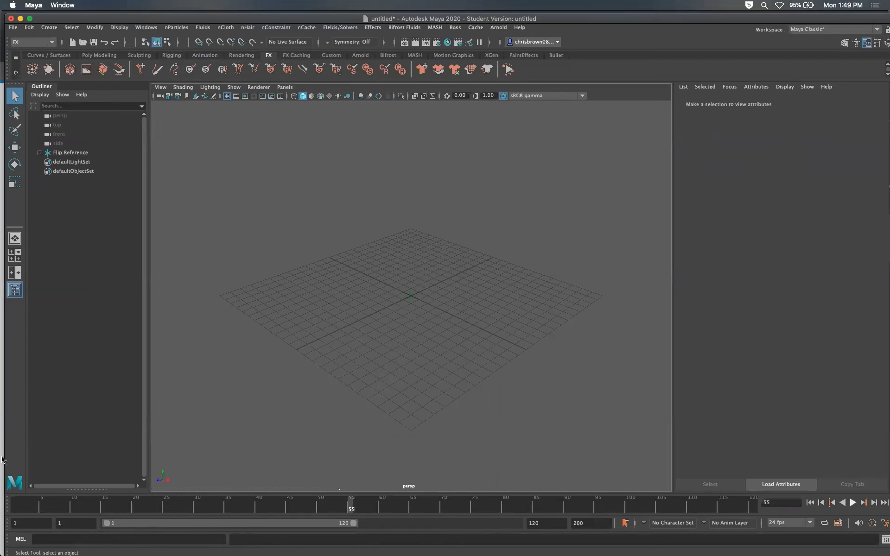
left_click(78, 152)
scroll(441, 276, "down", 10)
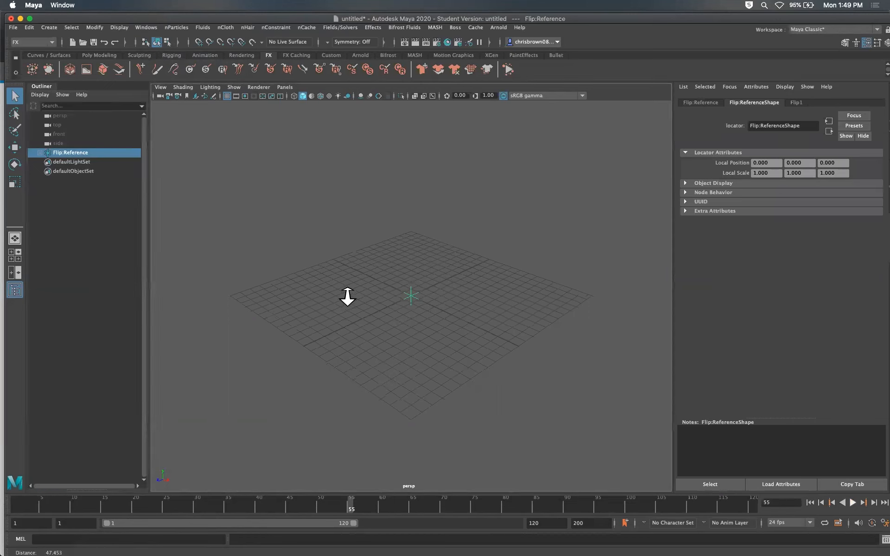
scroll(388, 224, "down", 5)
middle_click_drag(369, 240, 483, 302, "alt")
scroll(410, 291, "up", 8)
middle_click_drag(599, 408, 460, 251, "alt")
scroll(460, 250, "down", 6)
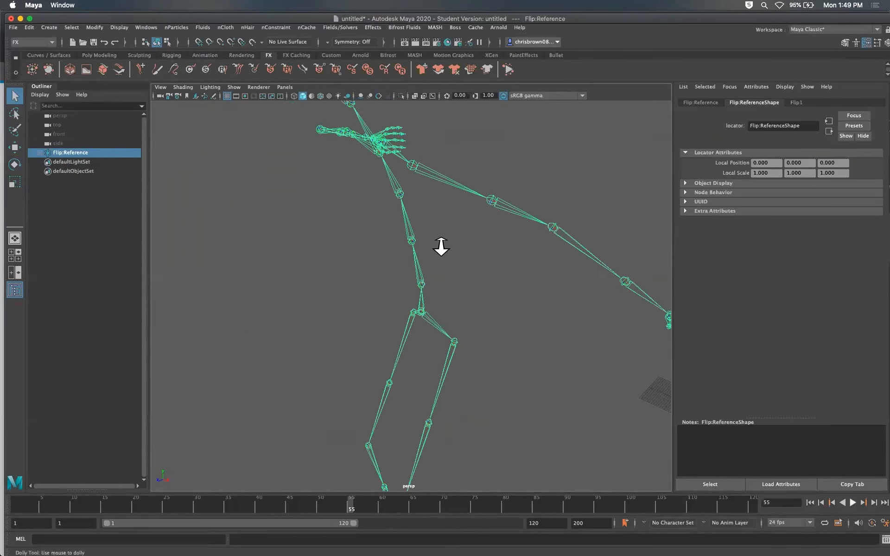
Step: Play back the skeleton's flip animation from the early frames and stop it at frame 109
left_click(25, 502)
key("alt+v")
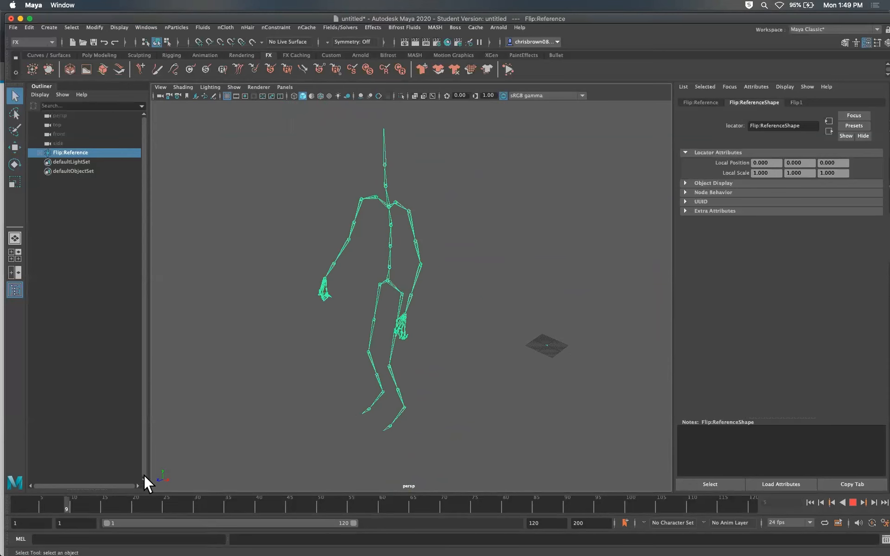
left_click_drag(150, 473, 319, 447)
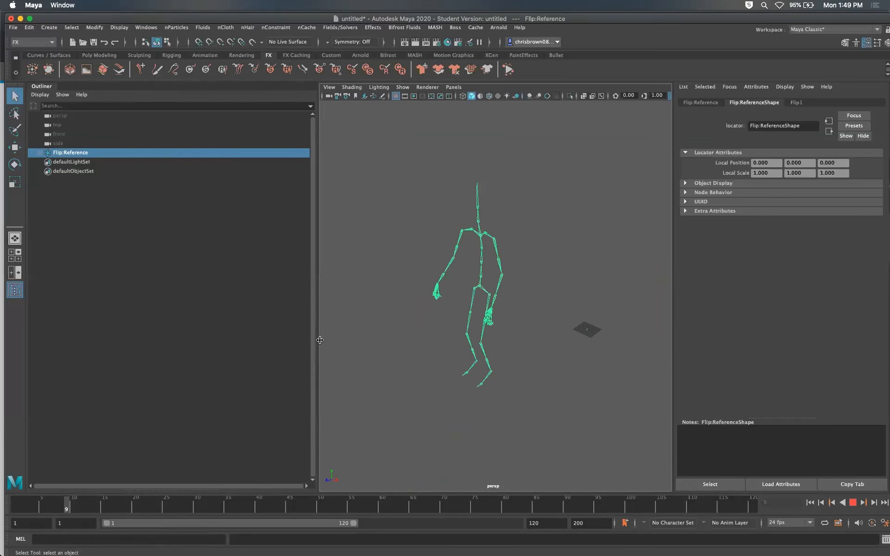
left_click_drag(317, 341, 148, 352)
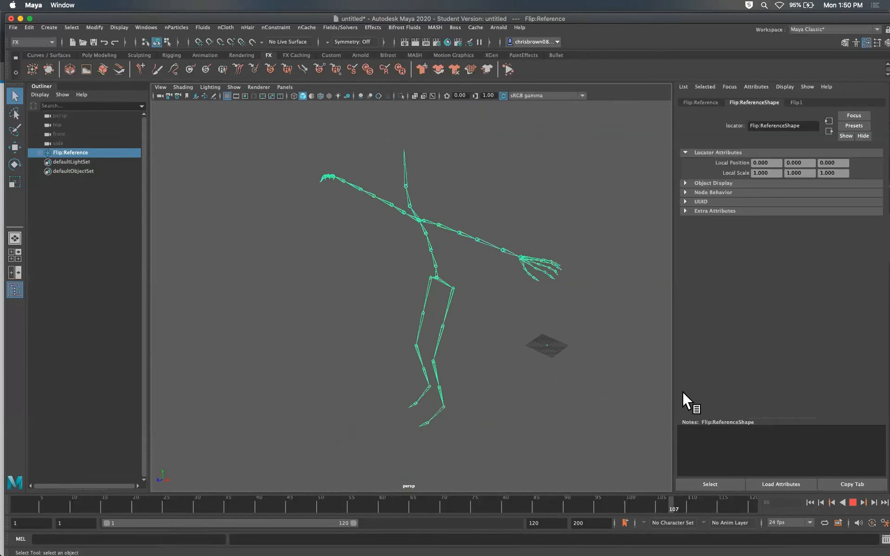
key("Escape")
Step: Bring the Content Browser back into view and look over the Motion Capture and Rigs animation examples
left_click_drag(889, 190, 539, 122)
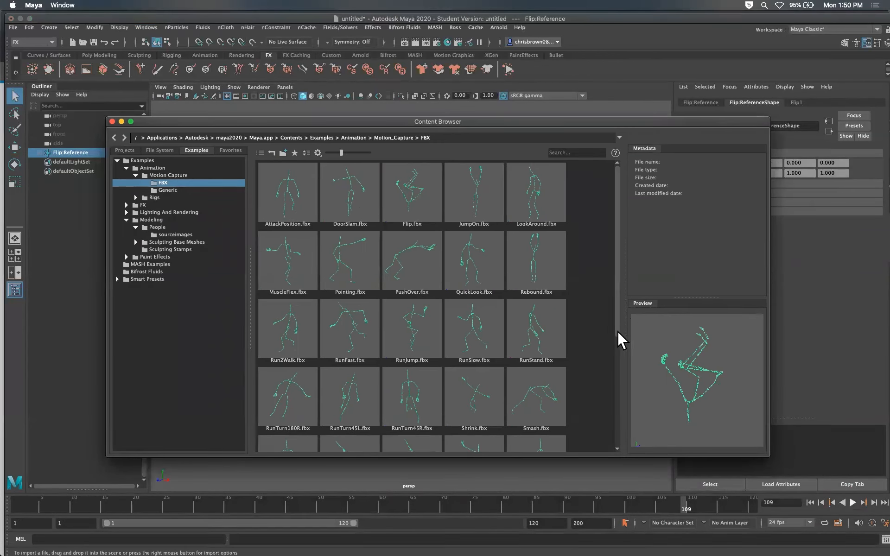
left_click(178, 187)
left_click(136, 197)
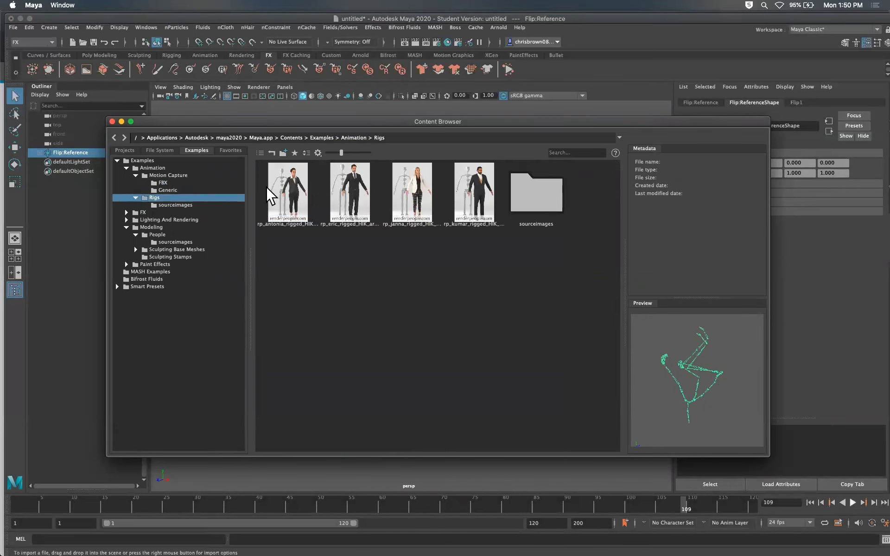
left_click(126, 168)
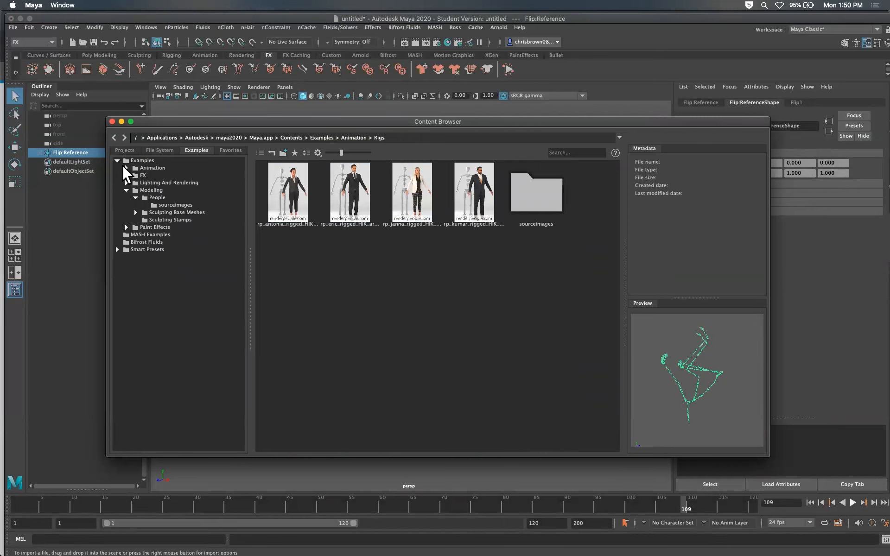
Step: Look over the Effects Assets among the FX examples
left_click(127, 176)
left_click(161, 182)
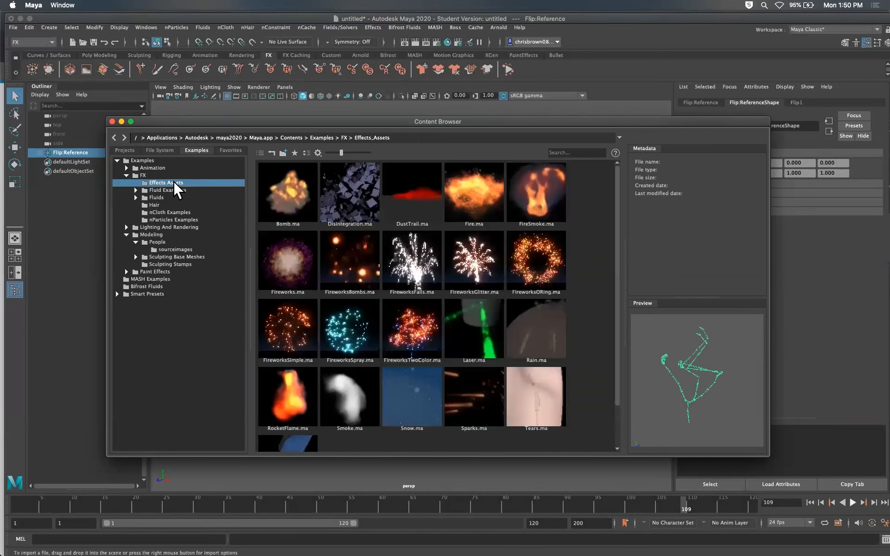
scroll(614, 296, "down", 3)
scroll(600, 282, "up", 3)
Step: Look over the Clouds And Fog, Explosions, Fire and Initial States folders of the Fluid Examples
double_click(172, 190)
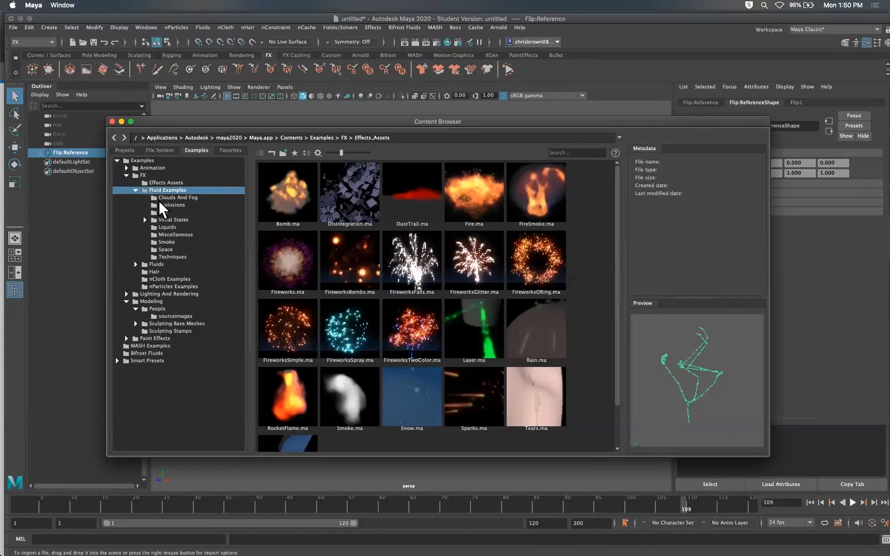
left_click(176, 199)
left_click(175, 205)
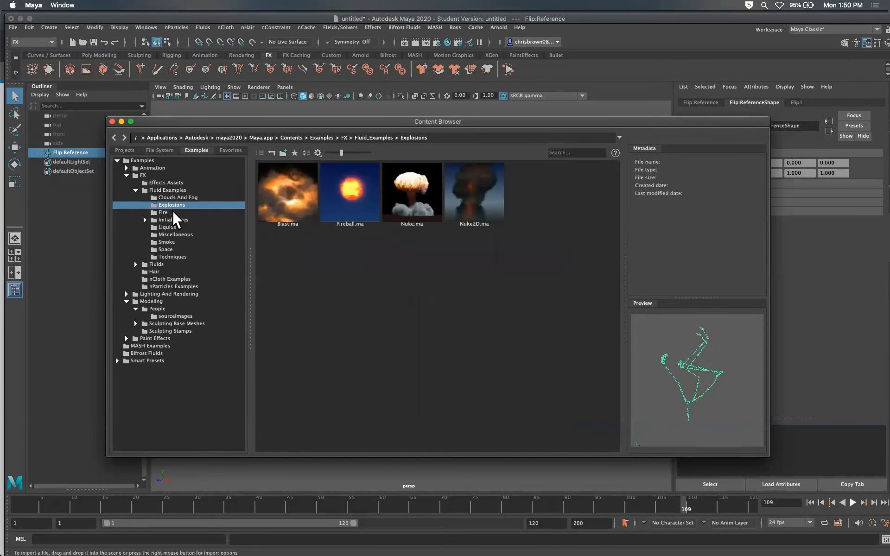
left_click(171, 212)
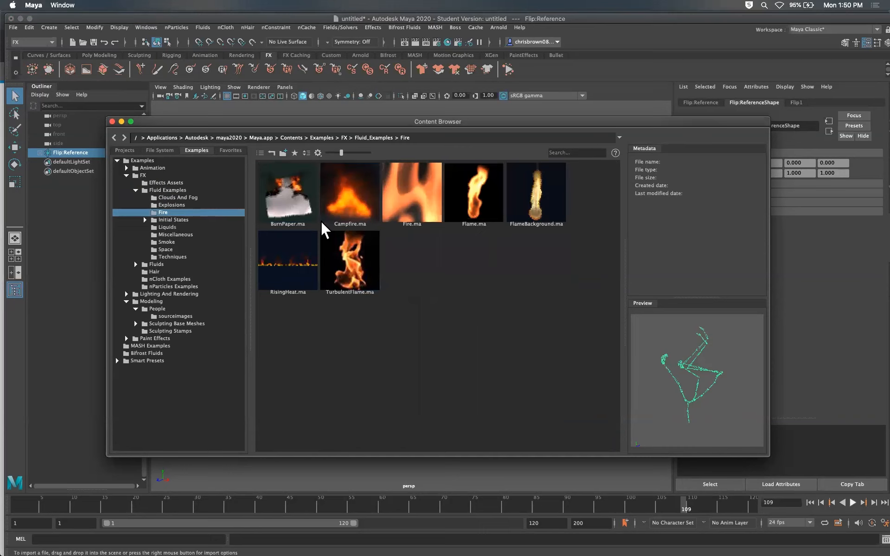
double_click(181, 220)
double_click(180, 227)
left_click(181, 235)
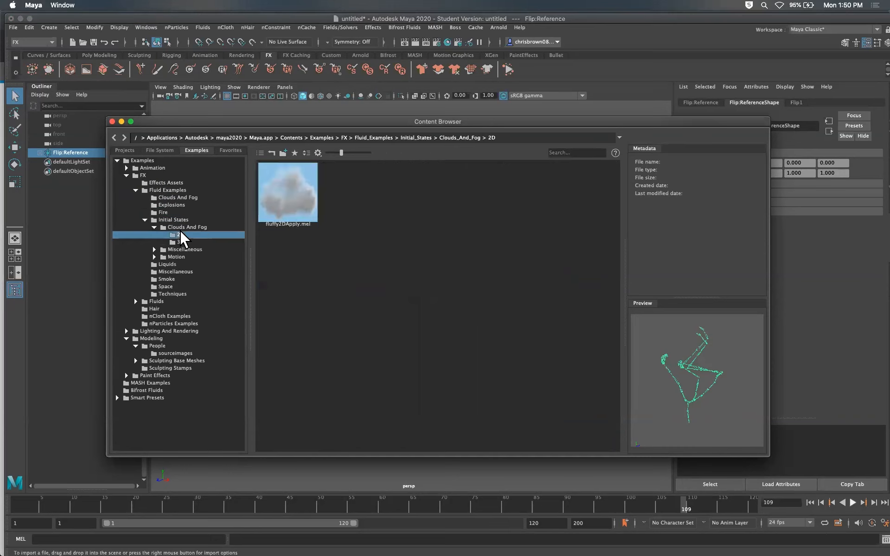
Step: Look over the Liquids, Miscellaneous, Smoke, Space and Techniques folders of the Fluid Examples
left_click(145, 220)
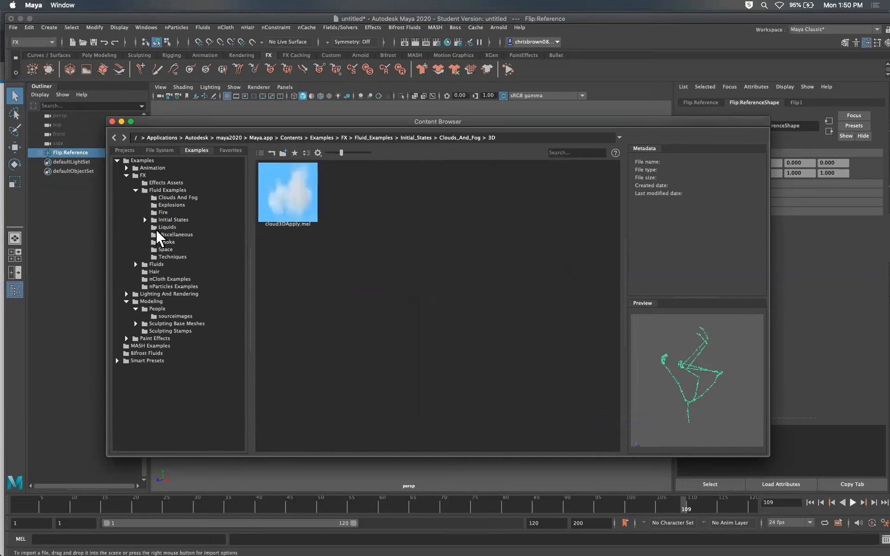
left_click(167, 227)
left_click(180, 235)
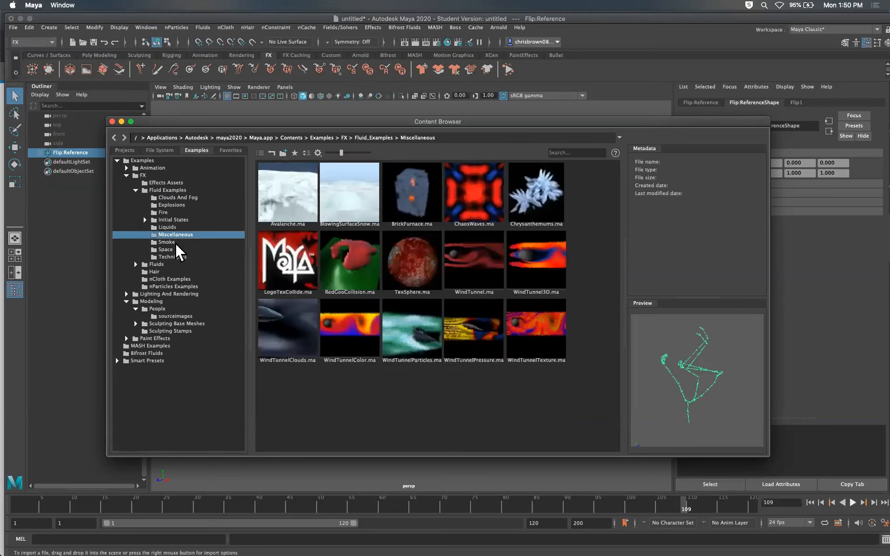
left_click(167, 242)
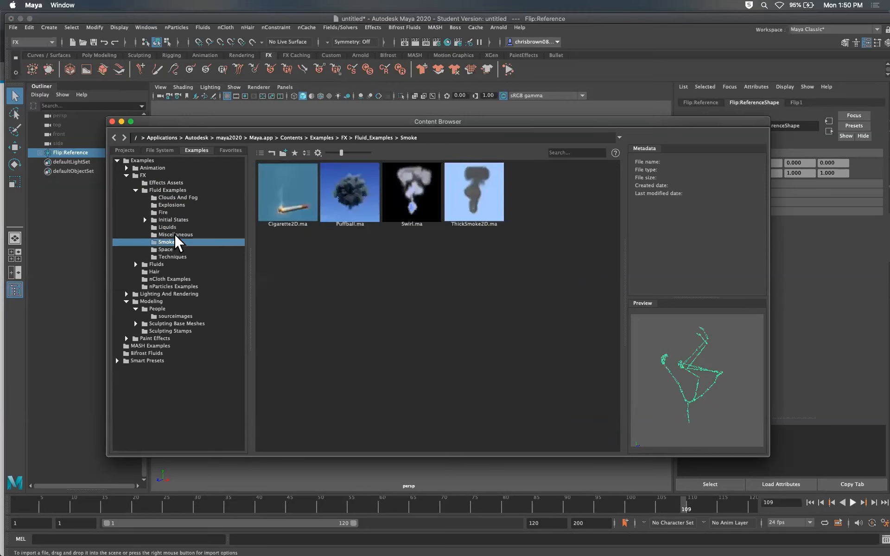
left_click(183, 249)
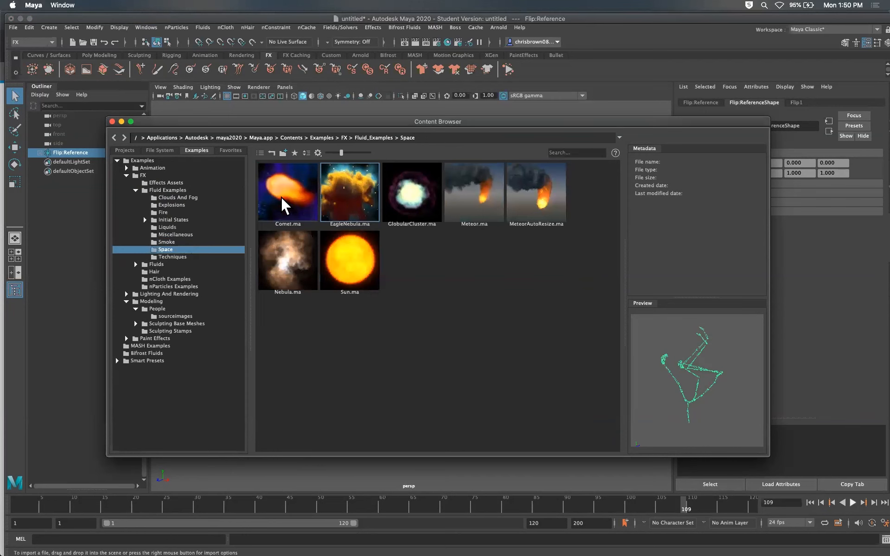
left_click(180, 257)
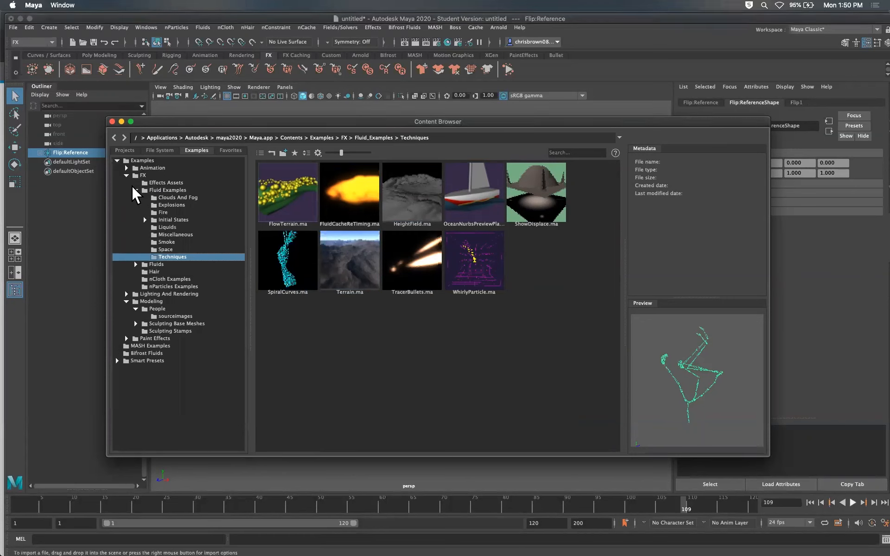
Step: Look over the Ocean, Hair, nCloth and nParticles examples in the FX folder
left_click(135, 190)
left_click(136, 197)
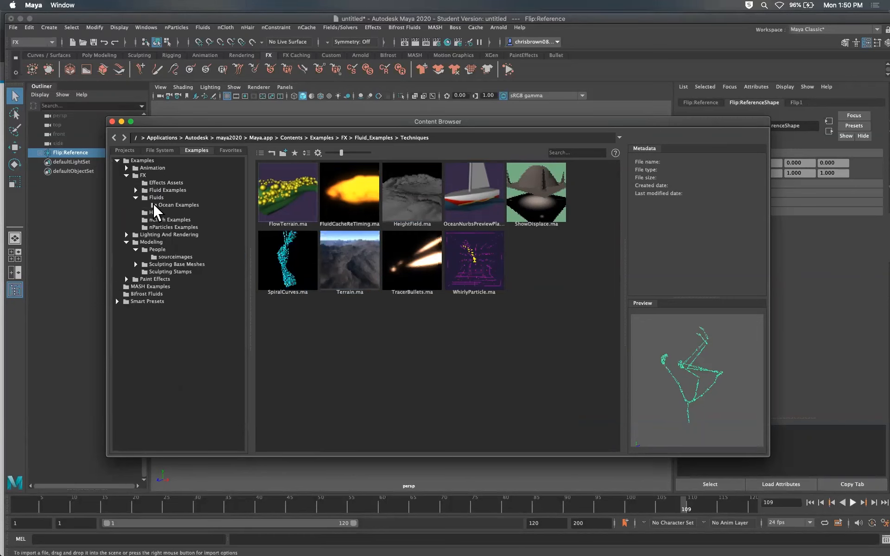
left_click(177, 205)
left_click(136, 190)
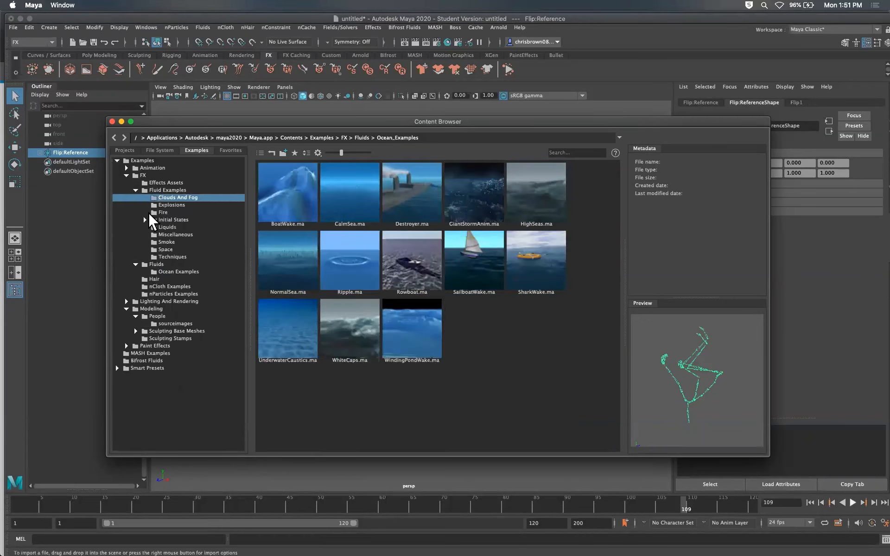
left_click(135, 190)
left_click(147, 211)
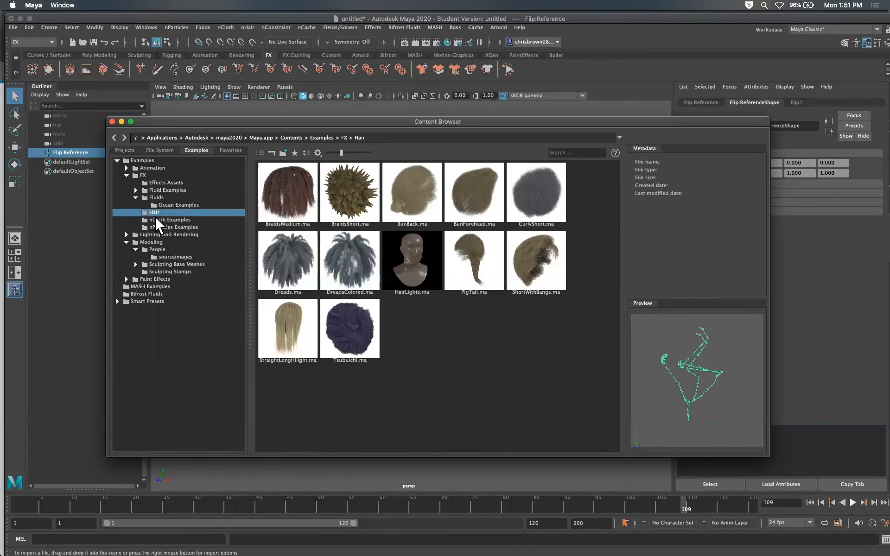
left_click(161, 219)
left_click(169, 226)
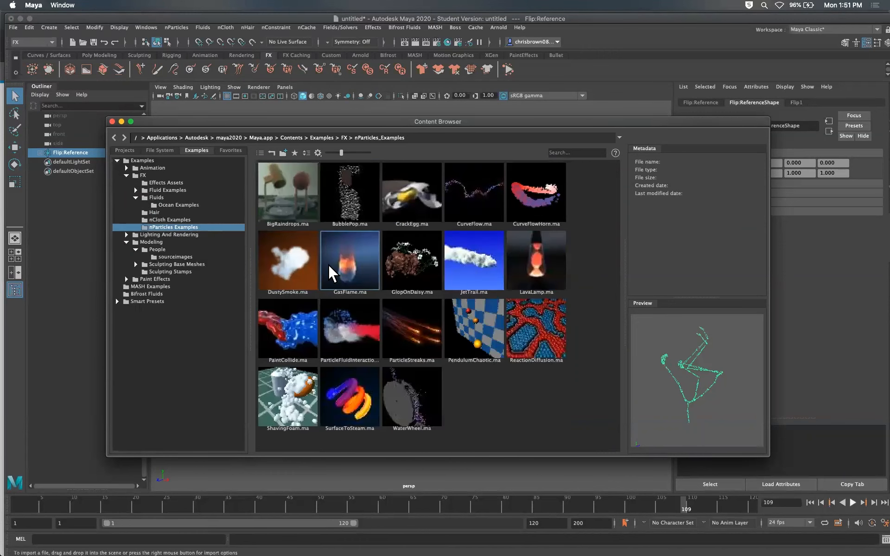
Step: Look over the Toon examples in the Lighting And Rendering folder
left_click(126, 175)
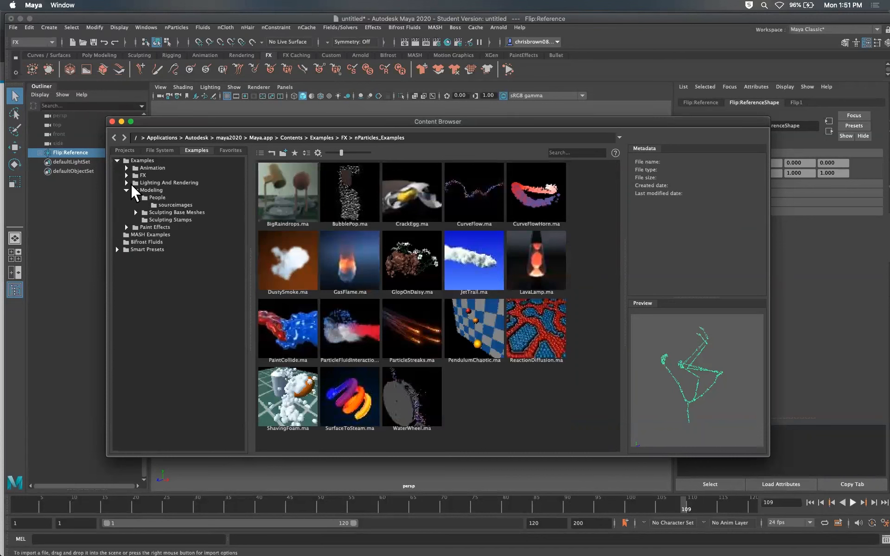
left_click(126, 183)
left_click(146, 190)
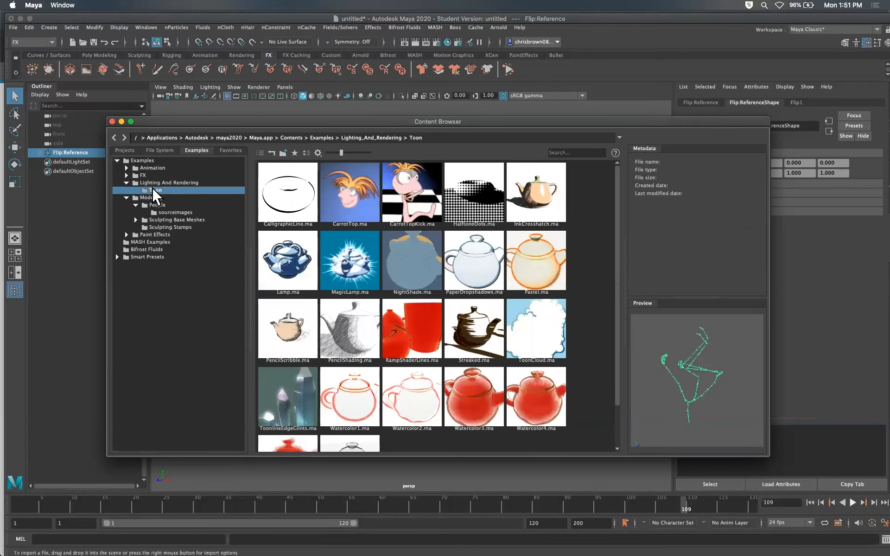
left_click(126, 182)
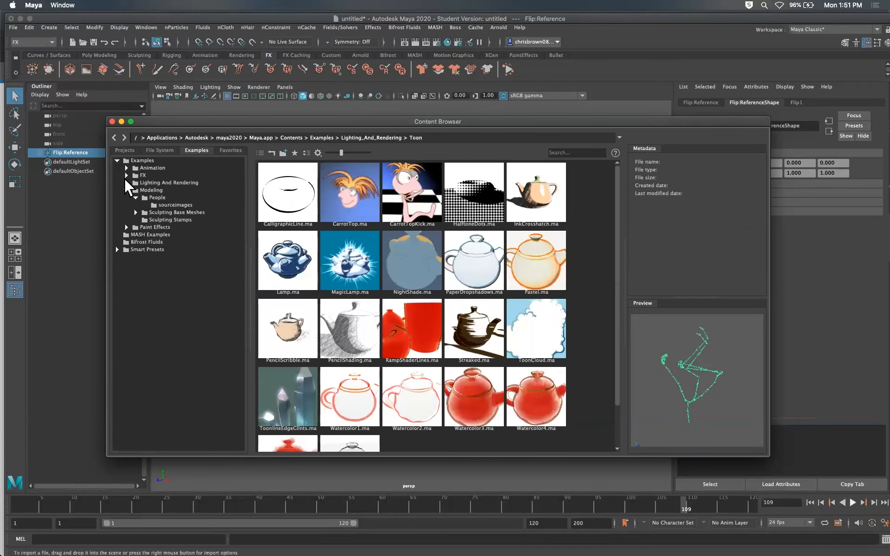
Step: Look over the Modeling examples: People and the Animals, Bipeds, Clothing, Props, Vehicles and Weapons folders of the Sculpting Base Meshes
left_click(141, 191)
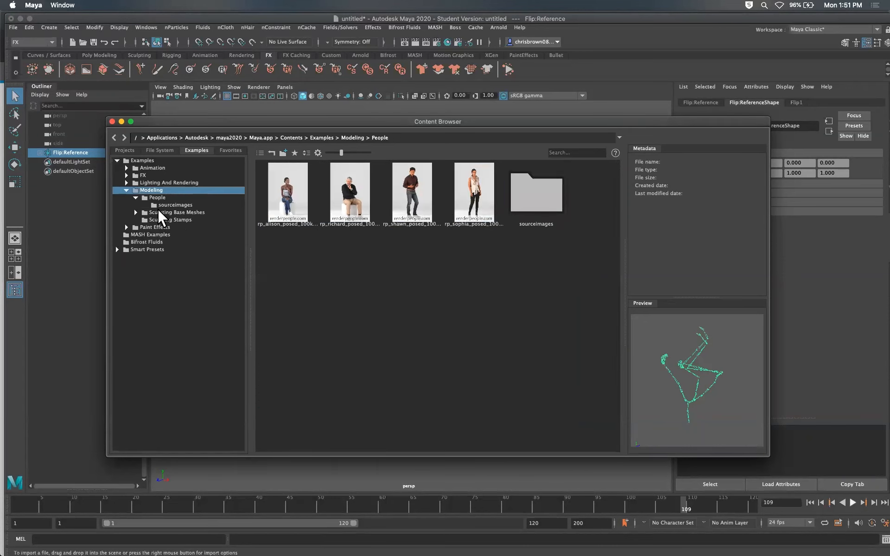
left_click(136, 212)
left_click(169, 220)
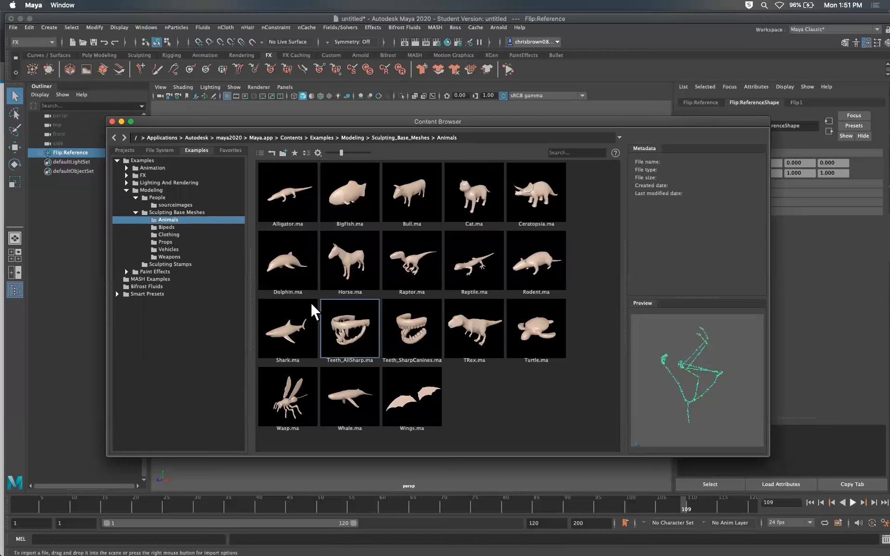
left_click(172, 227)
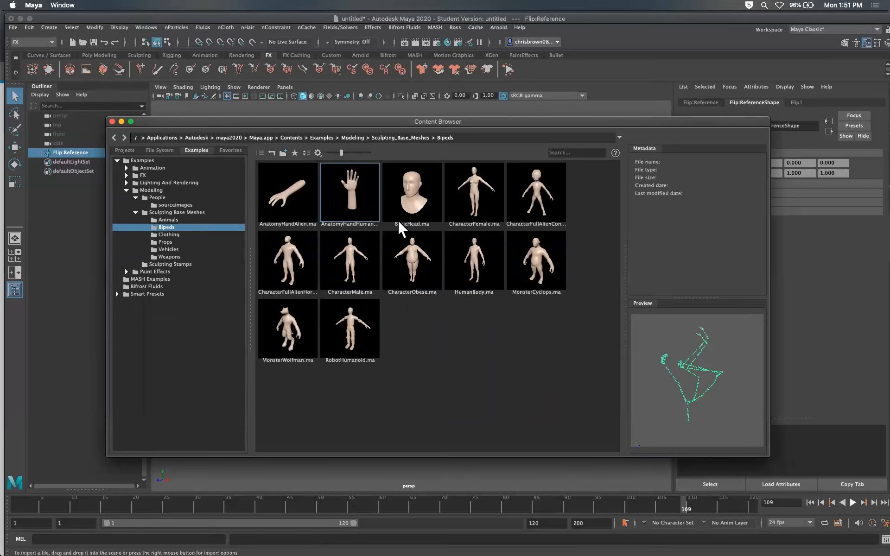
left_click(167, 234)
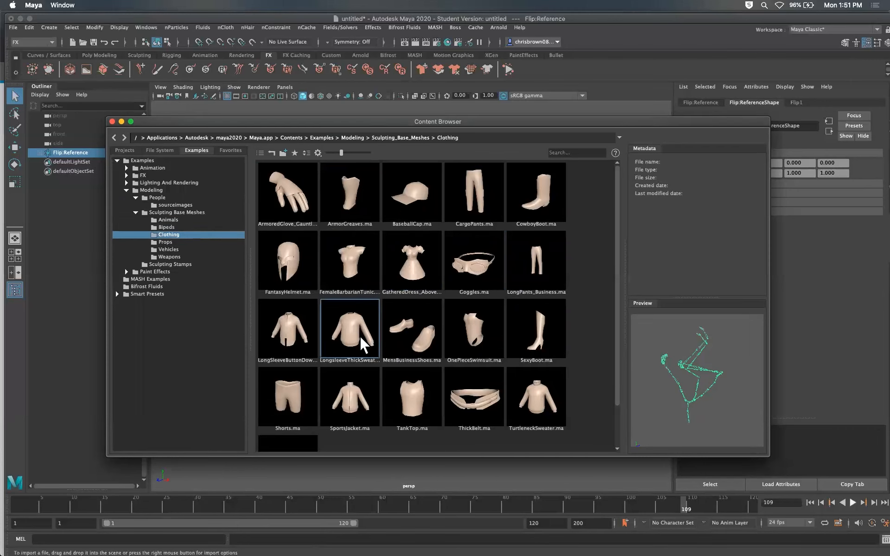
left_click(165, 242)
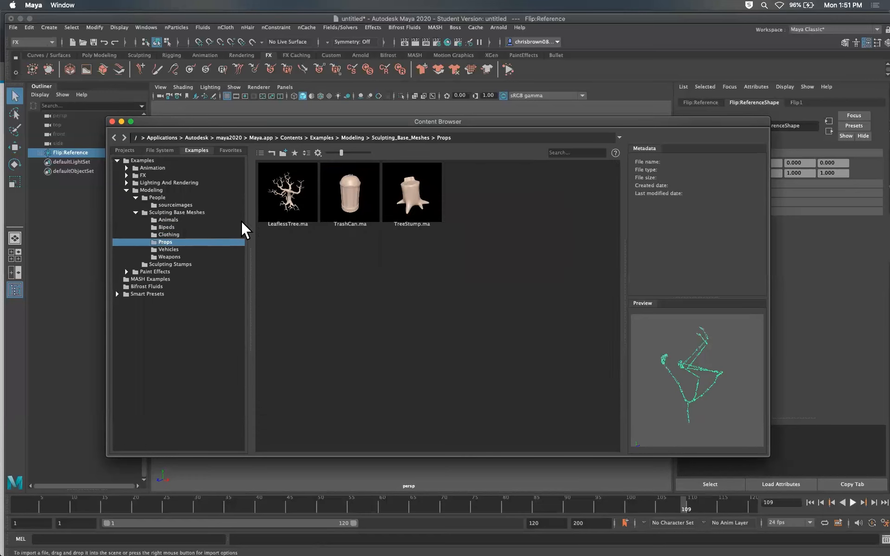
left_click(165, 249)
left_click(171, 256)
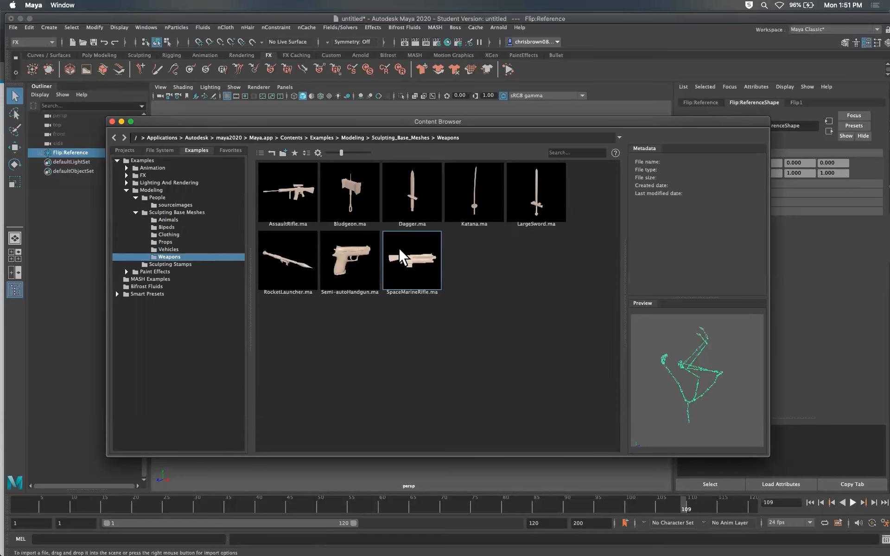
Step: Look through the whole set of Sculpting Stamps in the Modeling examples, then collapse the Modeling folder
left_click(150, 264)
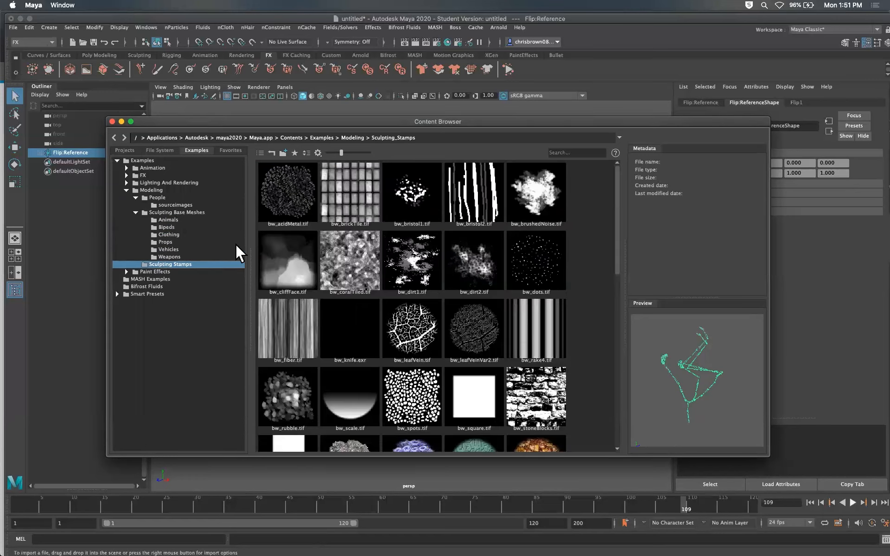
left_click_drag(617, 226, 515, 420)
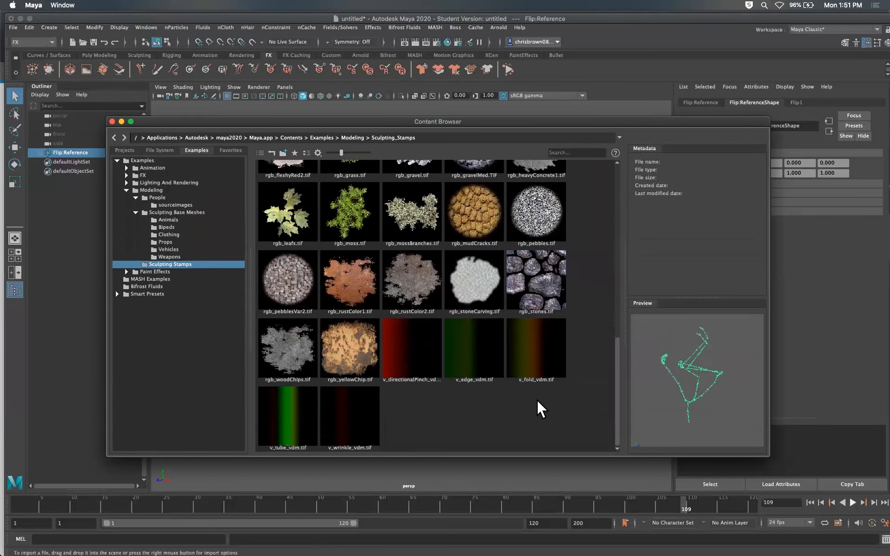
scroll(545, 398, "up", 1)
scroll(546, 390, "up", 10)
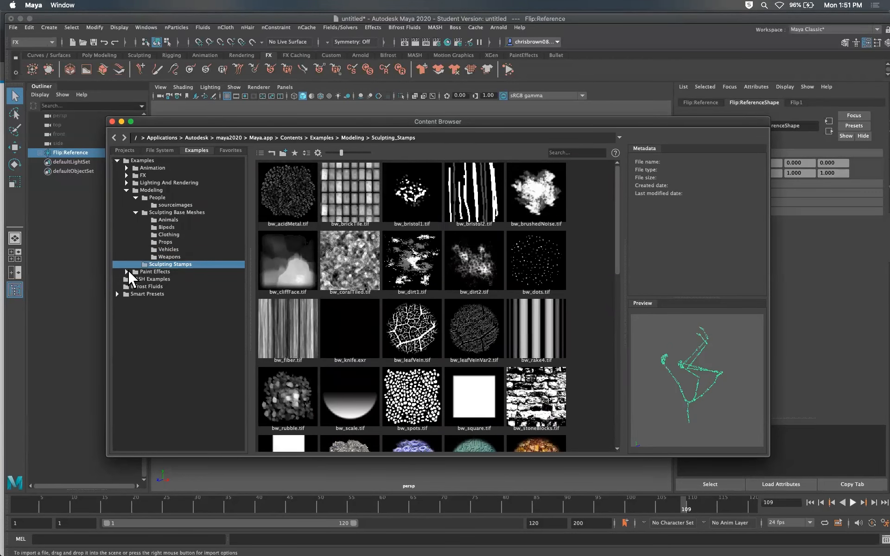
left_click(126, 190)
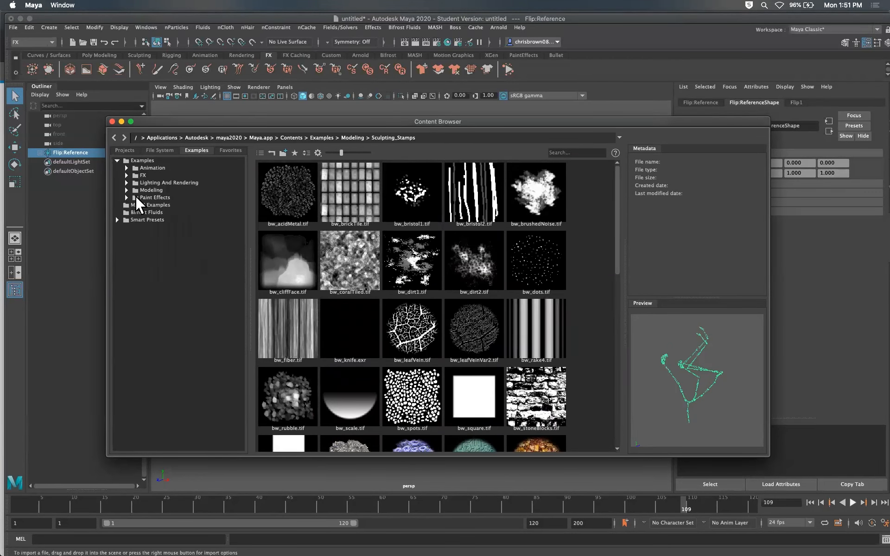
Step: Look over the Paint Effects folders, including the Animal and Airbrush brushes
double_click(137, 197)
left_click(159, 213)
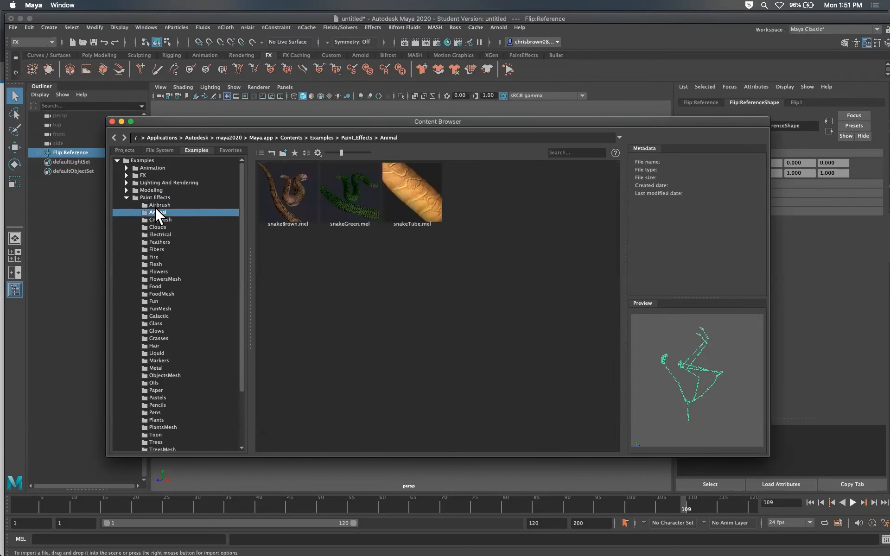
left_click(170, 204)
scroll(240, 234, "down", 2)
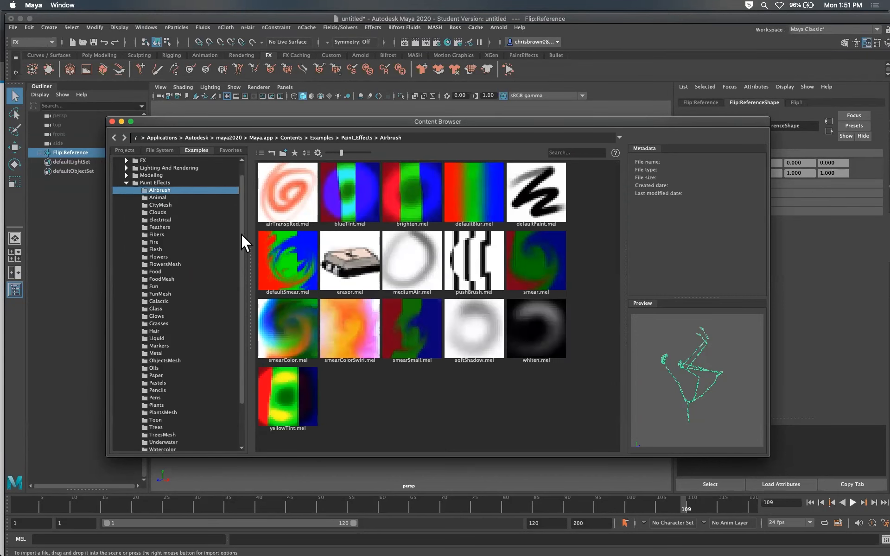
scroll(229, 229, "up", 2)
left_click(126, 198)
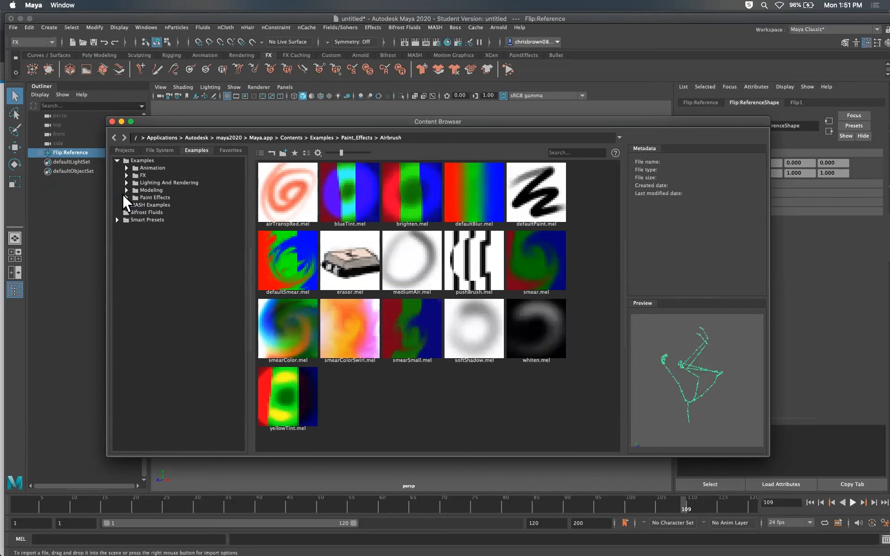
Step: Look through the full list of MASH Examples
left_click(137, 204)
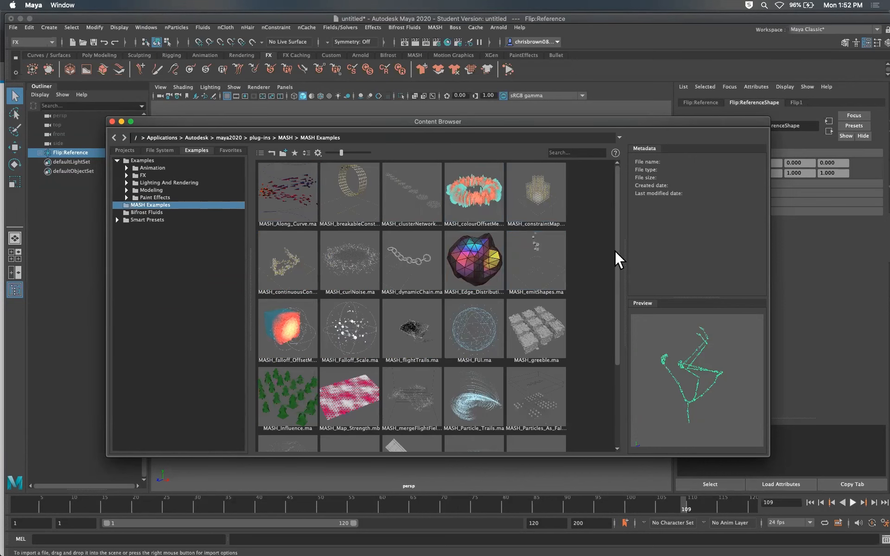
scroll(612, 271, "down", 5)
scroll(591, 324, "up", 5)
Step: Replace the current scene with a new empty scene
left_click(13, 28)
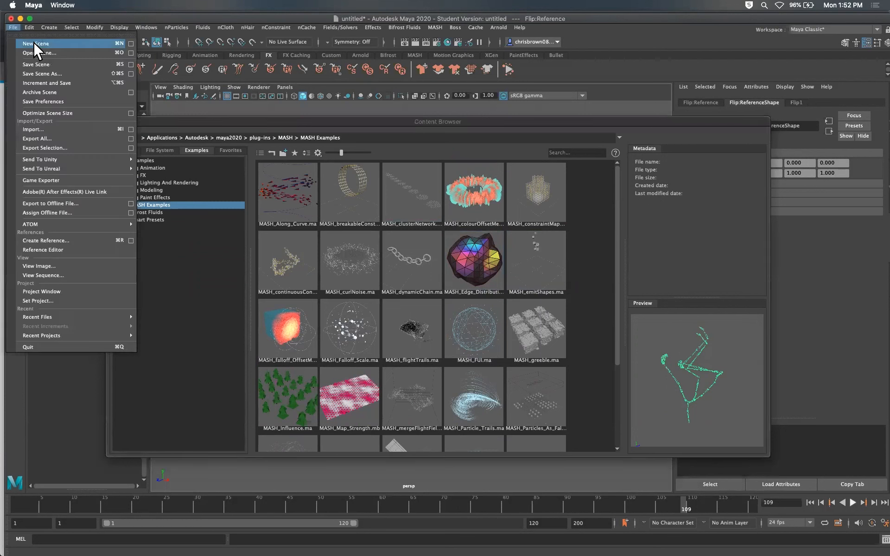
left_click(38, 44)
left_click(444, 273)
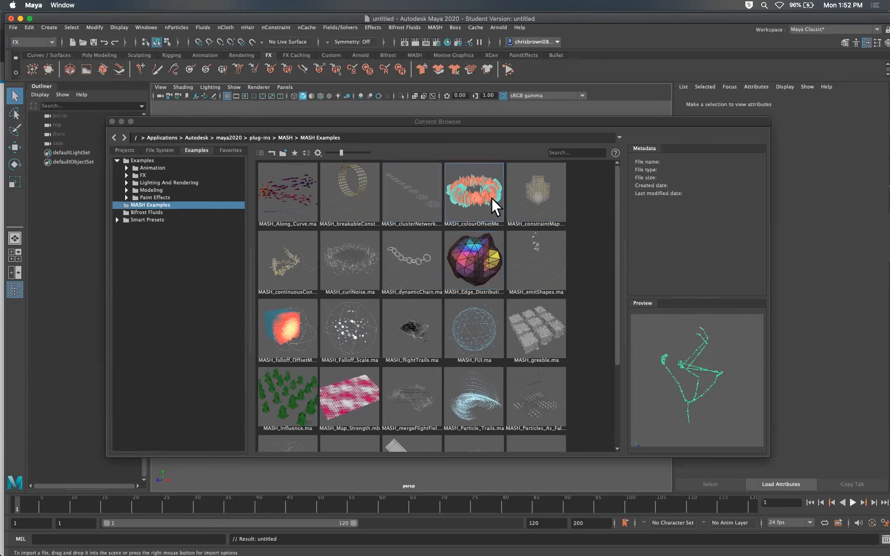
Step: Import the MASH_Influence.ma tree example into the empty scene and play it back
left_click(478, 331)
left_click(289, 402)
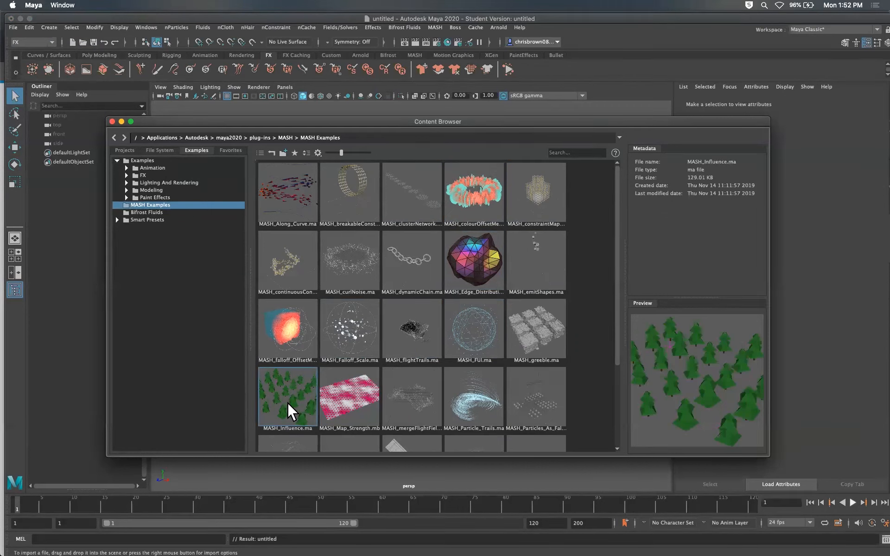
double_click(287, 396)
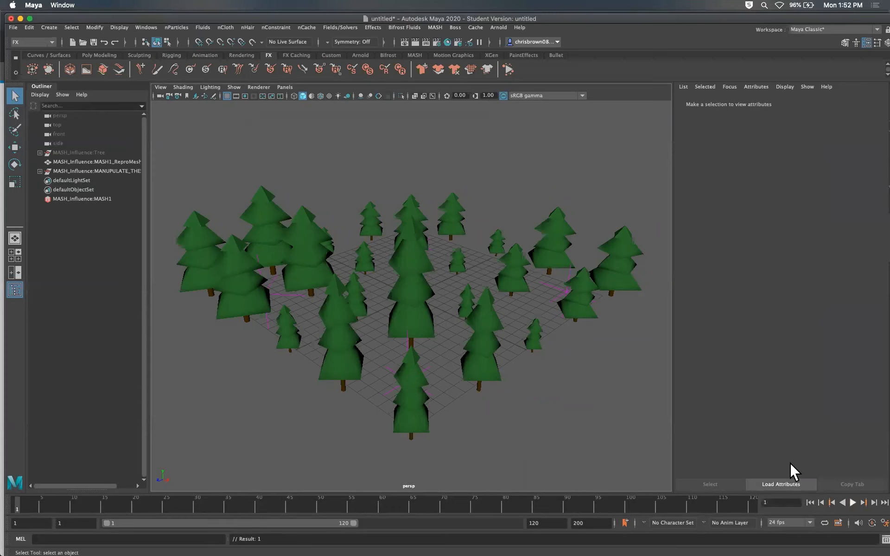
left_click(508, 68)
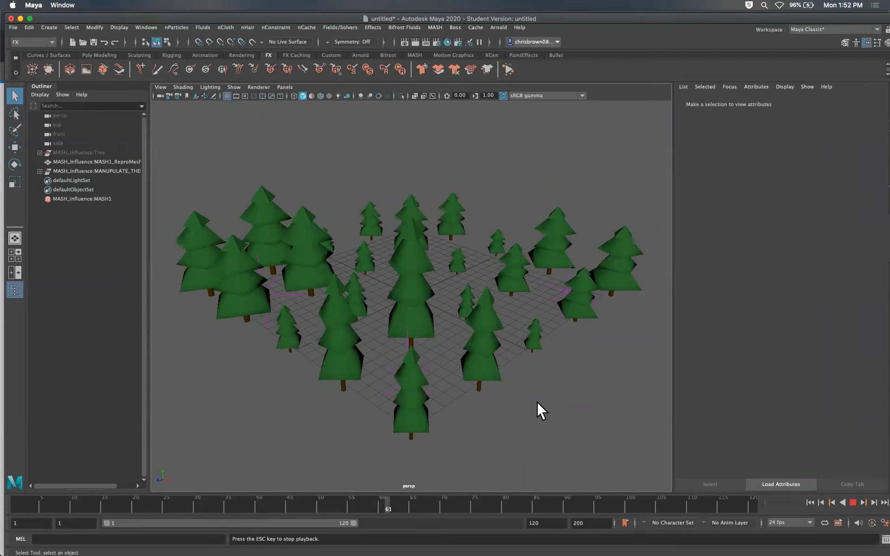
left_click(853, 503)
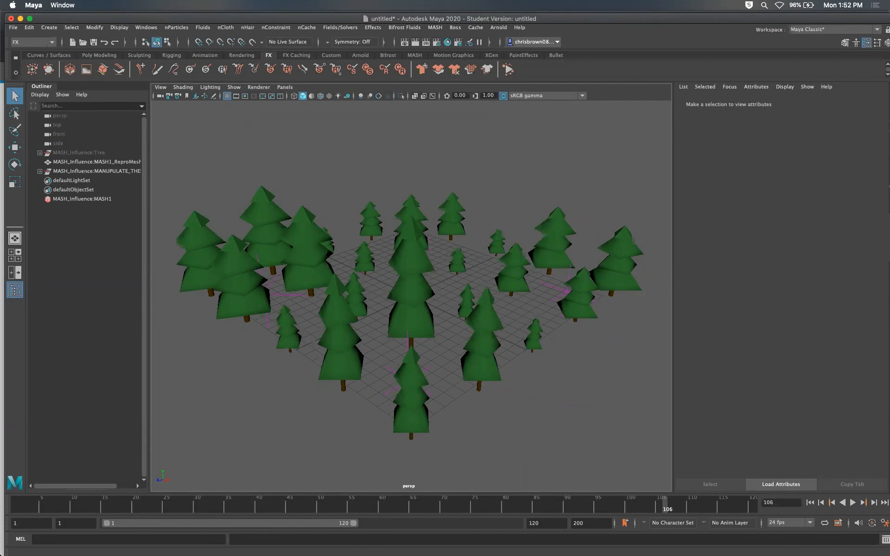
Step: Import the MASH_Falloff_Scale.ma example into the tree scene and play back its animation from the start
left_click_drag(889, 118, 462, 95)
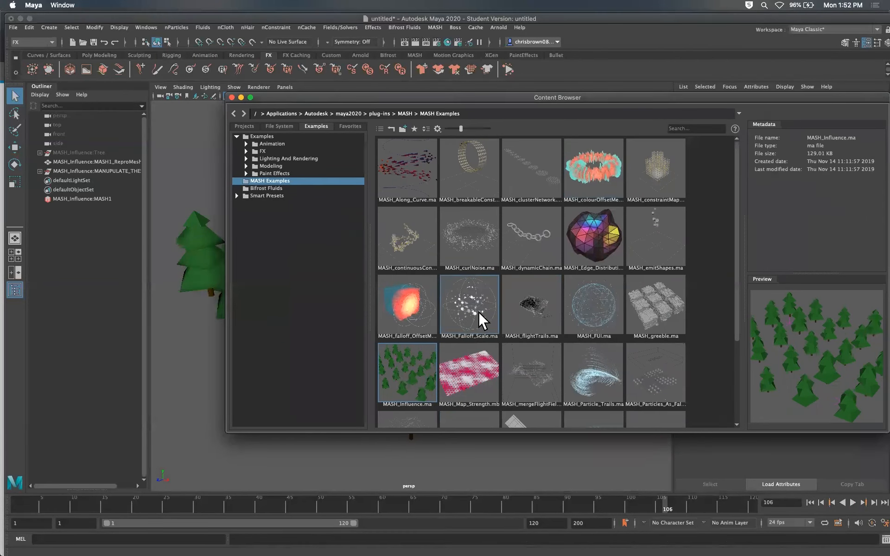
double_click(474, 305)
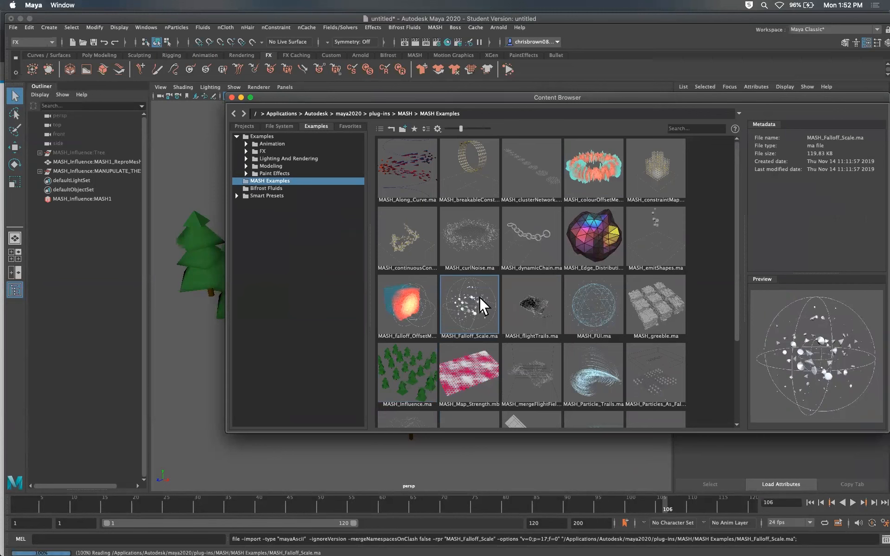
left_click_drag(517, 98, 889, 194)
left_click(51, 501)
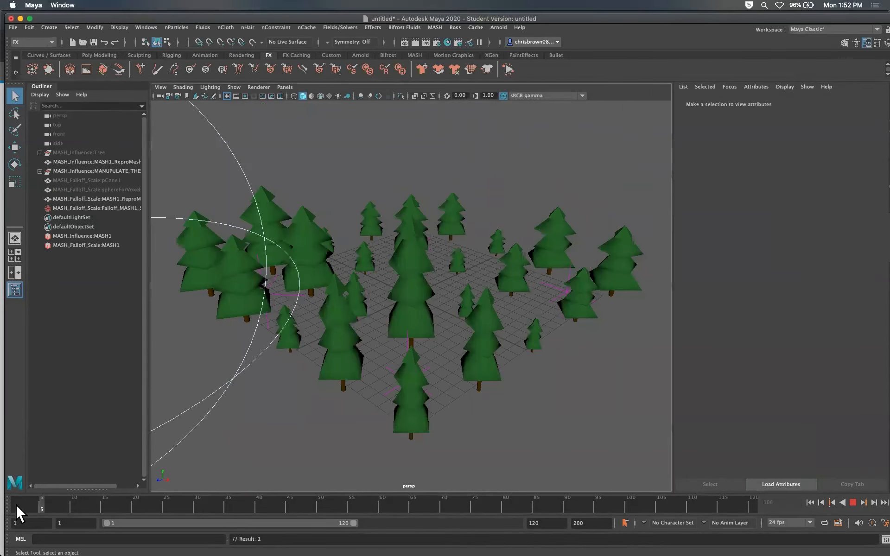
left_click(843, 501)
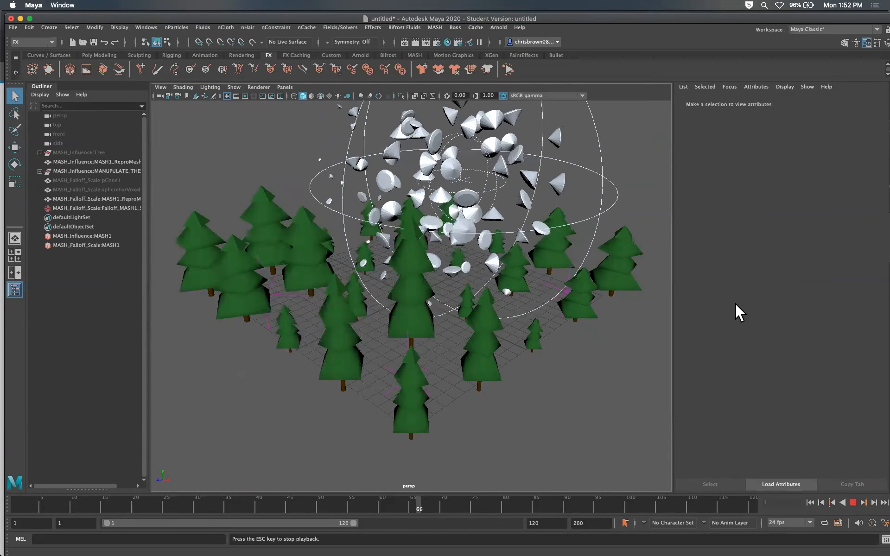
left_click(853, 502)
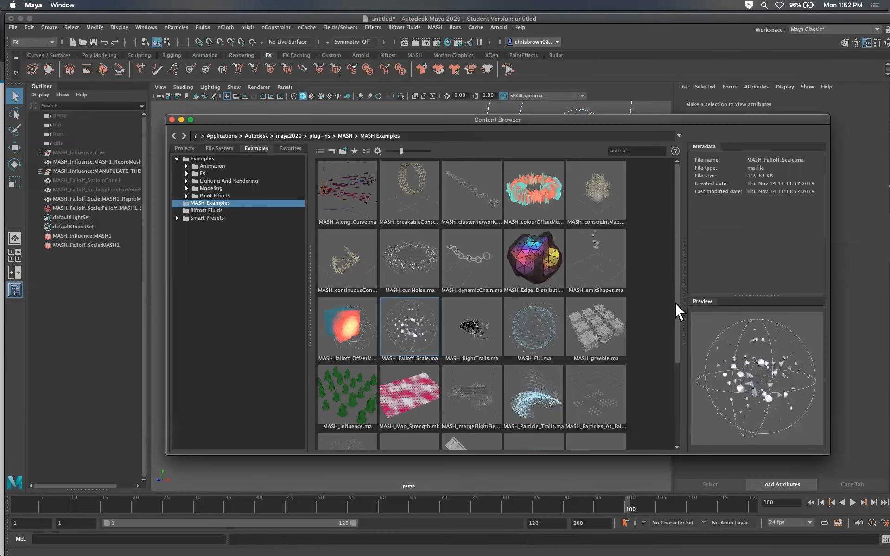
Step: Import the MASH_shellDynamics.ma 3D type example into the scene
scroll(680, 361, "down", 3)
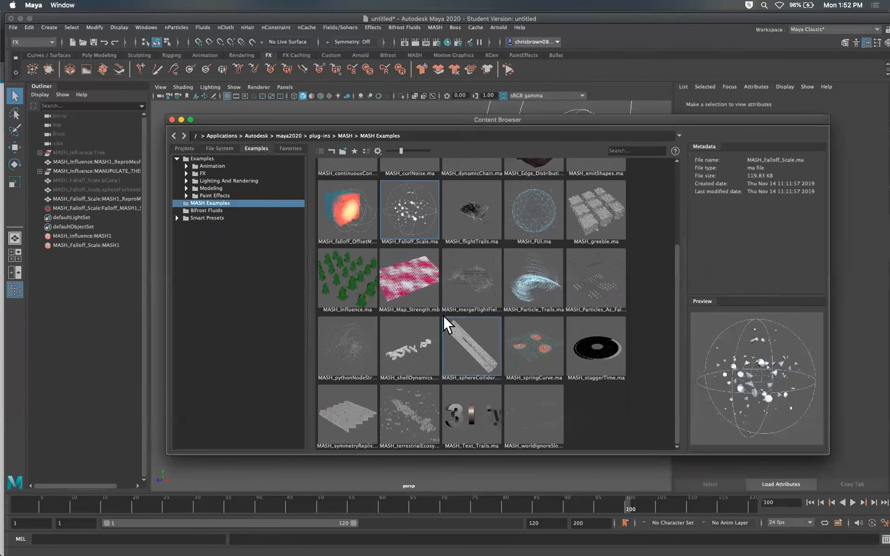
double_click(403, 350)
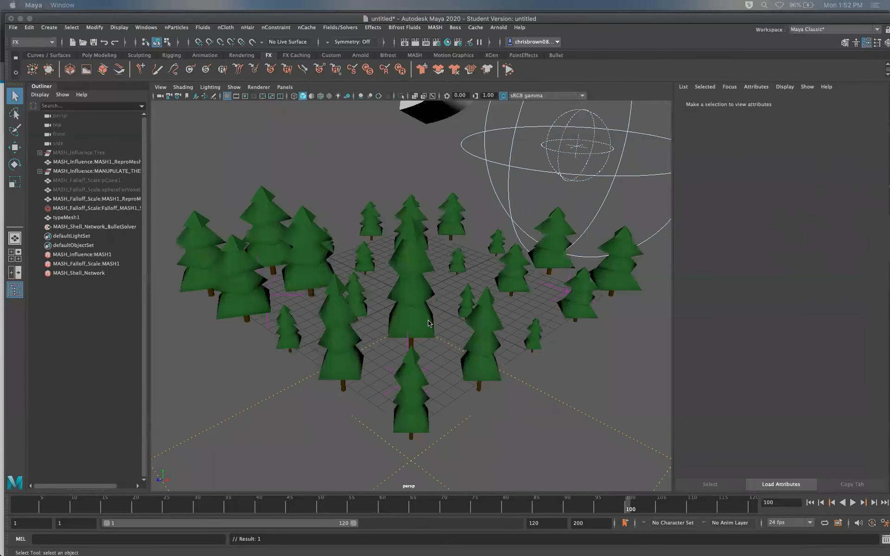
scroll(441, 338, "down", 5)
middle_click_drag(461, 283, 366, 361, "alt")
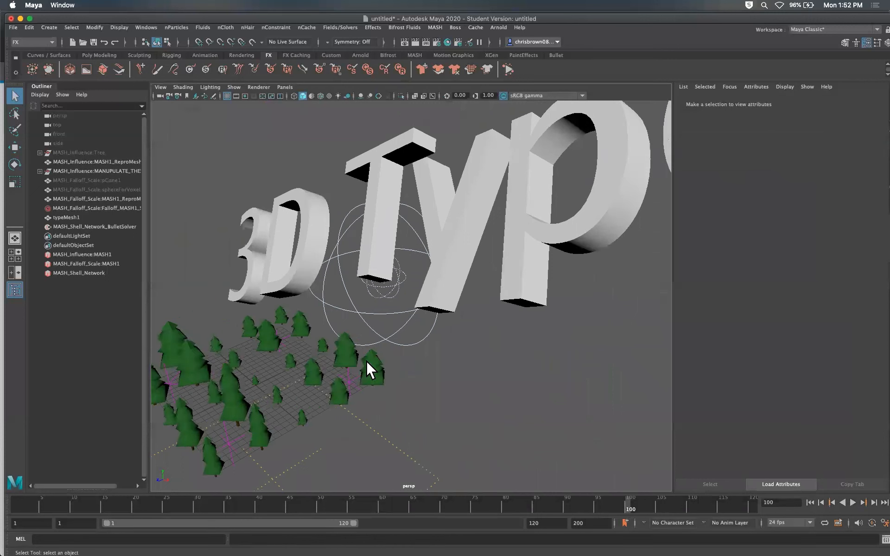
Step: Play back the falling 3D type simulation from the start, stop it, and return to the MASH Examples in the Content Browser
right_click(69, 504)
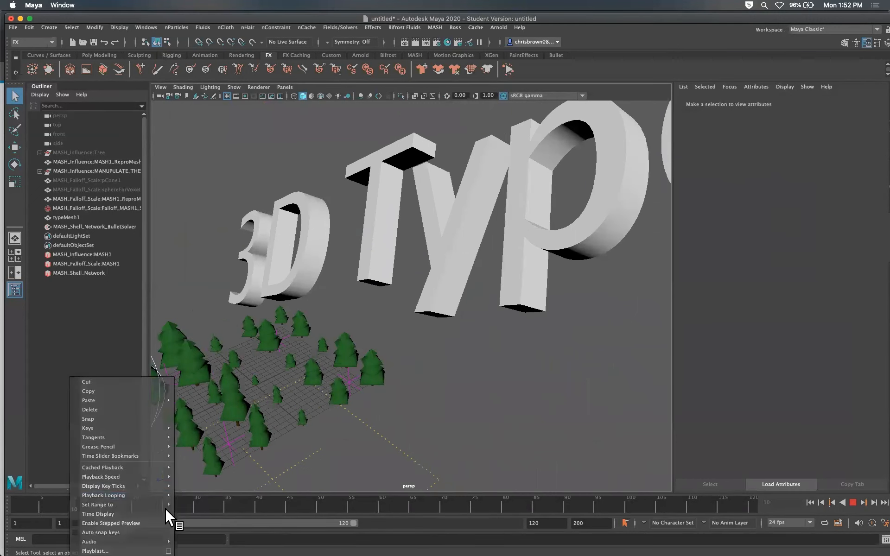
left_click(46, 503)
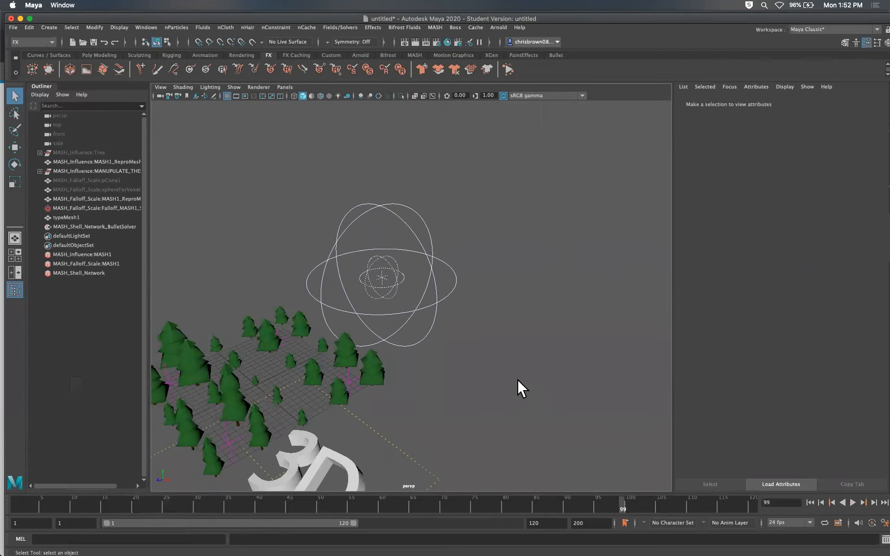
scroll(518, 385, "down", 5)
left_click_drag(461, 404, 482, 328, "alt")
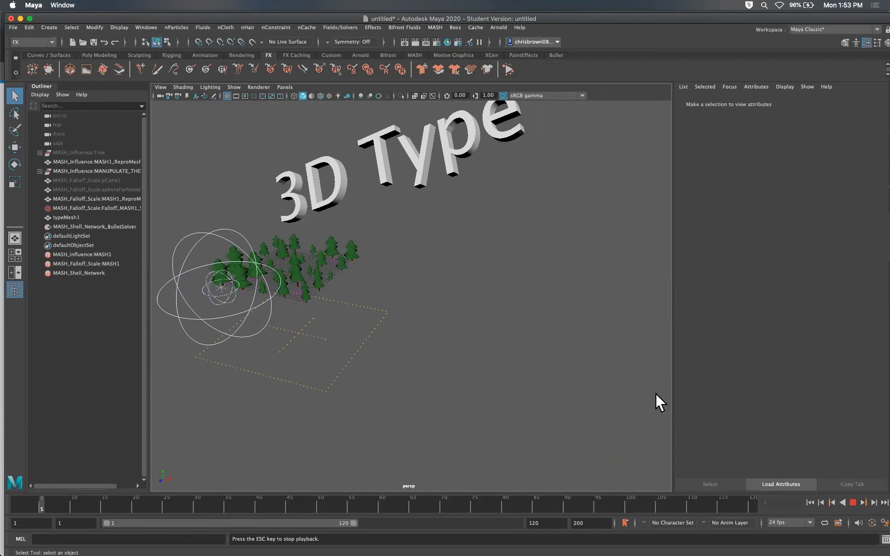
left_click(851, 500)
left_click_drag(889, 241, 554, 123)
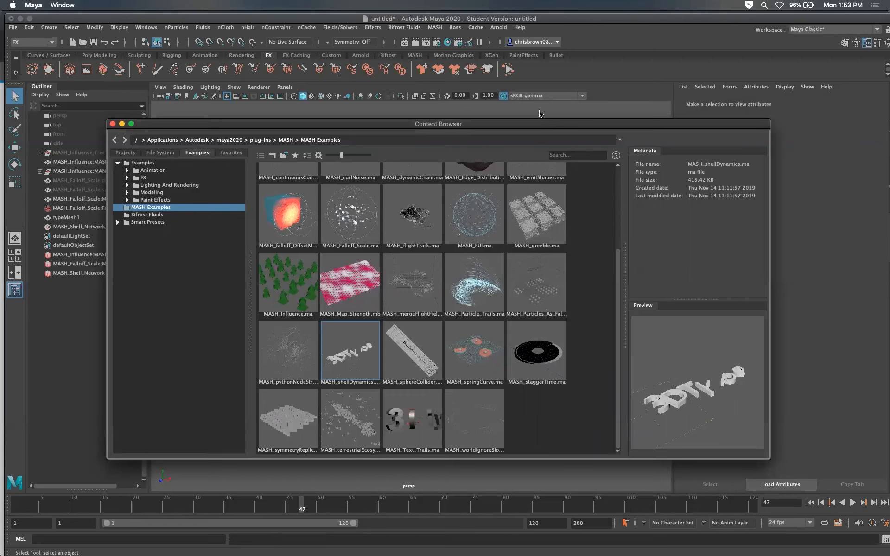
left_click_drag(596, 125, 589, 123)
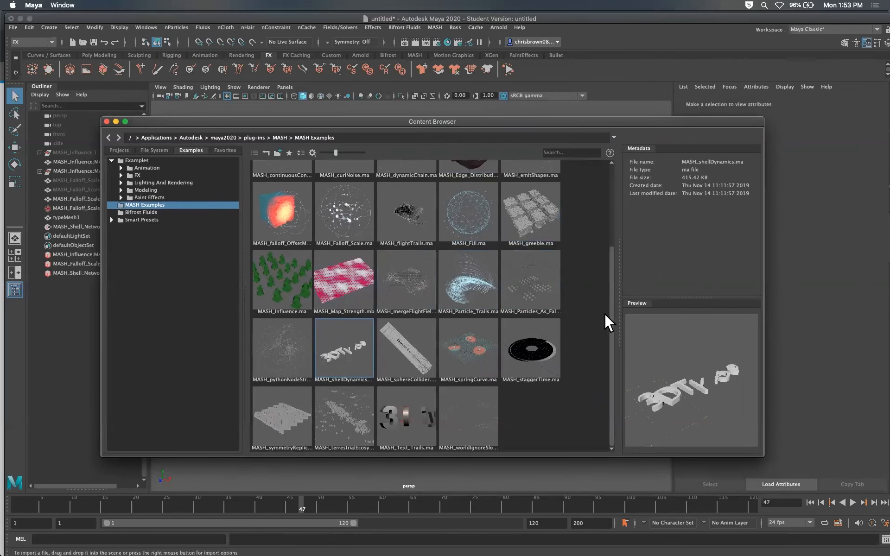
scroll(610, 322, "up", 1)
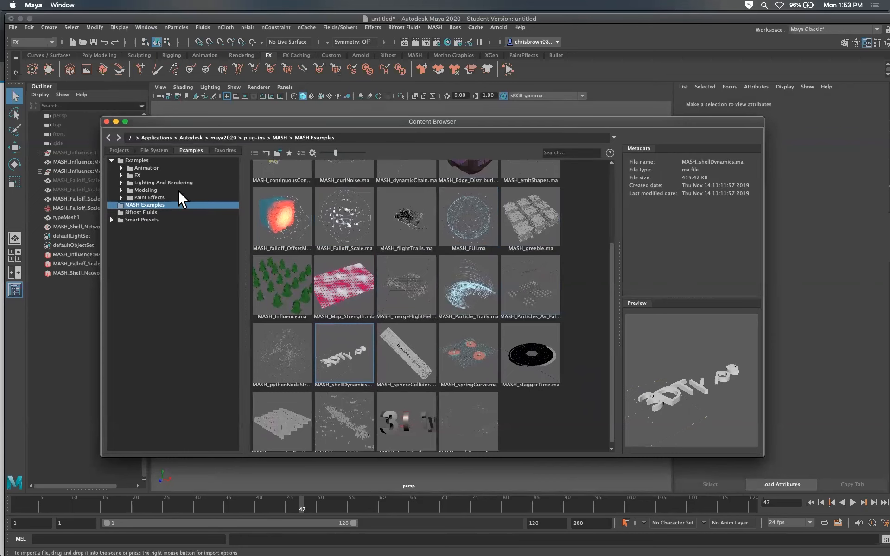
mouse_move(339, 118)
left_mouse_down()
mouse_move(368, 150)
mouse_move(350, 124)
mouse_move(335, 122)
left_mouse_up()
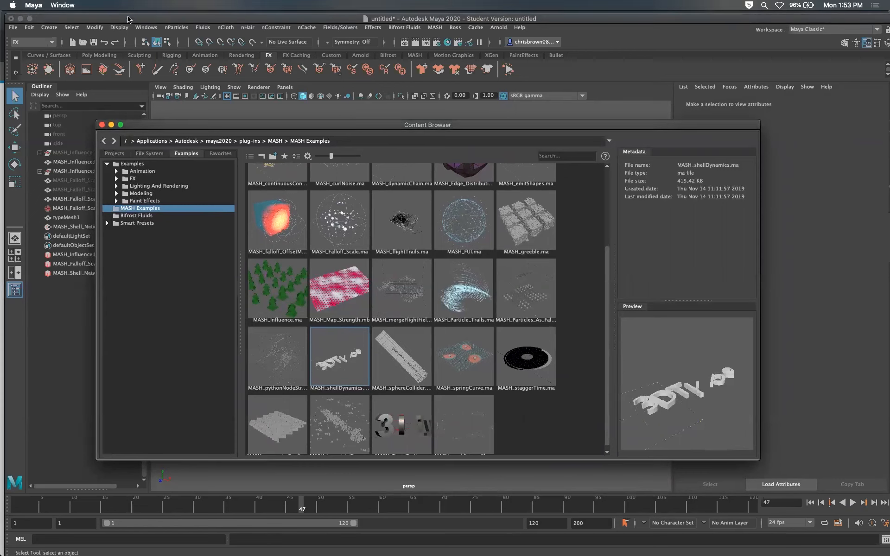
left_click(176, 28)
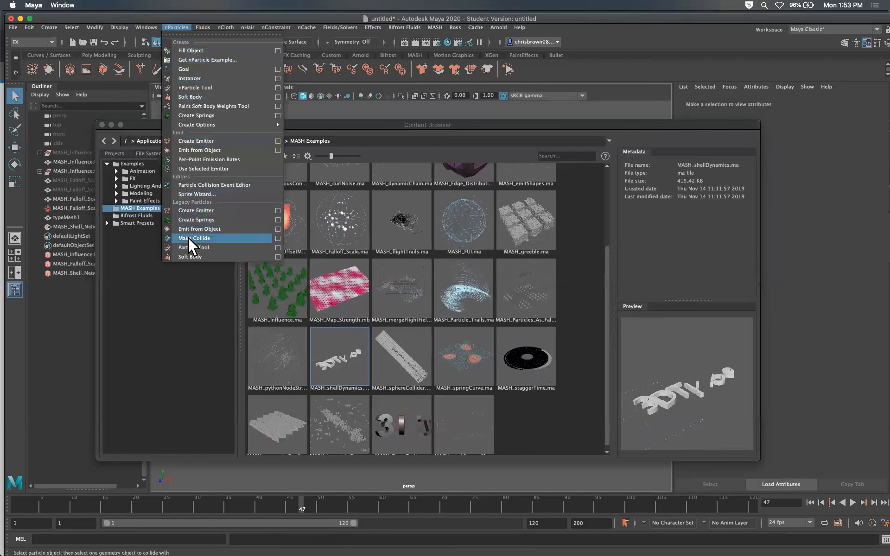
left_click(203, 25)
left_click(224, 27)
left_click(249, 25)
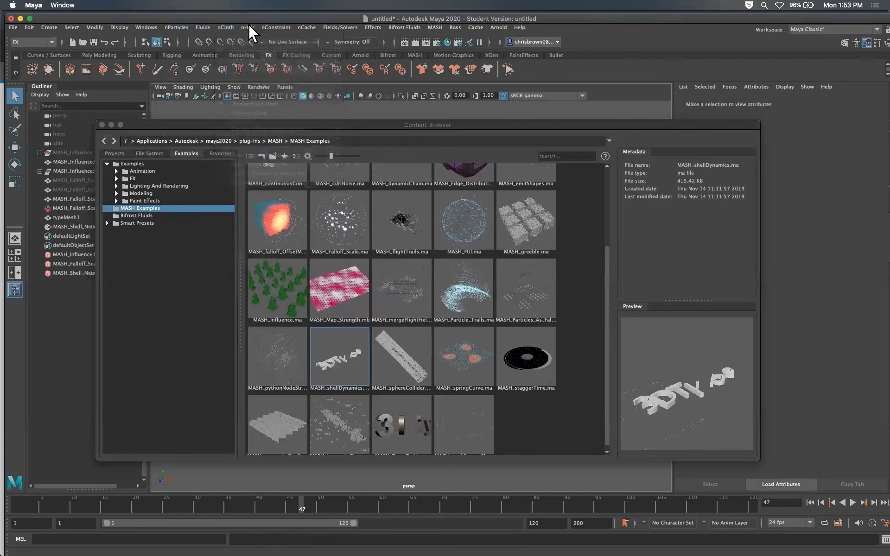
mouse_move(383, 123)
left_mouse_down()
mouse_move(417, 122)
mouse_move(380, 126)
left_mouse_up()
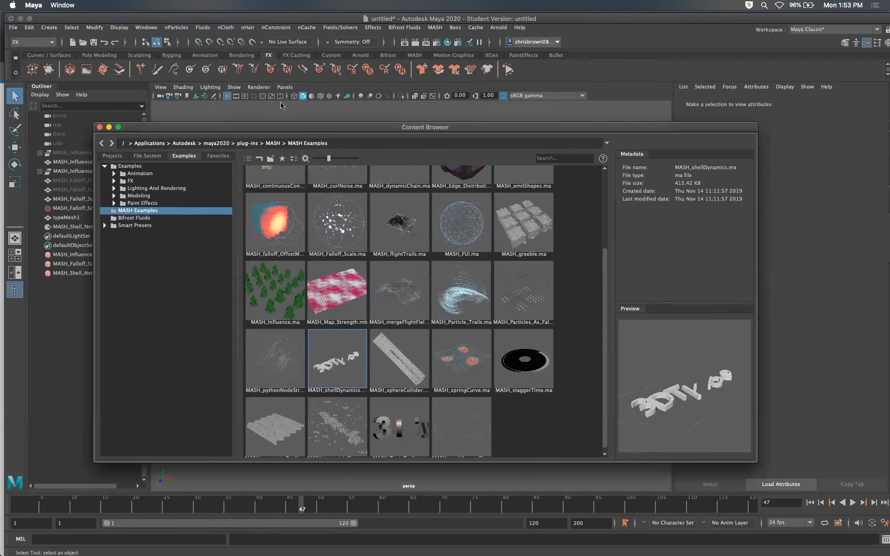
Step: Close the Content Browser and replace the current scene with a new empty one
left_click(99, 127)
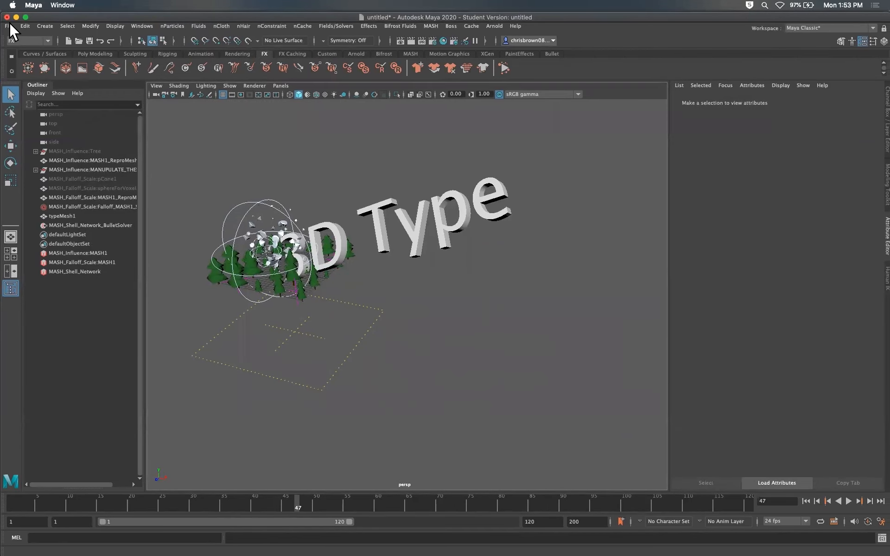
left_click(9, 26)
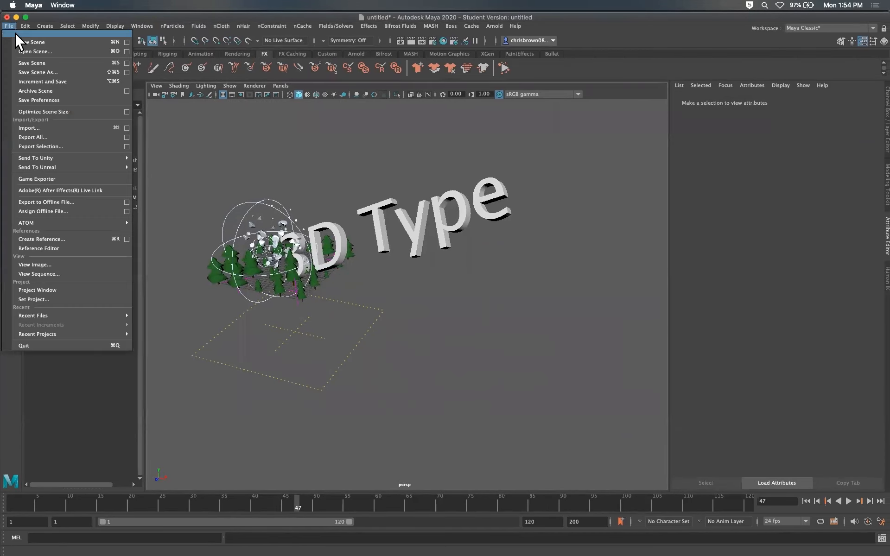
left_click(19, 41)
left_click(443, 272)
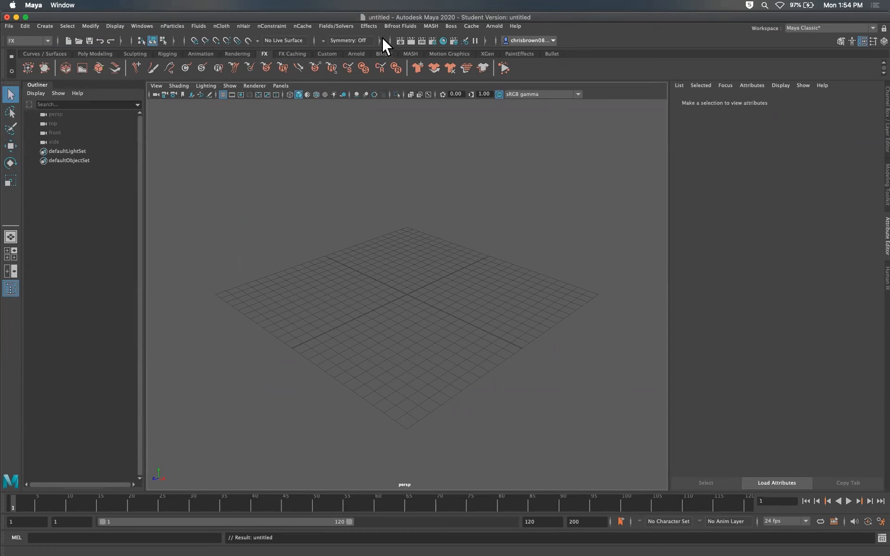
Step: Look over the available Bifrost Fluids commands and display the Bifrost shelf tools
left_click(400, 26)
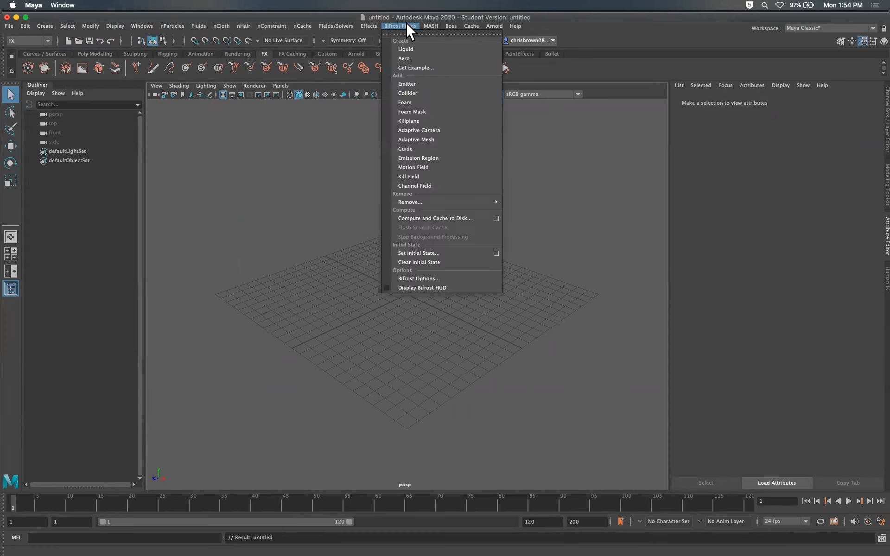
left_click(264, 214)
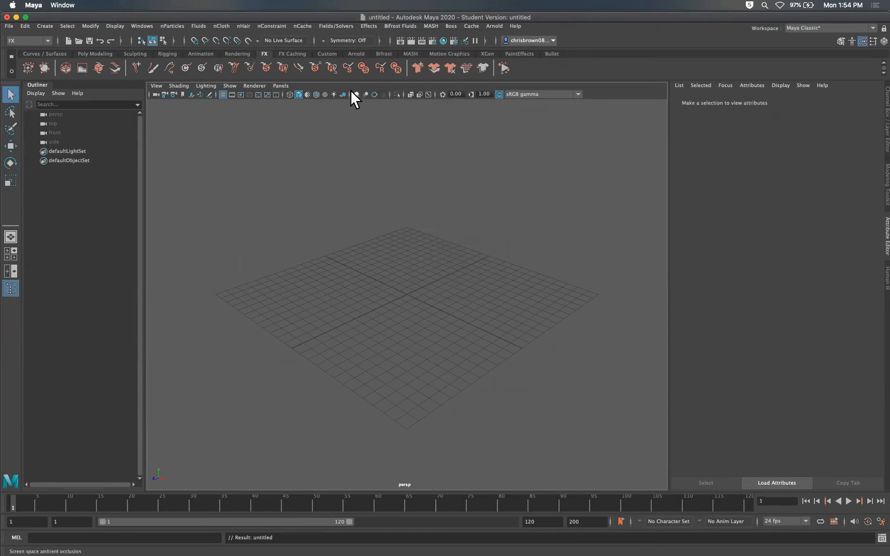
left_click(389, 54)
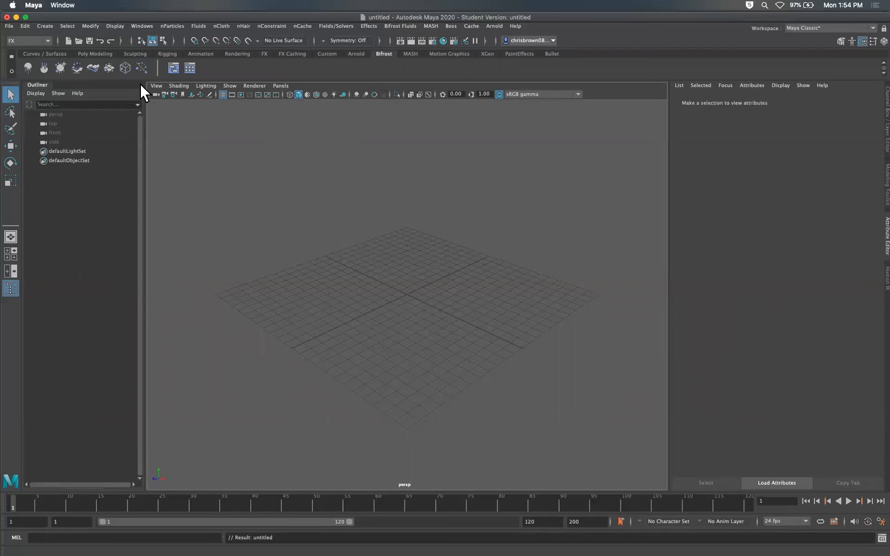
Step: Examine the loaded and auto-load settings of the Bifrost plug-ins in the Plug-in Manager and close it
left_click(139, 25)
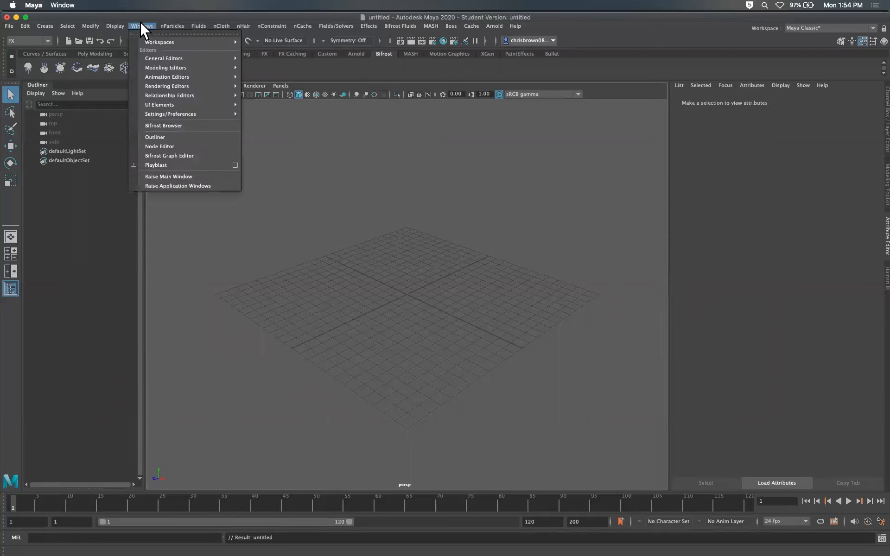
mouse_move(236, 113)
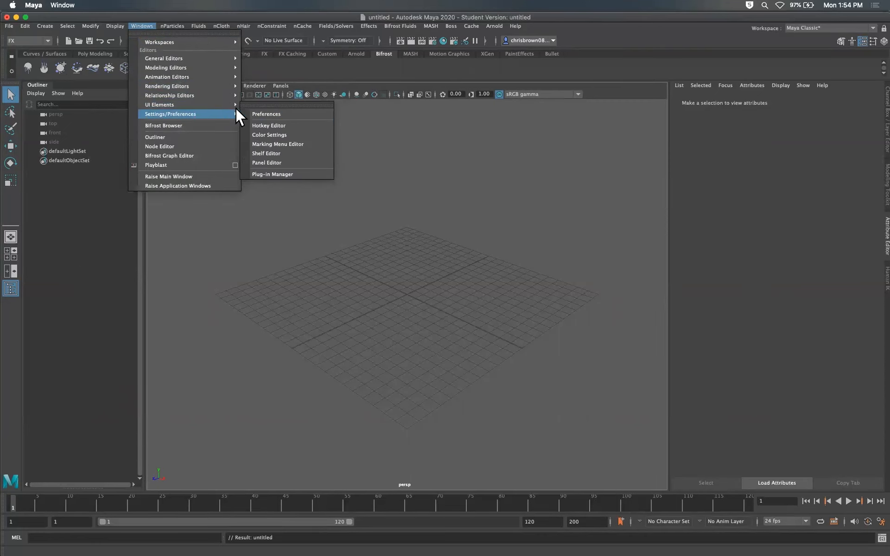
left_click(269, 175)
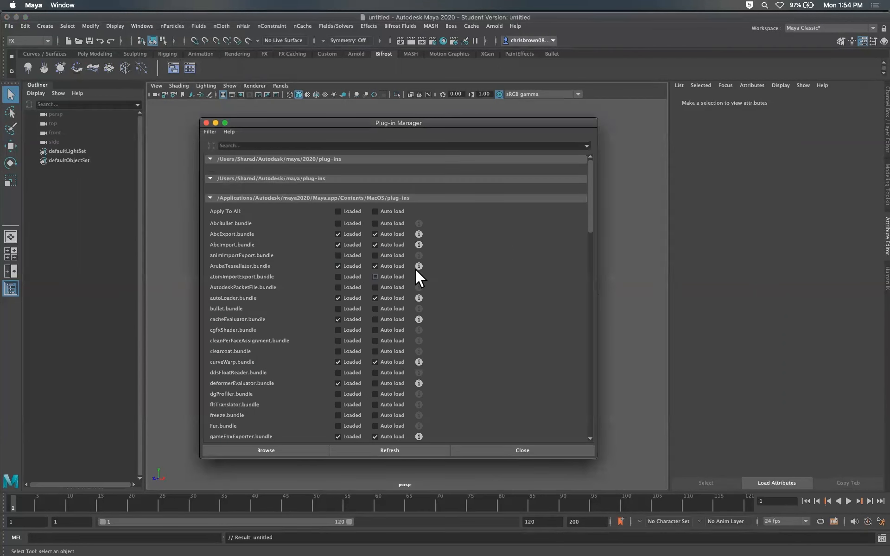
left_click_drag(594, 226, 565, 380)
scroll(497, 340, "up", 1)
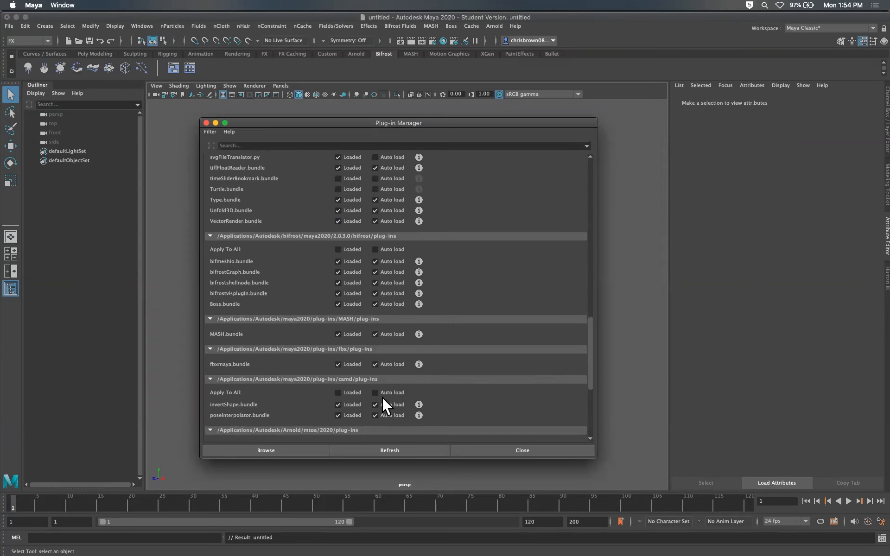
left_click(484, 452)
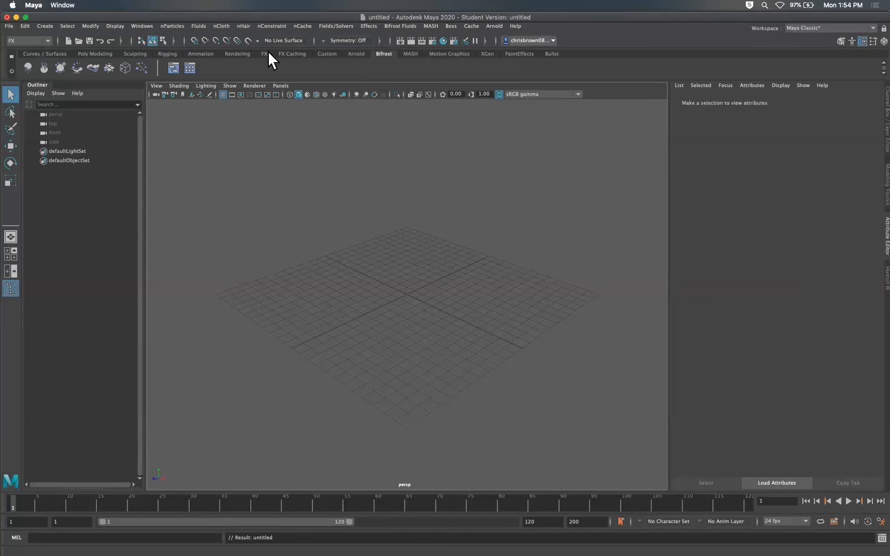
left_click(146, 26)
mouse_move(194, 59)
left_click(357, 139)
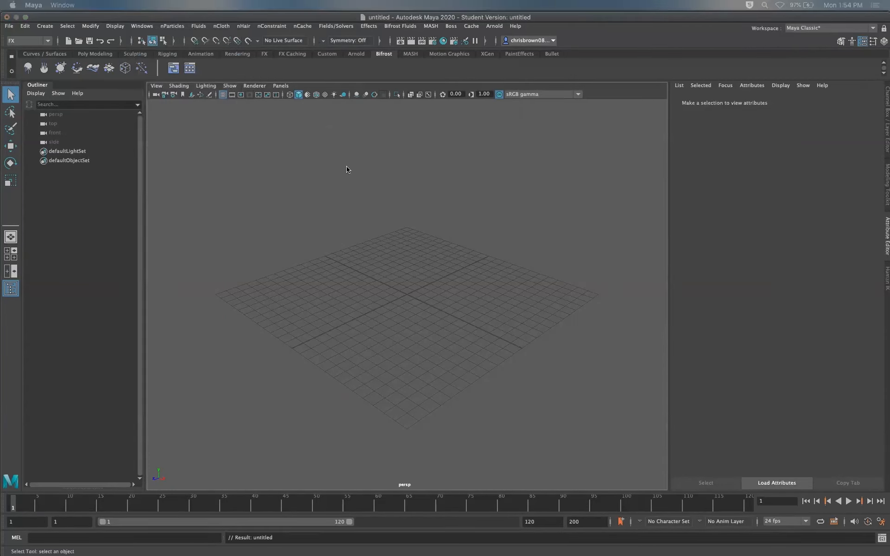
left_click(406, 26)
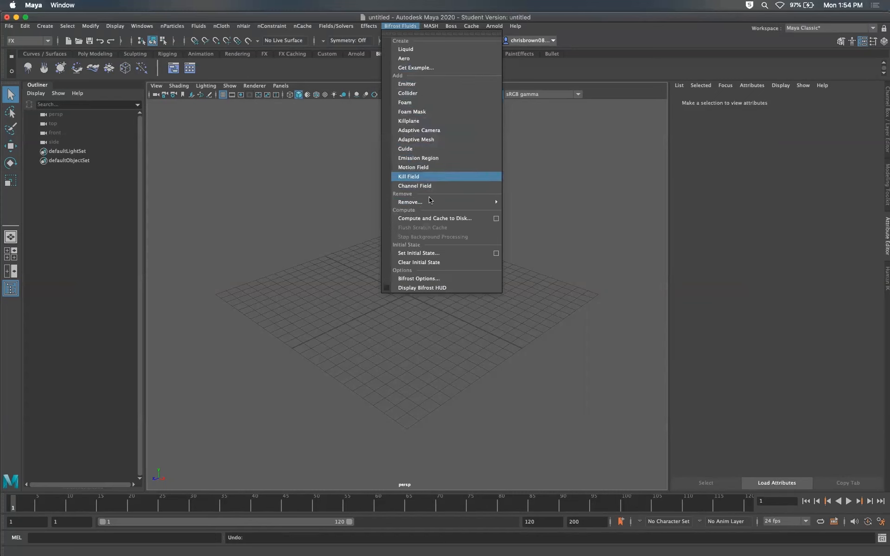
left_click(249, 161)
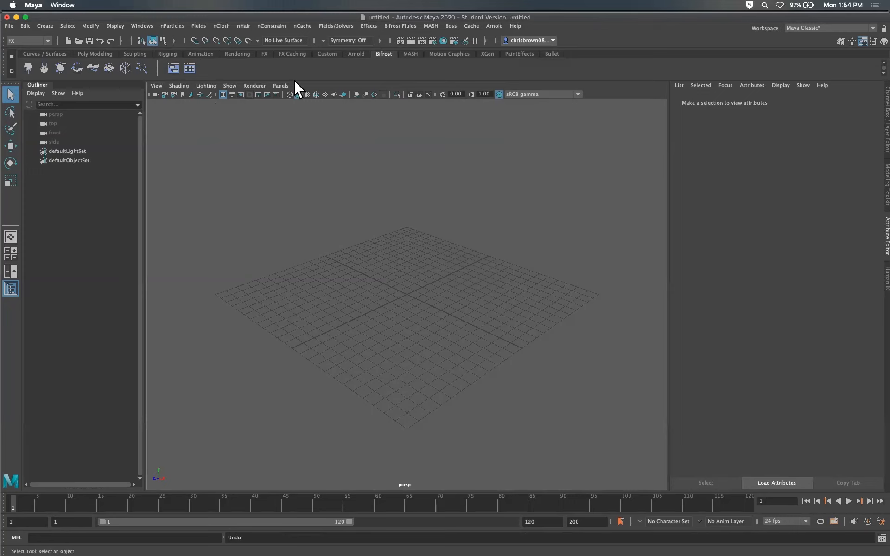
Step: Open the Bifrost Browser with the sample Bifrost graphs and place its window over the viewport
left_click(135, 25)
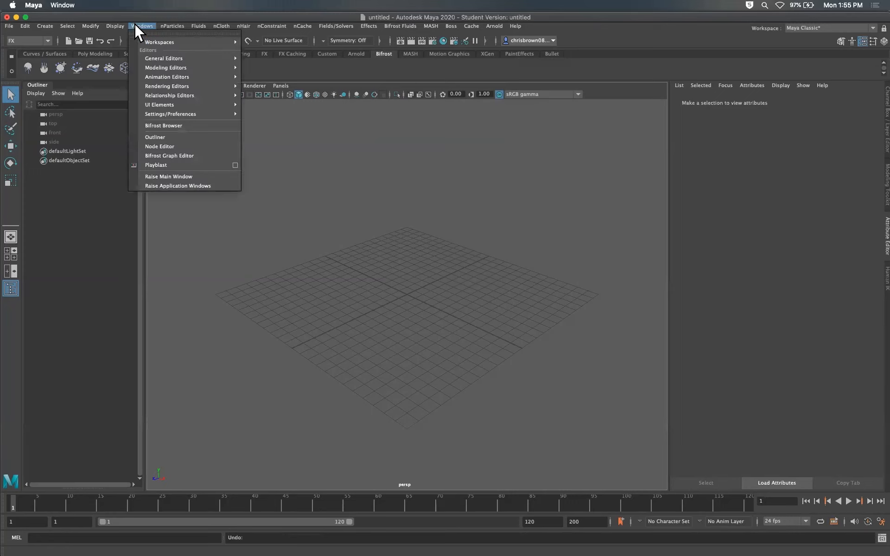
mouse_move(181, 116)
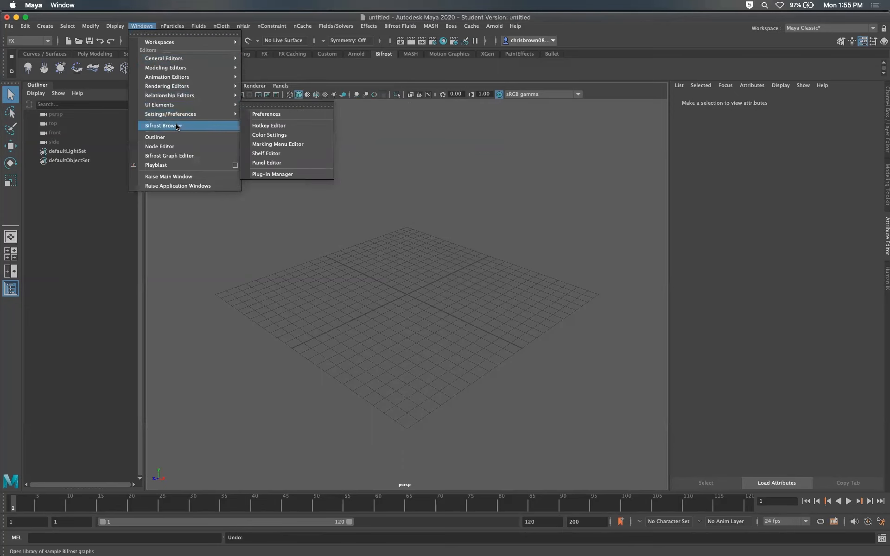
left_click(179, 127)
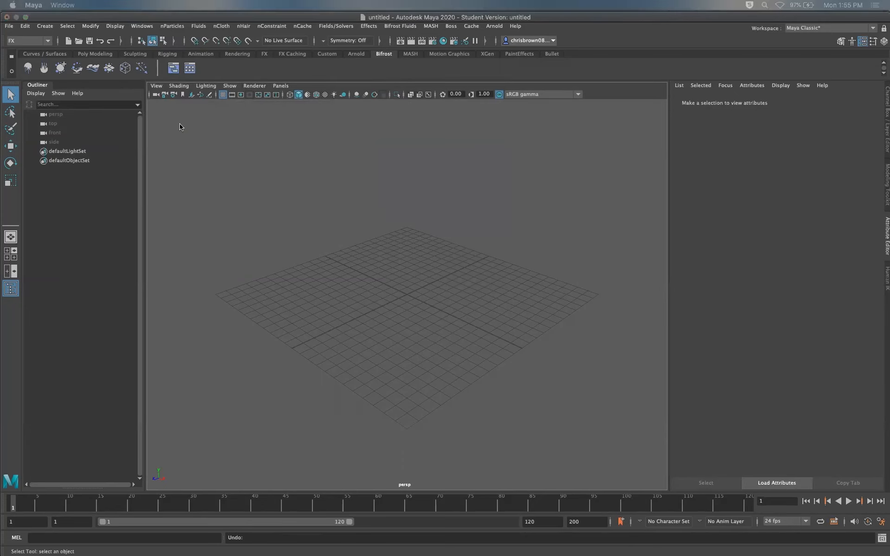
left_click_drag(529, 156, 375, 132)
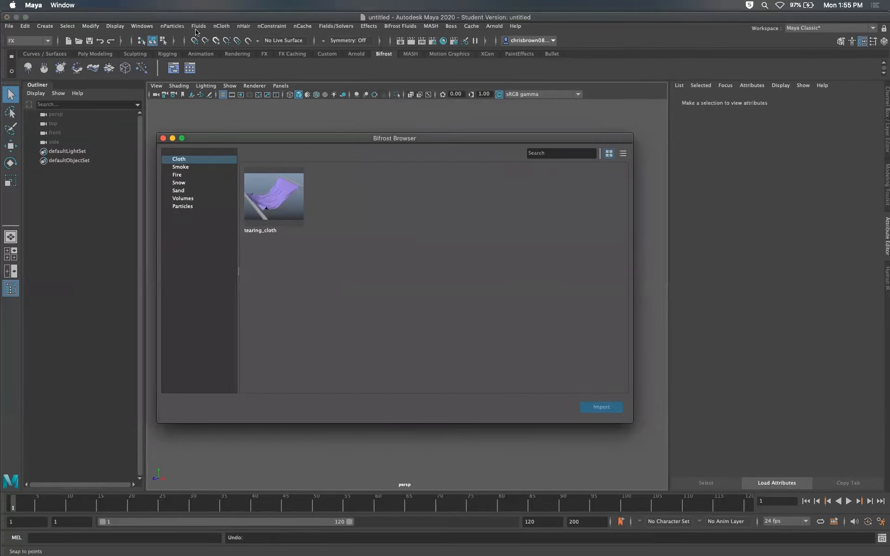
Step: View the Bifrost Fluids examples in the Content Browser and close it to return to the Bifrost Browser
left_click(135, 26)
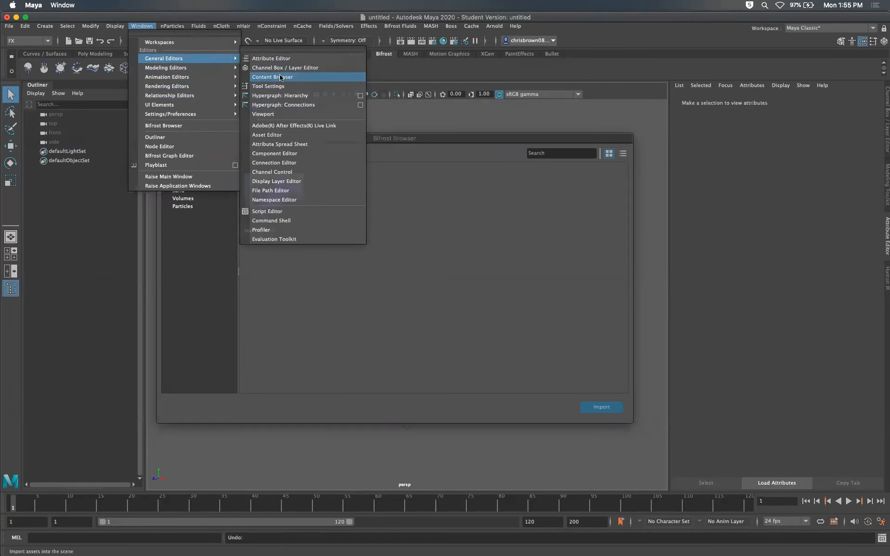
left_click(280, 78)
left_click(126, 180)
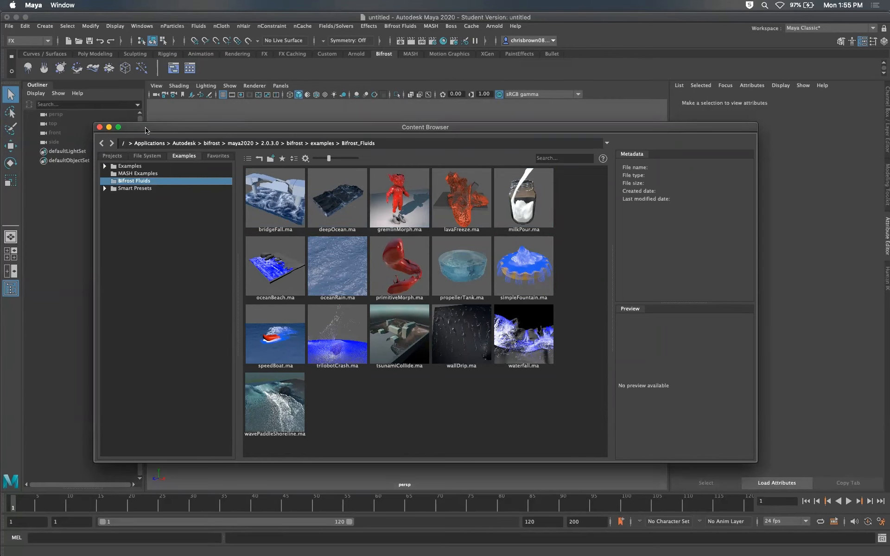
left_click_drag(146, 131, 182, 135)
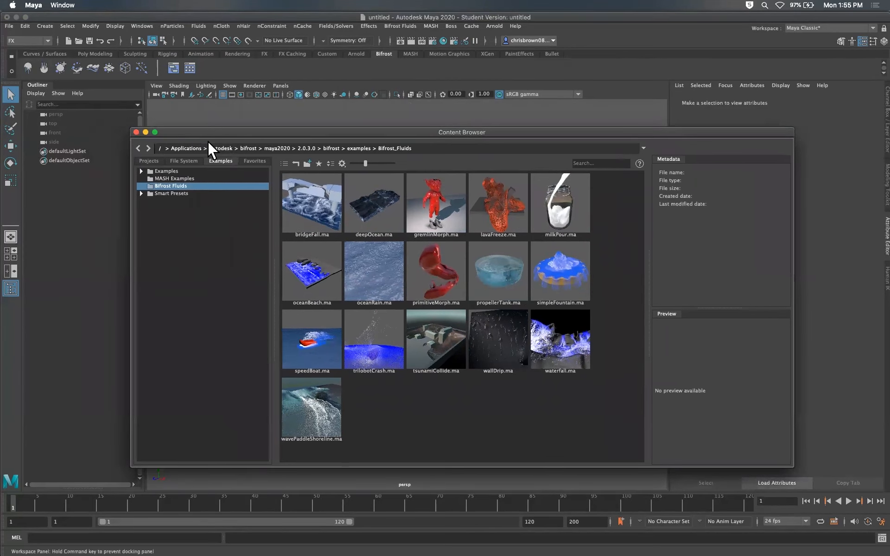
left_click(136, 133)
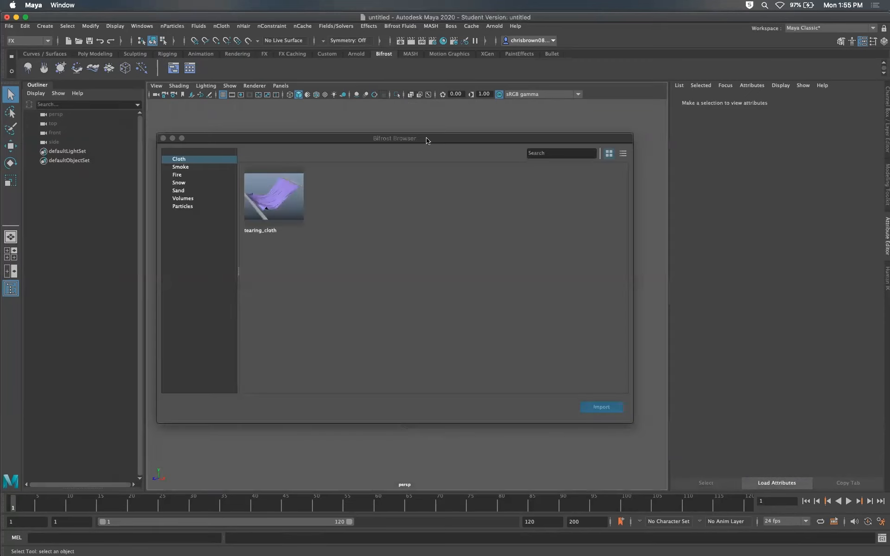
Step: Browse the Bifrost Browser's Smoke, Fire, Snow, Sand, Volumes, Particles and Cloth examples, ending on the Smoke category
left_click_drag(425, 139, 453, 139)
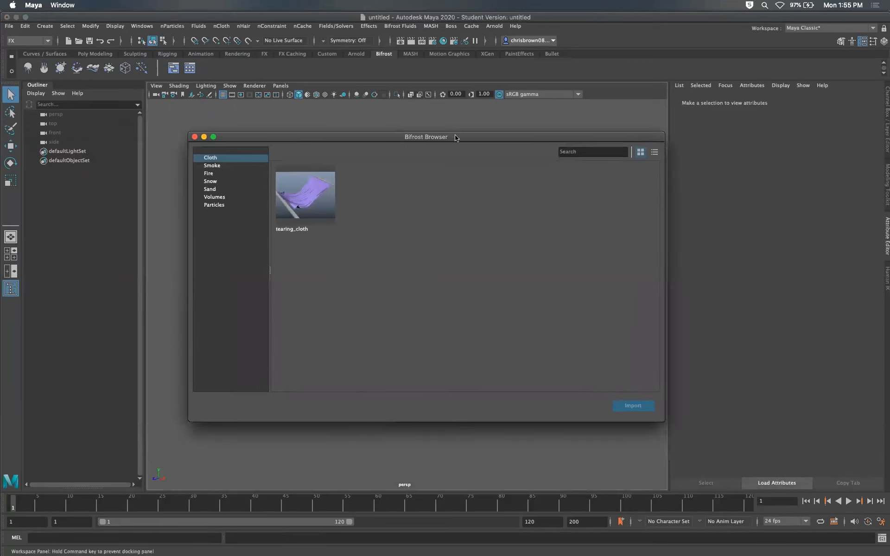
left_click(213, 166)
left_click(216, 174)
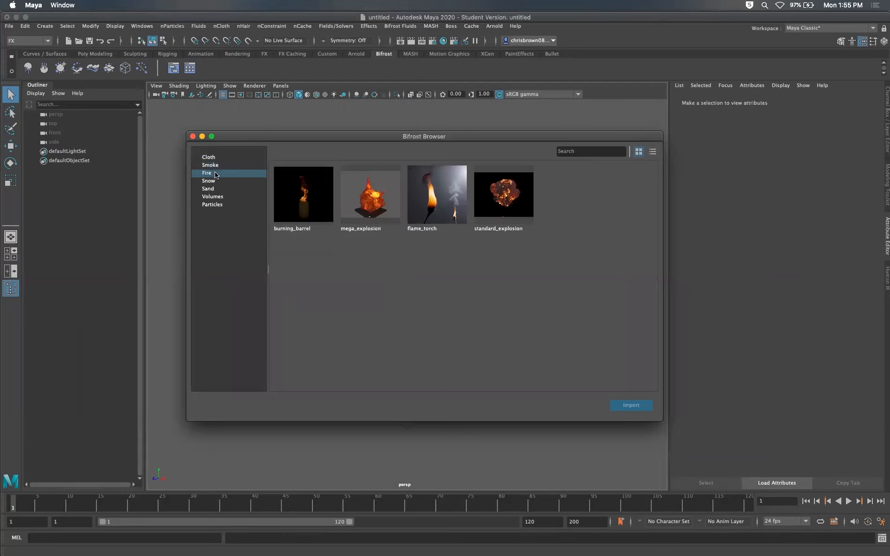
left_click(215, 184)
left_click(216, 189)
left_click(221, 198)
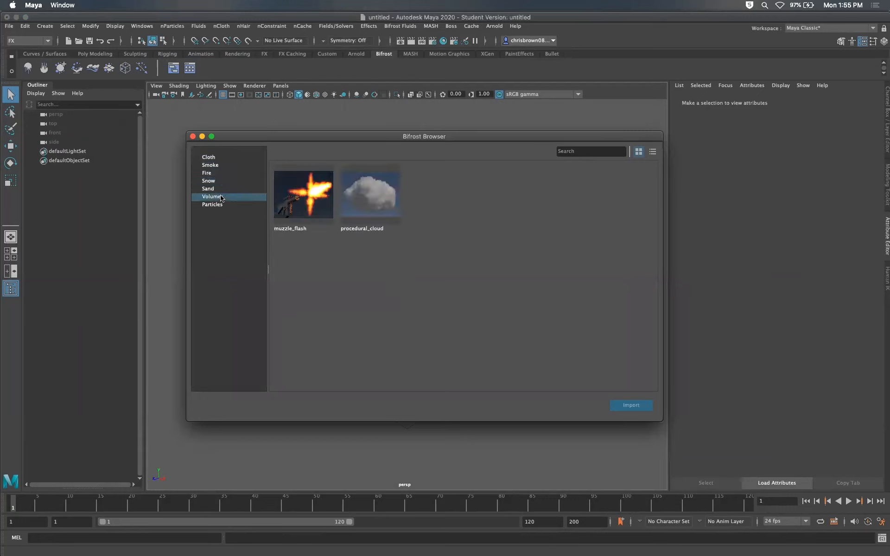
left_click(225, 206)
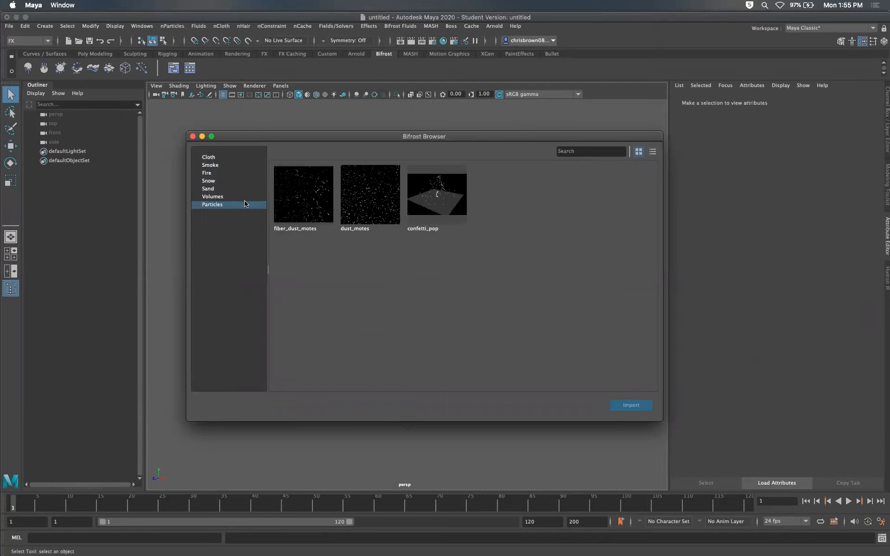
left_click(209, 189)
left_click(208, 157)
mouse_move(301, 136)
left_mouse_down()
mouse_move(333, 137)
mouse_move(295, 140)
left_mouse_up()
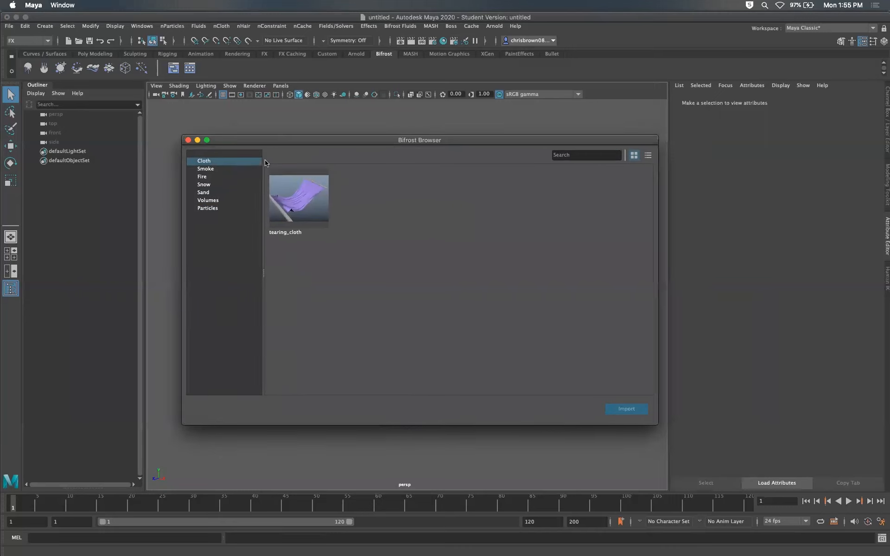
left_click(213, 170)
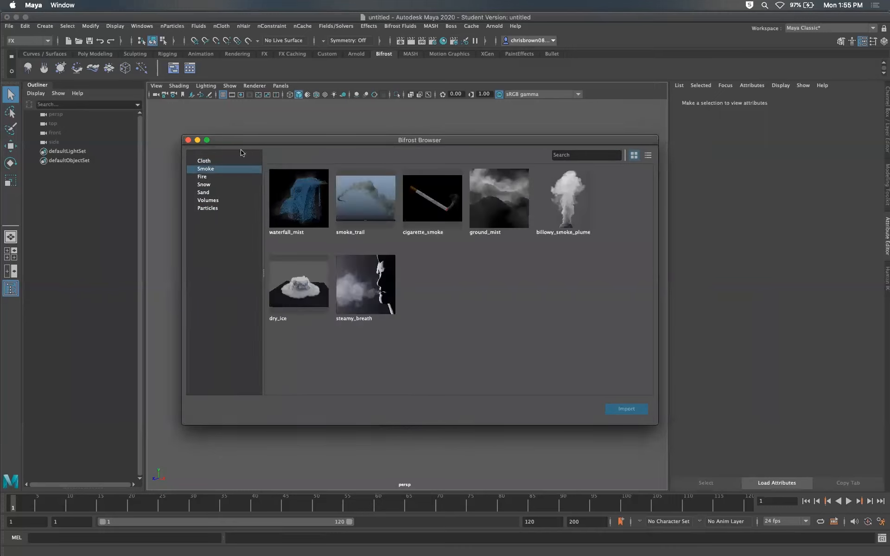
Step: Open the Bifrost Graph Editor, close the Bifrost Browser and place the editor over the viewport
left_click_drag(298, 139, 459, 152)
left_click(142, 26)
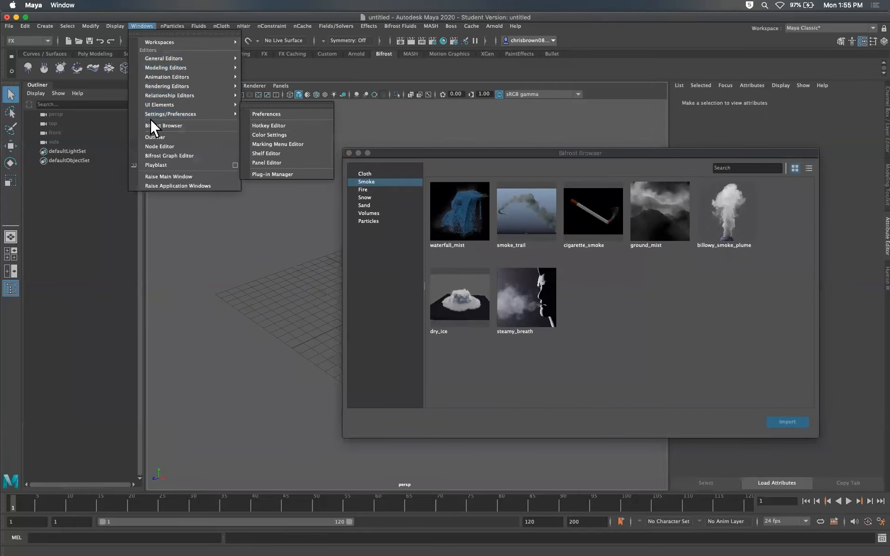
left_click(156, 155)
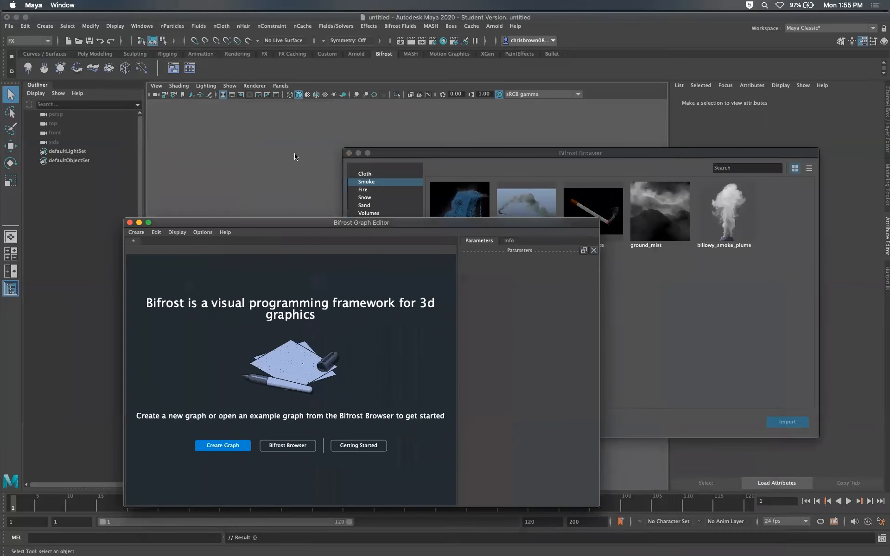
left_click(349, 153)
left_click_drag(348, 222, 383, 141)
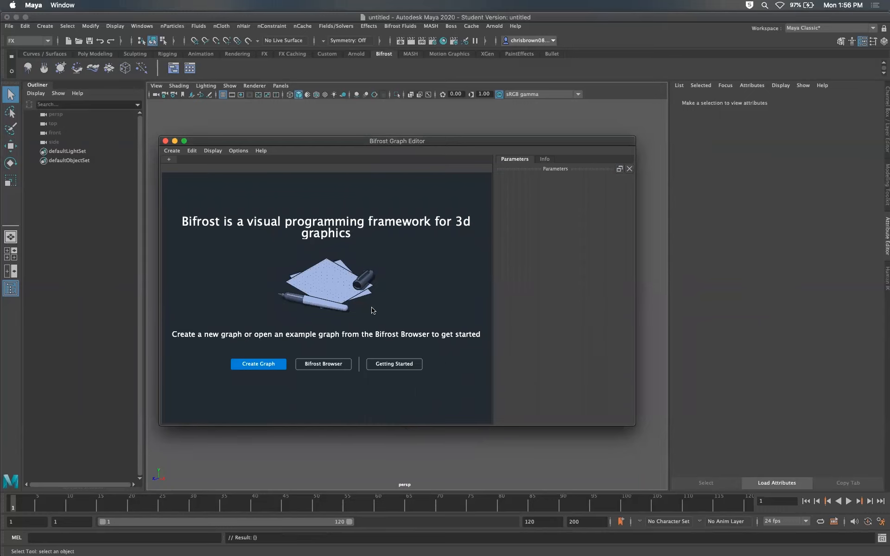
Step: Look through the Getting Started in Bifrost tutorial series on Autodesk AREA in Chrome, close the page and return to Maya
left_click(403, 364)
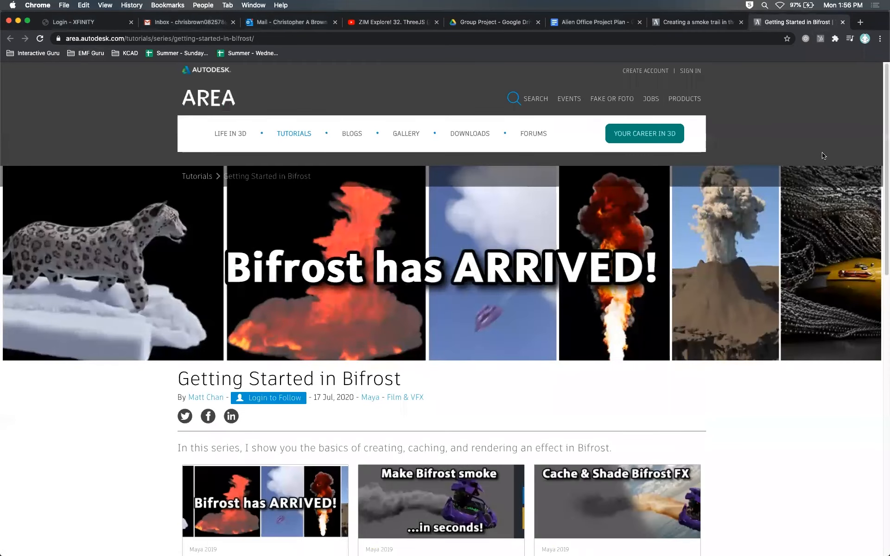
scroll(884, 153, "down", 7)
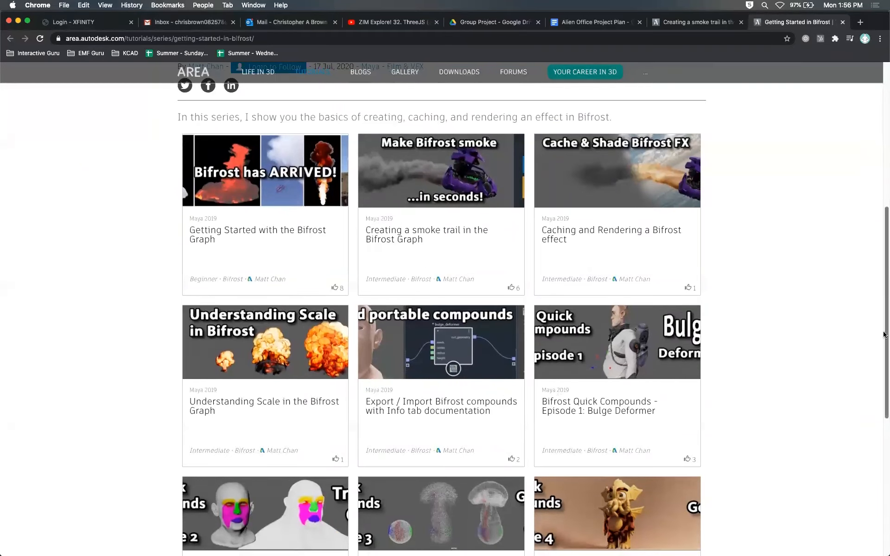
left_click_drag(882, 334, 884, 380)
scroll(884, 380, "down", 3)
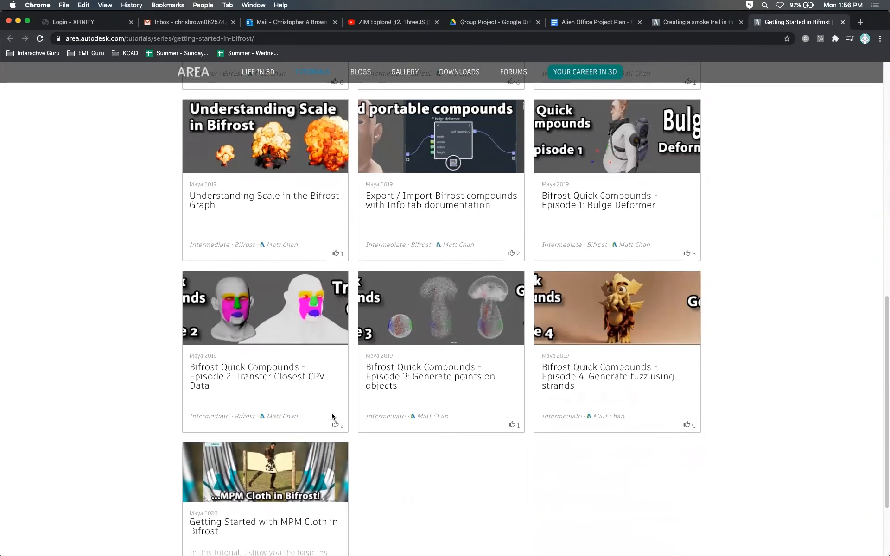
left_click_drag(886, 340, 836, 22)
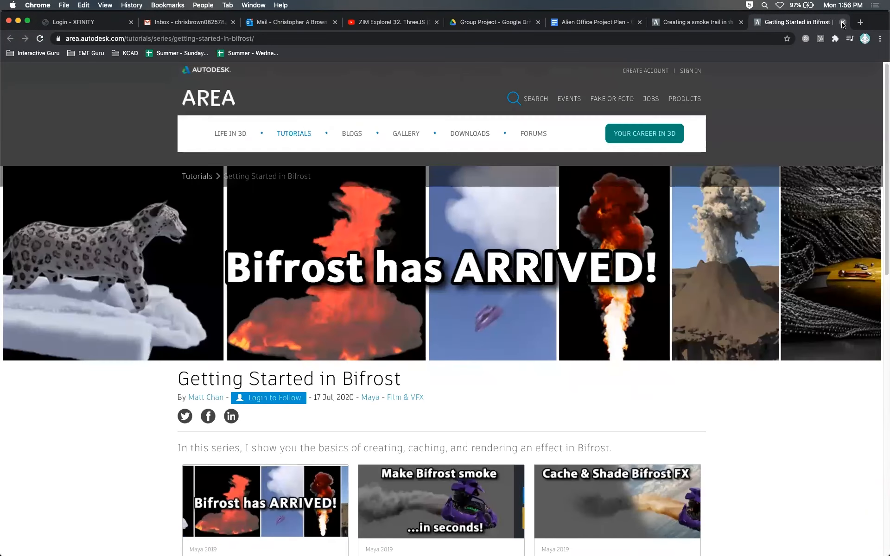
left_click(843, 22)
key("super+Tab")
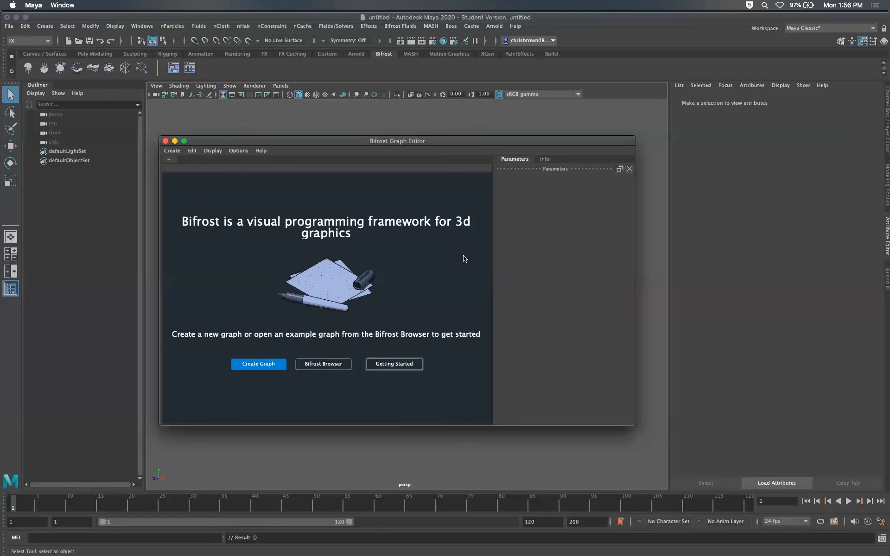
Step: Reopen the Bifrost Browser from the Graph Editor, move it aside and bring the Graph Editor back to the front
left_click(324, 365)
left_click_drag(517, 153, 592, 141)
left_click(403, 324)
left_click(394, 363)
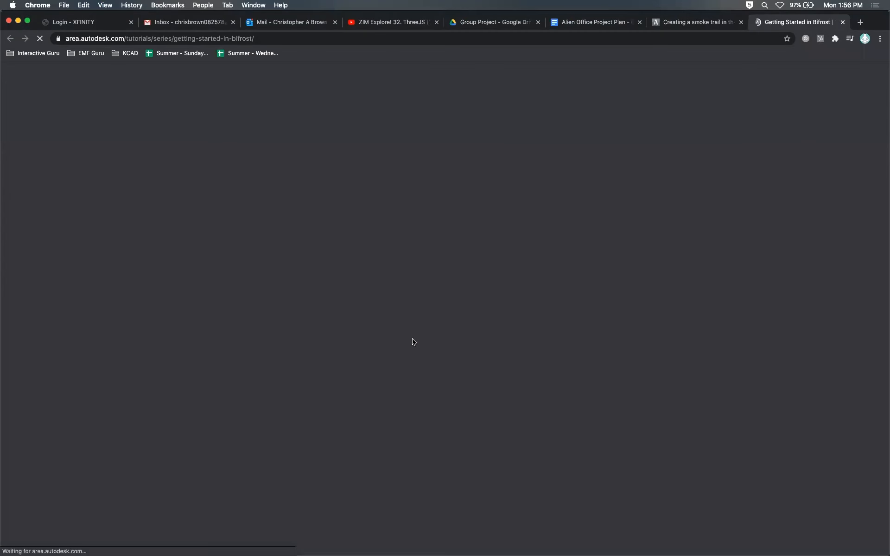
left_click(842, 22)
key("super+Tab")
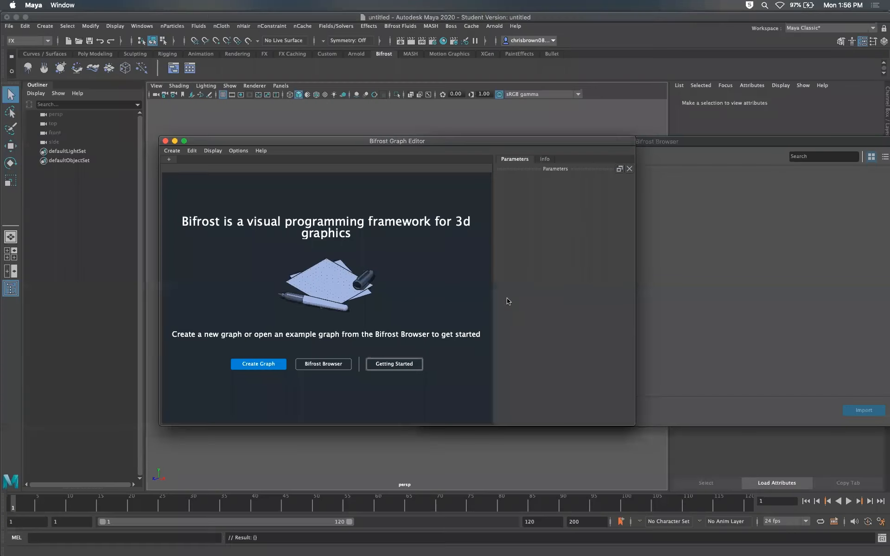
Step: Create a new Bifrost graph, view its input and output nodes and close the graph in the editor
left_click(264, 364)
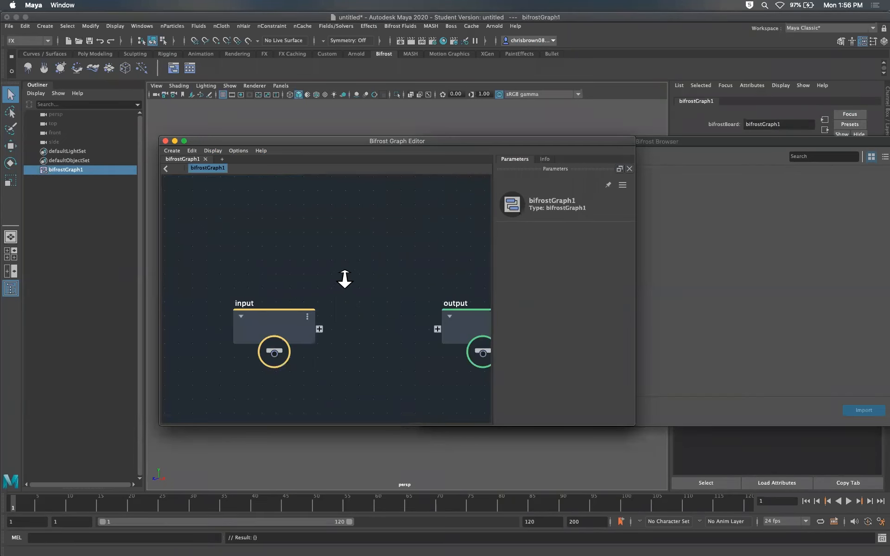
scroll(345, 278, "down", 3)
middle_click_drag(366, 261, 319, 238, "alt")
right_click_drag(319, 258, 317, 287, "alt")
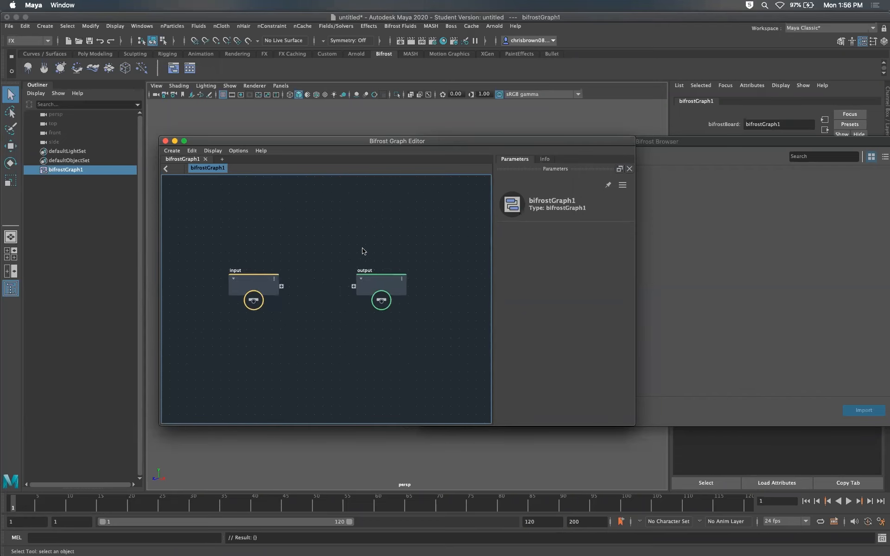
left_click(205, 160)
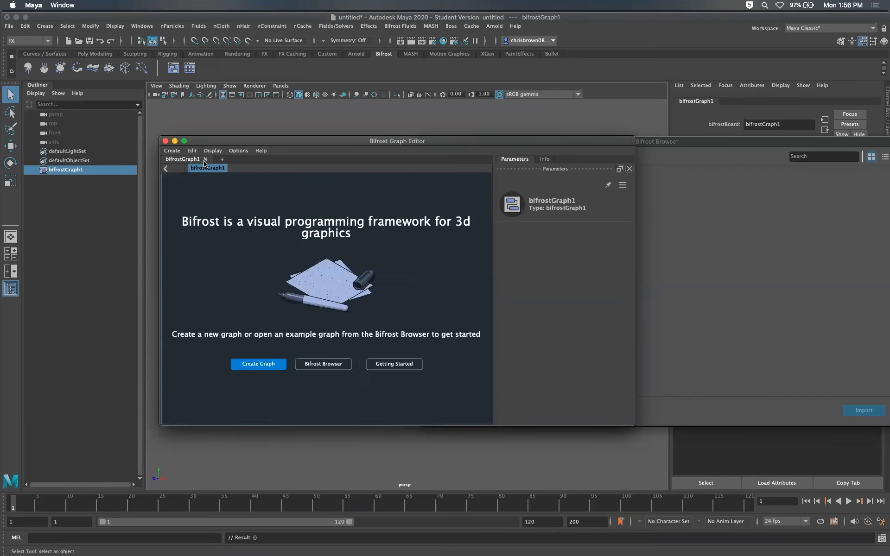
Step: Import the smoke_trail sample graph from the Bifrost Browser's Smoke category
left_click(323, 365)
left_click(454, 179)
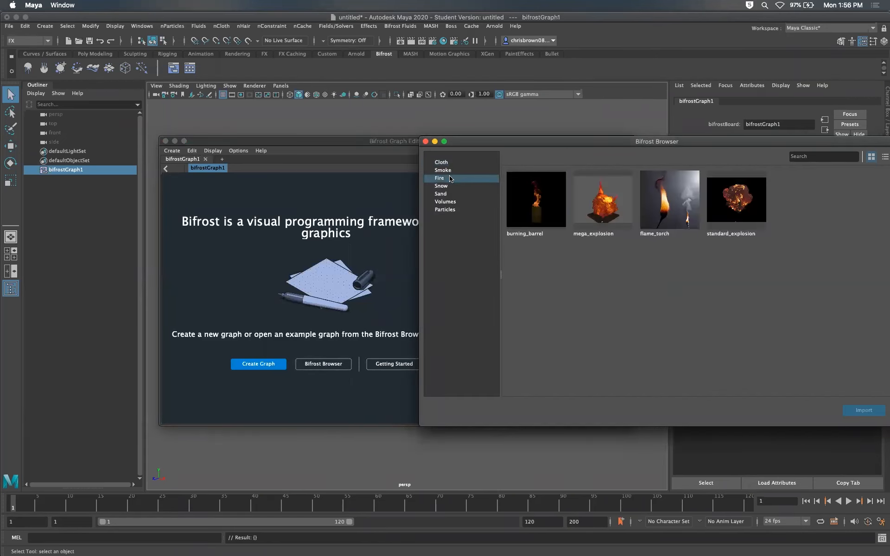
left_click(463, 170)
left_click(603, 200)
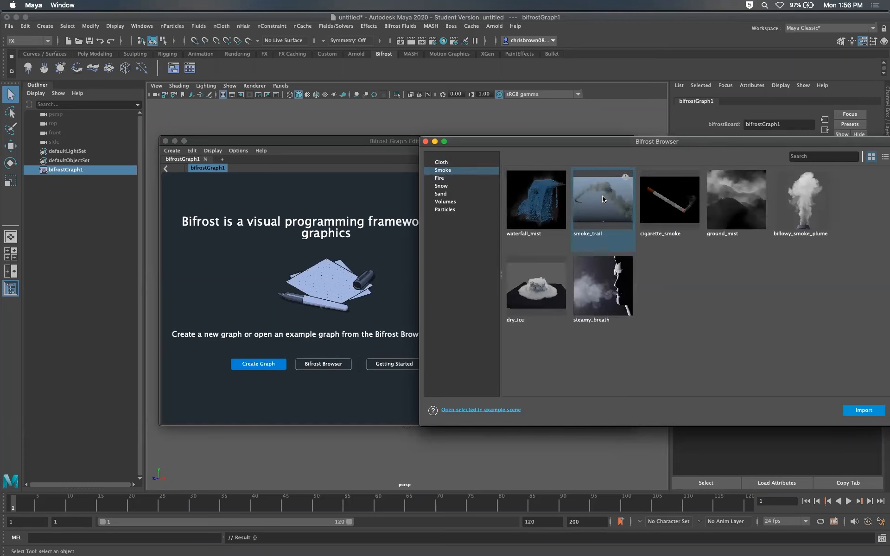
left_click(858, 411)
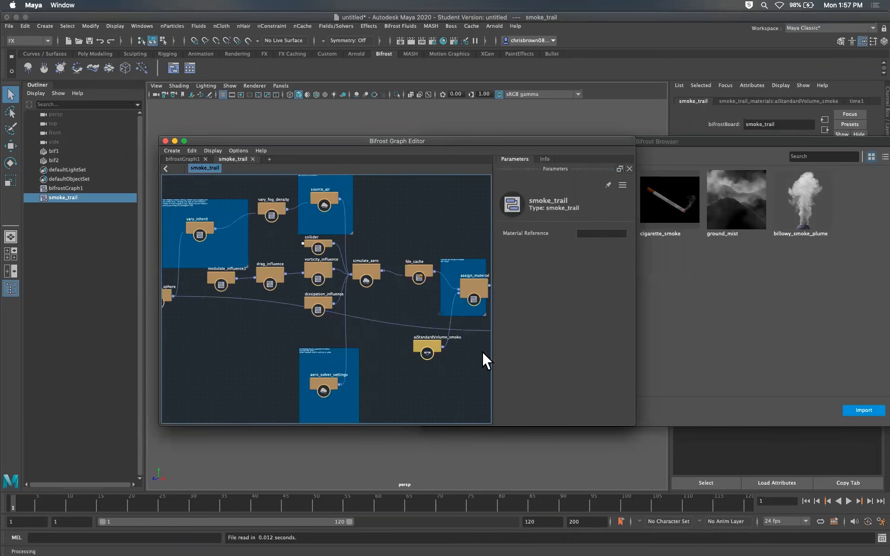
Step: Examine the smoke_trail graph's nodes and notes, from vary_inherit and vary_fog_density through to the complete network
mouse_move(325, 289)
right_mouse_down("alt")
mouse_move(491, 298)
mouse_move(325, 301)
mouse_move(318, 294)
mouse_move(338, 278)
right_mouse_up("alt")
middle_click_drag(338, 278, 437, 321, "alt")
right_click_drag(305, 277, 444, 298, "alt")
middle_click_drag(286, 263, 361, 308, "alt")
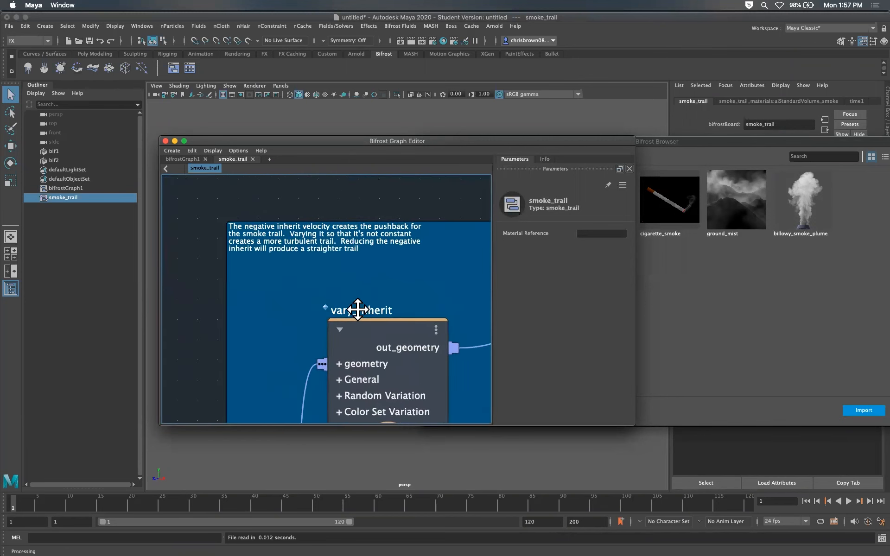
right_click_drag(428, 276, 375, 272, "alt")
middle_click_drag(429, 272, 312, 280, "alt")
middle_click_drag(369, 304, 200, 359, "alt")
mouse_move(394, 292)
middle_mouse_down("alt")
mouse_move(282, 320)
mouse_move(350, 252)
mouse_move(405, 234)
middle_mouse_up("alt")
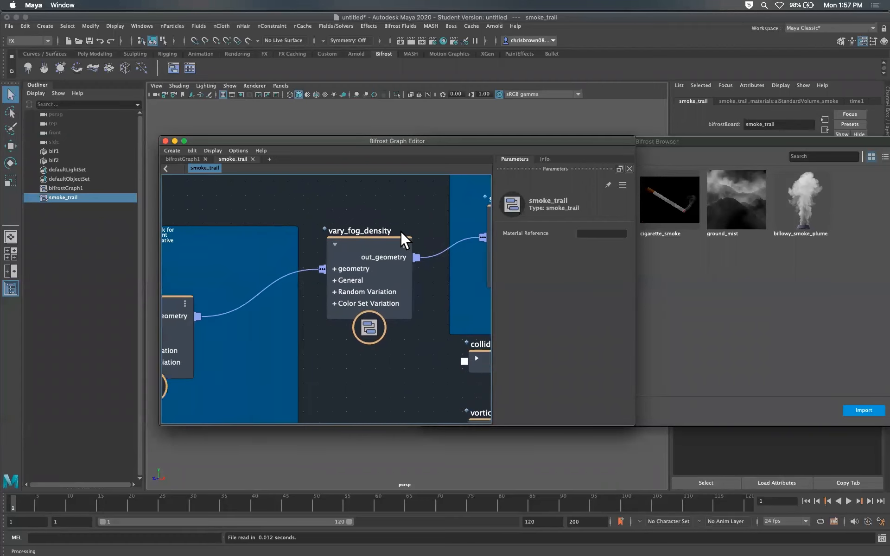
right_click_drag(345, 253, 272, 264, "alt")
middle_click_drag(403, 276, 377, 299, "alt")
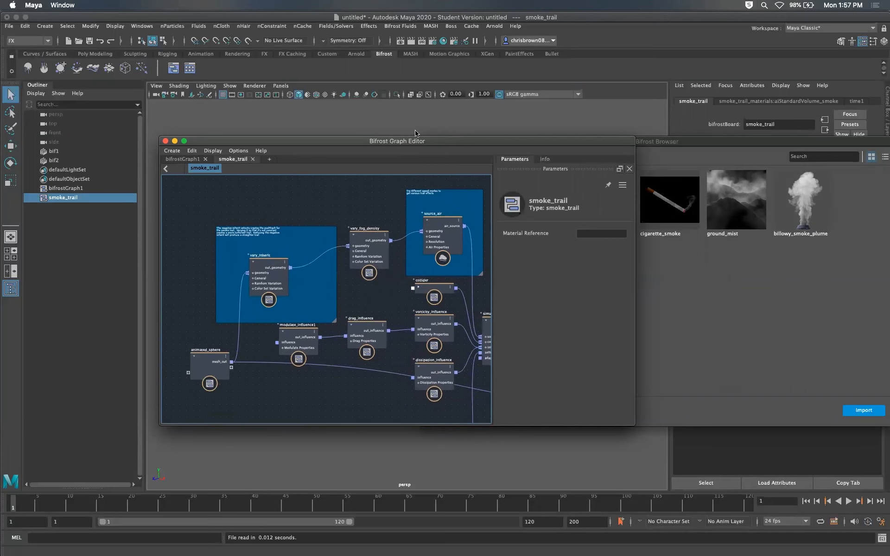
right_click_drag(417, 316, 297, 321, "alt")
middle_click_drag(431, 313, 315, 278, "alt")
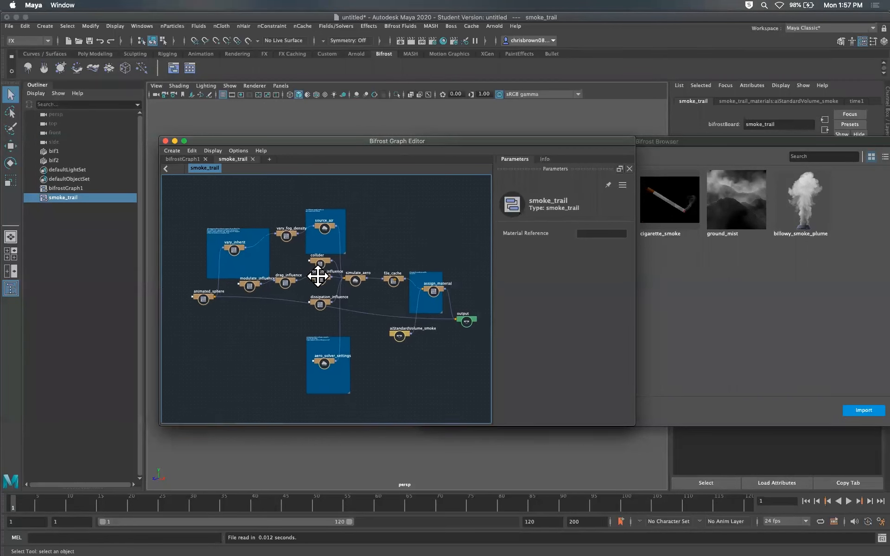
right_click_drag(369, 274, 361, 270, "alt")
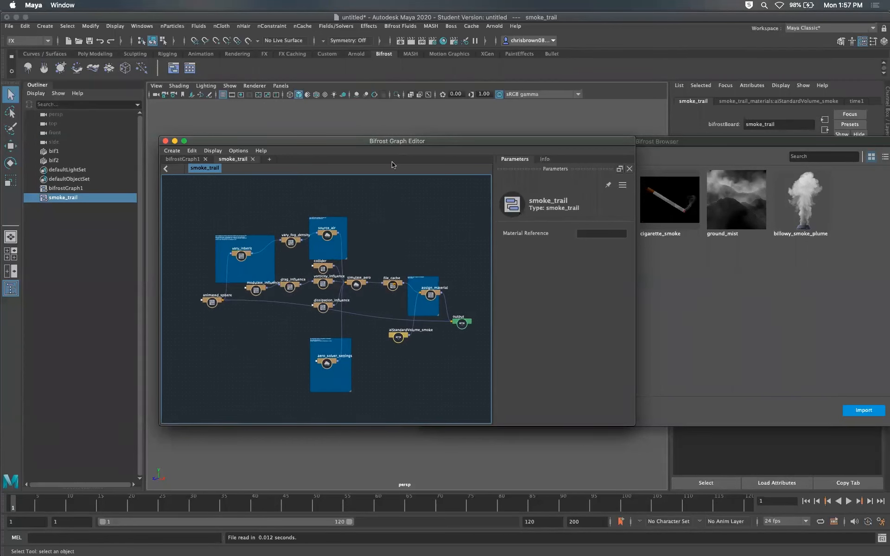
Step: Move the Graph Editor off the viewport, close the Bifrost Browser and play the smoke trail simulation, stopping at frame 14
left_click_drag(422, 142, 889, 171)
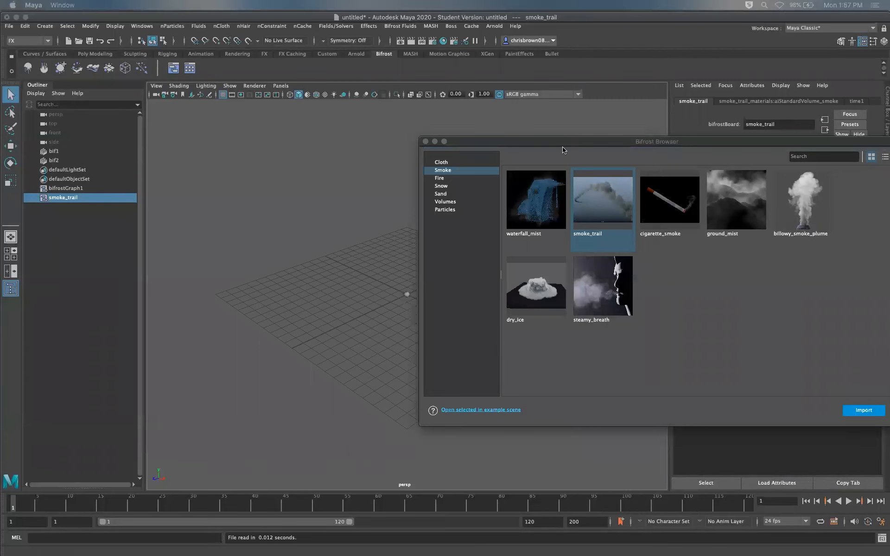
left_click(425, 142)
scroll(440, 308, "up", 5)
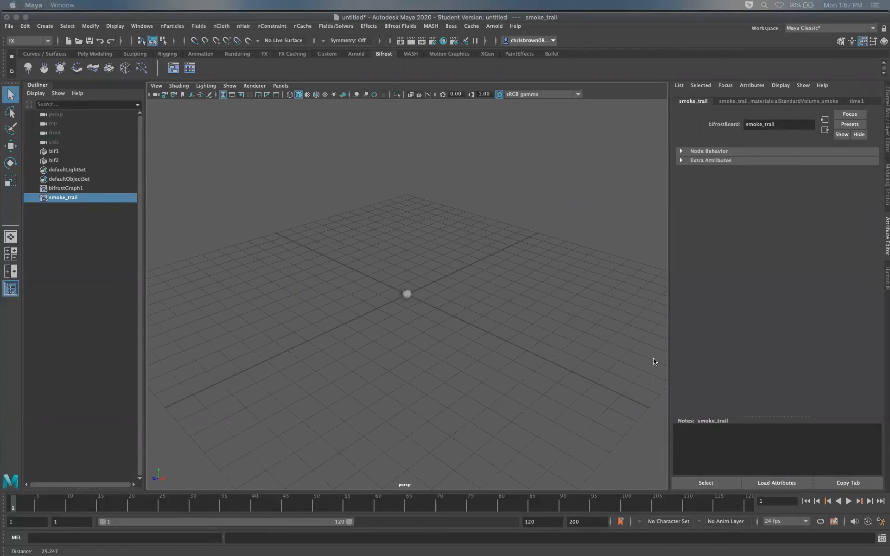
scroll(435, 319, "up", 2)
scroll(284, 276, "down", 6)
scroll(388, 323, "down", 1)
left_click(849, 502)
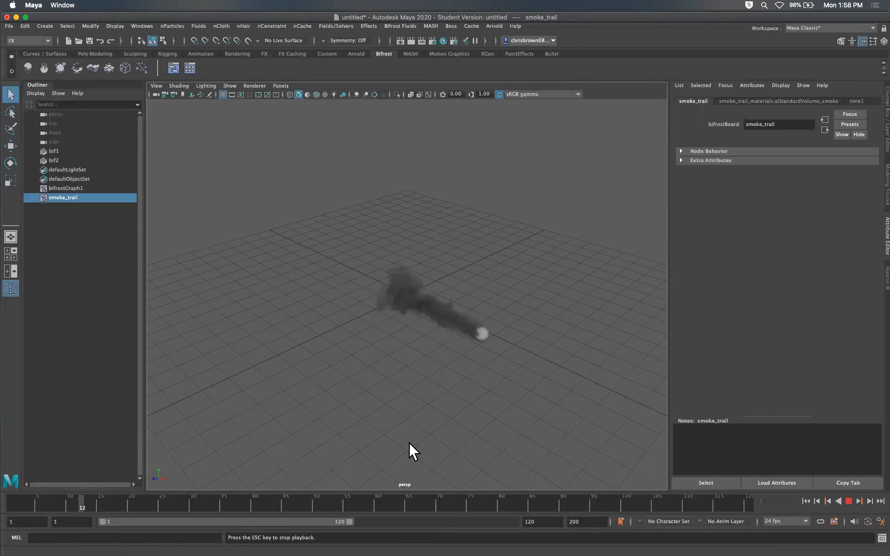
left_click(848, 501)
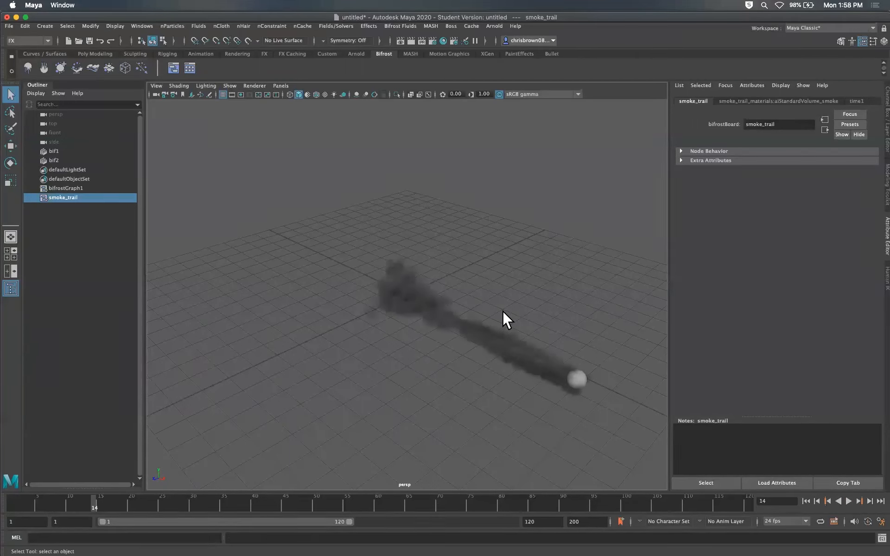
Step: Inspect the smoke trail up close from several angles in wireframe, textured and smooth-shaded display
left_click_drag(483, 326, 400, 320, "alt")
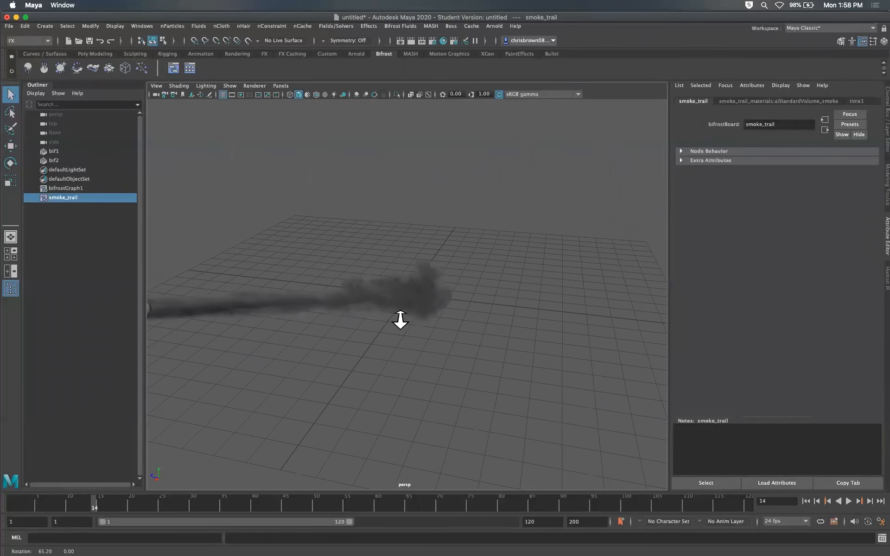
scroll(450, 339, "up", 3)
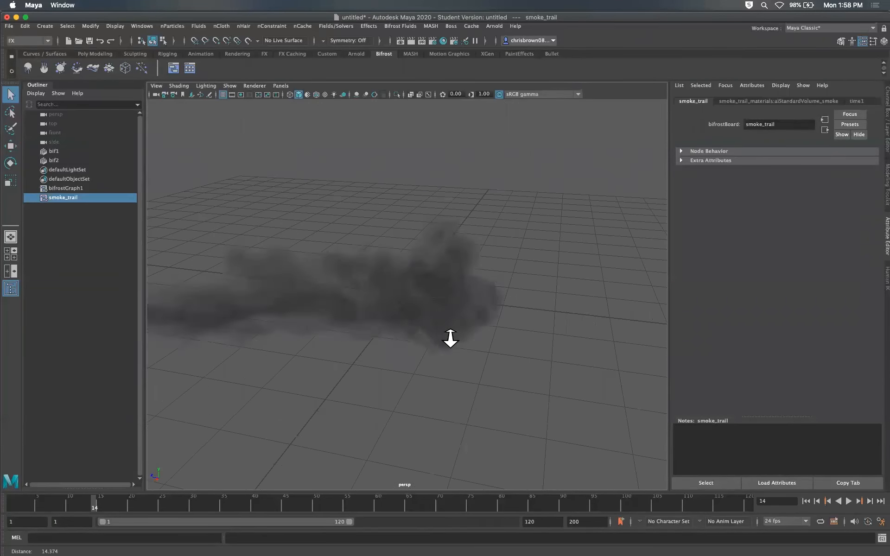
scroll(445, 320, "up", 2)
left_click_drag(547, 312, 339, 286, "alt")
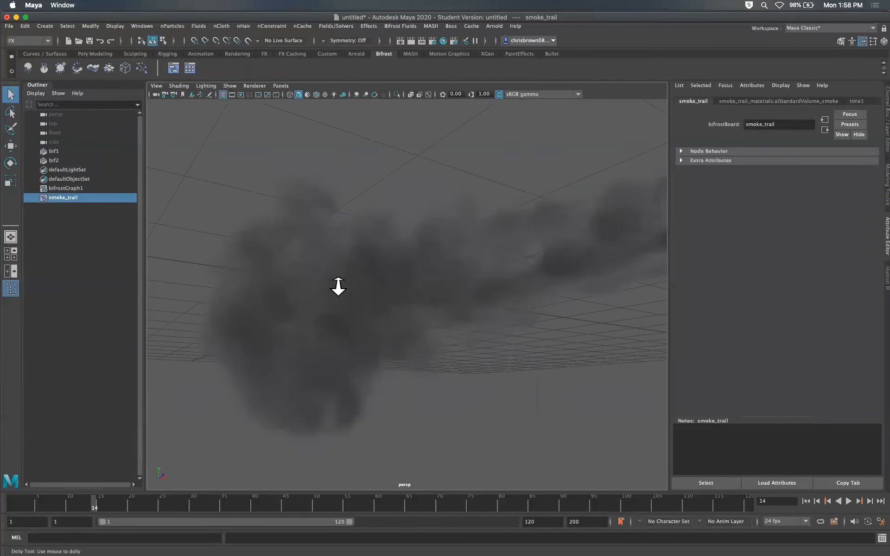
right_click_drag(339, 286, 280, 302, "alt")
left_click_drag(533, 294, 421, 267, "alt")
key("4")
left_click_drag(444, 262, 475, 256, "alt")
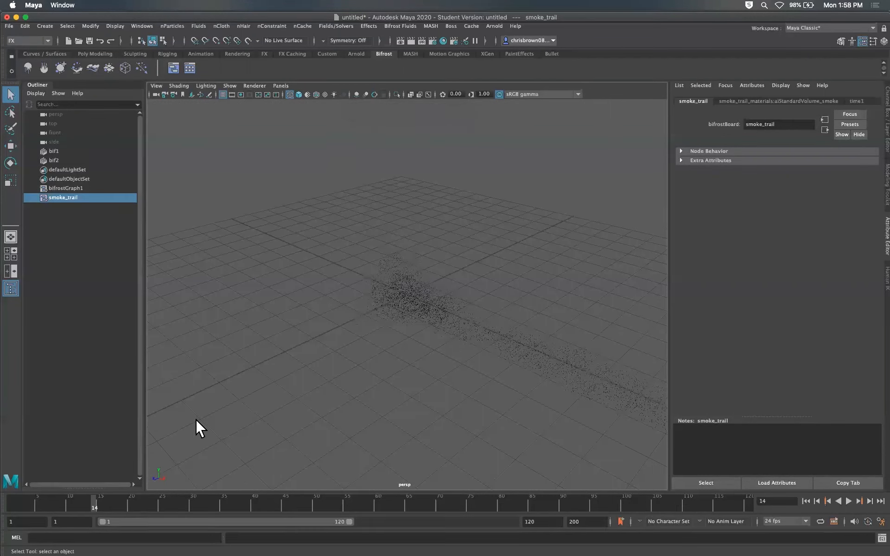
key("6")
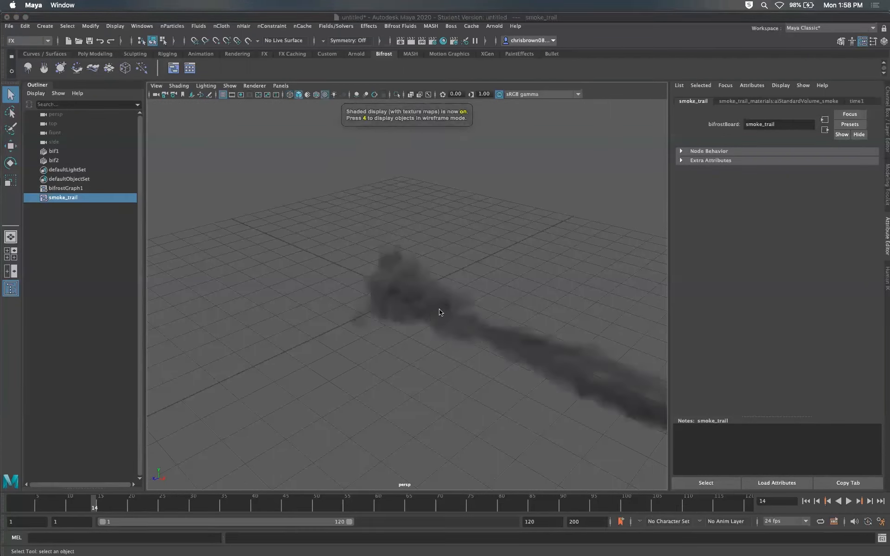
key("5")
mouse_move(505, 308)
left_mouse_down("alt")
mouse_move(522, 294)
mouse_move(602, 273)
left_mouse_up("alt")
Step: Bring the Graph Editor back into view and start a new scene without saving the current one
left_click_drag(889, 287, 463, 185)
left_click(9, 26)
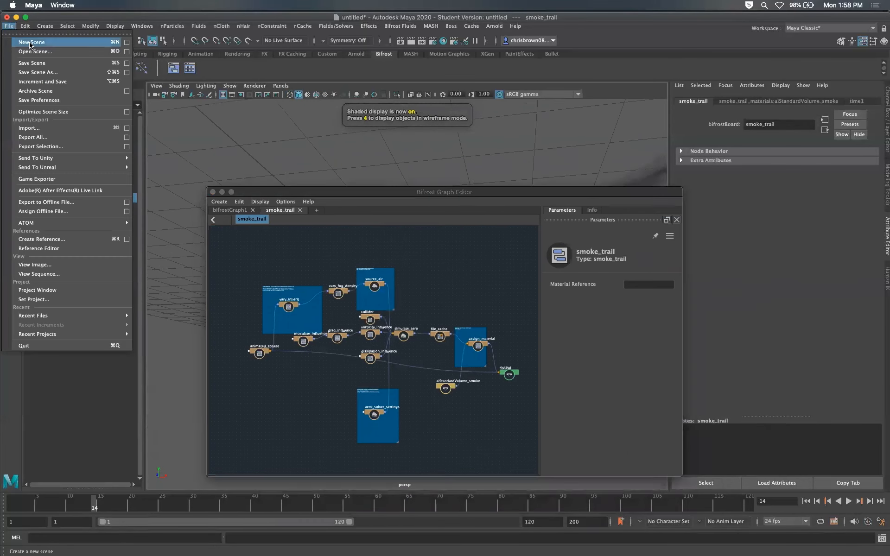
left_click(29, 46)
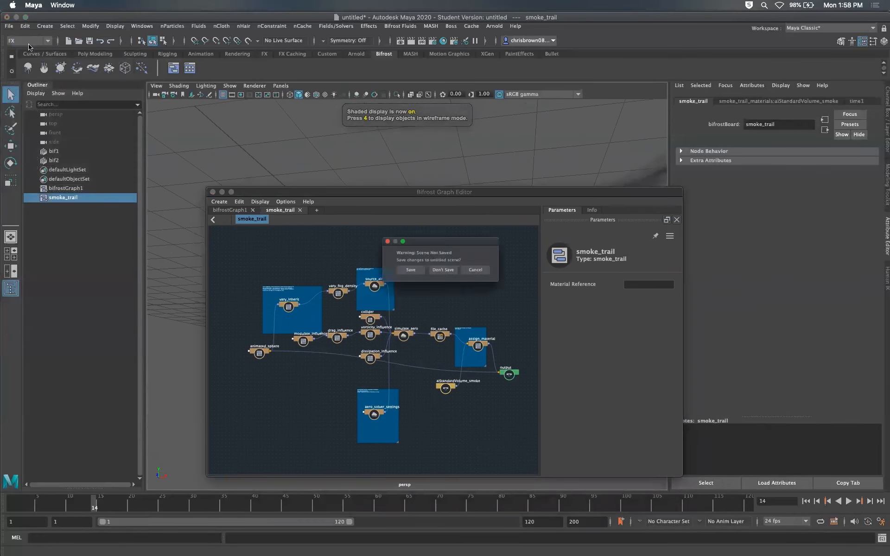
left_click(444, 270)
left_click(458, 280)
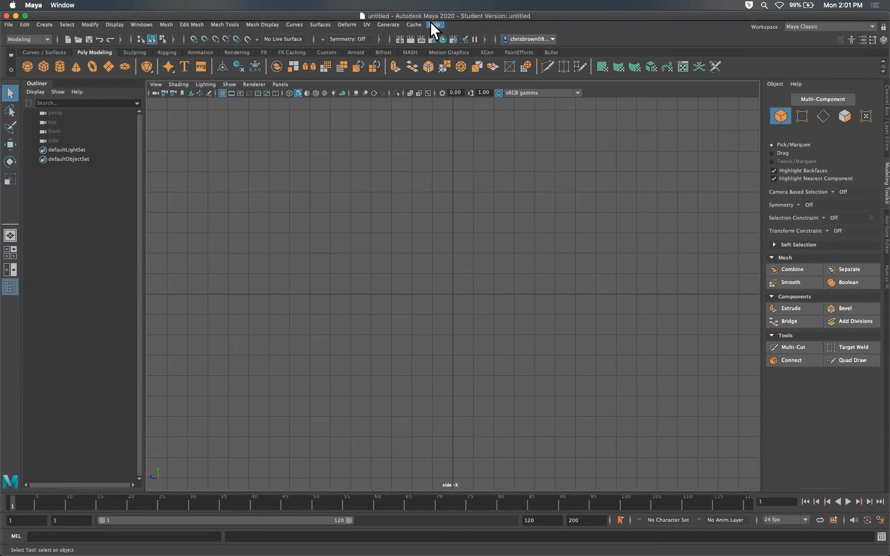
Step: Open the Maya 2020 online Help in Chrome and view the topics under Simulation and Effects
left_click(432, 24)
left_click(471, 56)
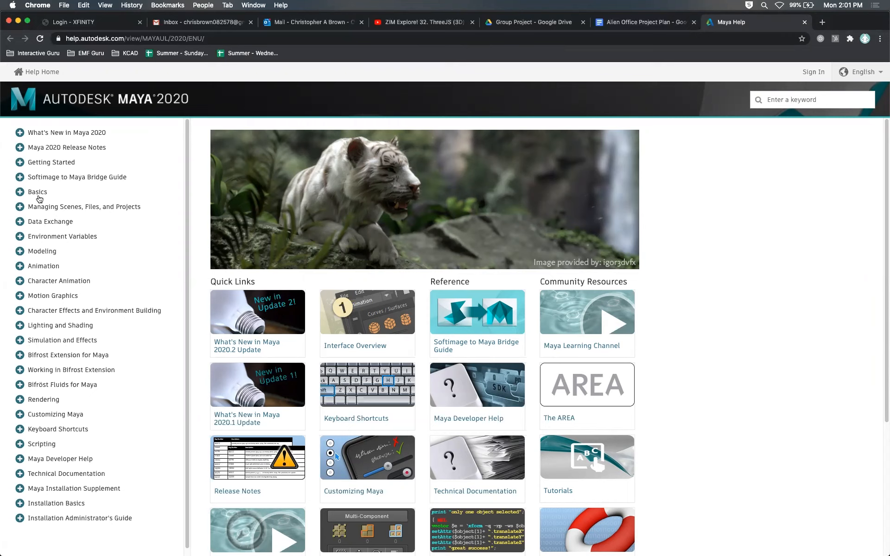
left_click(20, 341)
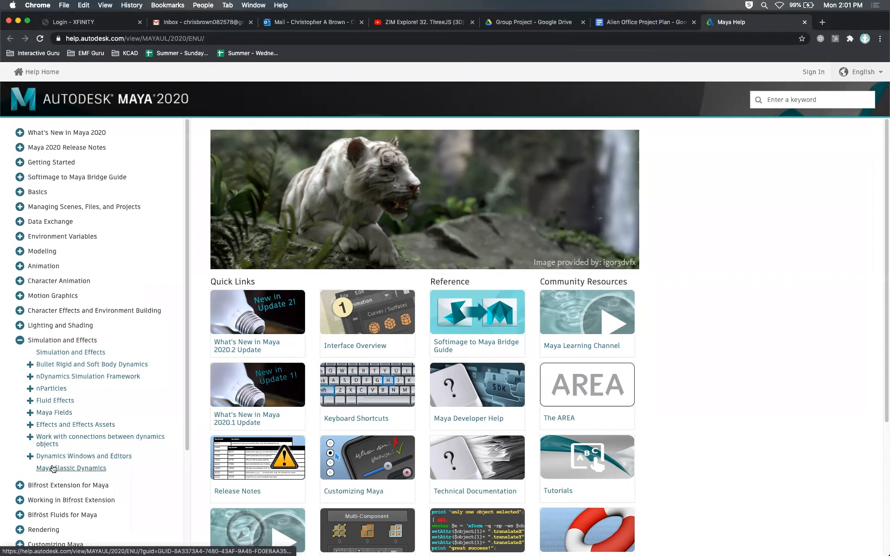
left_click(20, 340)
Step: Look through the Bifrost Extension for Maya help topics, including the overview, FAQ, plug-in loading and sample graphs pages
left_click(19, 355)
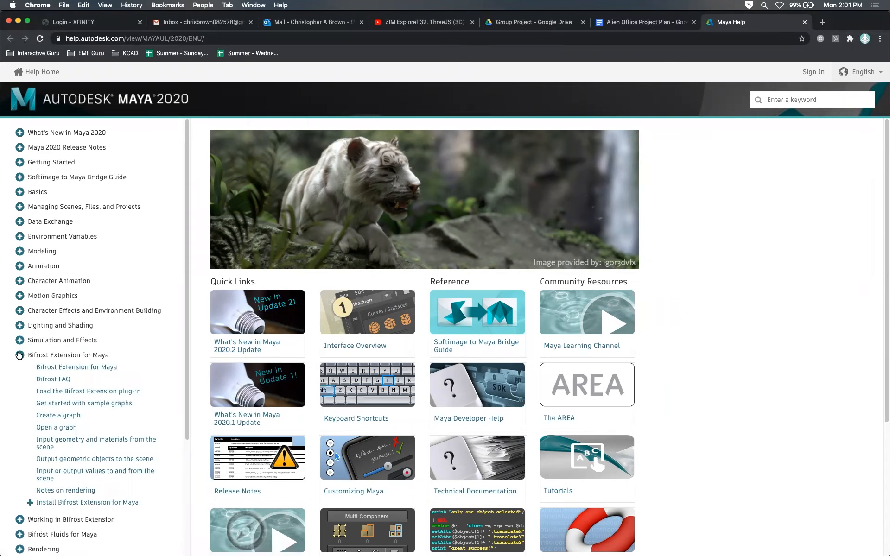
left_click(55, 368)
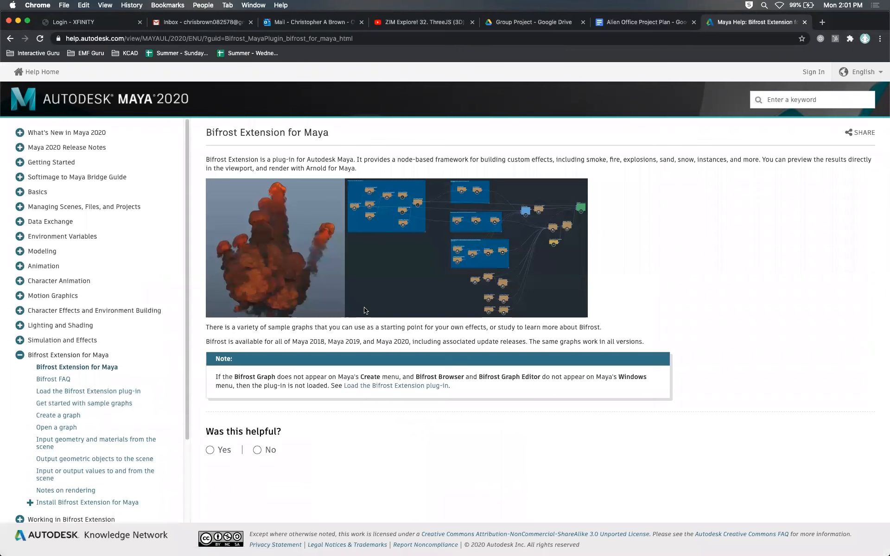
left_click(48, 384)
left_click(64, 392)
left_click(70, 406)
scroll(316, 229, "down", 5)
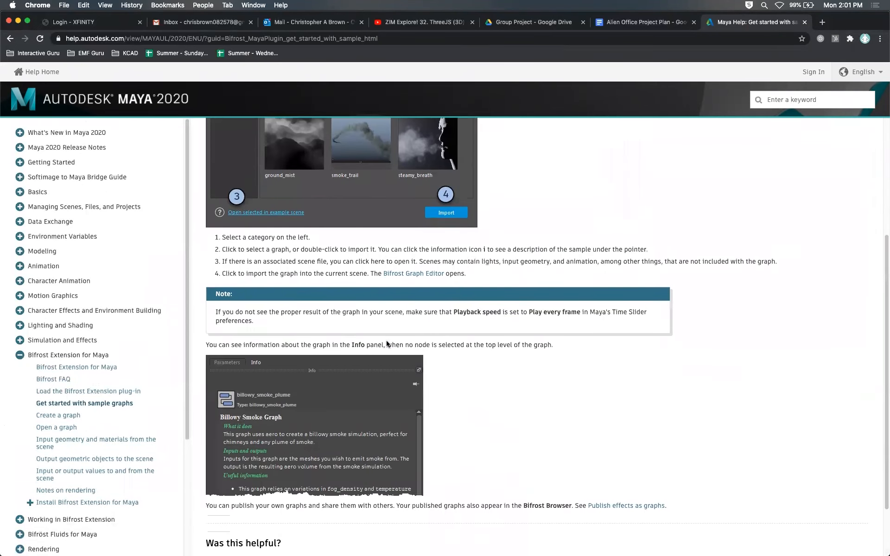
scroll(94, 396, "down", 5)
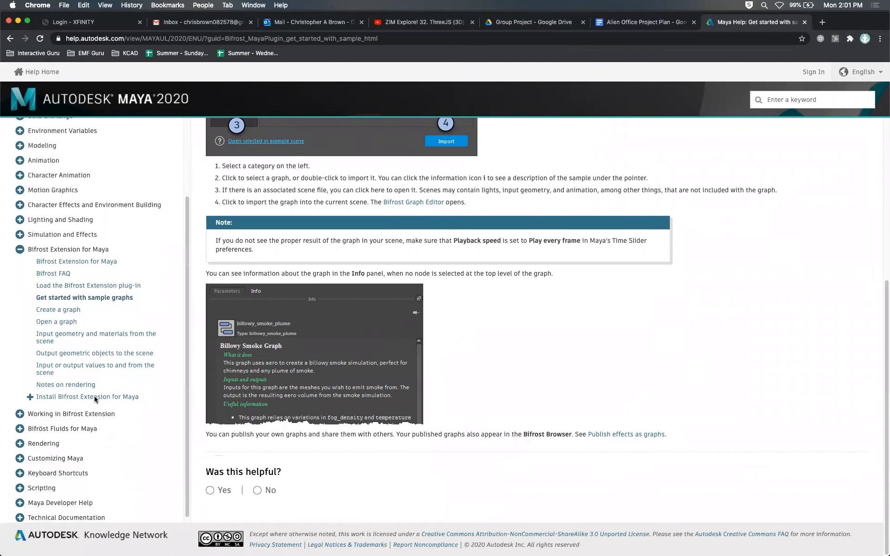